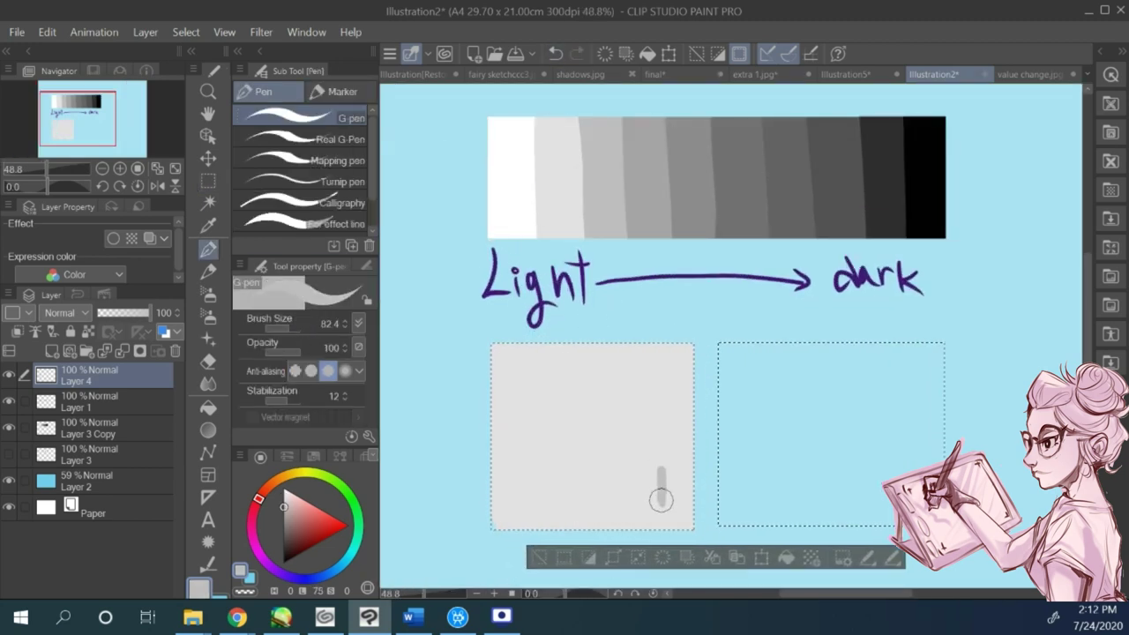
# Step: Paint a standing figure, a ground strip and a cloud in slightly darker greys inside the left light-grey box
pyautogui.moveTo(648, 393)
pyautogui.mouseDown()
pyautogui.moveTo(653, 505)
pyautogui.moveTo(564, 503)
pyautogui.moveTo(486, 524)
pyautogui.mouseUp()
pyautogui.moveTo(578, 395); pyautogui.dragTo(497, 399)
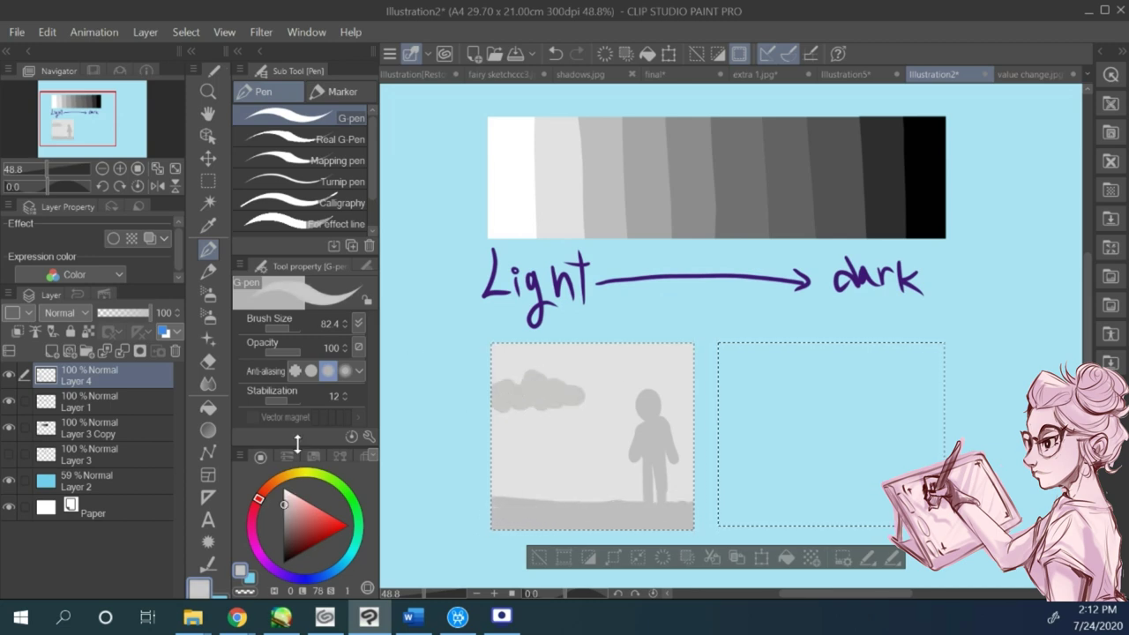
# Step: Fill the empty right selection box with light grey using the G-pen
pyautogui.click(284, 496)
pyautogui.click(295, 328)
pyautogui.moveTo(918, 347); pyautogui.dragTo(917, 476)
pyautogui.moveTo(886, 485)
pyautogui.mouseDown()
pyautogui.moveTo(838, 405)
pyautogui.moveTo(785, 388)
pyautogui.moveTo(734, 516)
pyautogui.mouseUp()
# Step: Set the G-pen to a muted red with a brush size of 30.1
pyautogui.click(291, 330)
pyautogui.click(292, 329)
pyautogui.click(286, 524)
pyautogui.click(284, 329)
pyautogui.click(309, 524)
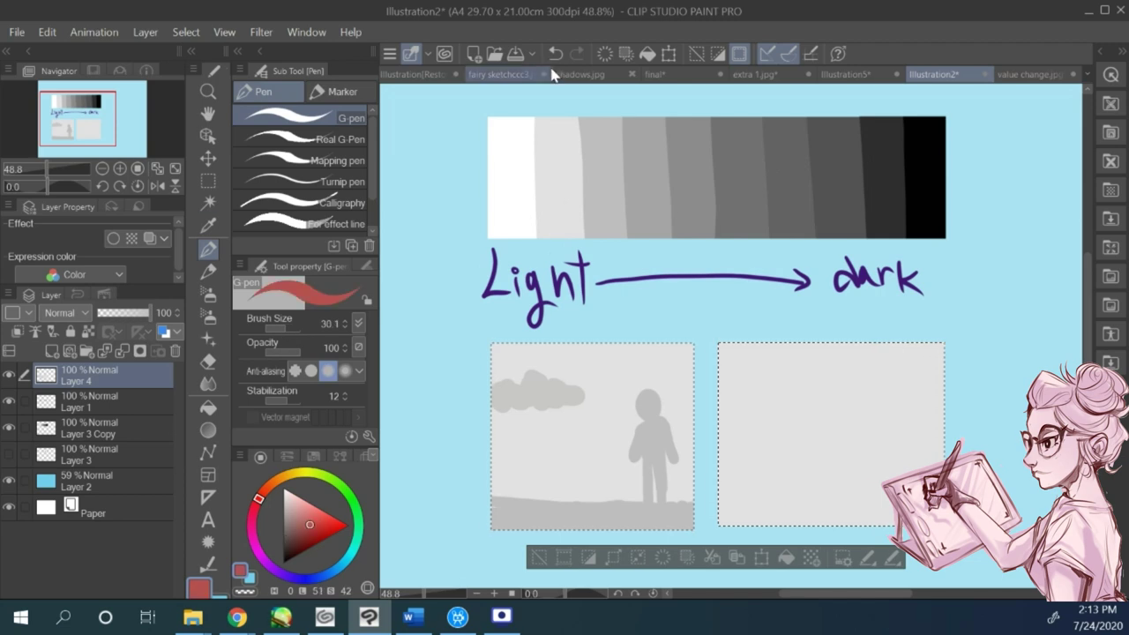
pyautogui.moveTo(551, 255); pyautogui.dragTo(551, 220)
pyautogui.moveTo(546, 228); pyautogui.dragTo(558, 228)
pyautogui.moveTo(603, 256); pyautogui.dragTo(604, 219)
pyautogui.moveTo(597, 227); pyautogui.dragTo(610, 226)
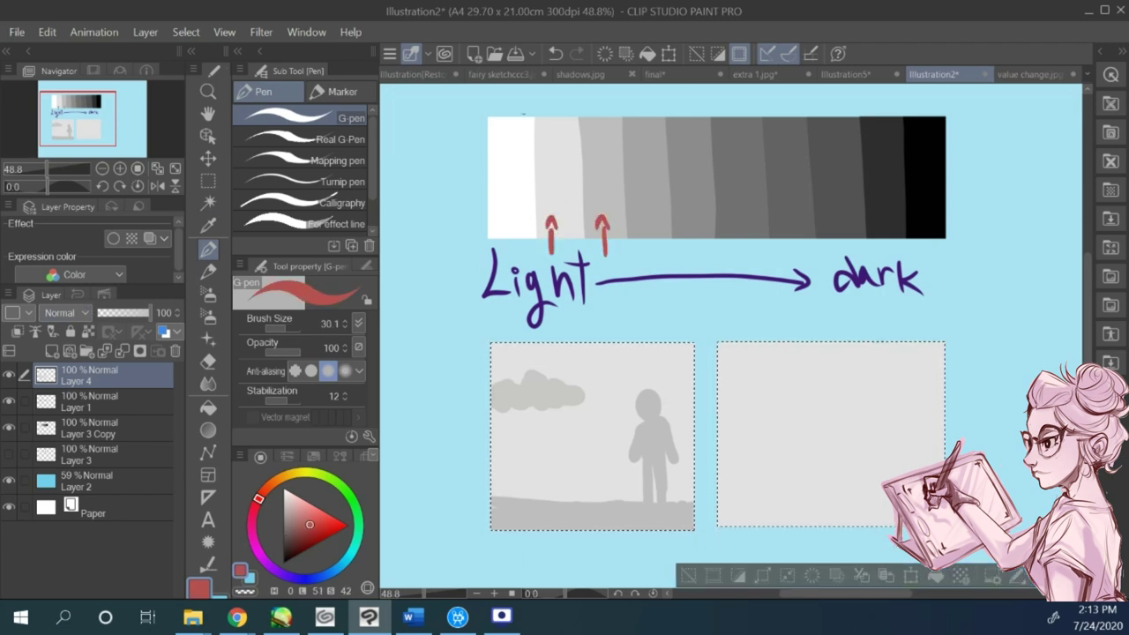
pyautogui.click(556, 54)
pyautogui.click(556, 54)
pyautogui.click(555, 54)
pyautogui.click(556, 53)
# Step: Draw red upward arrows pointing at the second and eighth swatches of the value scale
pyautogui.moveTo(557, 255); pyautogui.dragTo(557, 218)
pyautogui.moveTo(549, 227); pyautogui.dragTo(562, 227)
pyautogui.moveTo(835, 255); pyautogui.dragTo(833, 221)
pyautogui.moveTo(827, 235); pyautogui.dragTo(838, 233)
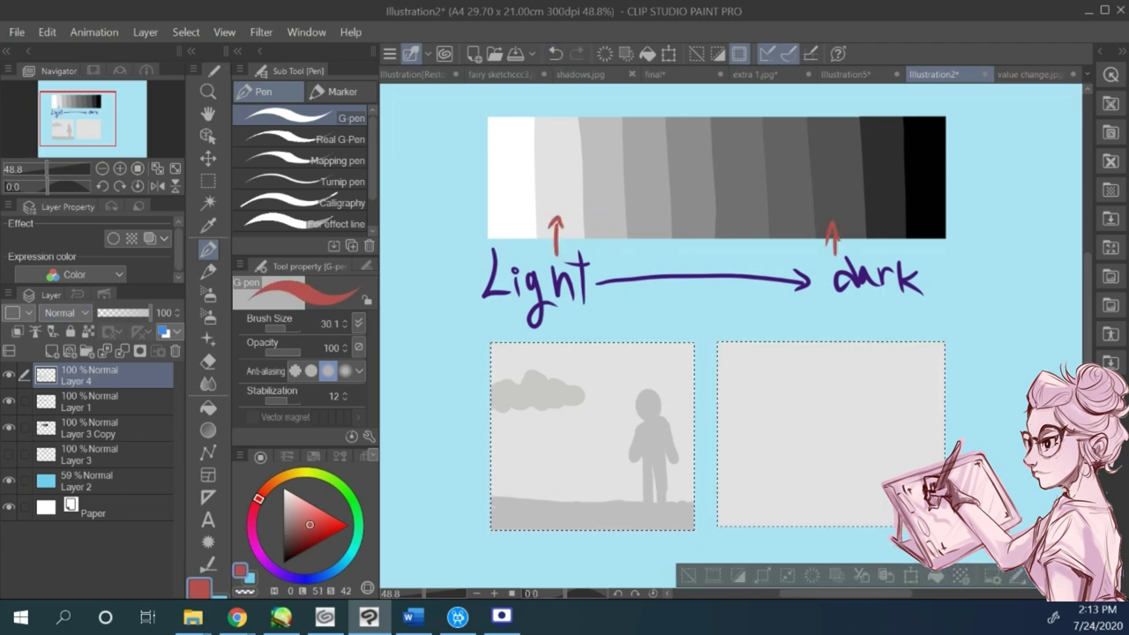
# Step: Paint a figure and sloping ground in the right box with the eighth swatch's dark grey at brush size 82.4
pyautogui.keyDown('alt'); pyautogui.click(832, 208); pyautogui.keyUp('alt')
pyautogui.click(291, 329)
pyautogui.click(289, 329)
pyautogui.click(907, 417)
pyautogui.moveTo(911, 433)
pyautogui.mouseDown()
pyautogui.moveTo(908, 469)
pyautogui.moveTo(885, 451)
pyautogui.mouseUp()
pyautogui.click(873, 452)
pyautogui.moveTo(722, 428); pyautogui.dragTo(883, 521)
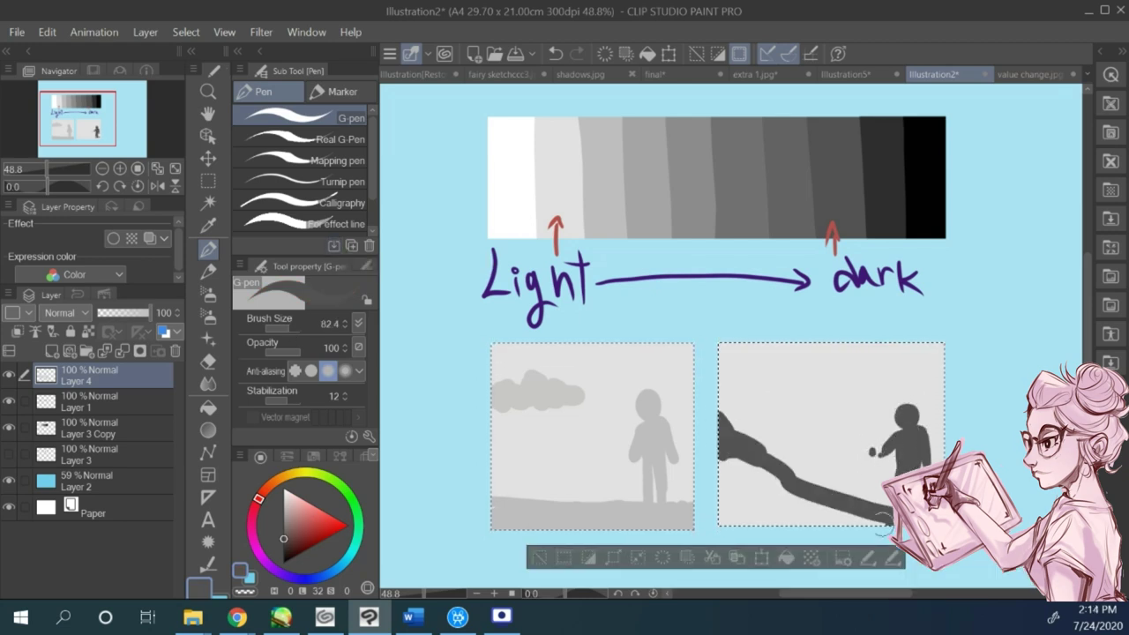
pyautogui.moveTo(904, 467); pyautogui.dragTo(892, 507)
# Step: Add black shadows to the slope and the figure's right side in the right box, sampling the black swatch
pyautogui.keyDown('alt'); pyautogui.click(922, 198); pyautogui.keyUp('alt')
pyautogui.moveTo(720, 404); pyautogui.dragTo(753, 444)
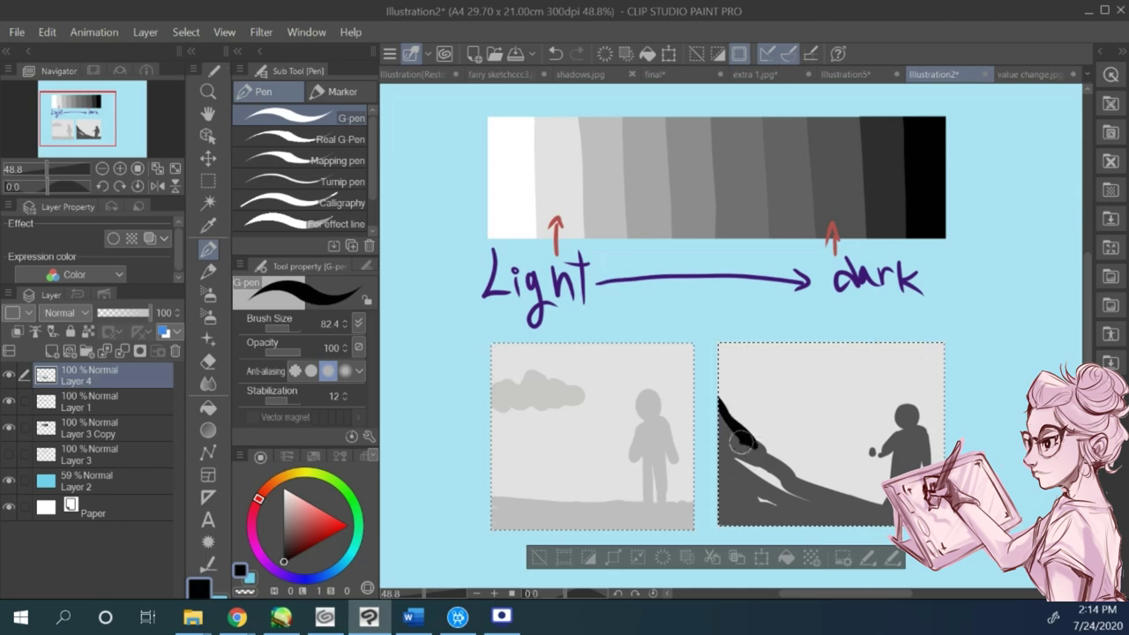
pyautogui.moveTo(736, 481); pyautogui.dragTo(725, 519)
pyautogui.moveTo(912, 413)
pyautogui.mouseDown()
pyautogui.moveTo(926, 447)
pyautogui.moveTo(907, 475)
pyautogui.mouseUp()
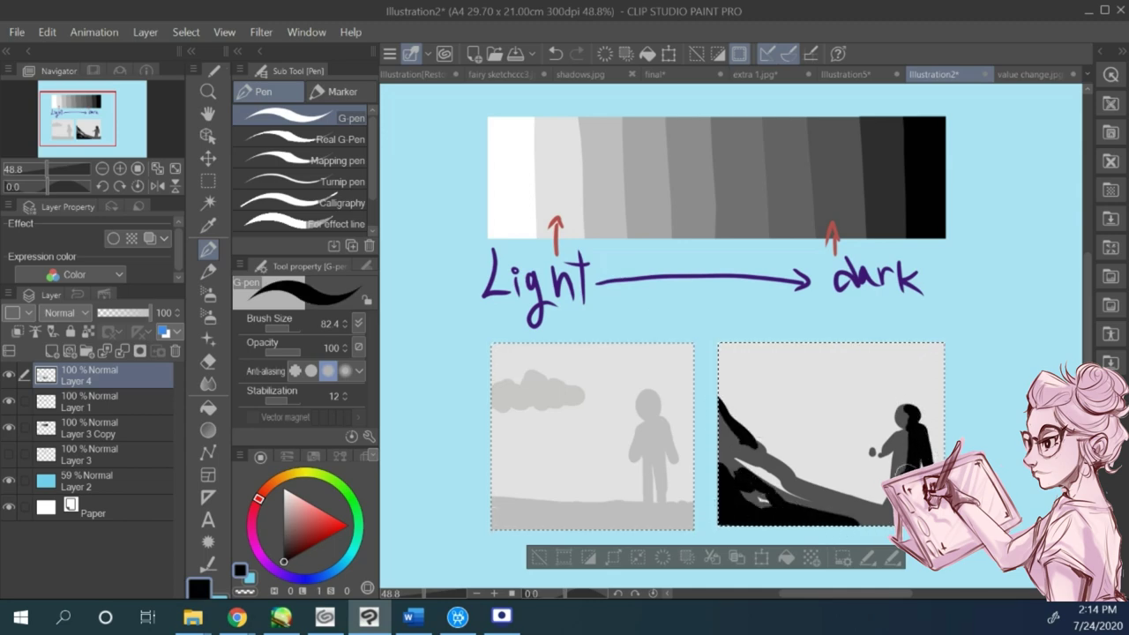
# Step: Invert the selection and handwrite "close values", a down arrow and "low contrast" in purple at brush size 21.5 below the left picture
pyautogui.scroll(-2, 721, 380)
pyautogui.scroll(2, 634, 383)
pyautogui.hotkey('ctrl', 'shift', 'i')
pyautogui.keyDown('alt'); pyautogui.click(663, 284); pyautogui.keyUp('alt')
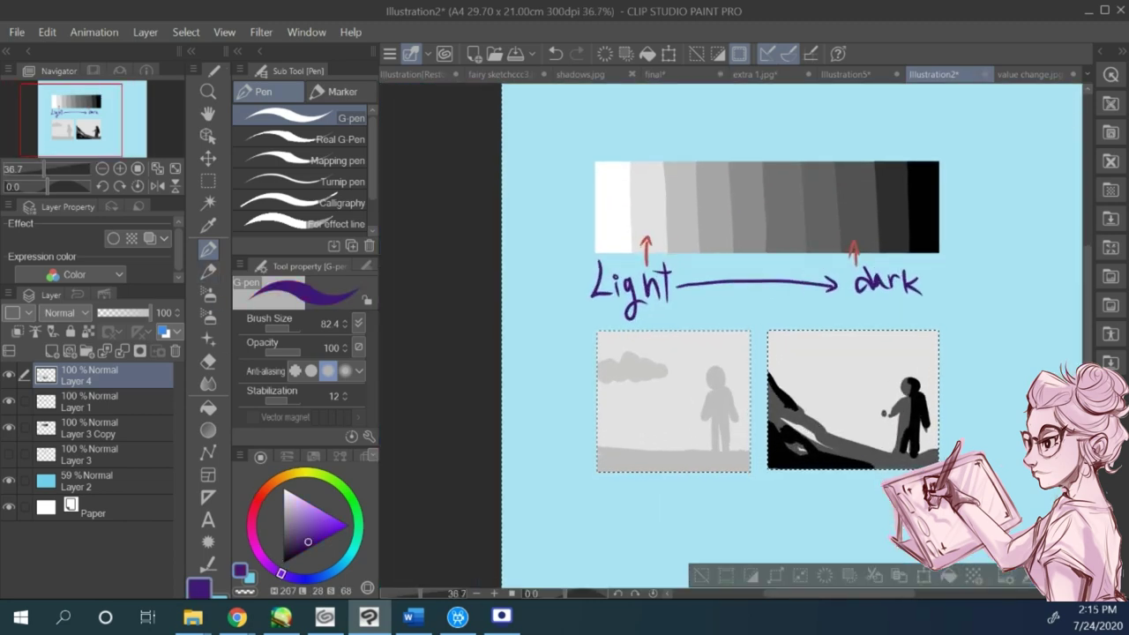
pyautogui.press('[')
pyautogui.press('[')
pyautogui.press('[')
pyautogui.press('[')
pyautogui.scroll(-3, 657, 344)
pyautogui.scroll(3, 643, 416)
pyautogui.moveTo(637, 420)
pyautogui.mouseDown()
pyautogui.moveTo(628, 432)
pyautogui.moveTo(705, 431)
pyautogui.moveTo(673, 452)
pyautogui.moveTo(705, 472)
pyautogui.moveTo(746, 470)
pyautogui.mouseUp()
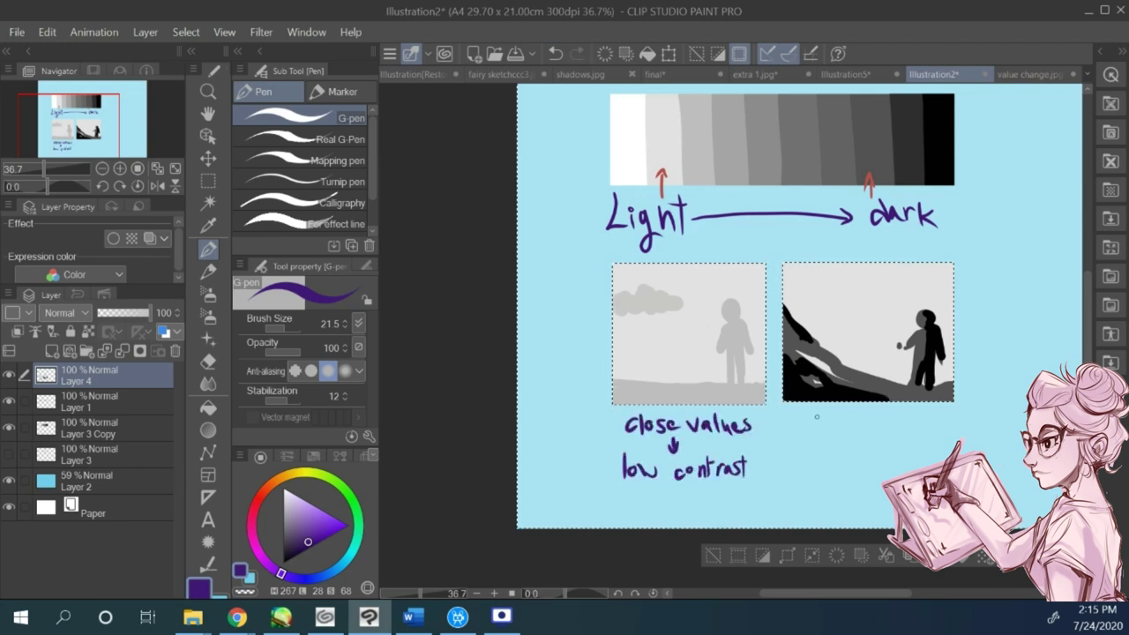
# Step: Handwrite a matching two-line purple caption with a down arrow between the lines below the right picture
pyautogui.moveTo(807, 412); pyautogui.dragTo(922, 430)
pyautogui.moveTo(866, 434); pyautogui.dragTo(865, 448)
pyautogui.moveTo(811, 458)
pyautogui.mouseDown()
pyautogui.moveTo(835, 479)
pyautogui.moveTo(976, 448)
pyautogui.mouseUp()
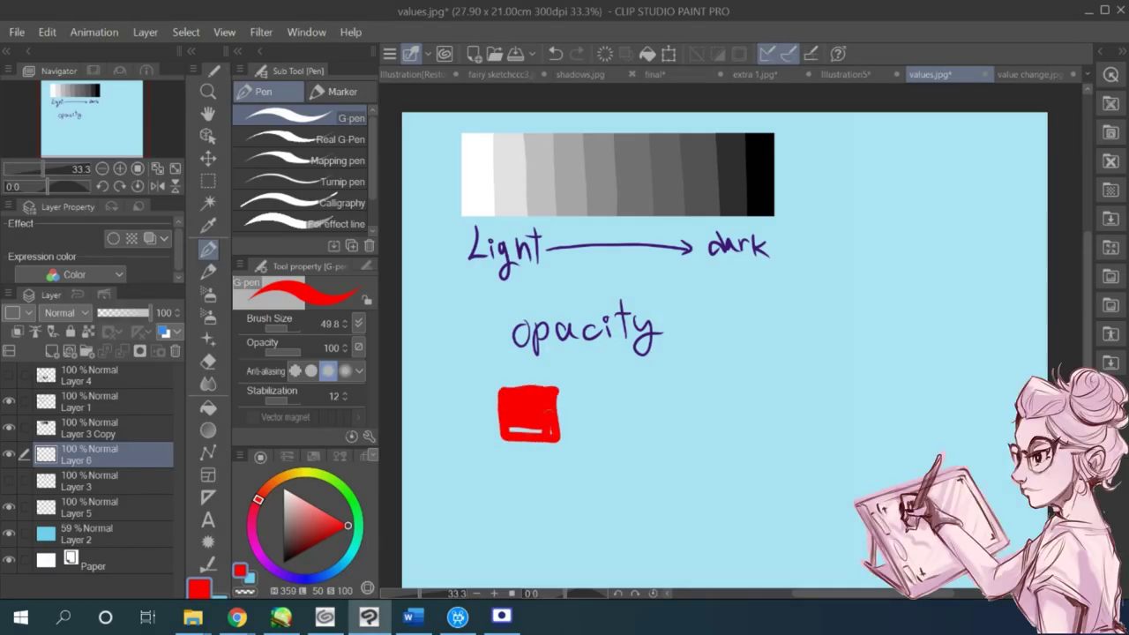
# Step: Paint a second, larger solid red square to the right of the first one under the "opacity" heading
pyautogui.moveTo(615, 363); pyautogui.dragTo(713, 424)
pyautogui.moveTo(628, 432); pyautogui.dragTo(709, 435)
pyautogui.moveTo(571, 362); pyautogui.dragTo(568, 392)
pyautogui.hotkey('ctrl', 'z')
# Step: On a new layer, handwrite "Full" in red with an arrow pointing at the first red square
pyautogui.click(51, 351)
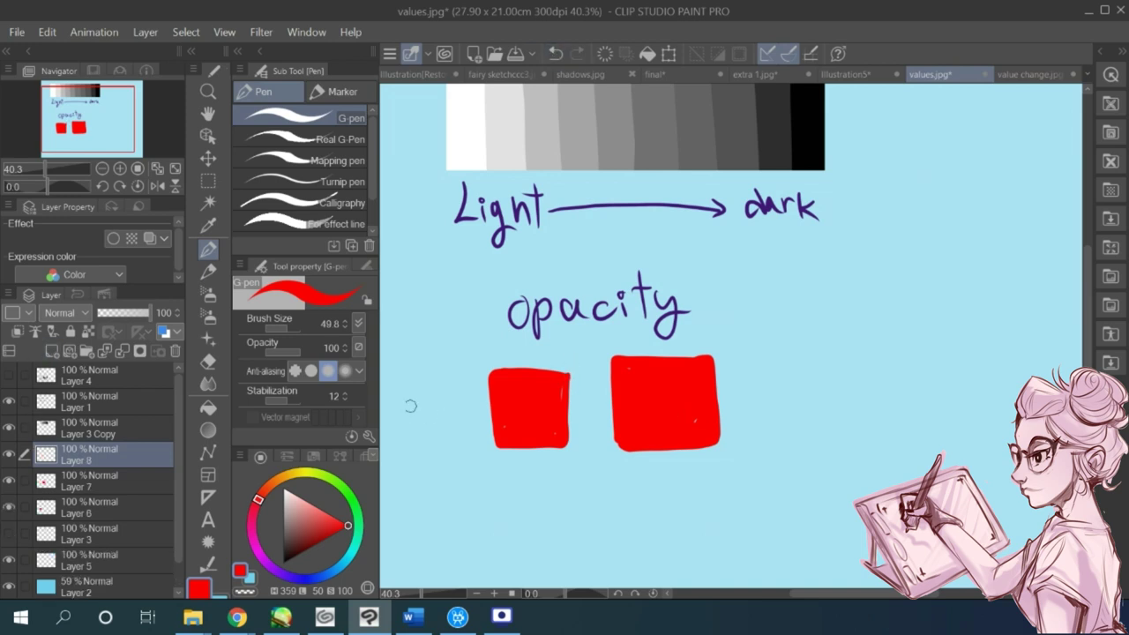
pyautogui.moveTo(410, 412); pyautogui.dragTo(454, 412)
pyautogui.moveTo(441, 403); pyautogui.dragTo(445, 418)
pyautogui.moveTo(419, 361)
pyautogui.mouseDown()
pyautogui.moveTo(405, 397)
pyautogui.moveTo(433, 393)
pyautogui.mouseUp()
pyautogui.moveTo(438, 359); pyautogui.dragTo(438, 395)
pyautogui.moveTo(446, 356); pyautogui.dragTo(447, 396)
# Step: Set the second square's layer to 50% opacity and place a copy of the square to its right at 19% opacity
pyautogui.click(96, 482)
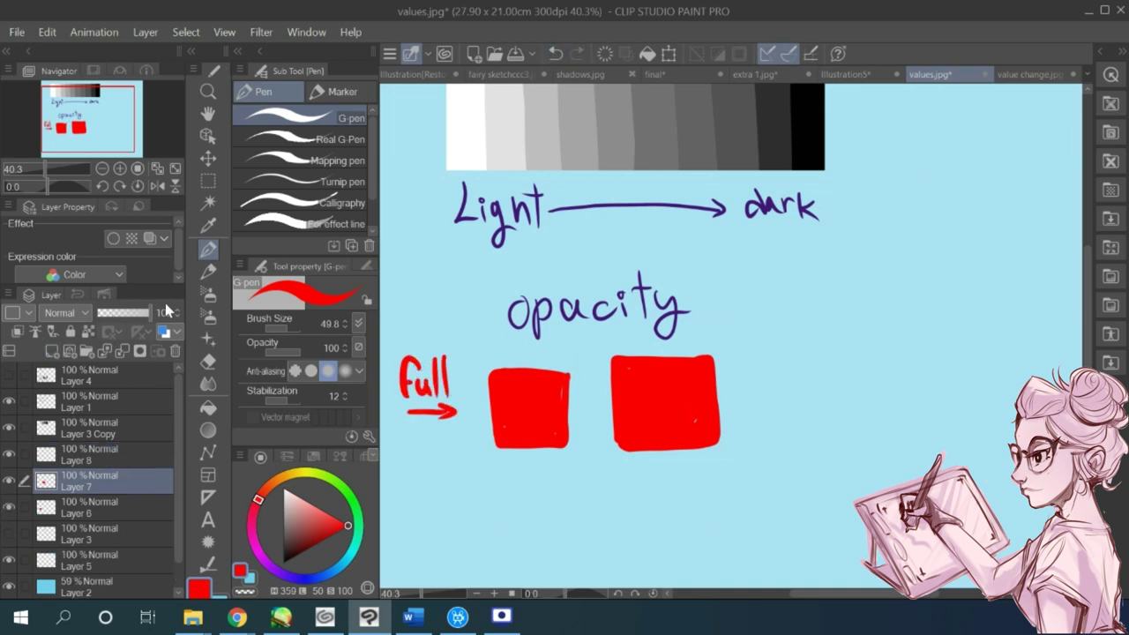
pyautogui.moveTo(148, 317); pyautogui.dragTo(123, 319)
pyautogui.press('m')
pyautogui.moveTo(590, 341); pyautogui.dragTo(744, 461)
pyautogui.hotkey('ctrl', 'c')
pyautogui.hotkey('ctrl', 'v')
pyautogui.click(208, 159)
pyautogui.moveTo(668, 398); pyautogui.dragTo(818, 398)
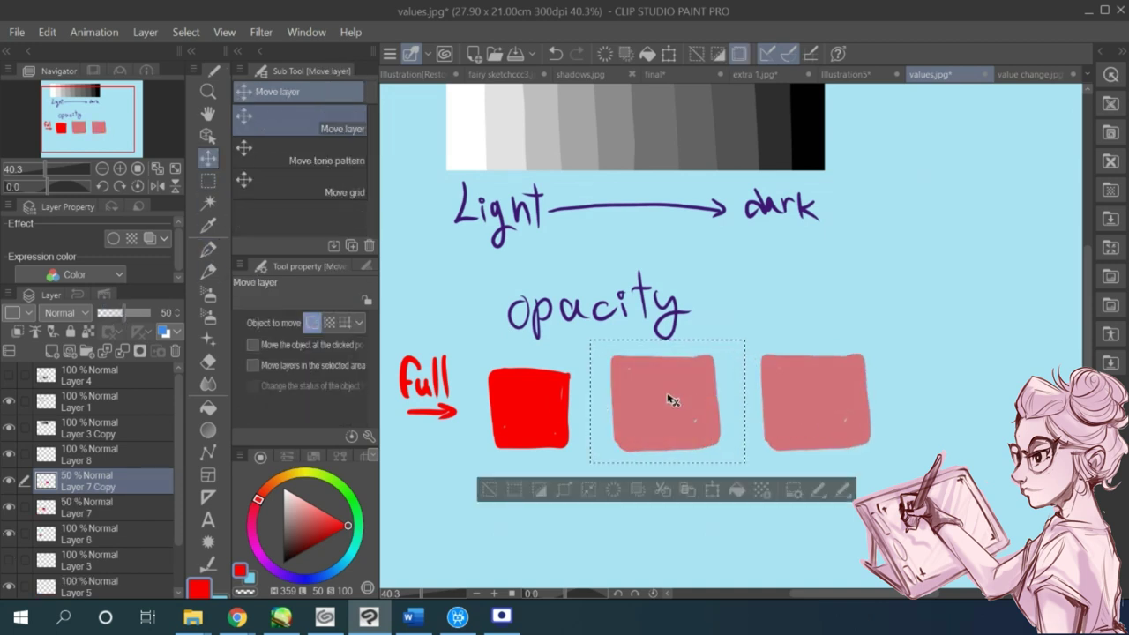
pyautogui.hotkey('ctrl', 'd')
pyautogui.moveTo(123, 314); pyautogui.dragTo(107, 314)
# Step: On a new layer, handwrite "100%" in red below the first square
pyautogui.click(208, 250)
pyautogui.click(52, 351)
pyautogui.moveTo(503, 464); pyautogui.dragTo(503, 479)
pyautogui.moveTo(521, 465); pyautogui.dragTo(547, 479)
pyautogui.click(55, 501)
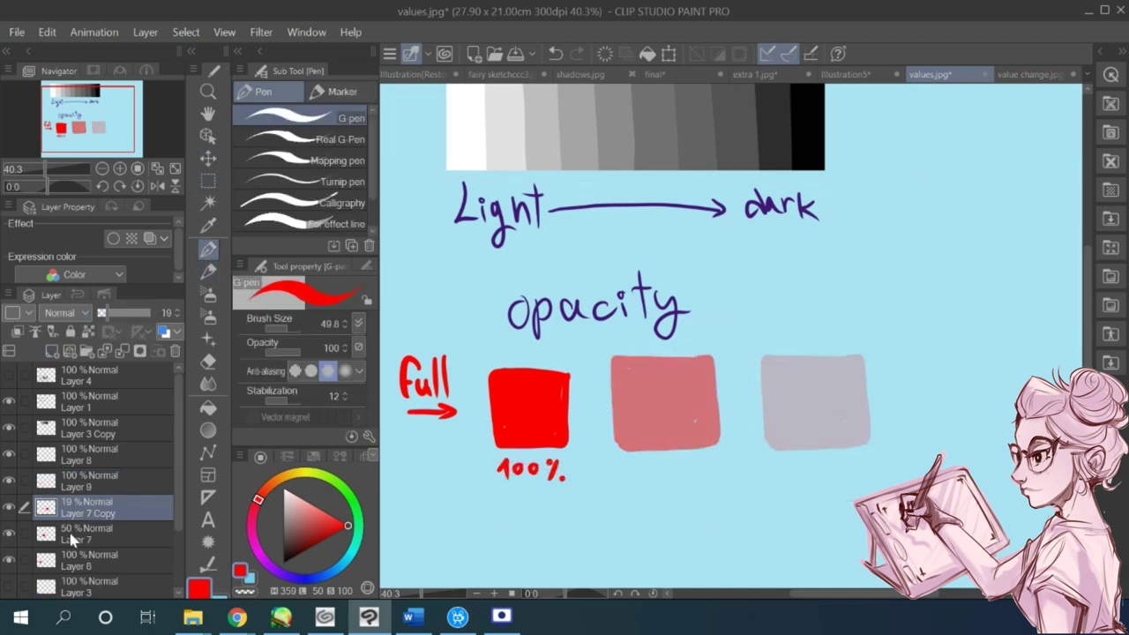
pyautogui.click(70, 535)
pyautogui.moveTo(651, 468)
pyautogui.mouseDown()
pyautogui.moveTo(637, 484)
pyautogui.moveTo(674, 481)
pyautogui.moveTo(631, 484)
pyautogui.mouseUp()
pyautogui.click(555, 54)
pyautogui.click(555, 53)
# Step: On Layer 9, handwrite "50%" below the second square and "19%" below the third
pyautogui.click(88, 481)
pyautogui.moveTo(660, 464); pyautogui.dragTo(686, 482)
pyautogui.moveTo(793, 457); pyautogui.dragTo(797, 475)
pyautogui.moveTo(809, 457); pyautogui.dragTo(805, 475)
pyautogui.moveTo(822, 457); pyautogui.dragTo(838, 476)
pyautogui.scroll(-3, 829, 397)
pyautogui.scroll(2, 829, 397)
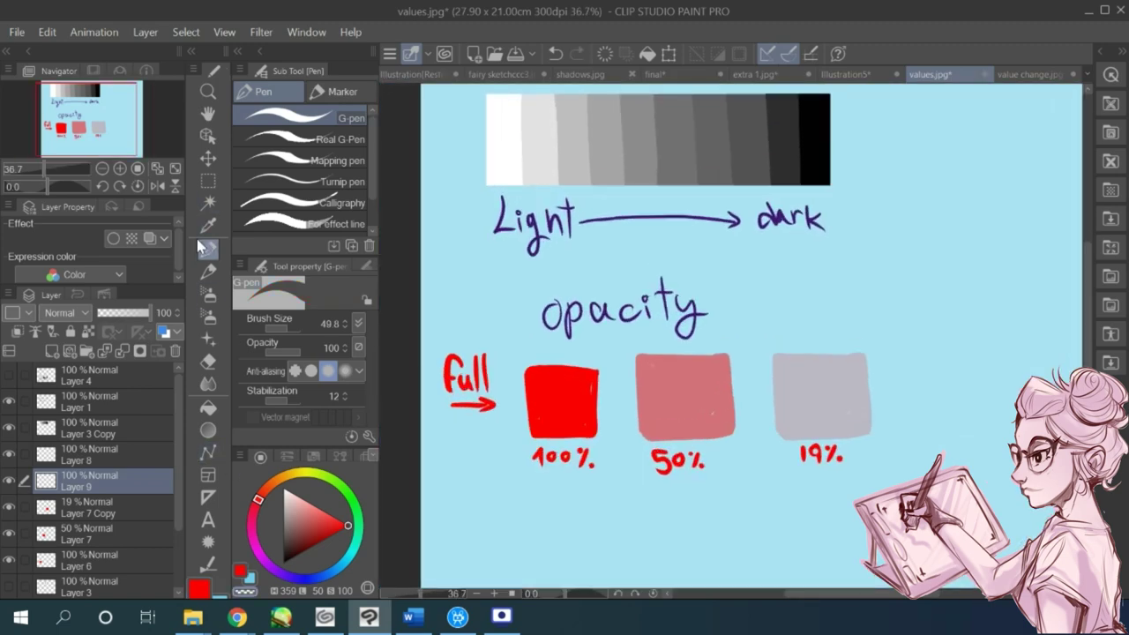
# Step: On a new layer, select a wide rectangle below the squares and paint it as a multicoloured strip at brush size 115.3
pyautogui.click(52, 351)
pyautogui.click(209, 181)
pyautogui.scroll(-3, 795, 504)
pyautogui.moveTo(538, 499); pyautogui.dragTo(822, 555)
pyautogui.click(209, 248)
pyautogui.click(293, 329)
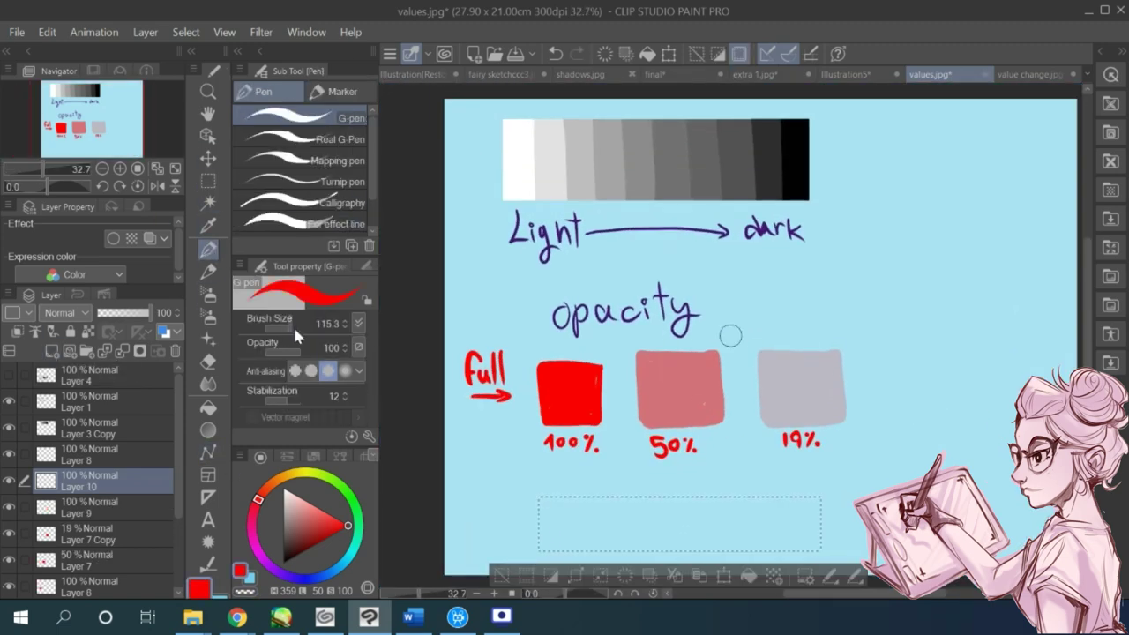
pyautogui.moveTo(543, 511)
pyautogui.mouseDown()
pyautogui.moveTo(818, 545)
pyautogui.moveTo(637, 538)
pyautogui.moveTo(737, 519)
pyautogui.moveTo(796, 538)
pyautogui.mouseUp()
pyautogui.moveTo(642, 520); pyautogui.dragTo(749, 540)
# Step: Add a hue and saturation correction layer over the multicoloured strip and adjust its three sliders
pyautogui.click(145, 32)
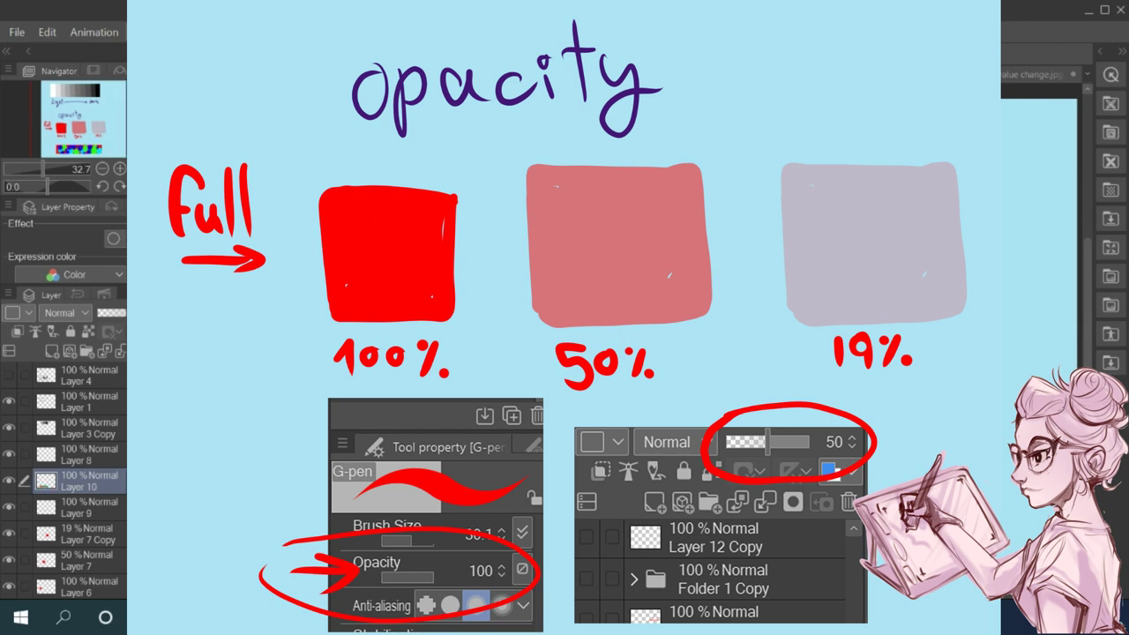
pyautogui.click(380, 130)
pyautogui.moveTo(176, 244)
pyautogui.mouseDown()
pyautogui.moveTo(212, 244)
pyautogui.moveTo(199, 244)
pyautogui.mouseUp()
pyautogui.moveTo(177, 292); pyautogui.dragTo(207, 292)
pyautogui.moveTo(176, 339); pyautogui.dragTo(201, 339)
pyautogui.press('Return')
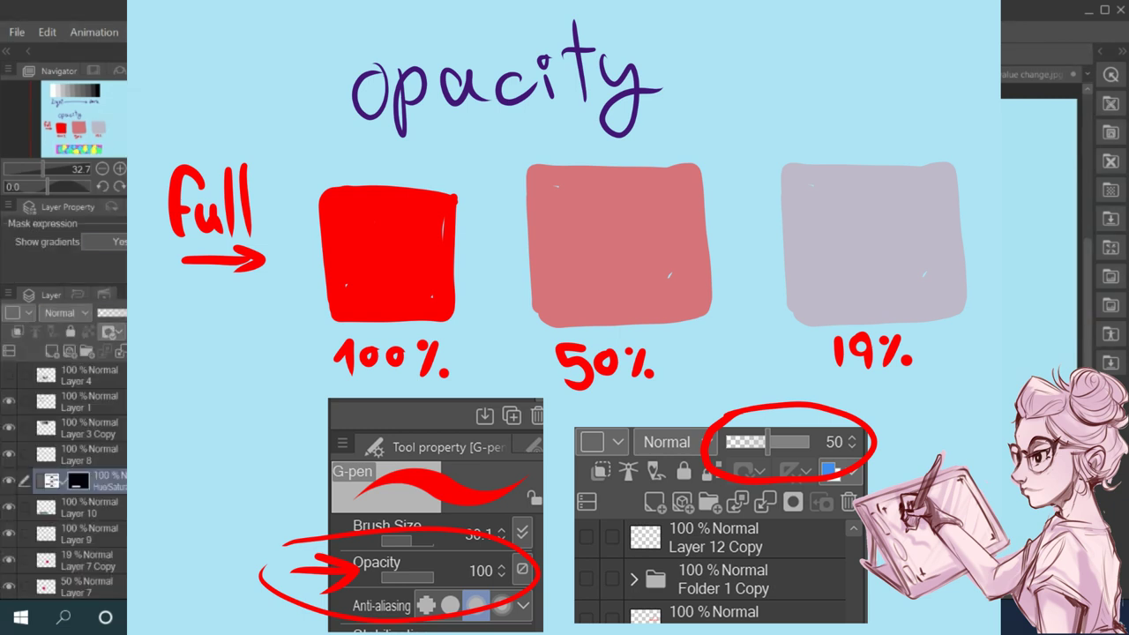
# Step: Hide the multicoloured strip's layer, add new blank layers and set the G-pen to brush size 69.7
pyautogui.click(52, 351)
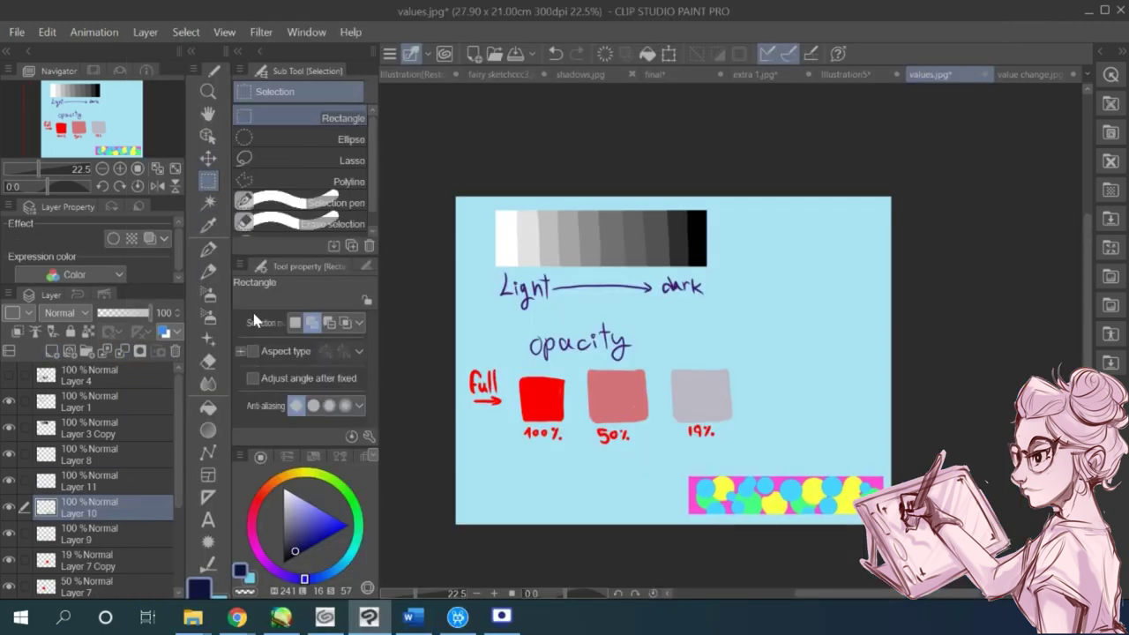
pyautogui.click(10, 507)
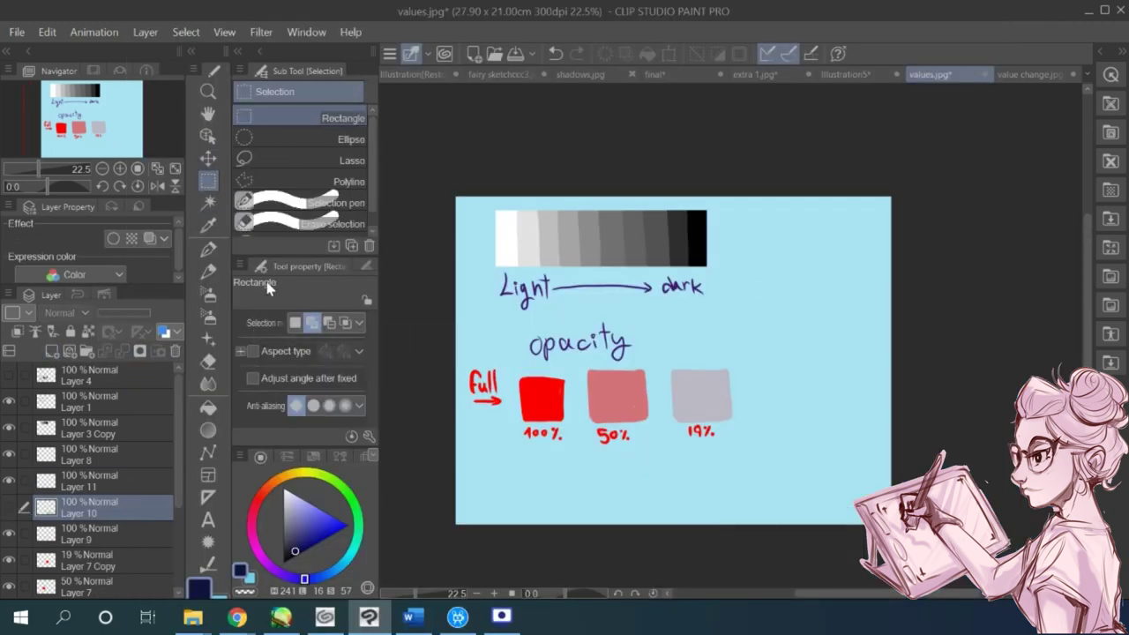
pyautogui.scroll(3, 799, 230)
pyautogui.scroll(-2, 785, 243)
pyautogui.click(208, 250)
pyautogui.click(288, 329)
pyautogui.click(52, 351)
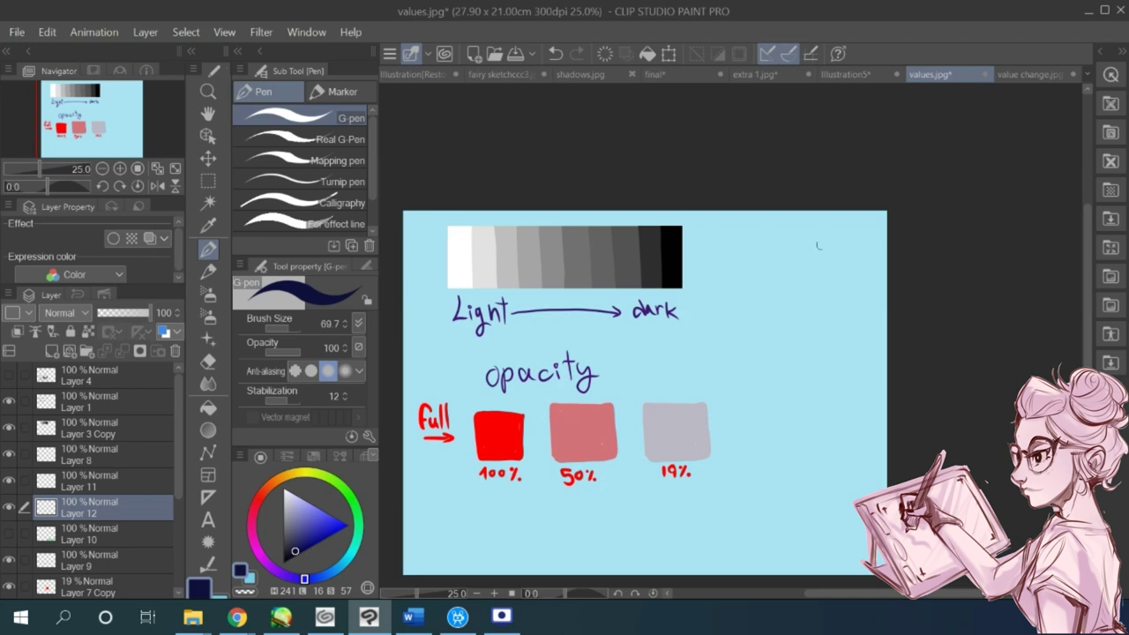
# Step: Make a rectangular selection in the empty canvas area to the right of the value scale
pyautogui.moveTo(861, 232)
pyautogui.mouseDown()
pyautogui.moveTo(753, 300)
pyautogui.moveTo(852, 221)
pyautogui.mouseUp()
pyautogui.hotkey('ctrl', 'z')
pyautogui.press('m')
pyautogui.moveTo(738, 223); pyautogui.dragTo(856, 341)
pyautogui.press('p')
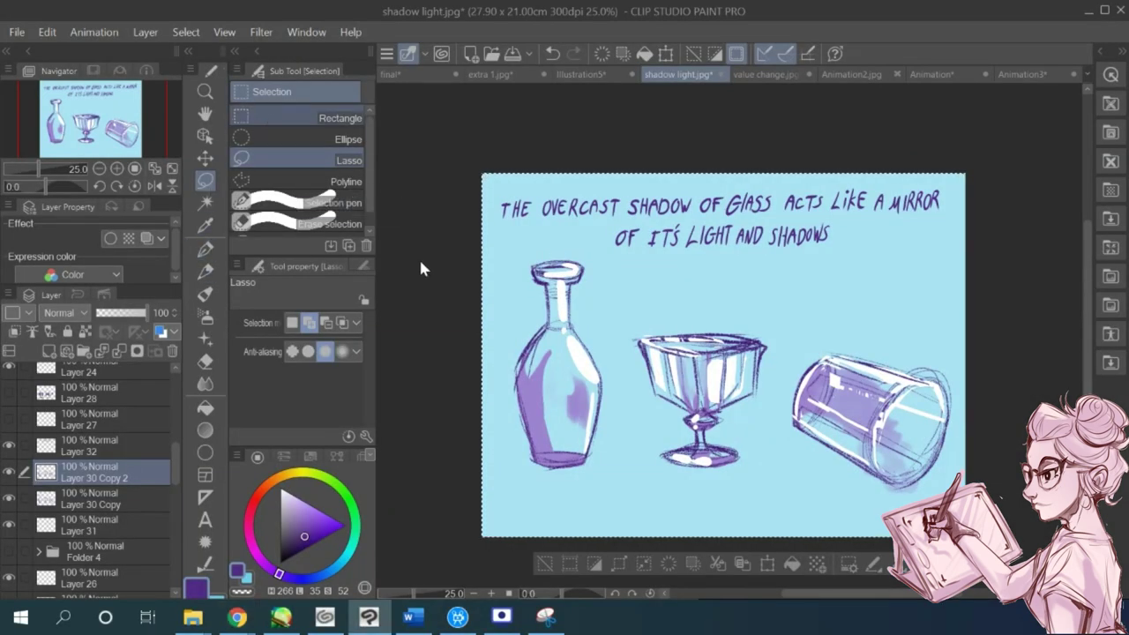
# Step: Select the copied glass drawings on Layer 30 Copy 2, then flip, flatten and slant them into reflections beneath the originals
pyautogui.moveTo(479, 244); pyautogui.dragTo(927, 503)
pyautogui.hotkey('ctrl', 'd')
pyautogui.moveTo(492, 259); pyautogui.dragTo(960, 487)
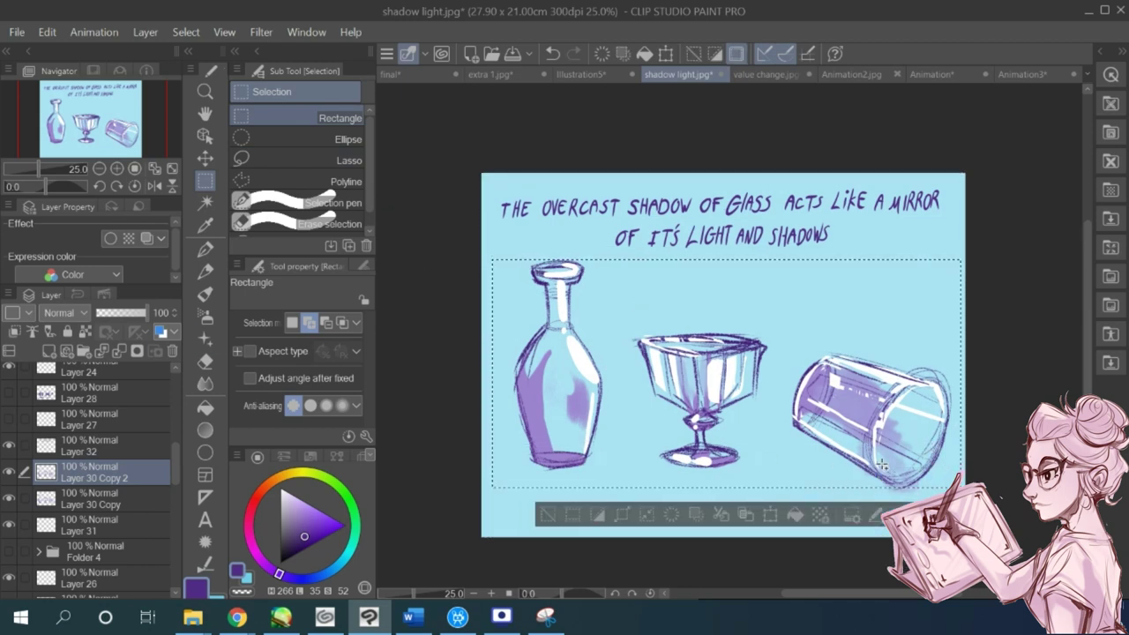
pyautogui.moveTo(605, 247); pyautogui.dragTo(501, 490)
pyautogui.hotkey('ctrl', 't')
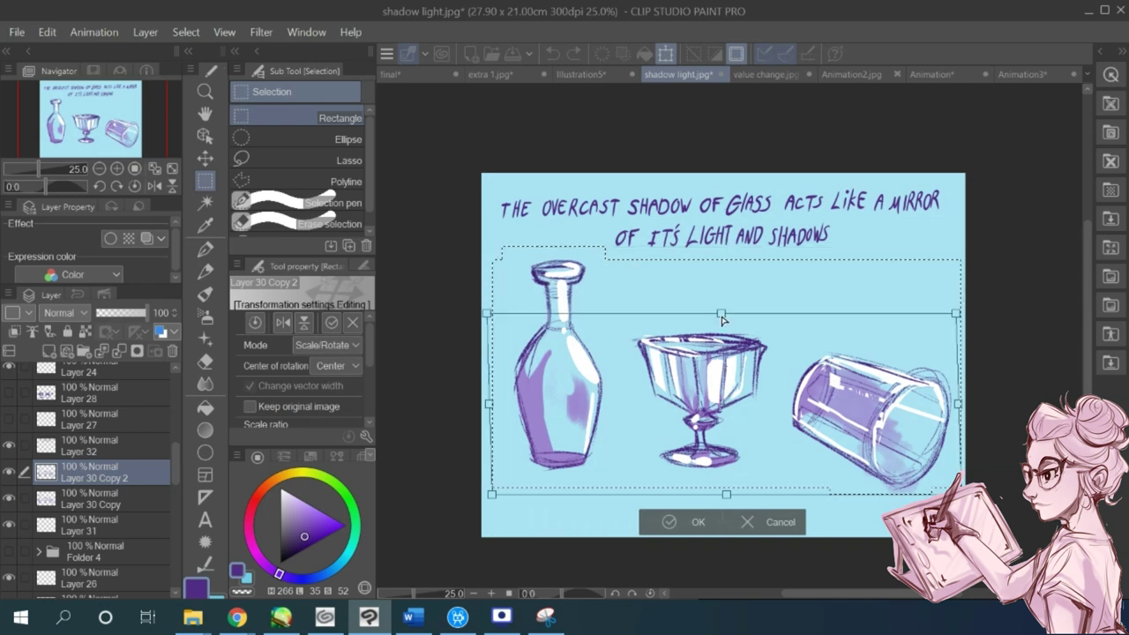
pyautogui.moveTo(722, 316); pyautogui.dragTo(659, 517)
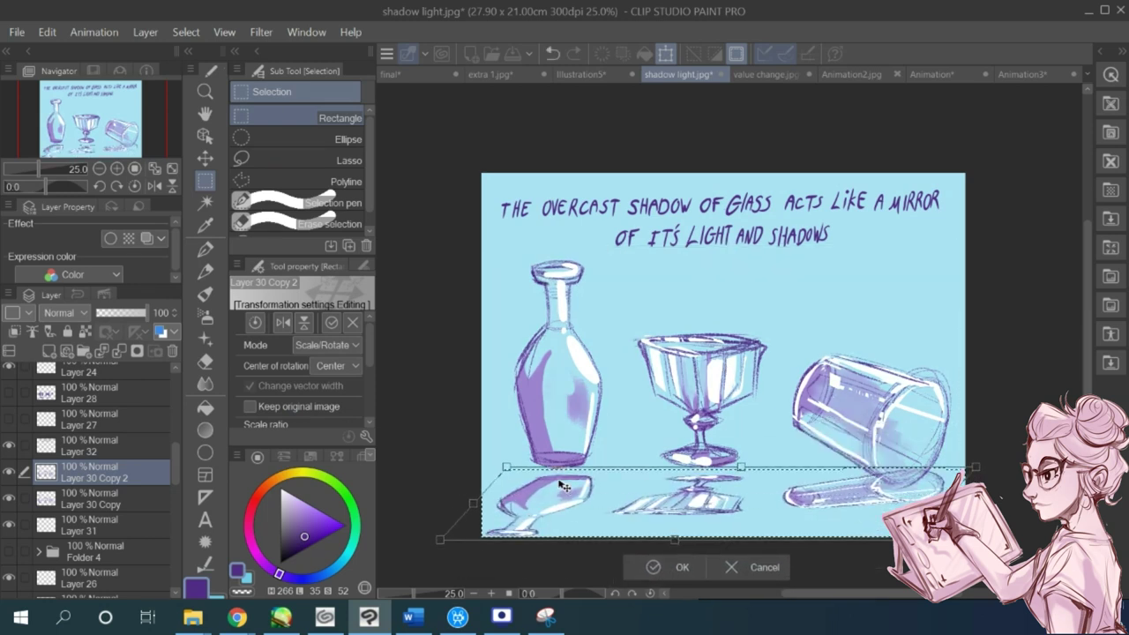
pyautogui.moveTo(563, 486); pyautogui.dragTo(519, 500)
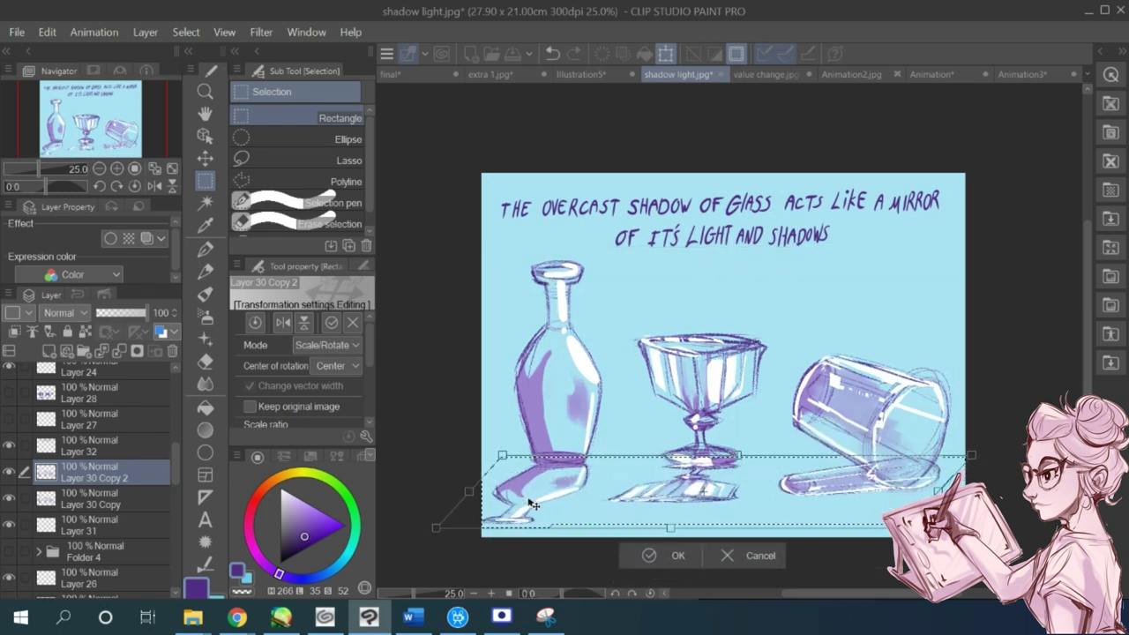
pyautogui.press('Return')
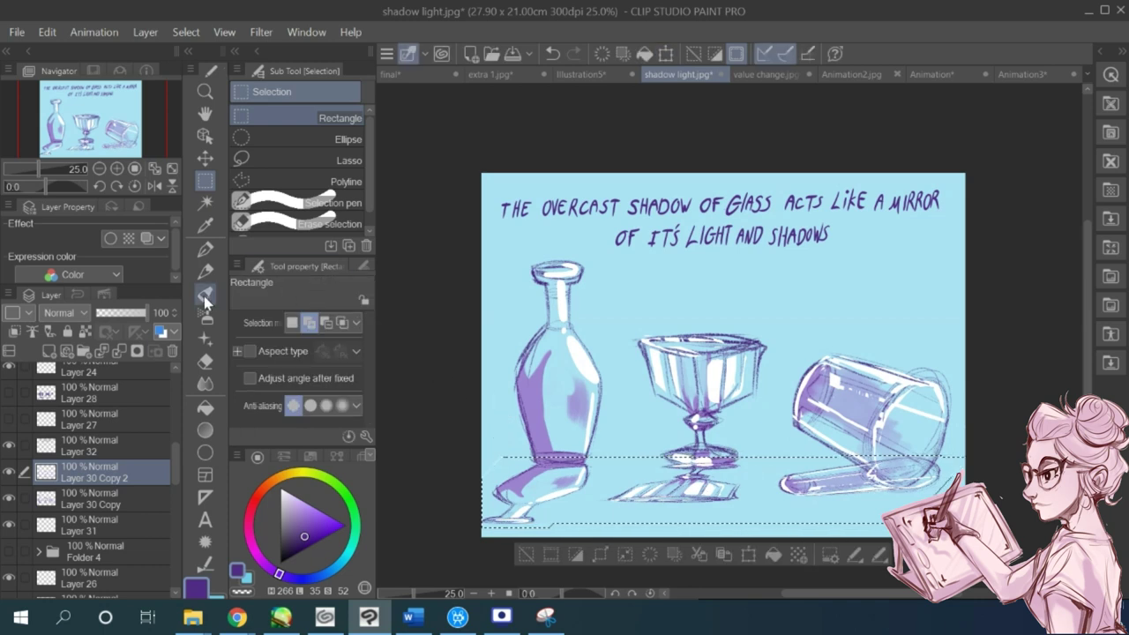
pyautogui.hotkey('ctrl', 'd')
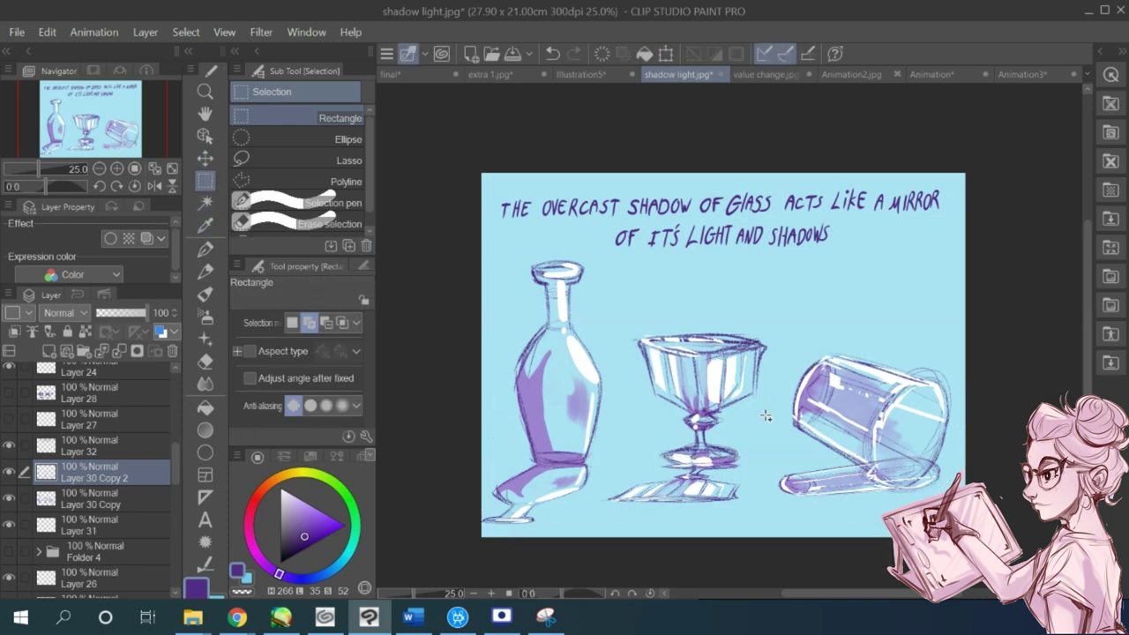
# Step: Rotate and move the lying tumbler's reflection so it runs along the underside of the glass
pyautogui.moveTo(766, 412); pyautogui.dragTo(947, 527)
pyautogui.hotkey('ctrl', 't')
pyautogui.moveTo(745, 420)
pyautogui.mouseDown()
pyautogui.moveTo(770, 363)
pyautogui.moveTo(788, 356)
pyautogui.mouseUp()
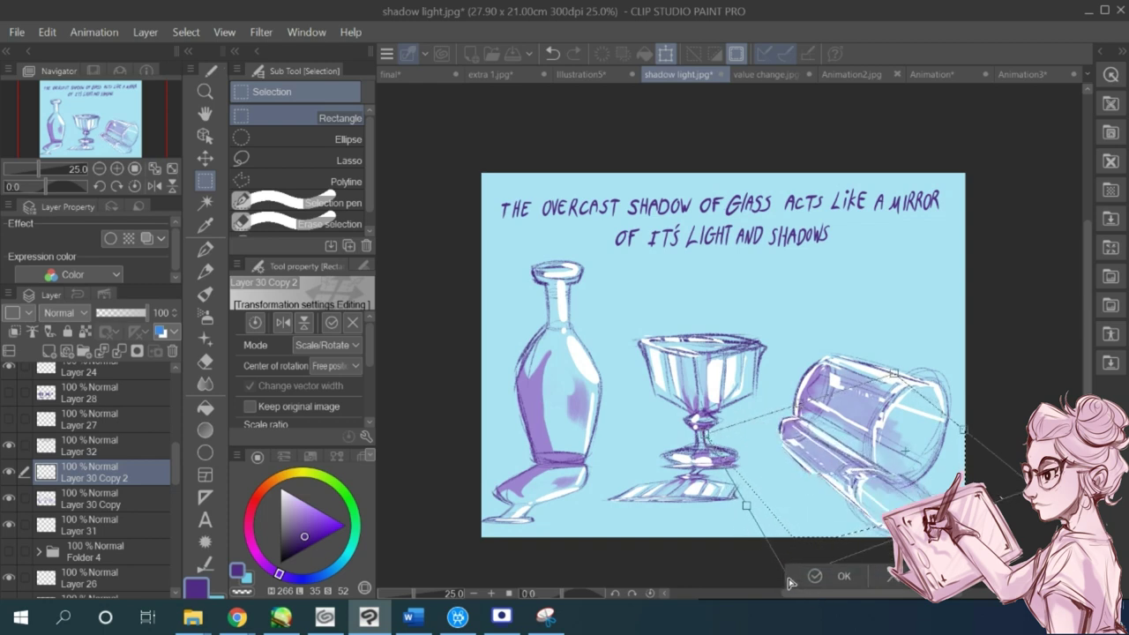
pyautogui.moveTo(788, 469); pyautogui.dragTo(780, 472)
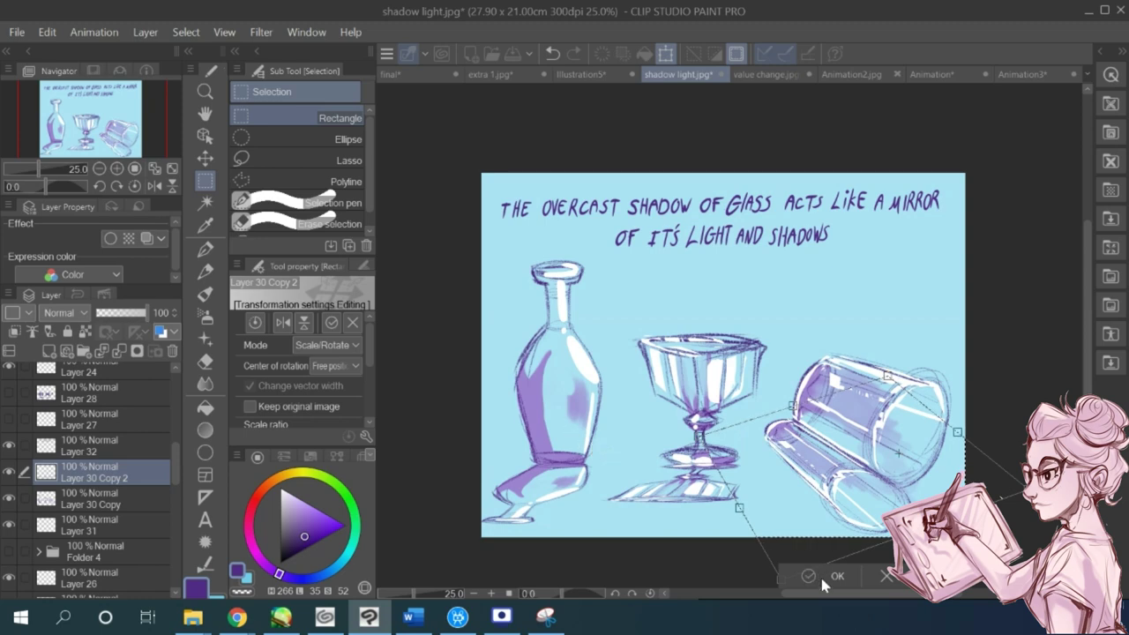
pyautogui.press('Return')
# Step: Lower the opacity of the glass reflections' layer and clear the selection
pyautogui.scroll(-1, 768, 481)
pyautogui.scroll(2, 768, 481)
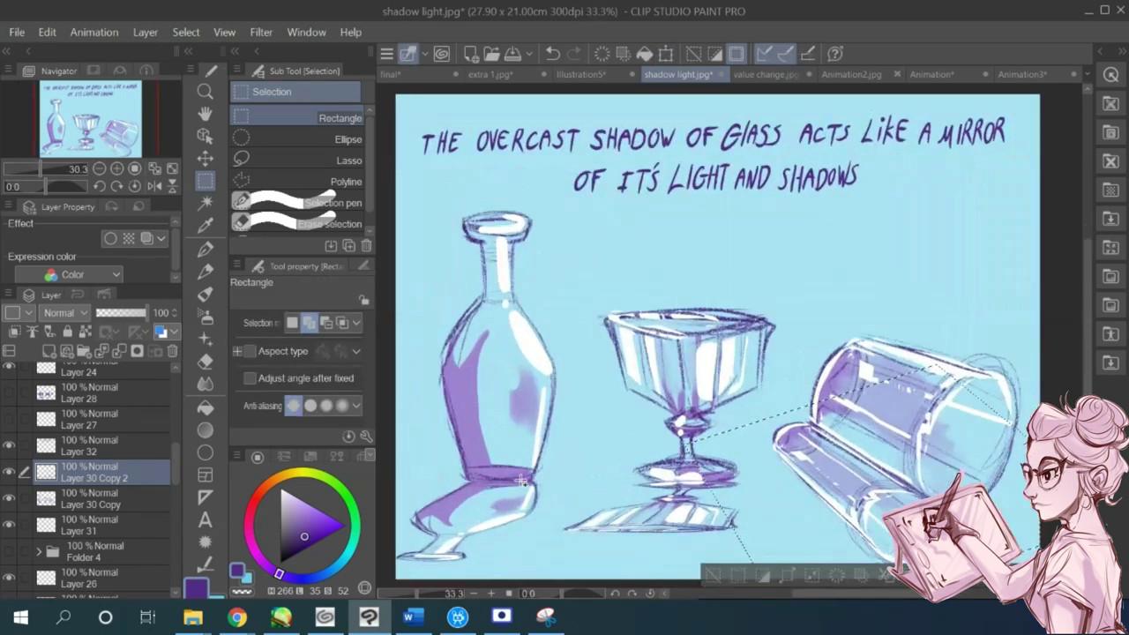
pyautogui.click(116, 314)
pyautogui.hotkey('ctrl', 'd')
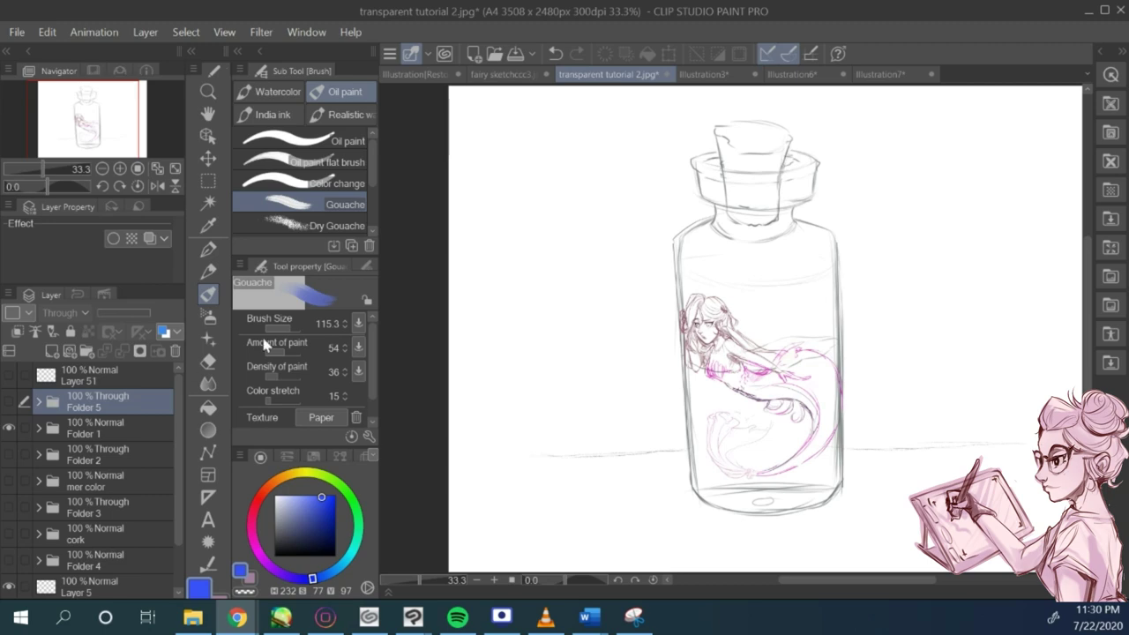
pyautogui.scroll(2, 764, 357)
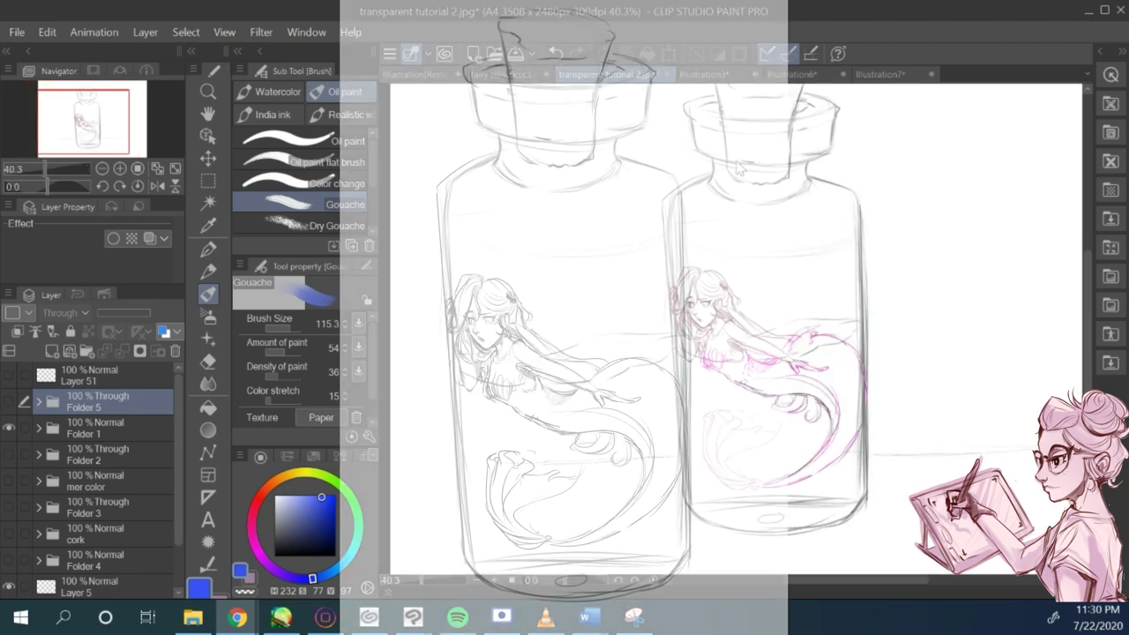
pyautogui.scroll(4, 802, 335)
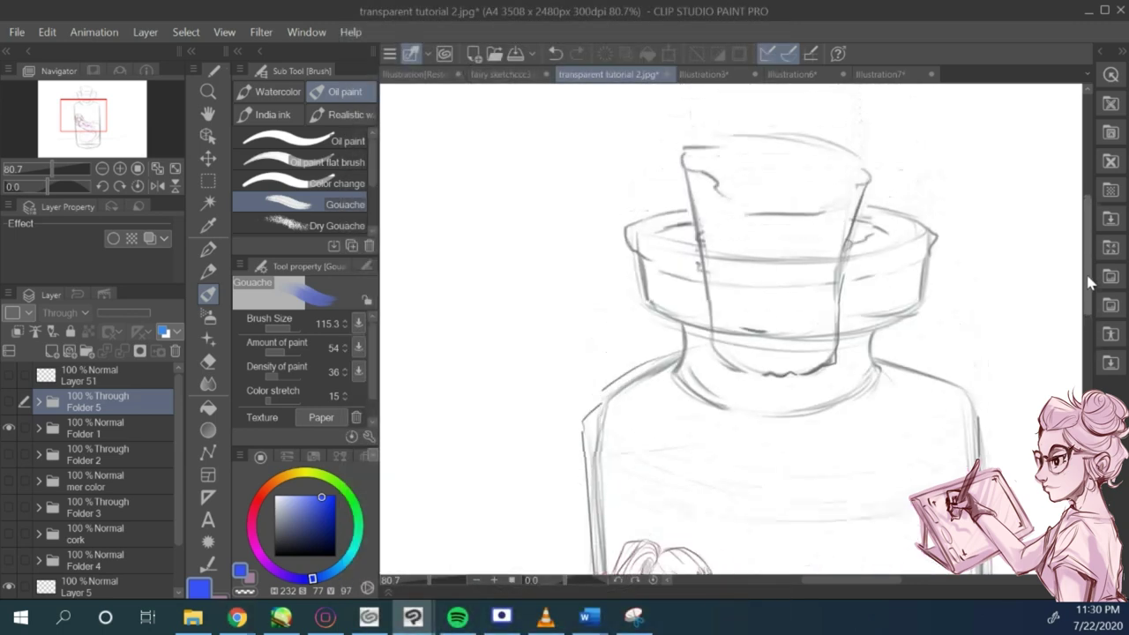
pyautogui.moveTo(1088, 323)
pyautogui.mouseDown()
pyautogui.moveTo(1083, 243)
pyautogui.moveTo(1099, 410)
pyautogui.mouseUp()
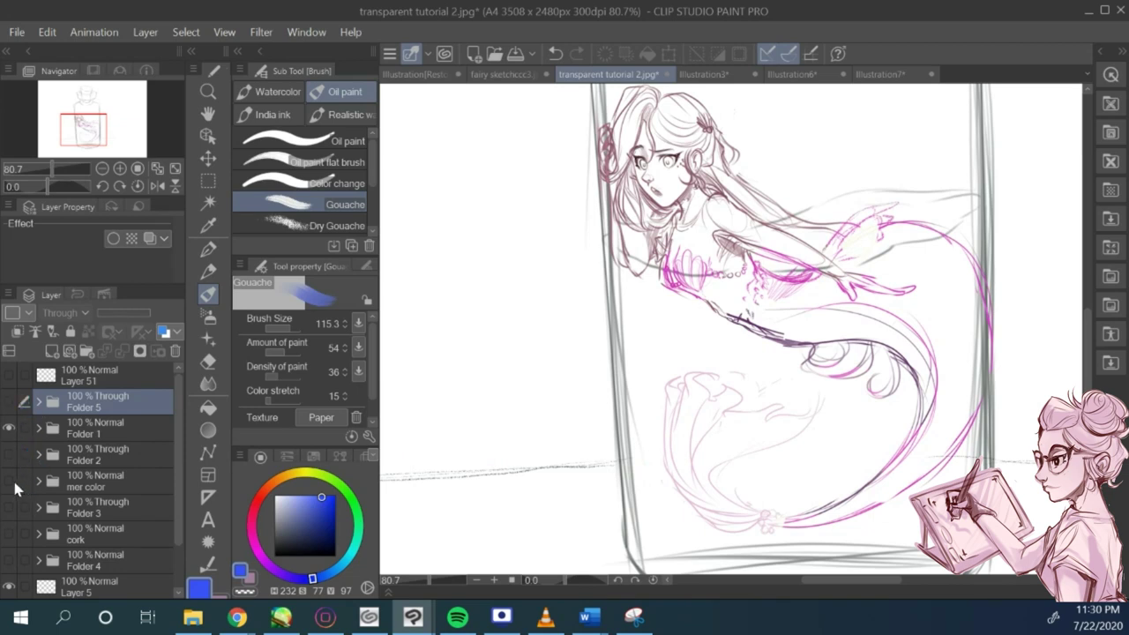
# Step: Make the mer color and cork folders visible and look over the coloured mermaid and cork within the bottle sketch
pyautogui.click(10, 481)
pyautogui.scroll(-2, 769, 425)
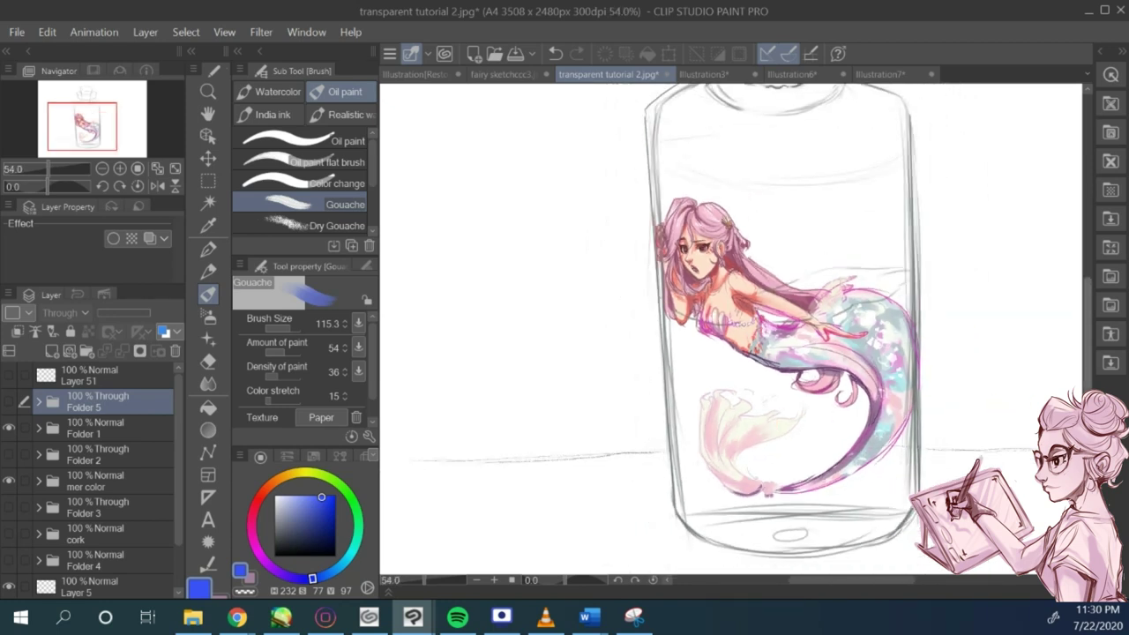
pyautogui.moveTo(1090, 393); pyautogui.dragTo(1091, 326)
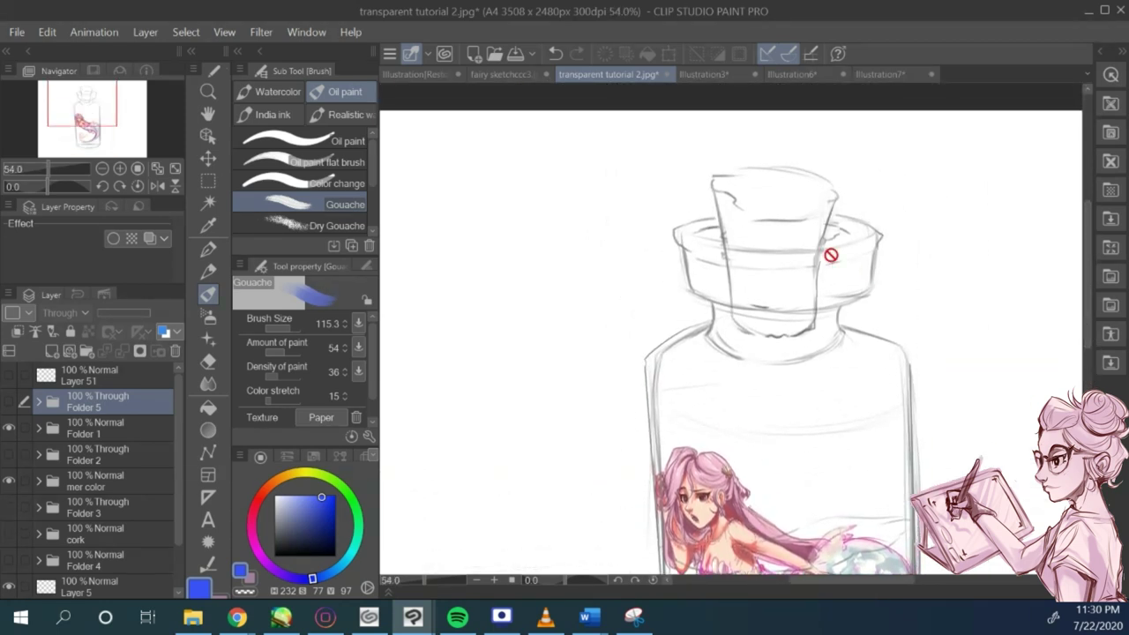
pyautogui.scroll(4, 774, 232)
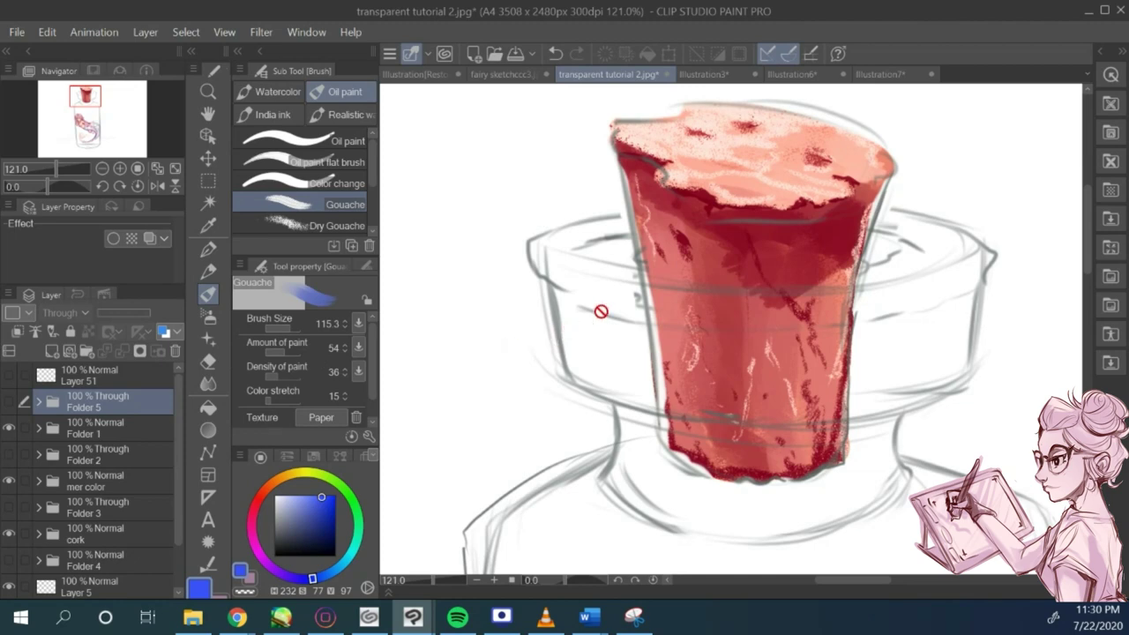
pyautogui.scroll(-5, 645, 280)
pyautogui.scroll(-6, 998, 291)
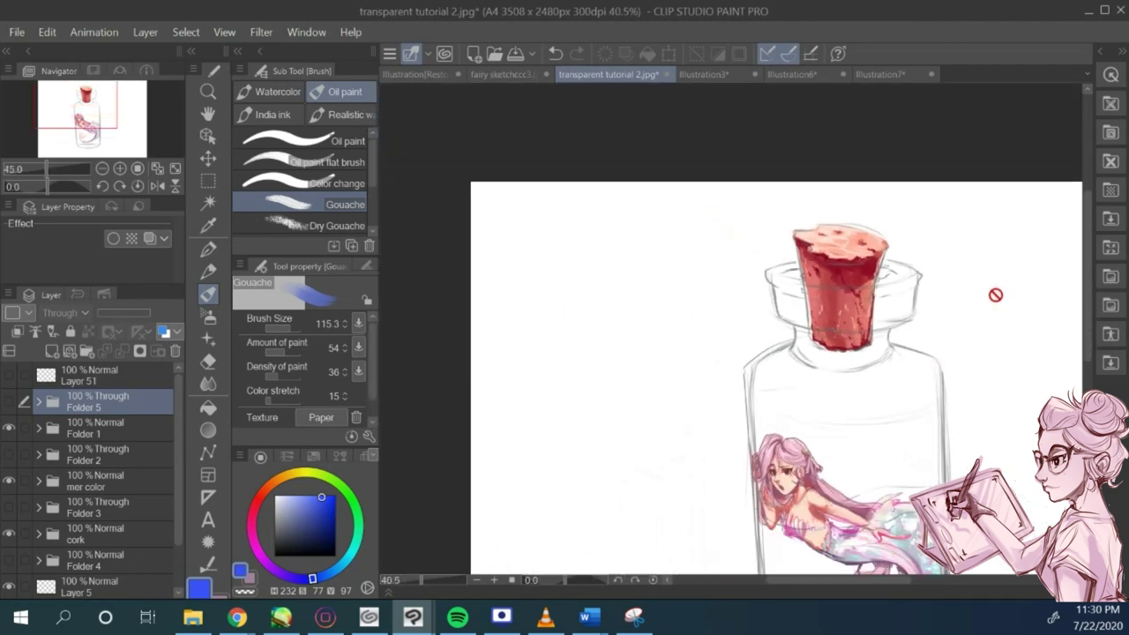
pyautogui.scroll(-5, 997, 297)
pyautogui.scroll(4, 1036, 532)
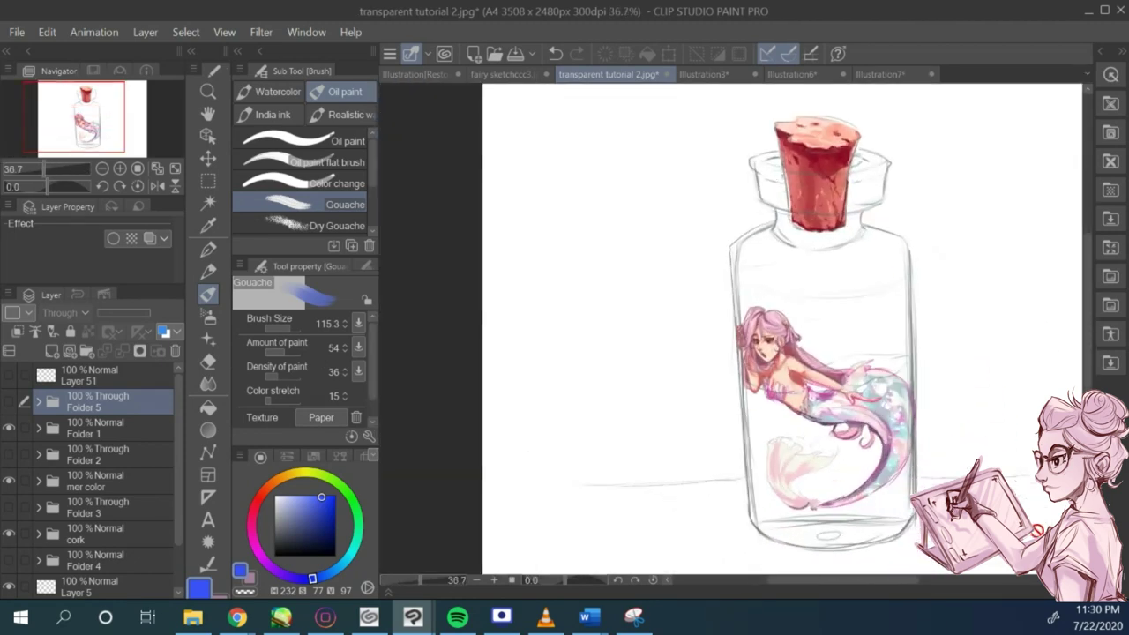
pyautogui.scroll(1, 1040, 494)
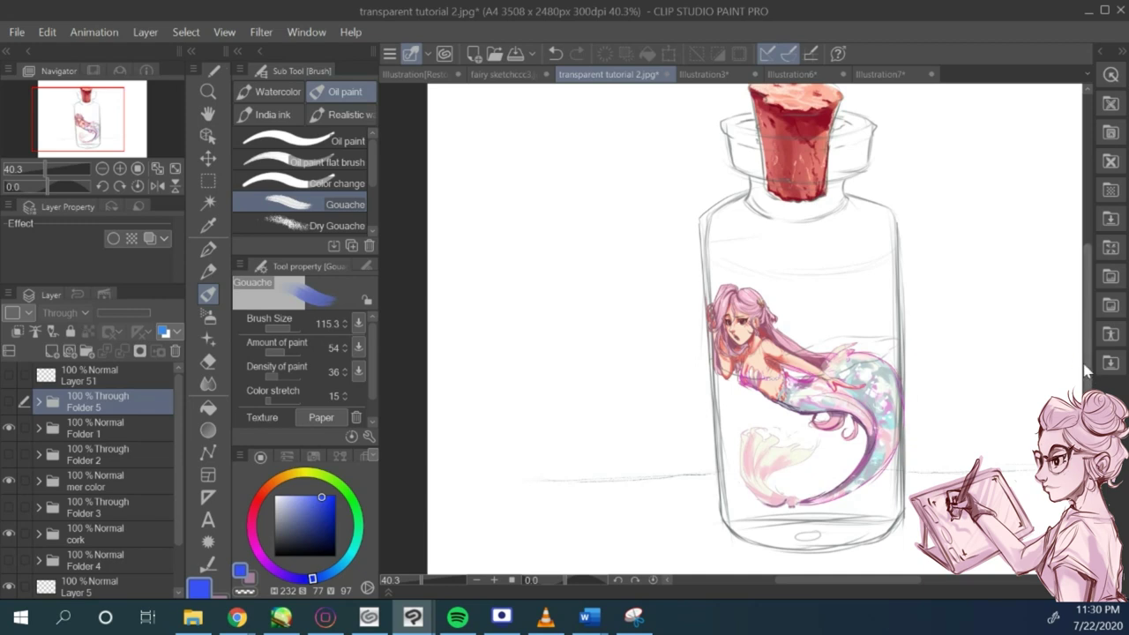
pyautogui.moveTo(1087, 370); pyautogui.dragTo(1087, 363)
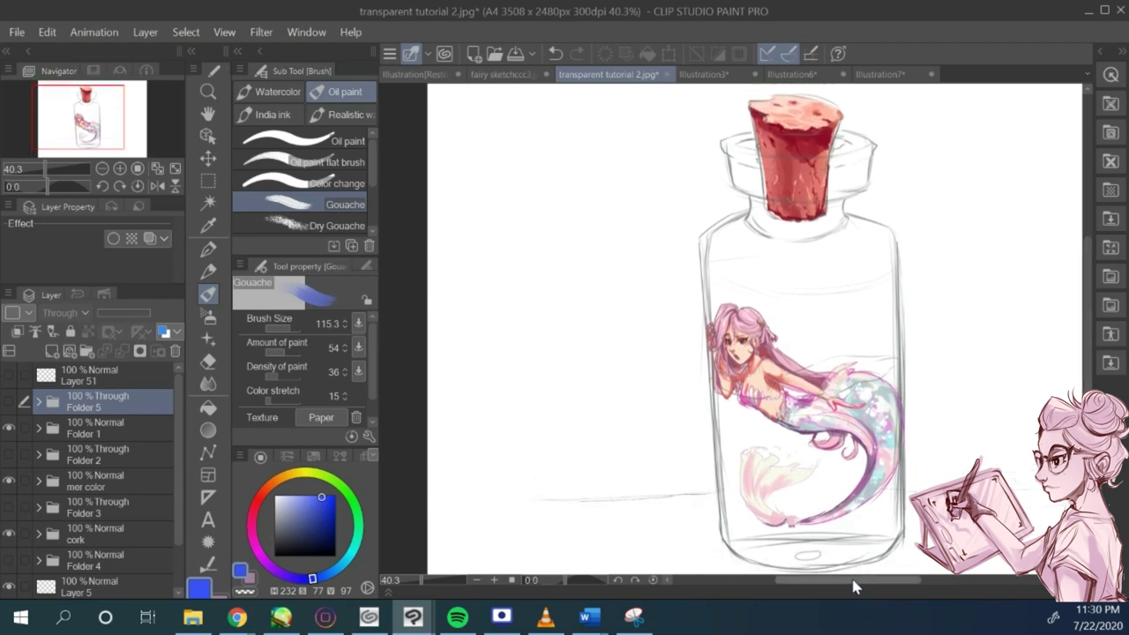
pyautogui.moveTo(852, 582); pyautogui.dragTo(846, 583)
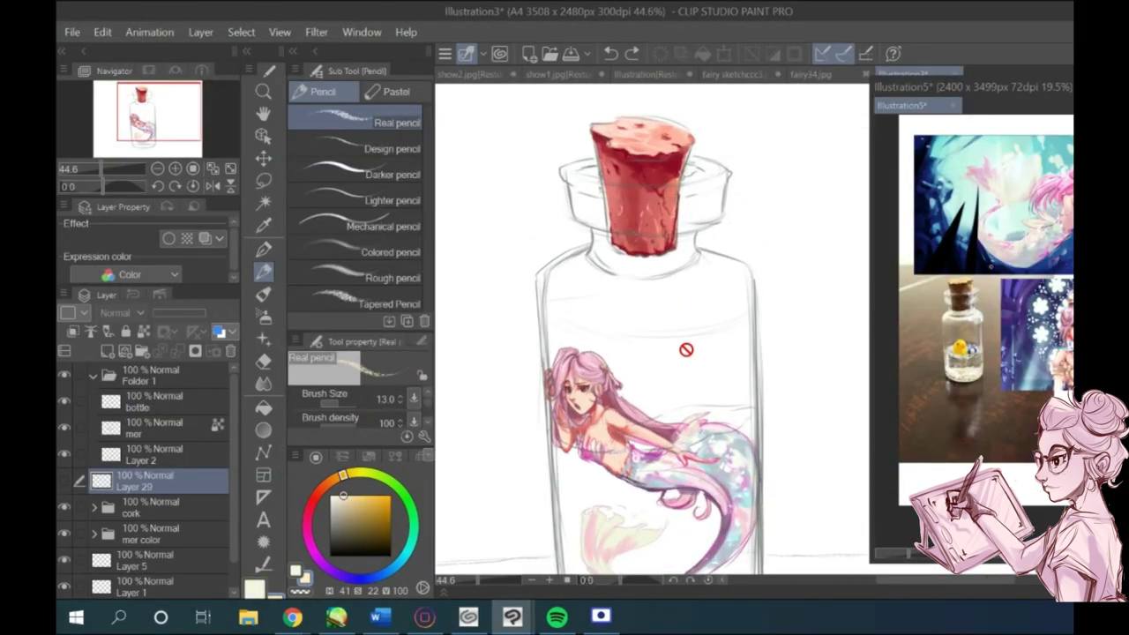
# Step: Add a new layer above Layer 5 and paint large light aqua and medium blue patches behind the bottle with the G-pen
pyautogui.click(145, 555)
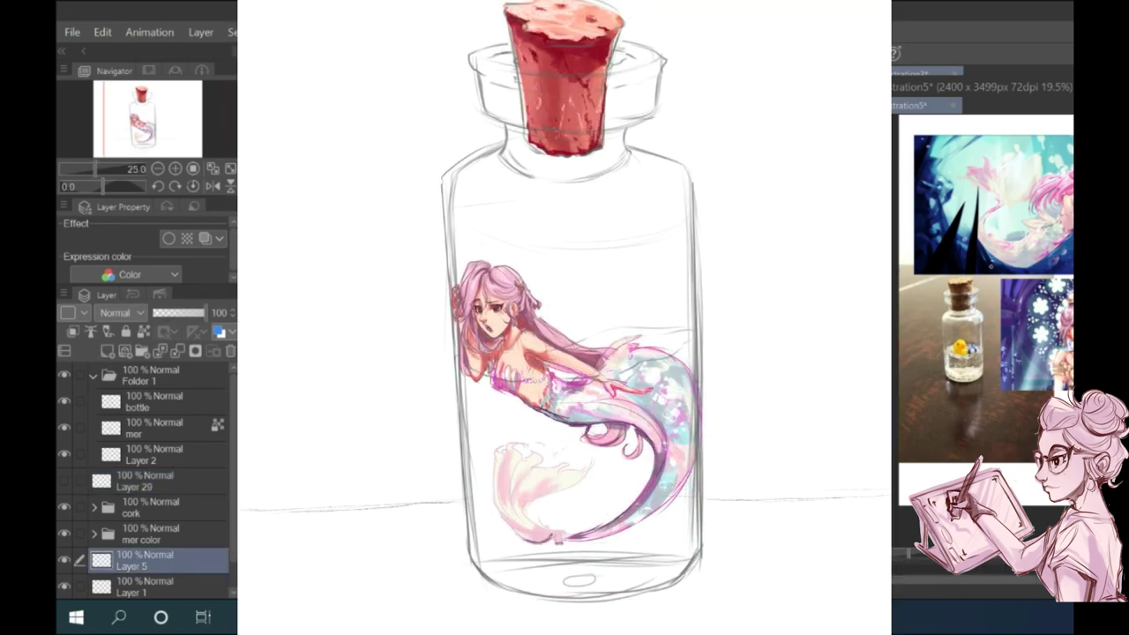
pyautogui.click(110, 351)
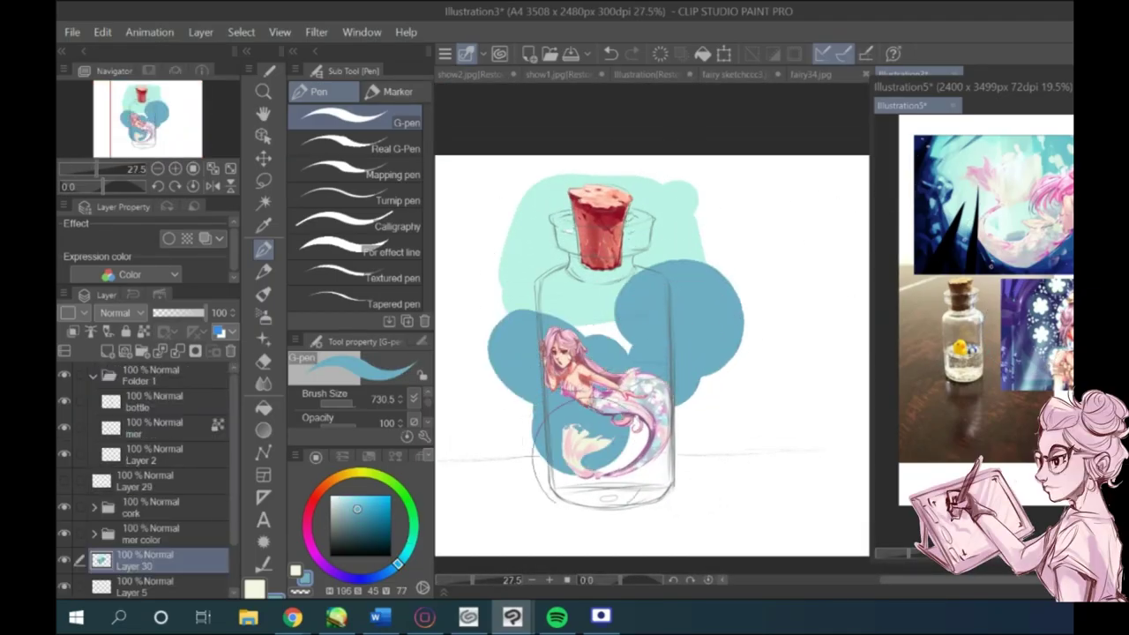
pyautogui.moveTo(683, 469); pyautogui.dragTo(711, 477)
pyautogui.moveTo(557, 481); pyautogui.dragTo(518, 474)
pyautogui.moveTo(716, 425); pyautogui.dragTo(723, 427)
# Step: Sample the dark navy from the underwater reference image and paint dark patches behind the mermaid and along the bottle's base
pyautogui.click(933, 147)
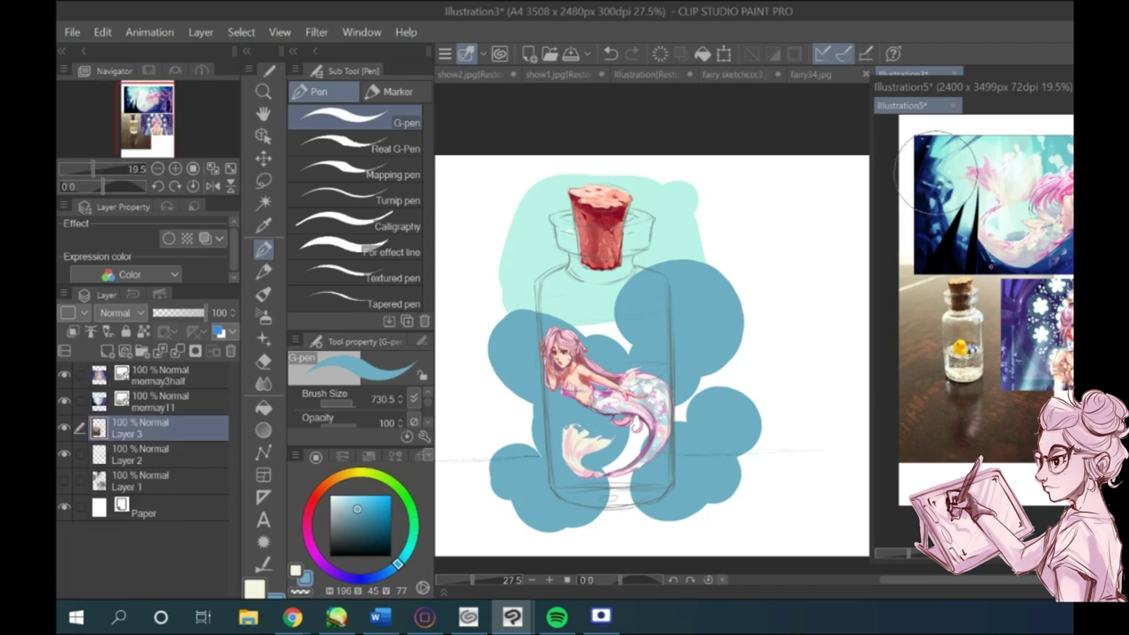
pyautogui.keyDown('alt'); pyautogui.click(926, 174); pyautogui.keyUp('alt')
pyautogui.click(587, 323)
pyautogui.moveTo(592, 335); pyautogui.dragTo(605, 339)
pyautogui.click(646, 354)
pyautogui.moveTo(701, 441); pyautogui.dragTo(697, 448)
pyautogui.moveTo(622, 463); pyautogui.dragTo(538, 454)
pyautogui.moveTo(692, 450); pyautogui.dragTo(776, 453)
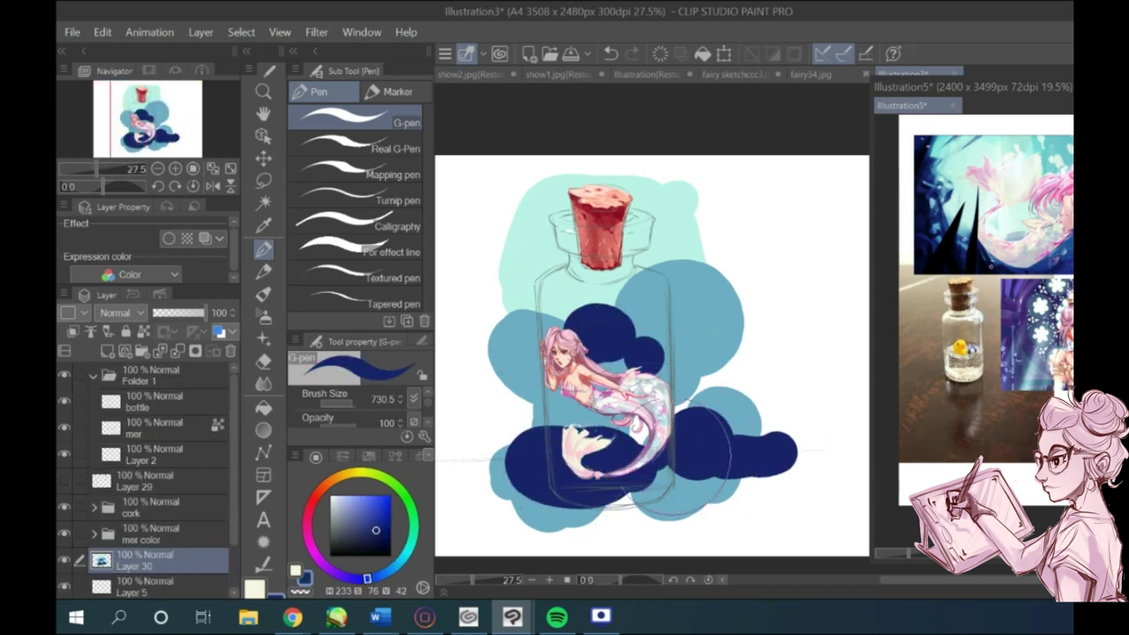
pyautogui.moveTo(529, 448); pyautogui.dragTo(448, 455)
pyautogui.moveTo(494, 432)
pyautogui.mouseDown()
pyautogui.moveTo(468, 412)
pyautogui.moveTo(508, 355)
pyautogui.moveTo(506, 365)
pyautogui.mouseUp()
pyautogui.scroll(-1, 503, 353)
pyautogui.click(501, 260)
# Step: Pick up the light aqua from the background and dab rounded patches on both sides of the bottle
pyautogui.keyDown('alt'); pyautogui.click(548, 231); pyautogui.keyUp('alt')
pyautogui.click(535, 293)
pyautogui.moveTo(531, 394); pyautogui.dragTo(545, 402)
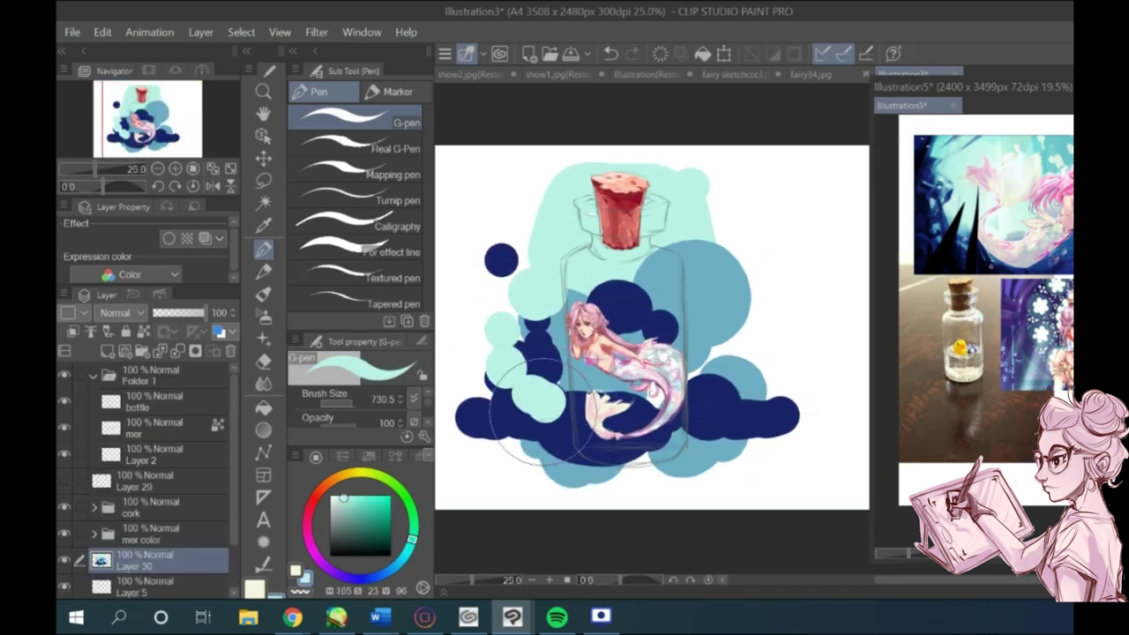
pyautogui.moveTo(710, 367); pyautogui.dragTo(760, 340)
# Step: Soften the background patches around the bottle using the Blur tool with a very large brush
pyautogui.click(263, 384)
pyautogui.click(353, 404)
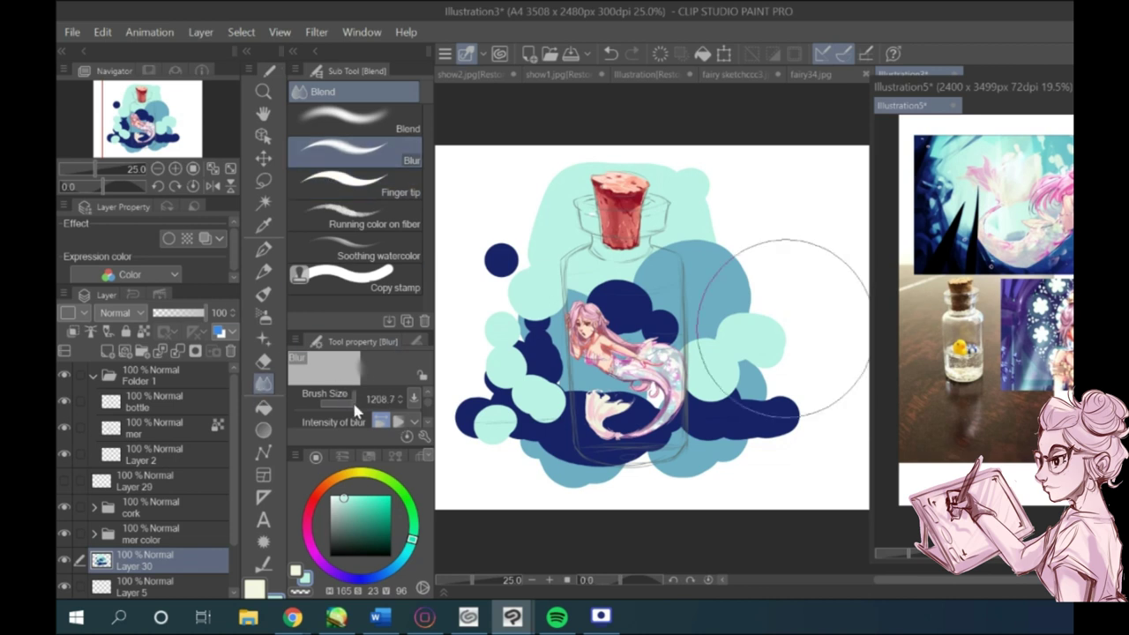
pyautogui.moveTo(547, 384); pyautogui.dragTo(528, 394)
pyautogui.moveTo(673, 339)
pyautogui.mouseDown()
pyautogui.moveTo(675, 430)
pyautogui.moveTo(575, 363)
pyautogui.moveTo(490, 268)
pyautogui.mouseUp()
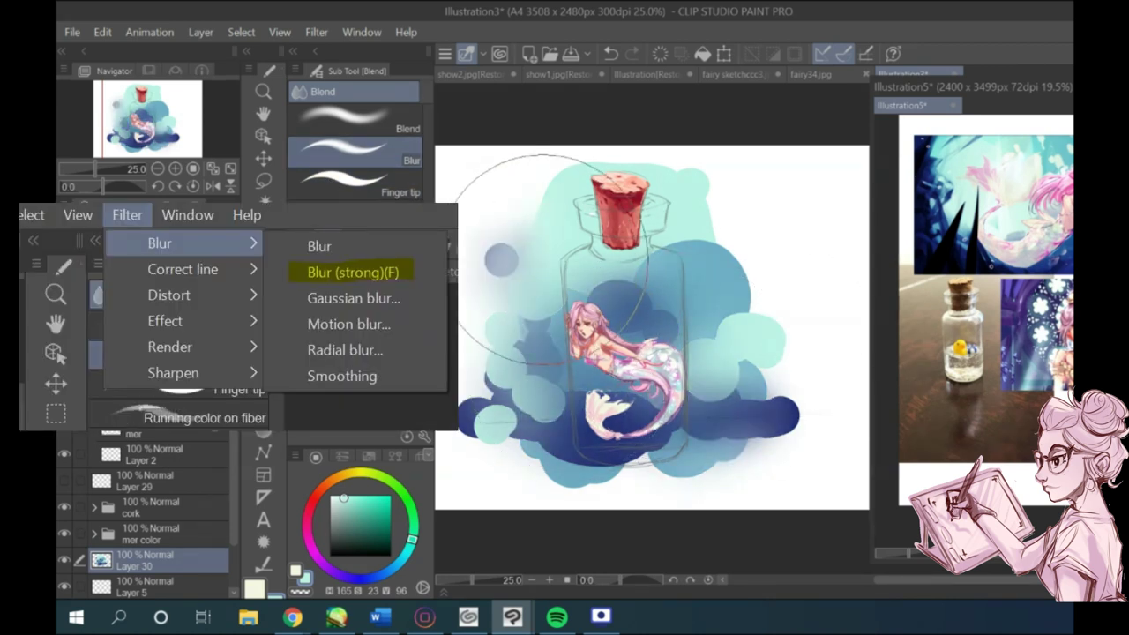
pyautogui.moveTo(722, 257); pyautogui.dragTo(717, 287)
# Step: Apply a Gaussian blur with a strength of about 121 to the background layer
pyautogui.click(317, 32)
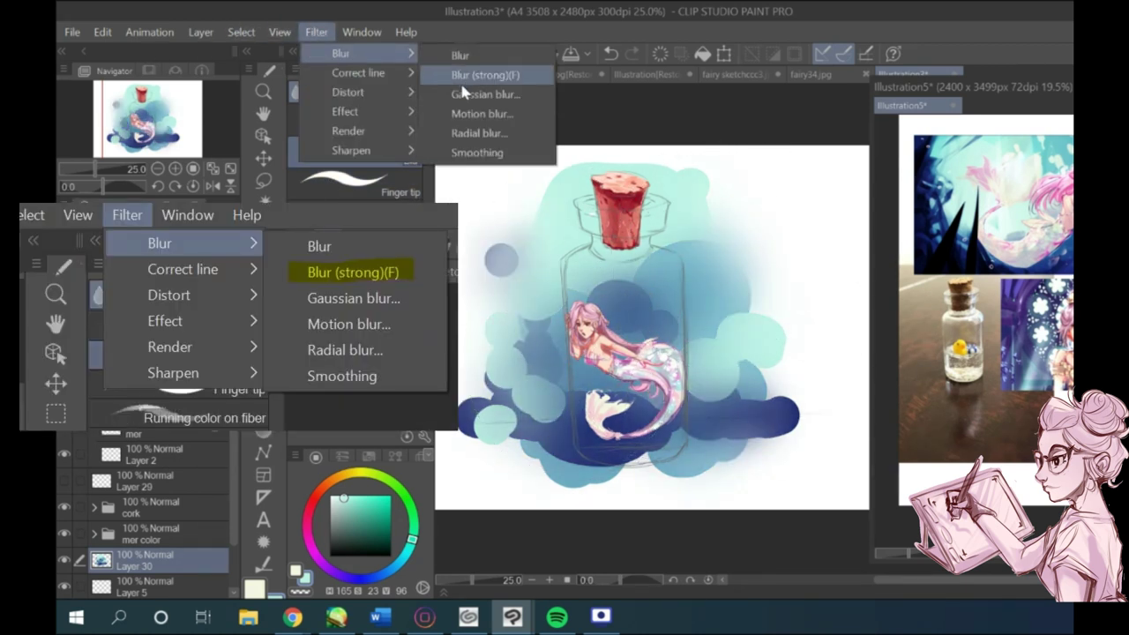
pyautogui.click(445, 77)
pyautogui.moveTo(456, 307); pyautogui.dragTo(519, 312)
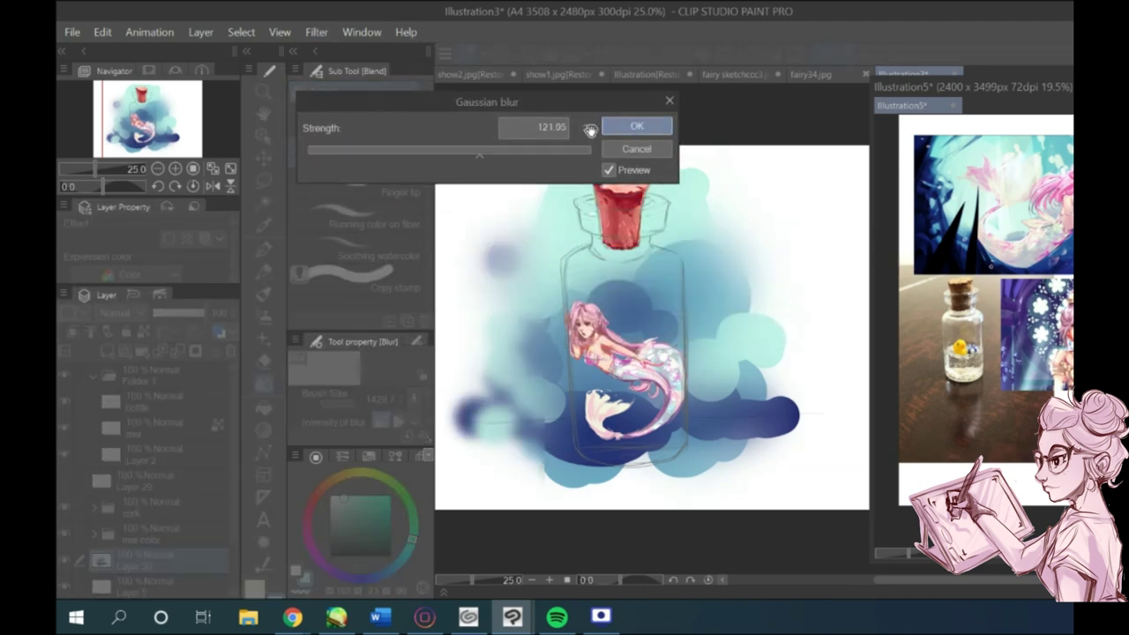
pyautogui.click(636, 126)
pyautogui.scroll(1, 476, 212)
pyautogui.scroll(-1, 477, 212)
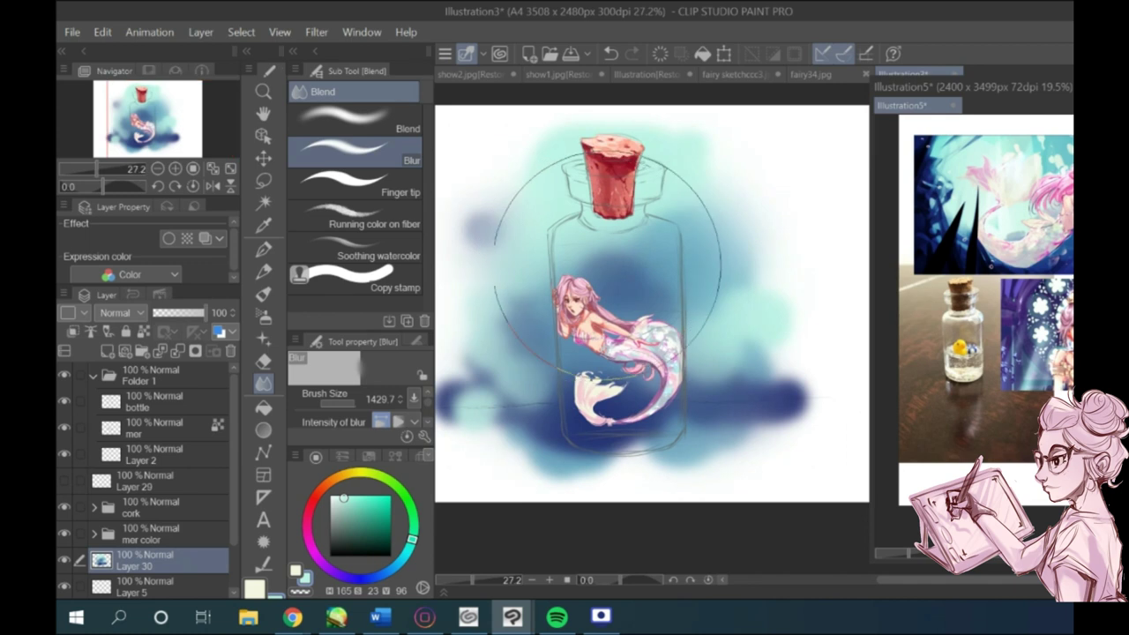
# Step: Smear the dark blue along the bottle's base into a ground area with Finger tip, and soften it with Blur
pyautogui.click(353, 183)
pyautogui.moveTo(758, 437)
pyautogui.mouseDown()
pyautogui.moveTo(609, 445)
pyautogui.moveTo(520, 424)
pyautogui.moveTo(573, 406)
pyautogui.moveTo(643, 429)
pyautogui.moveTo(680, 476)
pyautogui.moveTo(798, 434)
pyautogui.mouseUp()
pyautogui.moveTo(630, 463)
pyautogui.mouseDown()
pyautogui.moveTo(587, 465)
pyautogui.moveTo(605, 440)
pyautogui.mouseUp()
pyautogui.click(382, 163)
pyautogui.moveTo(754, 458)
pyautogui.mouseDown()
pyautogui.moveTo(618, 489)
pyautogui.moveTo(507, 463)
pyautogui.mouseUp()
pyautogui.scroll(-2, 521, 464)
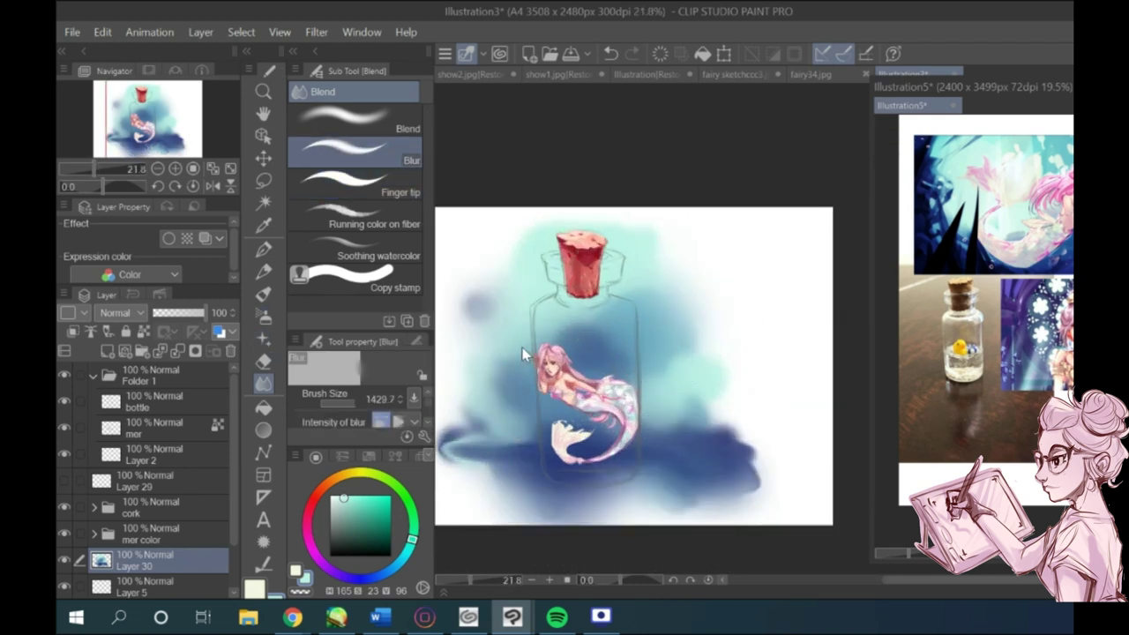
# Step: Enlarge and shift the blurred background on Layer 30 so it covers more of the canvas
pyautogui.hotkey('ctrl', 't')
pyautogui.moveTo(820, 173); pyautogui.dragTo(859, 132)
pyautogui.moveTo(556, 406); pyautogui.dragTo(526, 418)
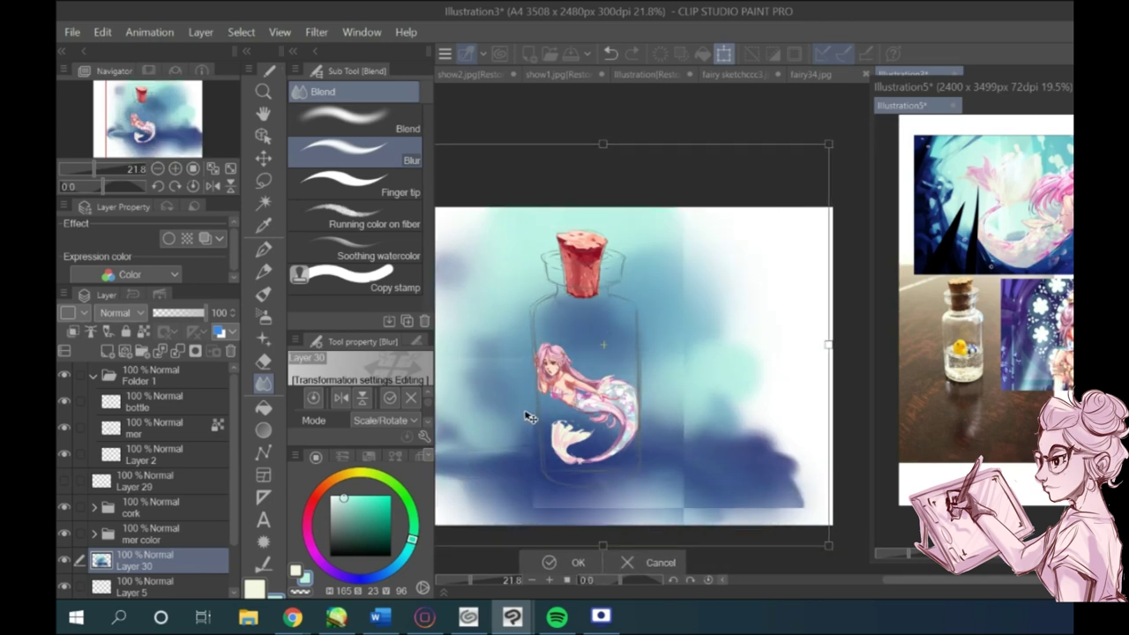
pyautogui.scroll(-2, 529, 423)
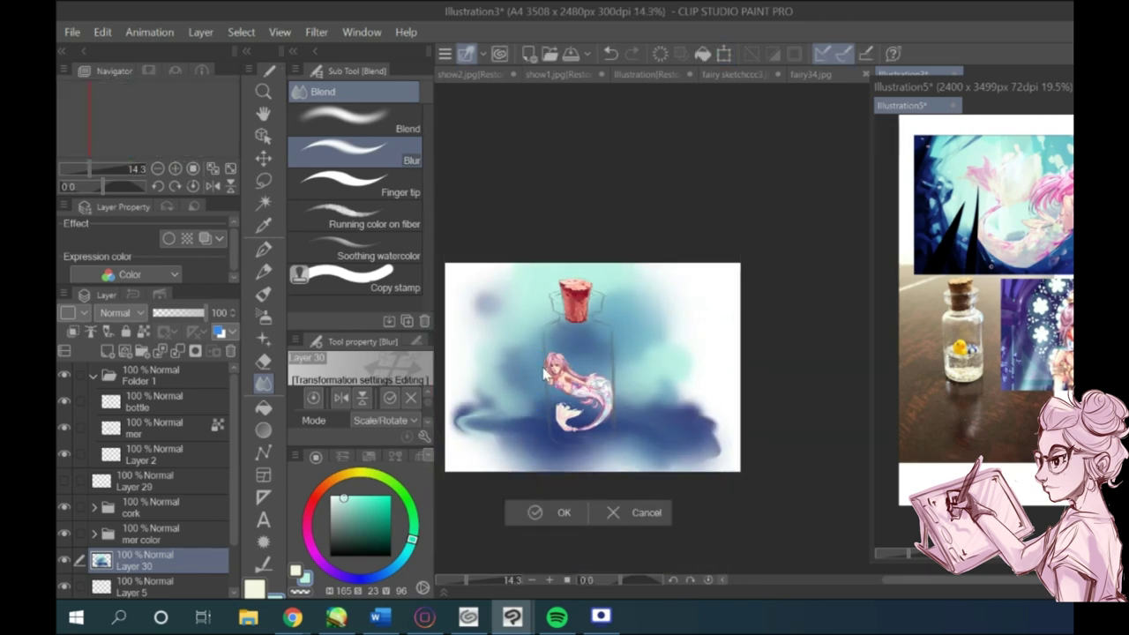
pyautogui.press('Return')
pyautogui.scroll(4, 530, 423)
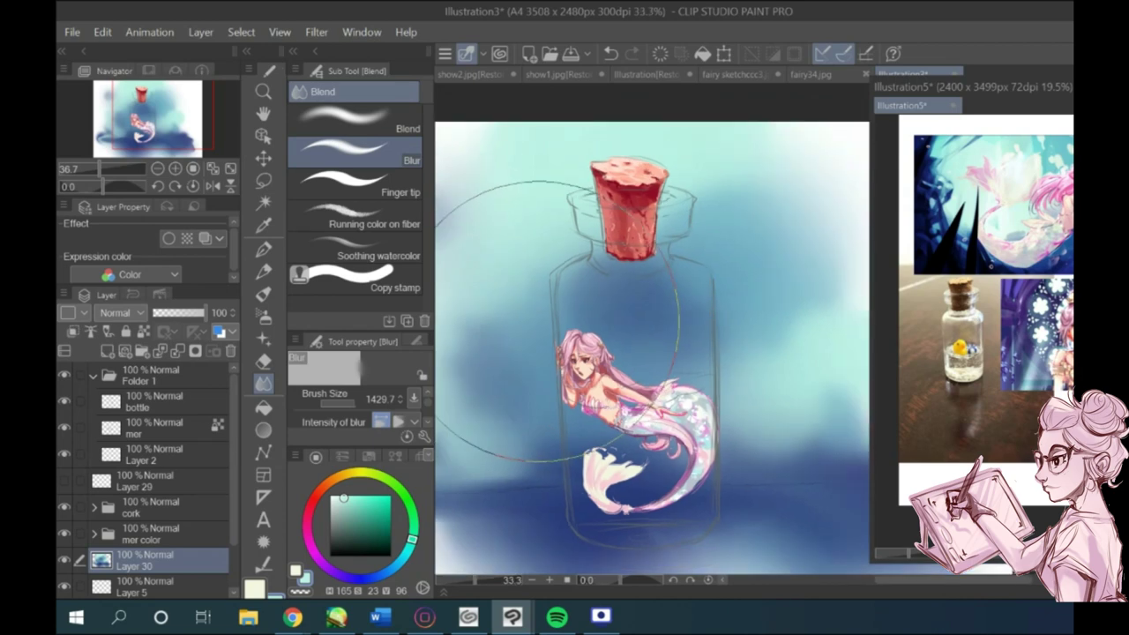
# Step: Add a new layer above Layer 30 and fill in the bottle's silhouette with pale aqua using the G-pen
pyautogui.scroll(-3, 616, 251)
pyautogui.scroll(2, 617, 252)
pyautogui.scroll(2, 617, 252)
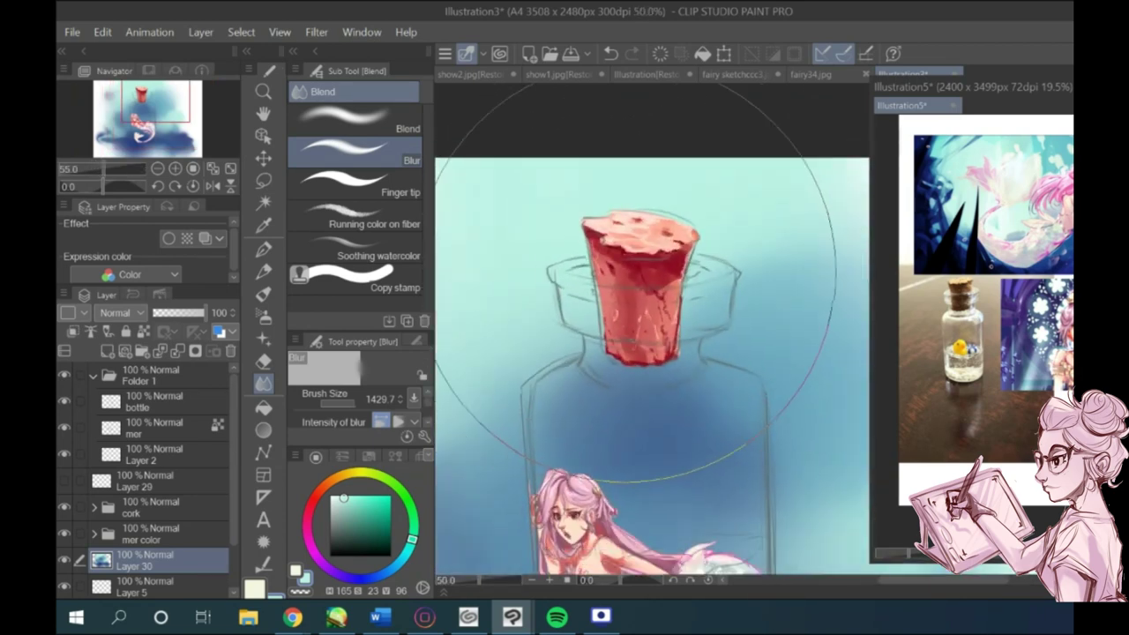
pyautogui.scroll(-3, 582, 291)
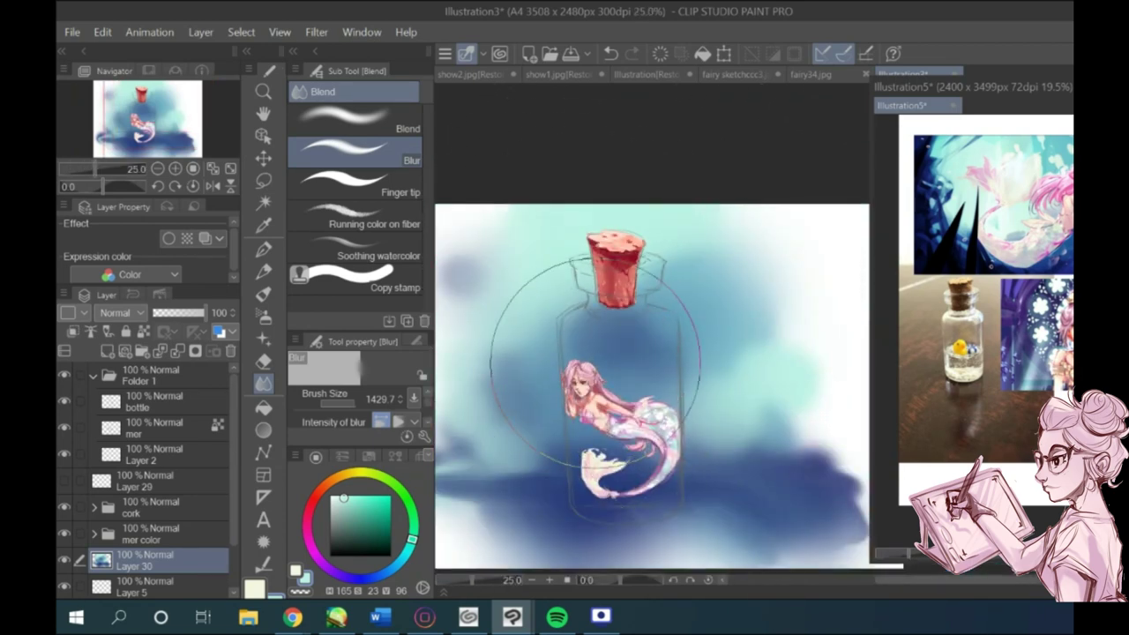
pyautogui.scroll(2, 609, 379)
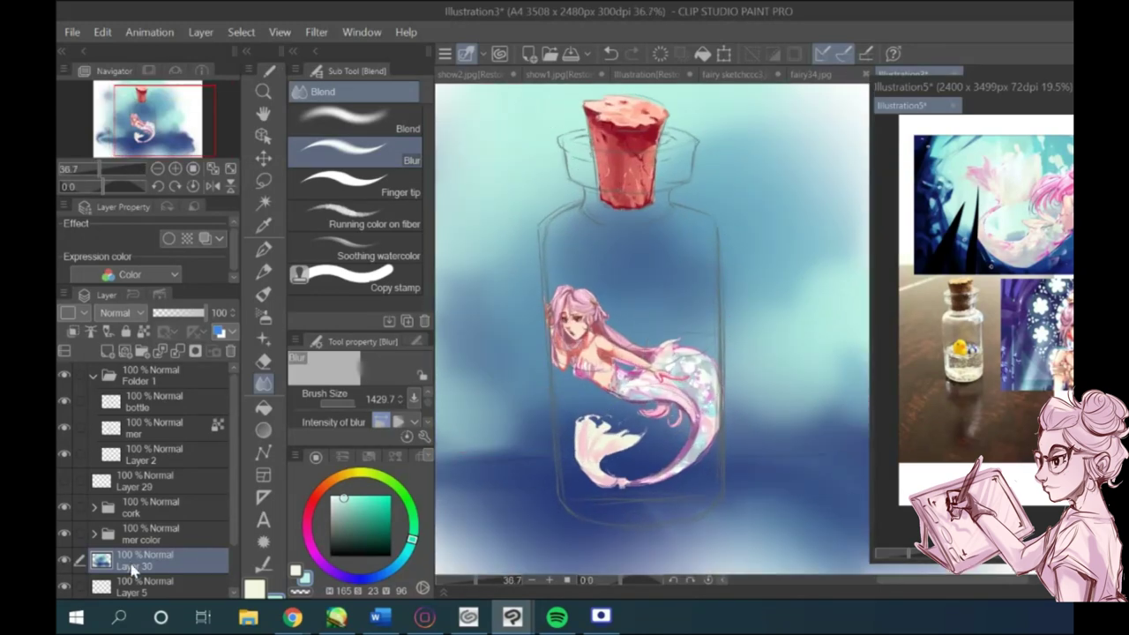
pyautogui.click(107, 352)
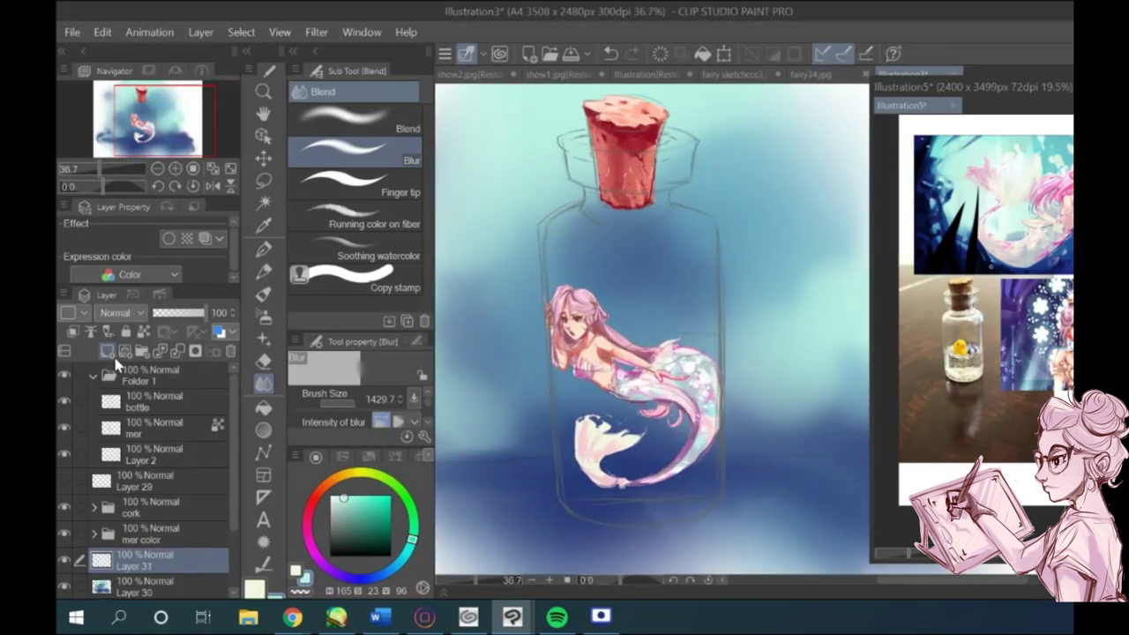
pyautogui.press('b')
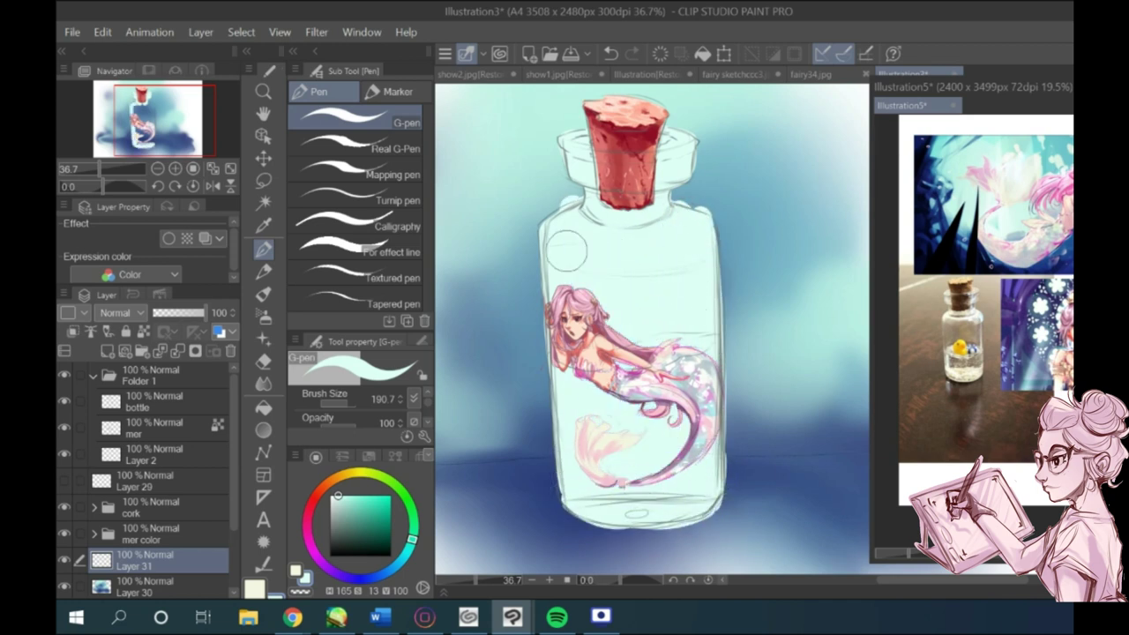
pyautogui.click(263, 361)
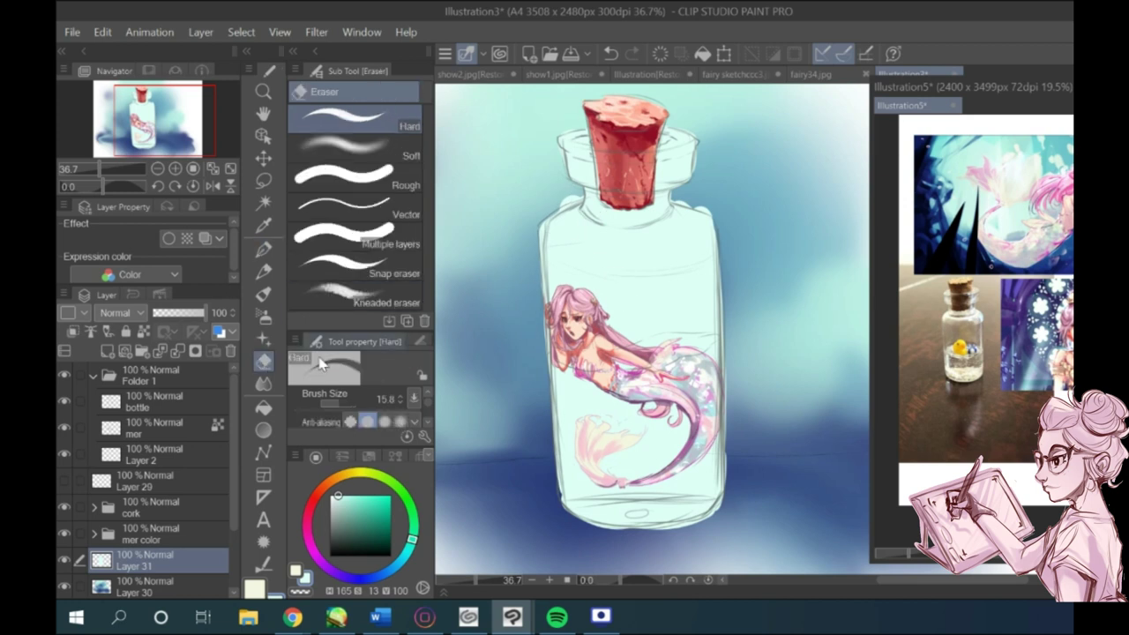
pyautogui.click(345, 403)
pyautogui.press('p')
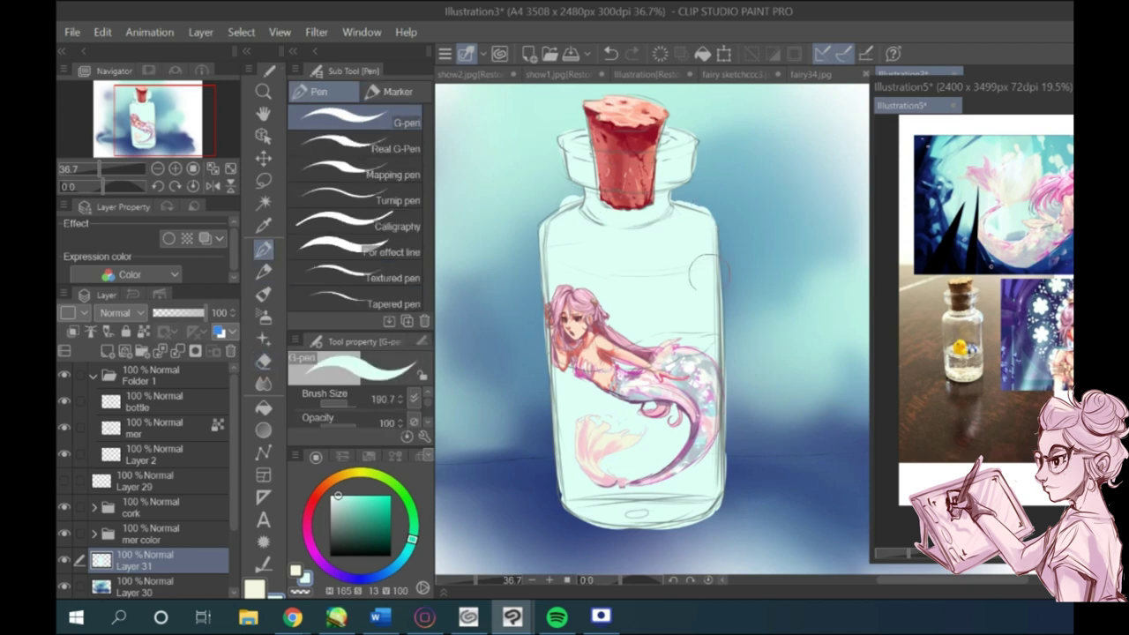
# Step: Select the area outside the bottle's outline with Auto select, referring only to the bottle layer
pyautogui.click(154, 402)
pyautogui.press('w')
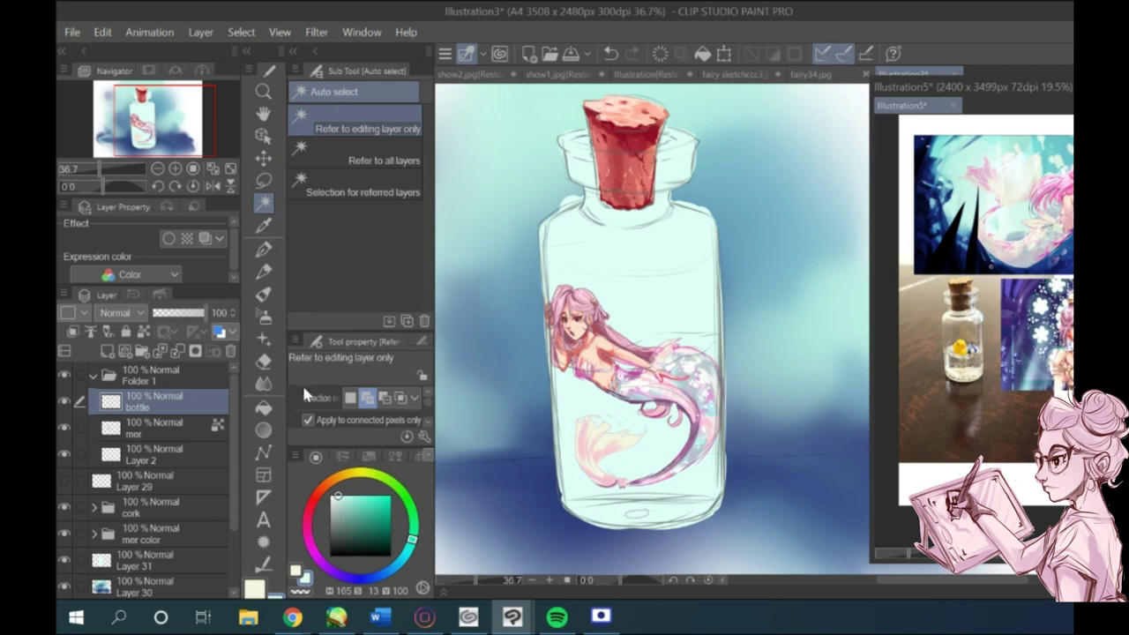
pyautogui.moveTo(347, 329); pyautogui.dragTo(347, 253)
pyautogui.click(474, 291)
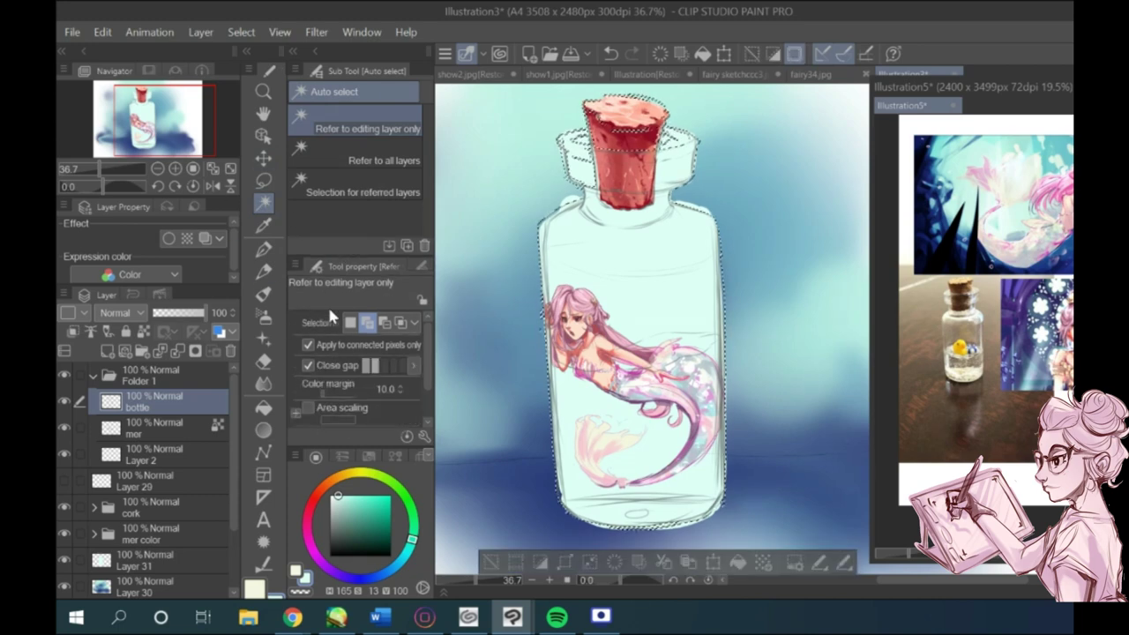
pyautogui.scroll(-3, 659, 268)
pyautogui.scroll(6, 718, 387)
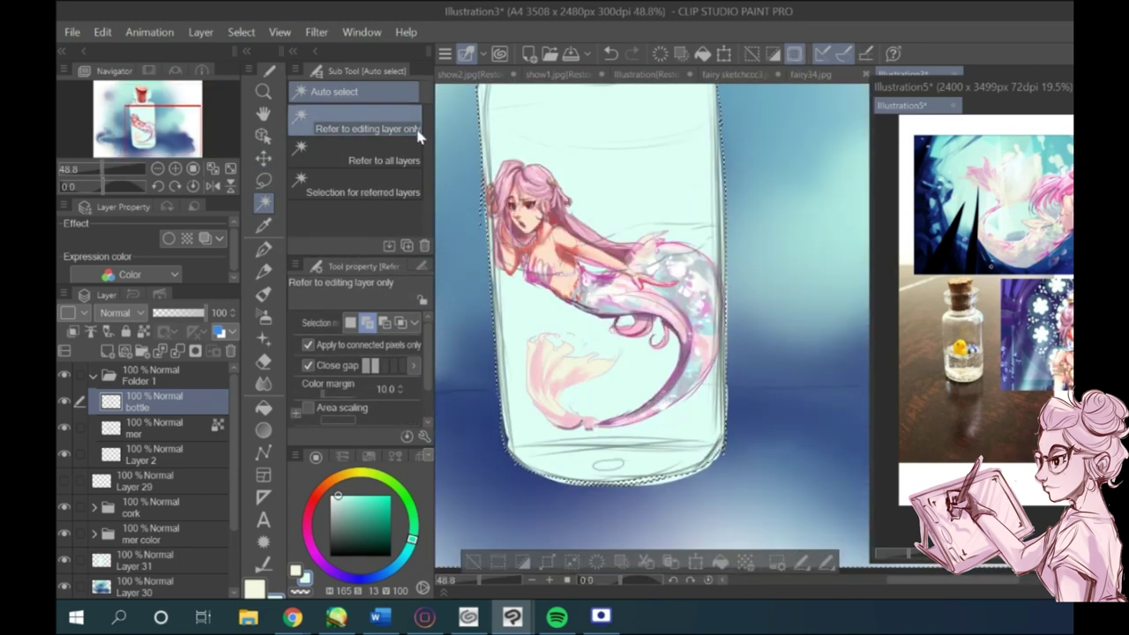
pyautogui.scroll(-2, 559, 346)
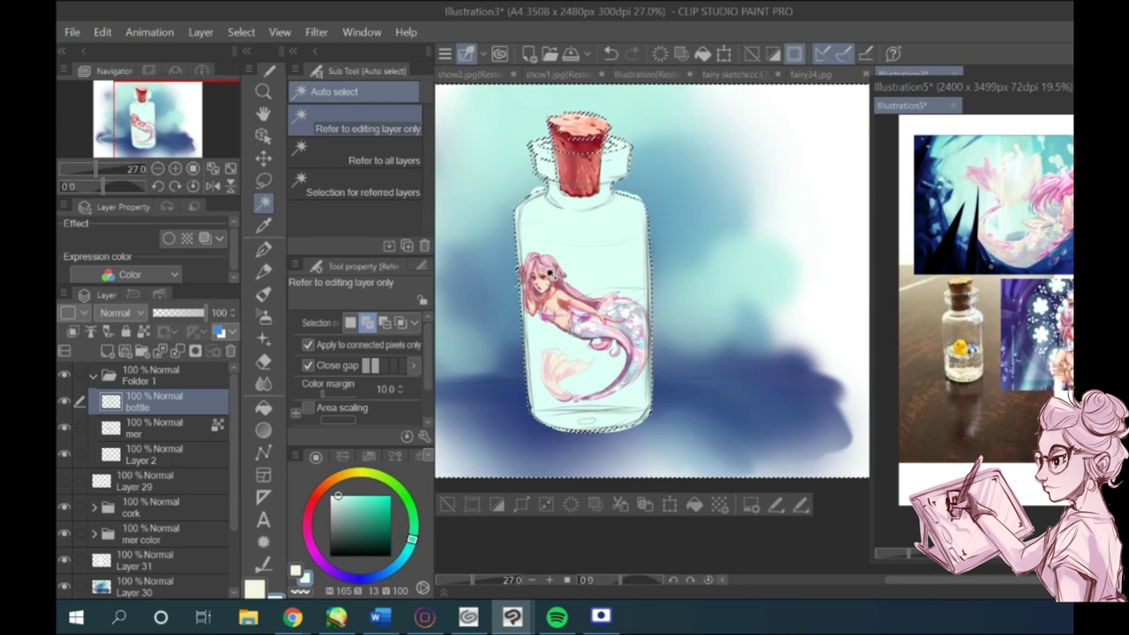
# Step: Delete the pale aqua paint that spills outside the bottle's outline on Layer 31
pyautogui.scroll(-2, 115, 507)
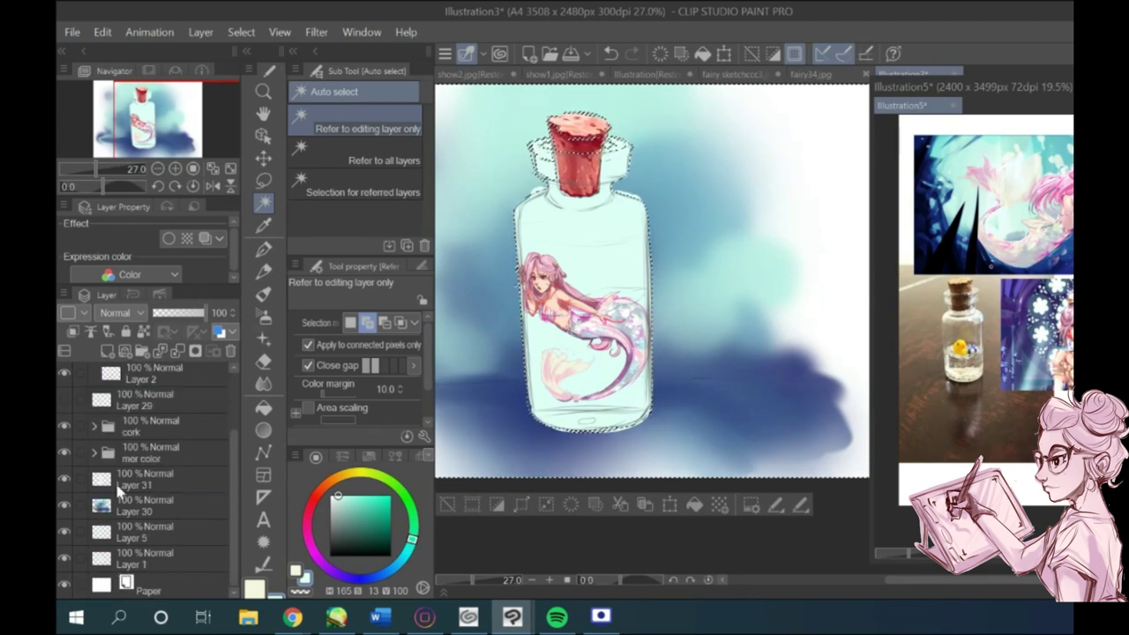
pyautogui.click(118, 488)
pyautogui.scroll(-1, 585, 236)
pyautogui.scroll(3, 536, 260)
pyautogui.press('Delete')
pyautogui.scroll(-2, 564, 309)
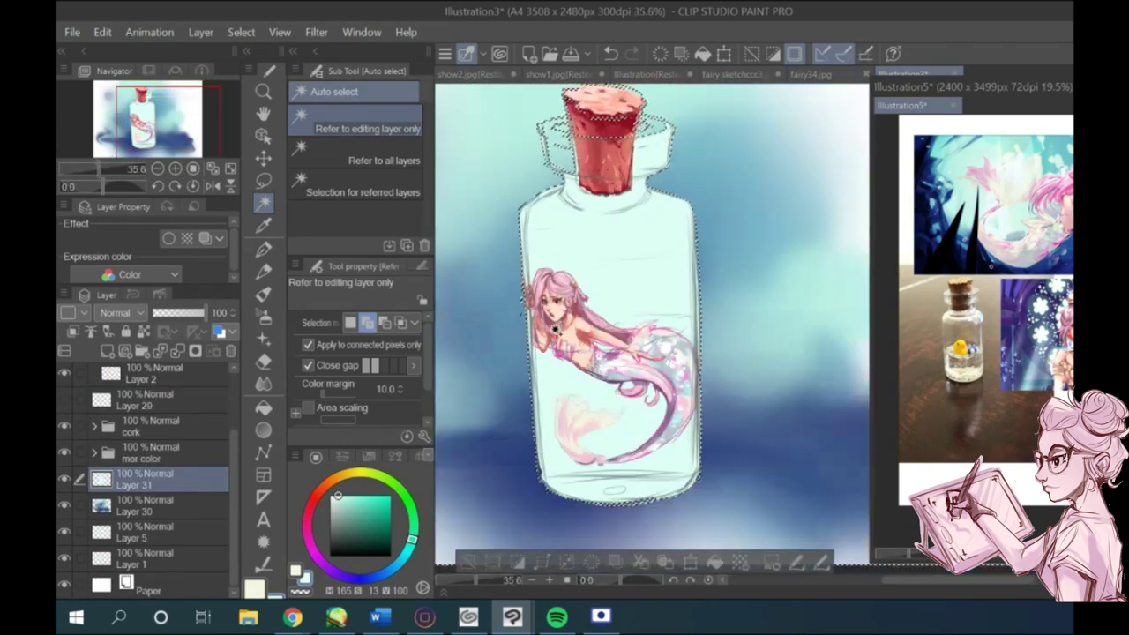
# Step: Clear the selection and touch up the pale aqua fill along the bottle's left side with the G-pen
pyautogui.scroll(4, 584, 124)
pyautogui.hotkey('ctrl', 'd')
pyautogui.click(264, 250)
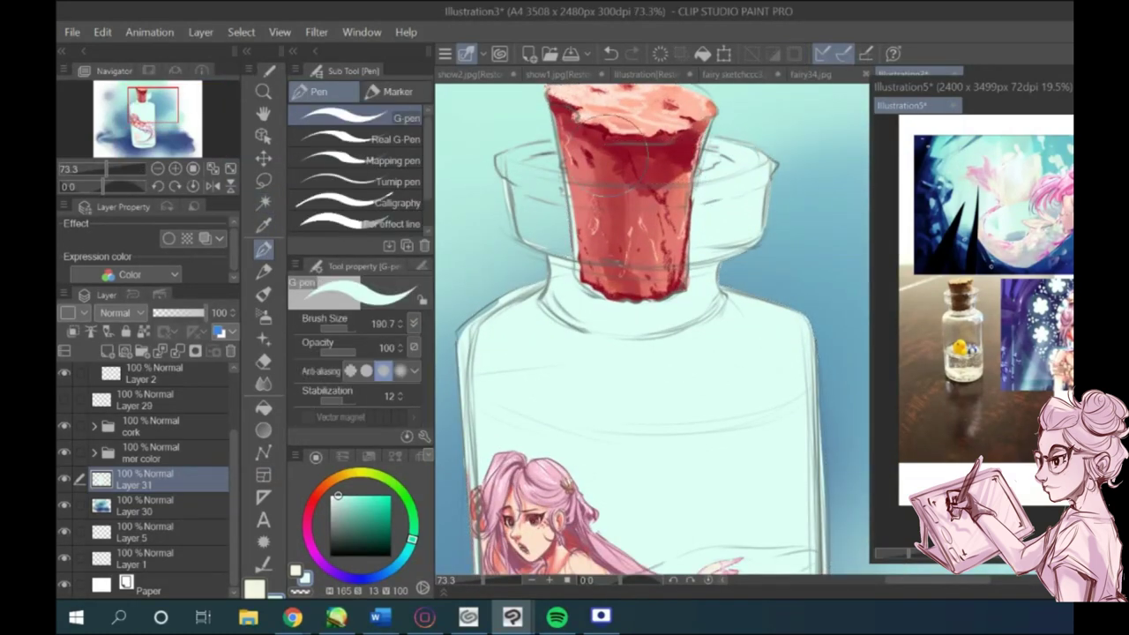
pyautogui.press('e')
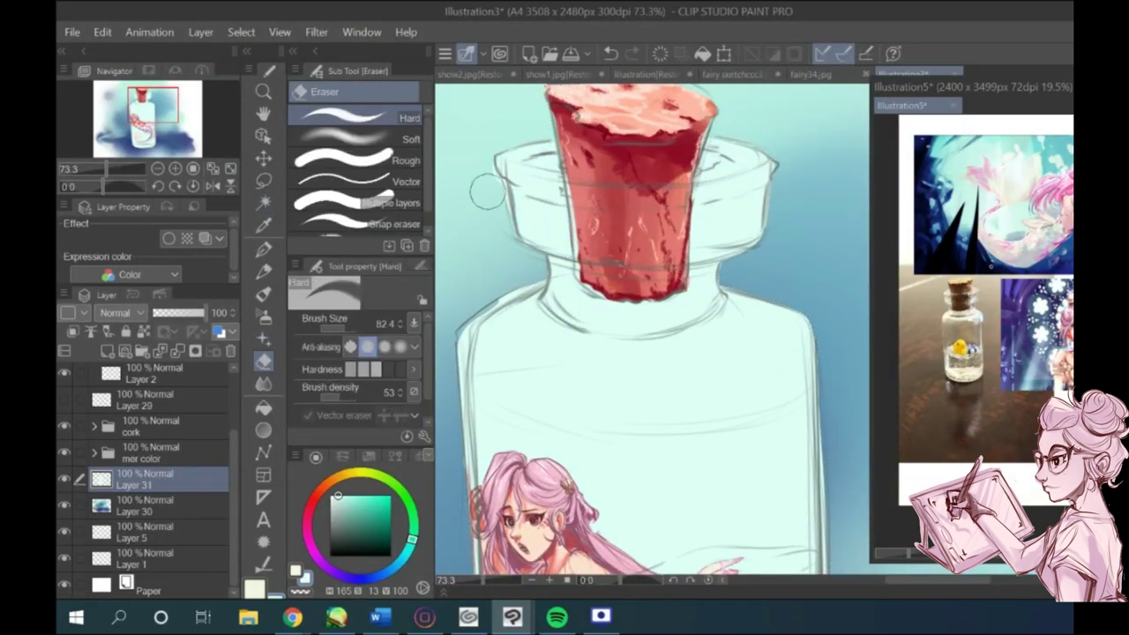
pyautogui.scroll(-2, 479, 156)
pyautogui.click(264, 249)
pyautogui.moveTo(521, 279); pyautogui.dragTo(522, 297)
pyautogui.scroll(-2, 450, 250)
pyautogui.scroll(1, 441, 353)
# Step: Erase stray aqua along the bottle's lower left side with the Hard eraser and set Layer 31's opacity to 18%
pyautogui.click(261, 365)
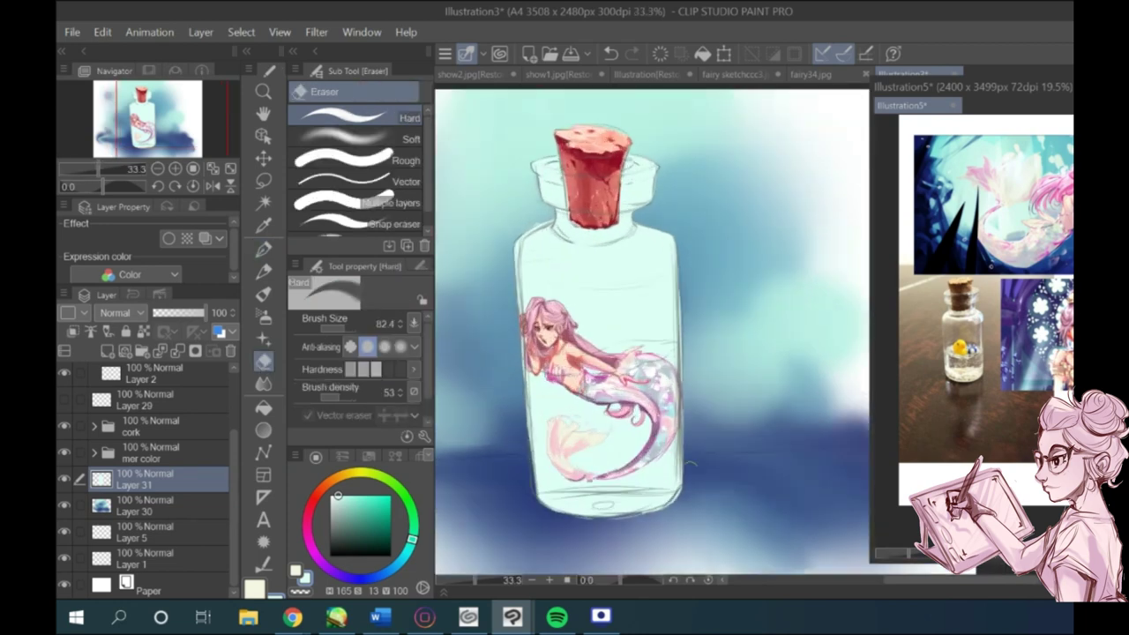
pyautogui.moveTo(525, 335); pyautogui.dragTo(529, 504)
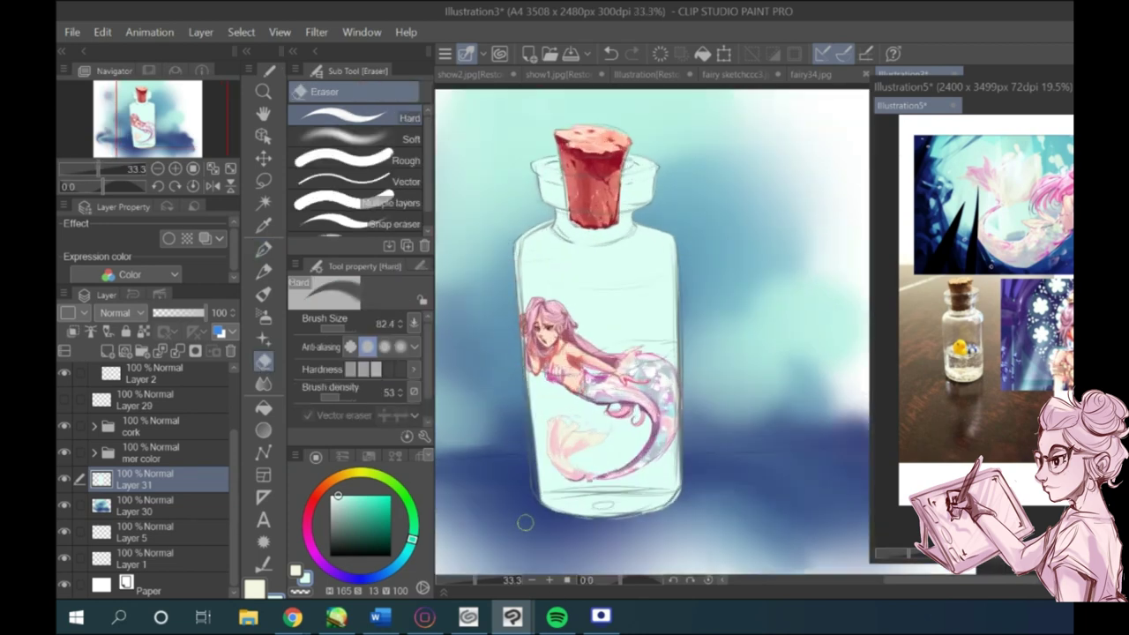
pyautogui.moveTo(185, 314); pyautogui.dragTo(161, 320)
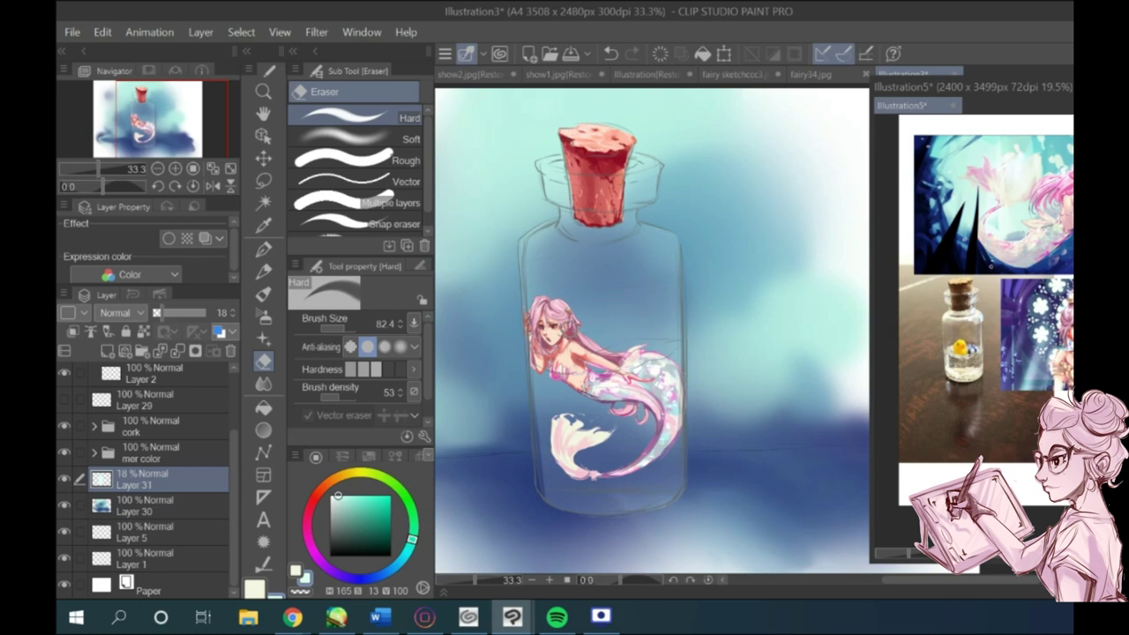
pyautogui.scroll(1, 616, 341)
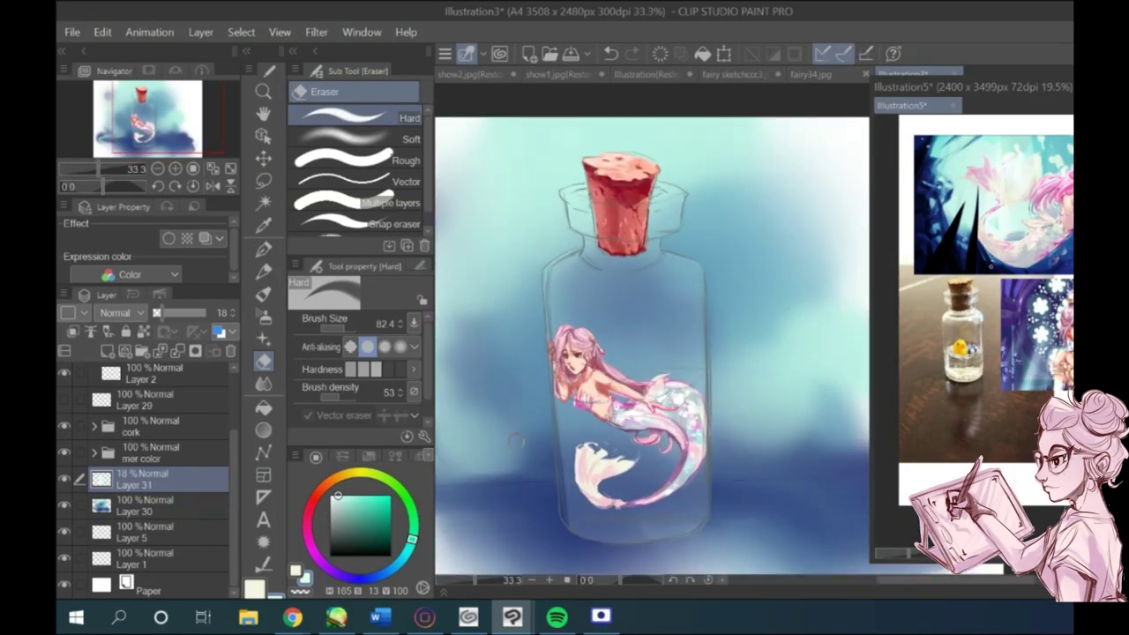
# Step: Lasso a band along the bottle's lower walls and base, and paint it dark blue on a new layer above Layer 31
pyautogui.click(263, 180)
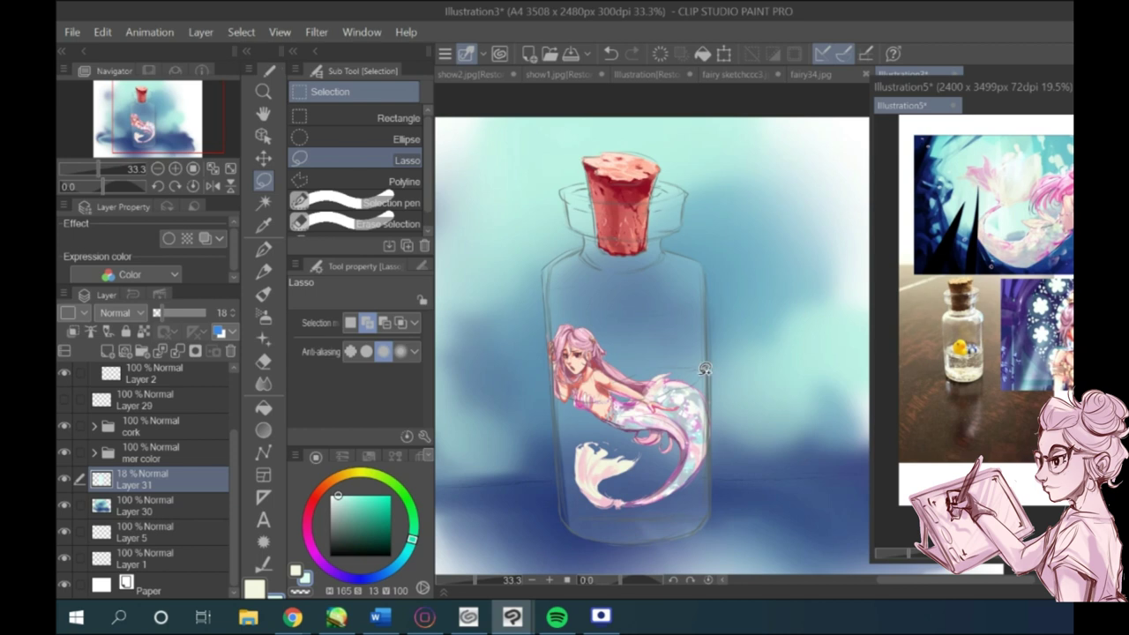
pyautogui.moveTo(704, 369)
pyautogui.mouseDown()
pyautogui.moveTo(709, 511)
pyautogui.moveTo(650, 514)
pyautogui.moveTo(579, 501)
pyautogui.moveTo(558, 353)
pyautogui.moveTo(564, 490)
pyautogui.moveTo(616, 537)
pyautogui.moveTo(702, 522)
pyautogui.mouseUp()
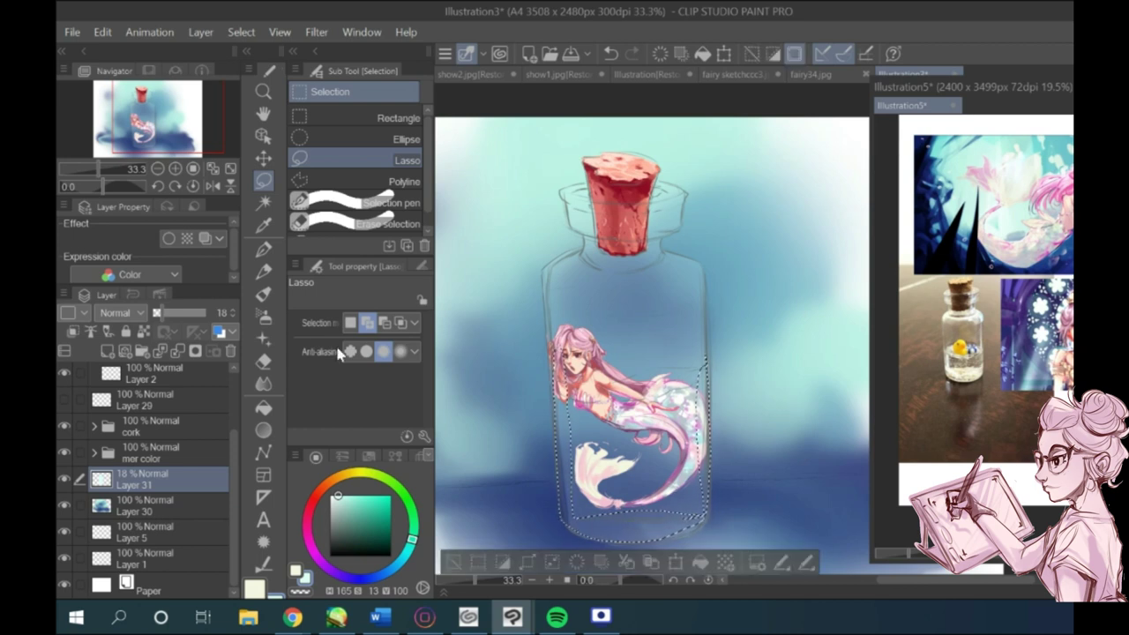
pyautogui.press('p')
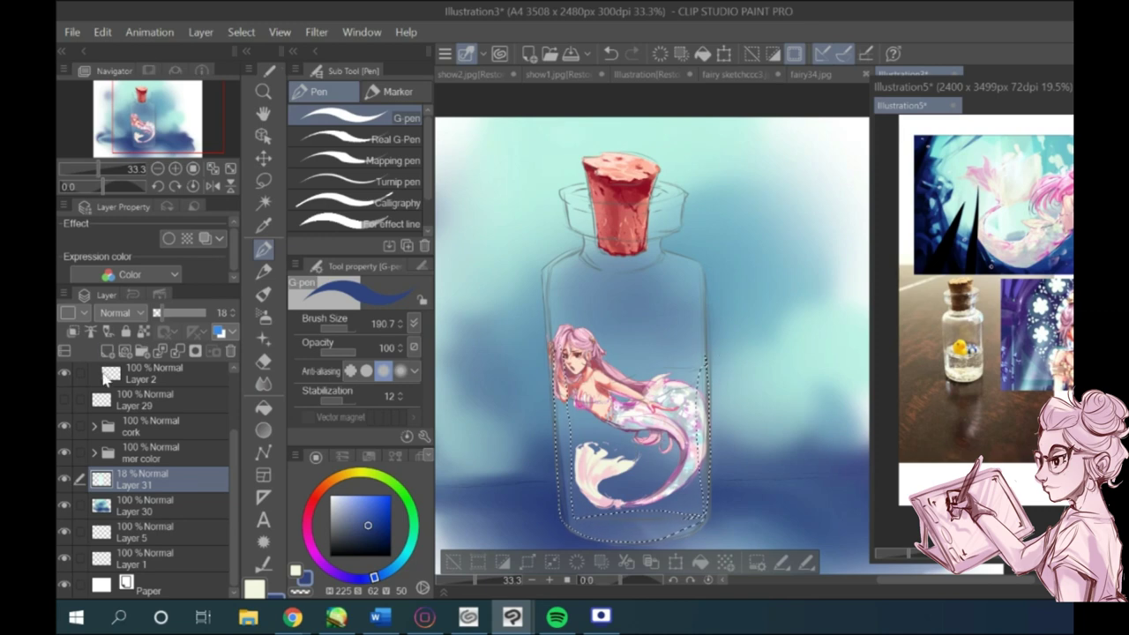
pyautogui.click(108, 351)
pyautogui.moveTo(703, 372)
pyautogui.mouseDown()
pyautogui.moveTo(619, 524)
pyautogui.moveTo(573, 519)
pyautogui.mouseUp()
# Step: Set Layer 32 to Multiply at 30% opacity and clear the selection
pyautogui.click(121, 313)
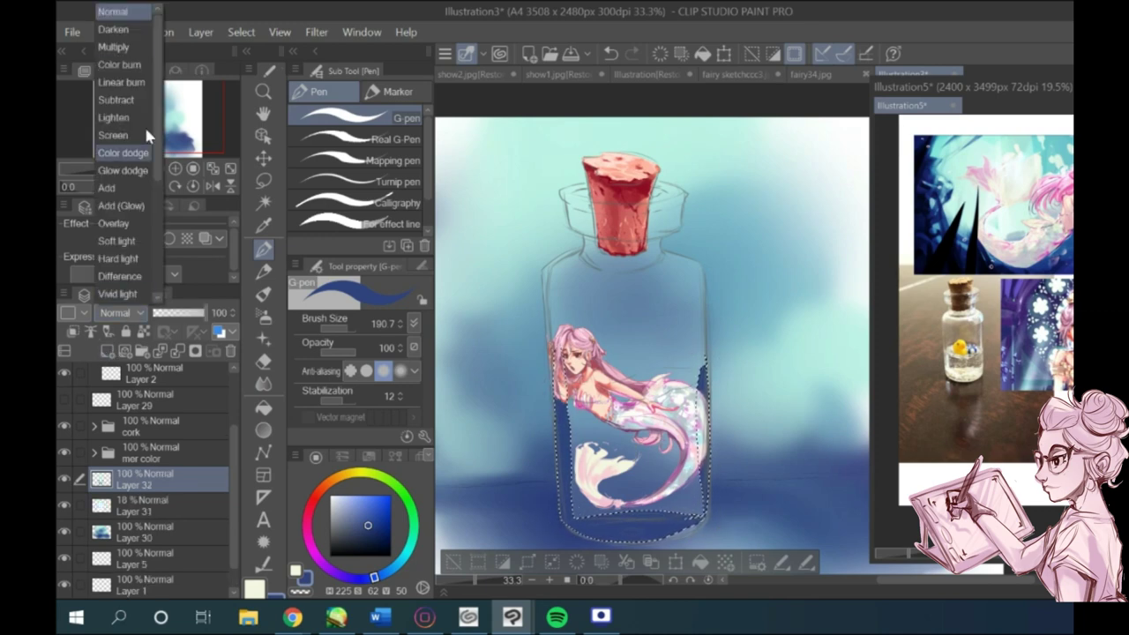
pyautogui.click(113, 47)
pyautogui.moveTo(208, 313); pyautogui.dragTo(169, 313)
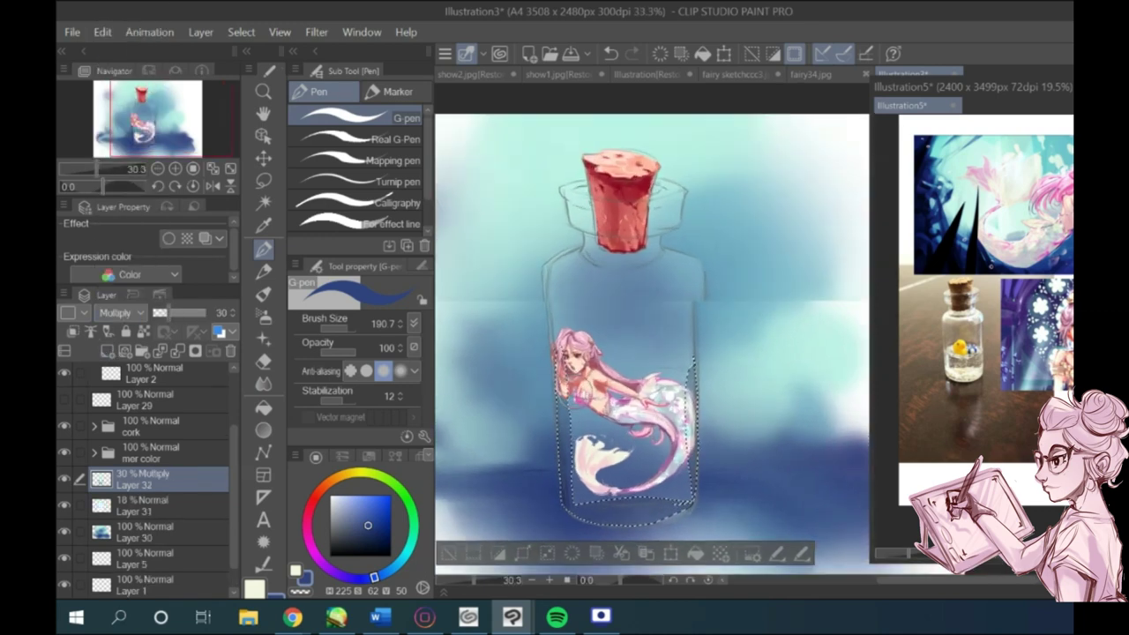
pyautogui.hotkey('ctrl', 'd')
# Step: Paint broad blue G-pen shadows on Layer 32 down the inside of the glass, below the neck and across the rim
pyautogui.moveTo(603, 256)
pyautogui.mouseDown()
pyautogui.moveTo(589, 306)
pyautogui.moveTo(621, 333)
pyautogui.moveTo(625, 444)
pyautogui.moveTo(606, 448)
pyautogui.moveTo(616, 522)
pyautogui.mouseUp()
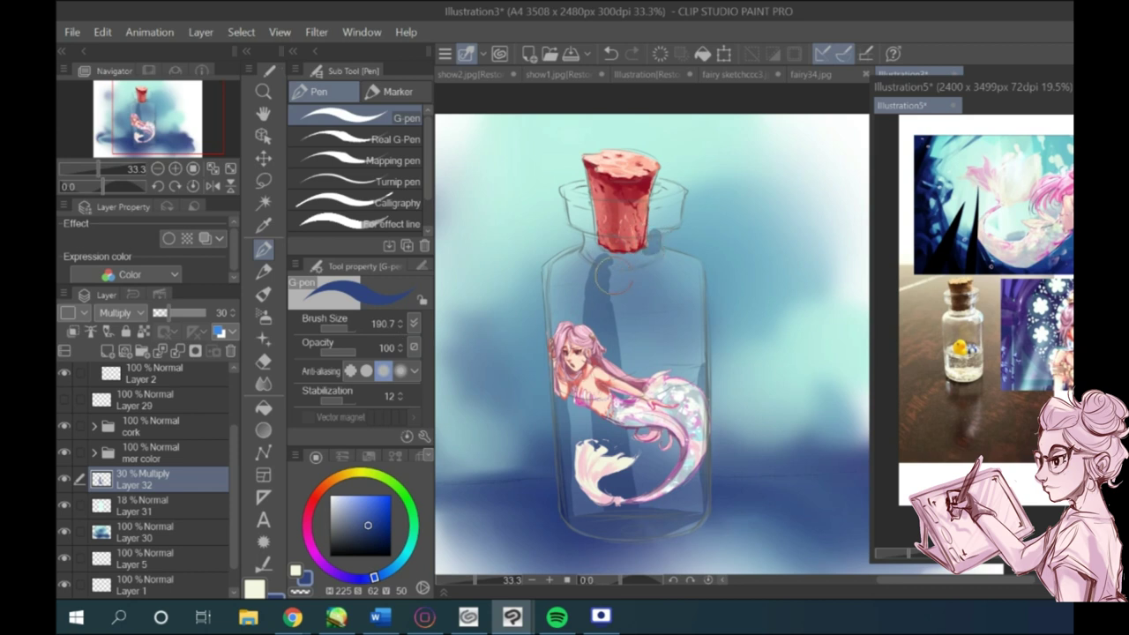
pyautogui.moveTo(613, 271)
pyautogui.mouseDown()
pyautogui.moveTo(646, 261)
pyautogui.moveTo(560, 330)
pyautogui.mouseUp()
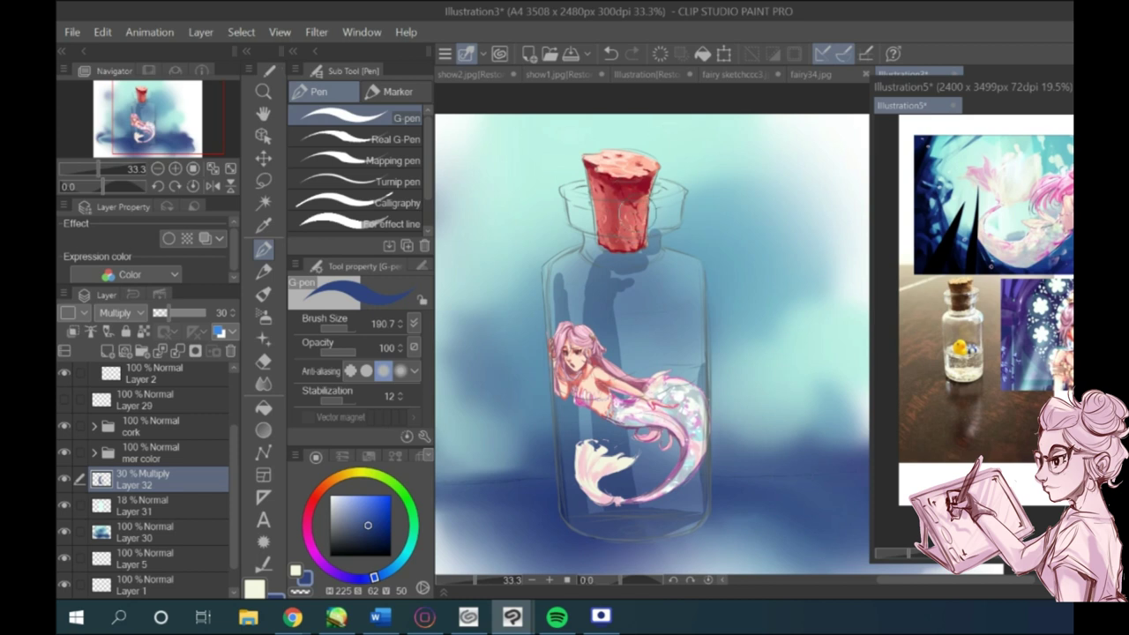
pyautogui.moveTo(653, 201); pyautogui.dragTo(679, 220)
# Step: Move the cork folder beneath Layer 31 in the layer order
pyautogui.moveTo(140, 430); pyautogui.dragTo(132, 515)
pyautogui.click(127, 480)
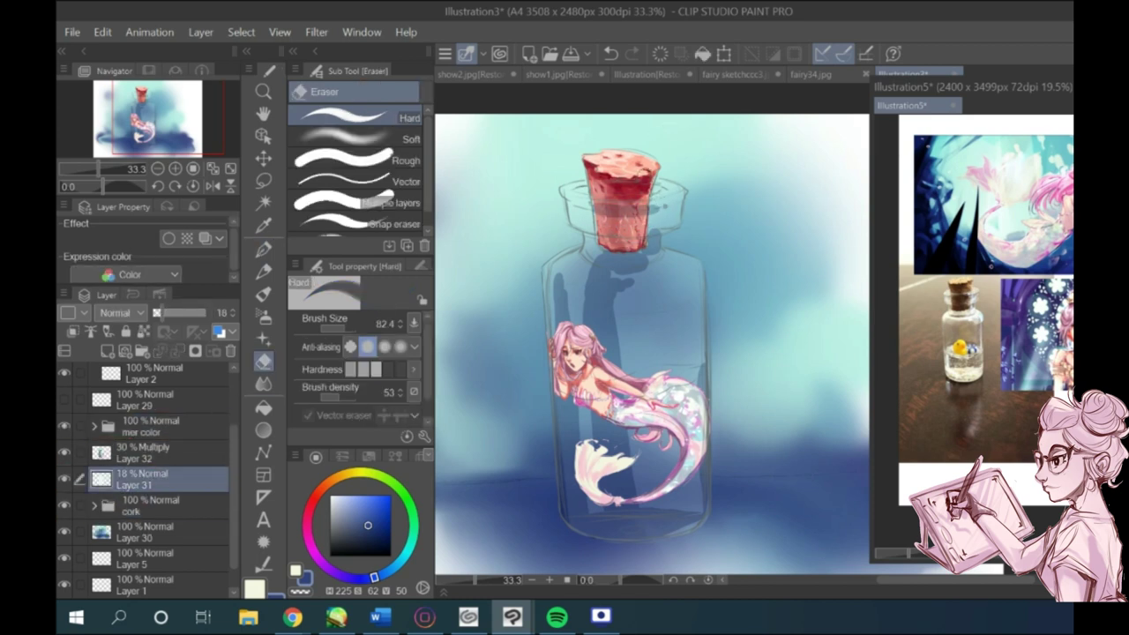
# Step: Paint finer shadows around the bottle's rim and neck on Layer 32 with the G-pen at brush size 15.4
pyautogui.click(141, 454)
pyautogui.click(329, 328)
pyautogui.scroll(6, 591, 179)
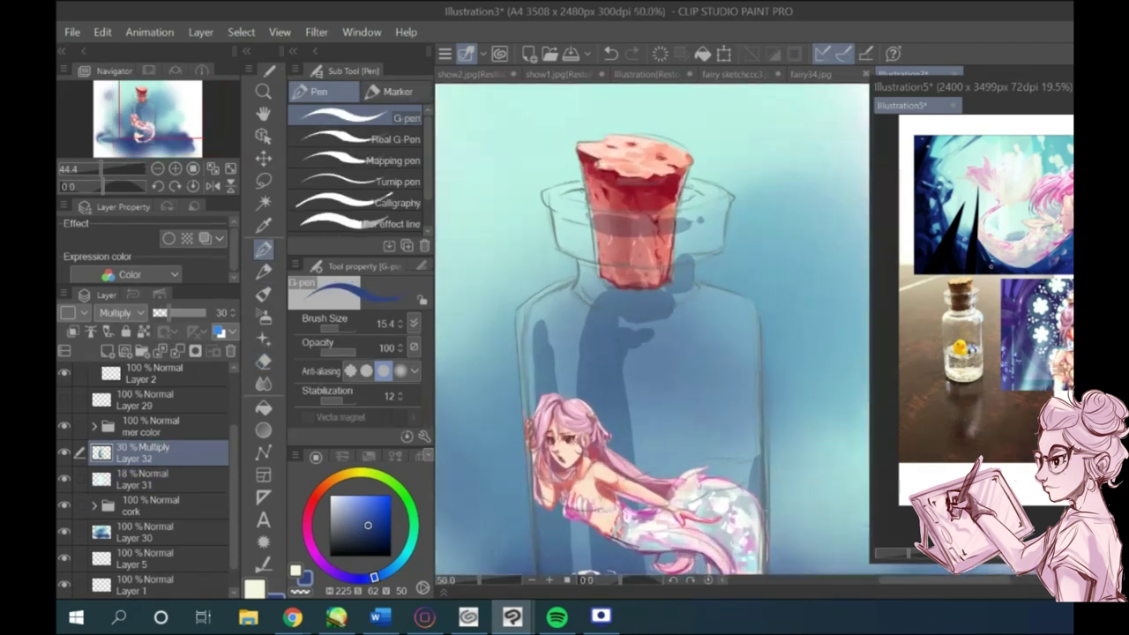
pyautogui.scroll(-1, 591, 179)
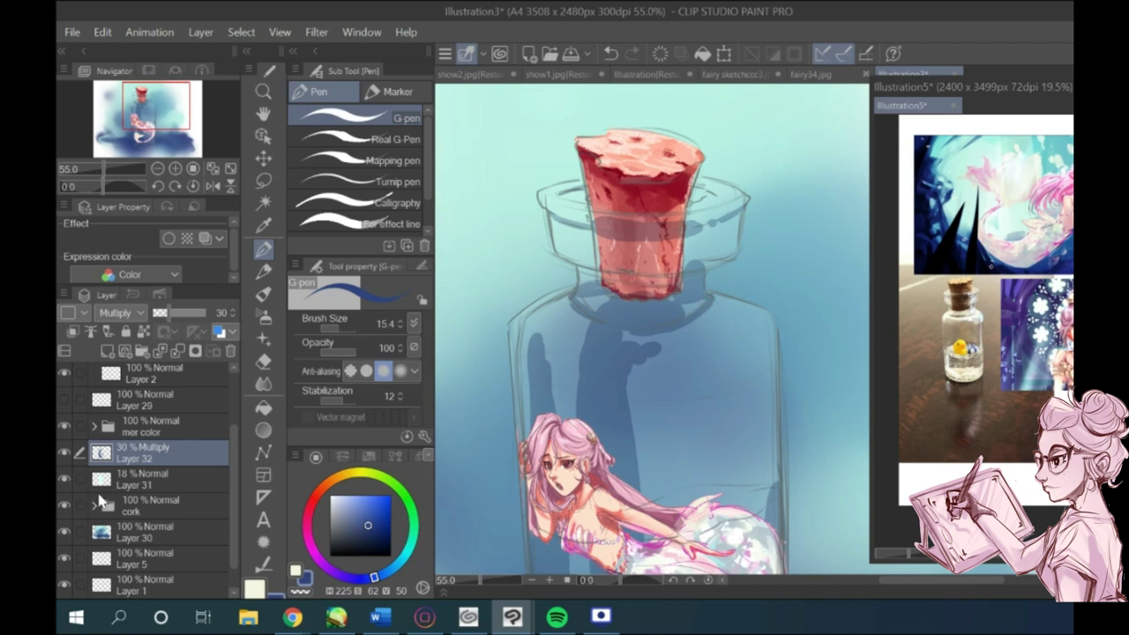
# Step: Move the cork folder above Layer 31 so it sits directly under Layer 32
pyautogui.moveTo(101, 501)
pyautogui.mouseDown()
pyautogui.moveTo(134, 463)
pyautogui.moveTo(123, 490)
pyautogui.mouseUp()
pyautogui.click(264, 361)
pyautogui.click(259, 271)
pyautogui.click(264, 361)
pyautogui.click(115, 509)
# Step: Erase excess shadow over the cork and around the bottle's neck on Layer 32 with the Hard eraser
pyautogui.click(132, 454)
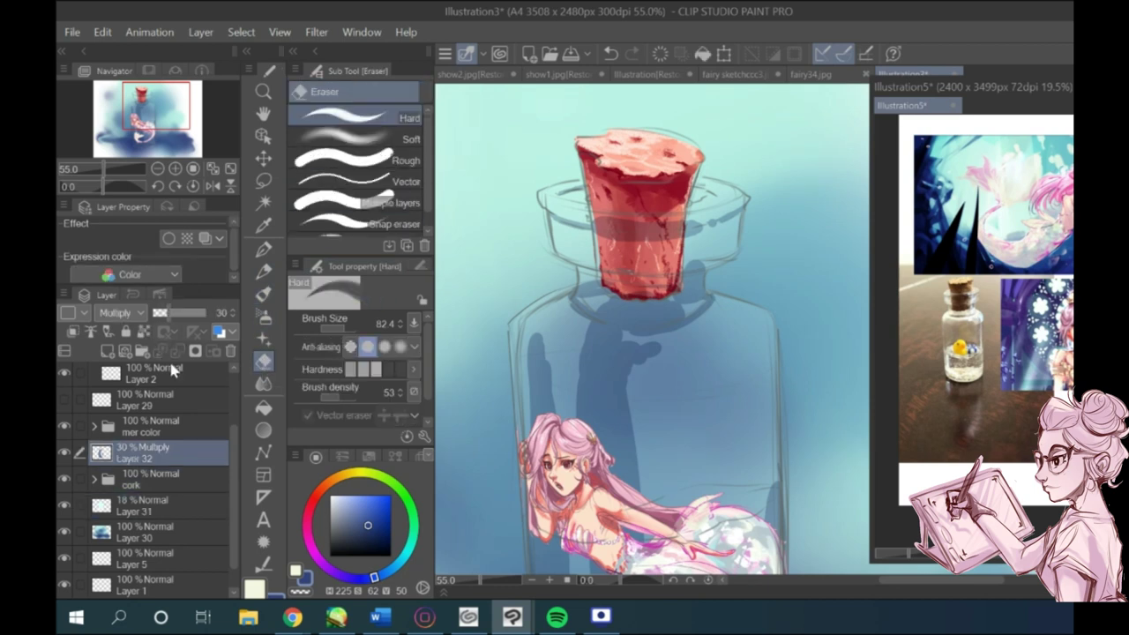
pyautogui.moveTo(688, 216)
pyautogui.mouseDown()
pyautogui.moveTo(661, 226)
pyautogui.moveTo(582, 219)
pyautogui.moveTo(613, 246)
pyautogui.mouseUp()
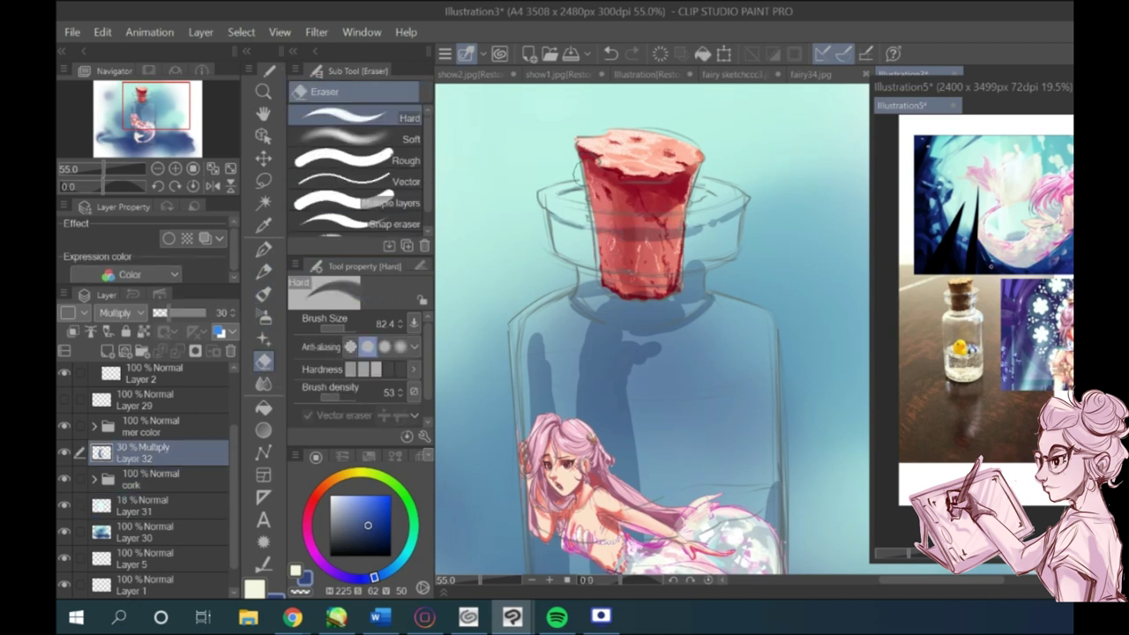
pyautogui.moveTo(697, 251); pyautogui.dragTo(690, 264)
pyautogui.moveTo(613, 307)
pyautogui.mouseDown()
pyautogui.moveTo(695, 297)
pyautogui.moveTo(593, 295)
pyautogui.mouseUp()
pyautogui.moveTo(685, 298); pyautogui.dragTo(707, 286)
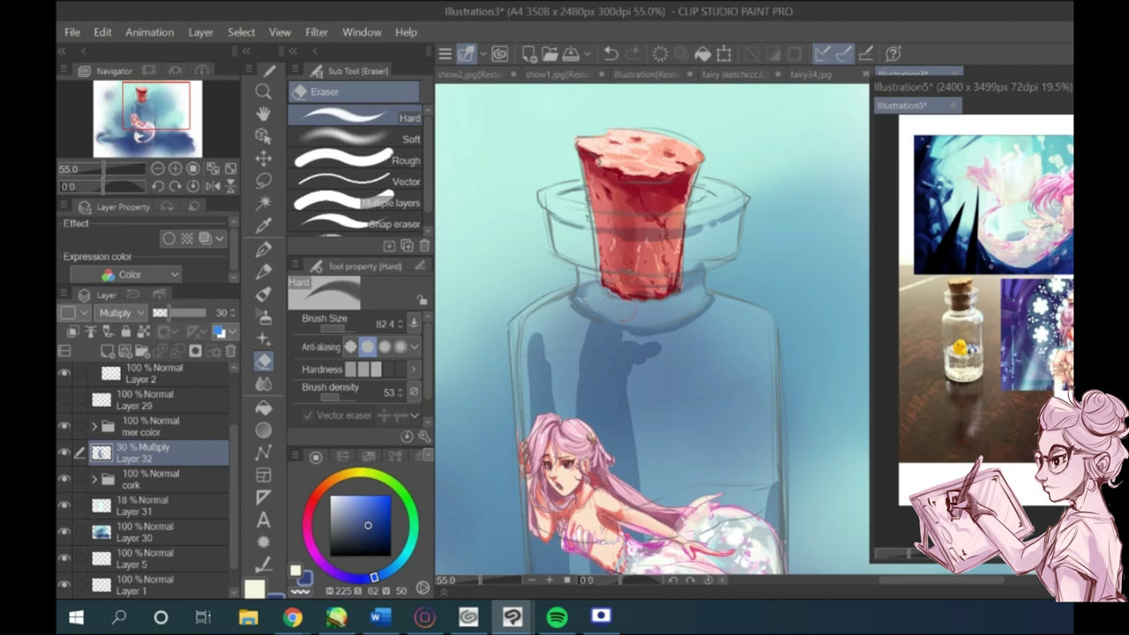
pyautogui.moveTo(606, 313); pyautogui.dragTo(576, 286)
# Step: Paint G-pen shadows around the base of the neck and down the bottle's right wall, using brush size 49.8 for the wall
pyautogui.scroll(-2, 556, 264)
pyautogui.click(262, 250)
pyautogui.hotkey('ctrl', '+')
pyautogui.hotkey('ctrl', '+')
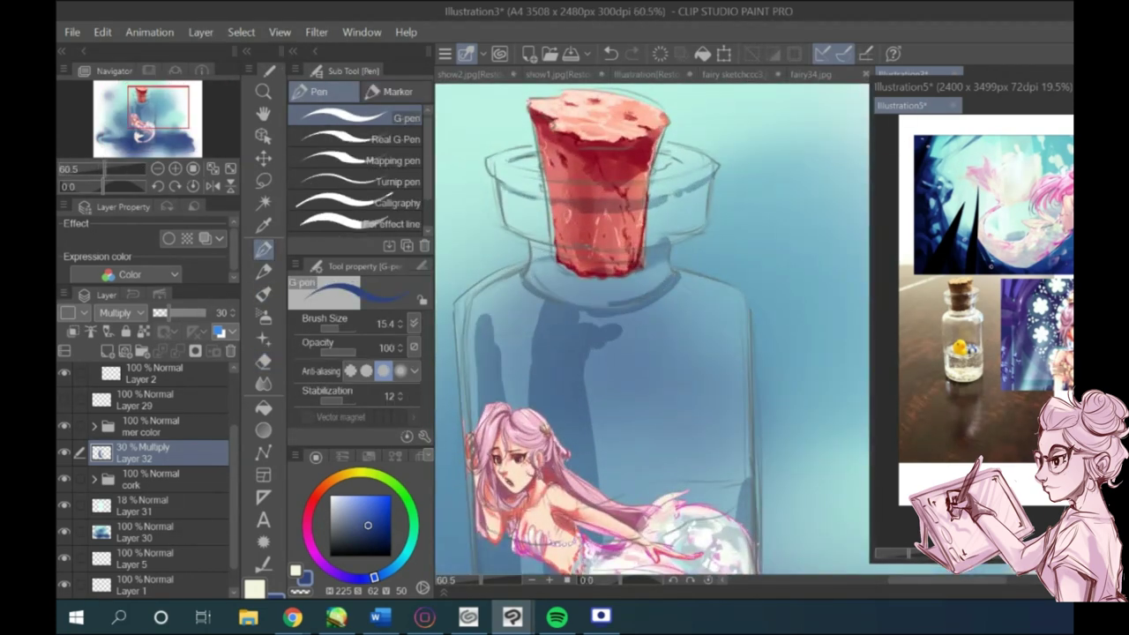
pyautogui.click(341, 325)
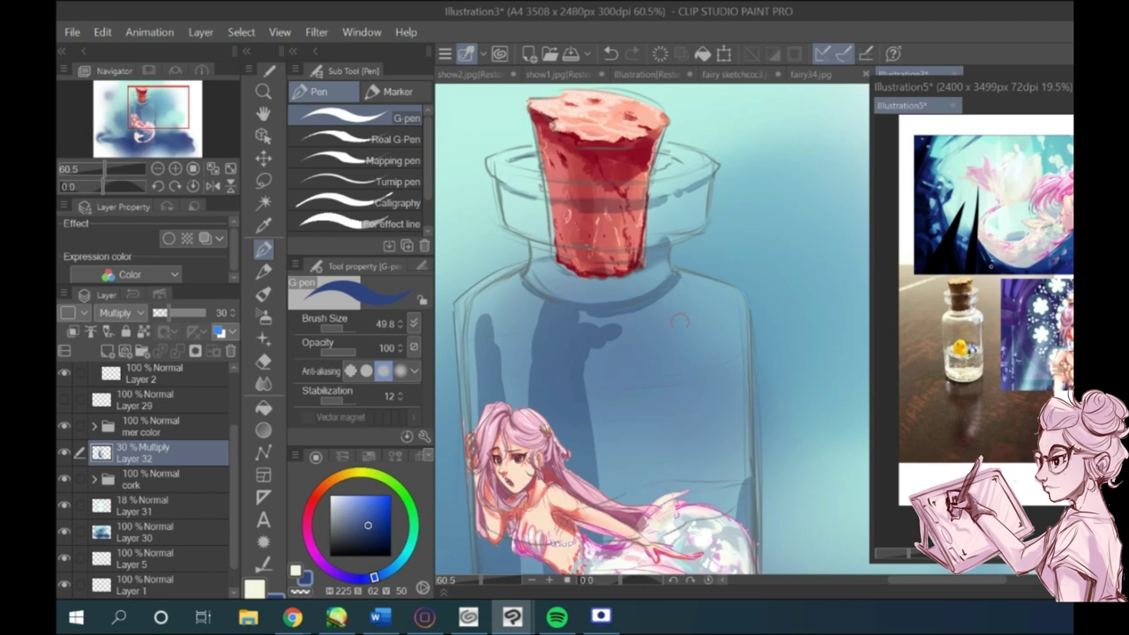
pyautogui.moveTo(727, 309); pyautogui.dragTo(736, 519)
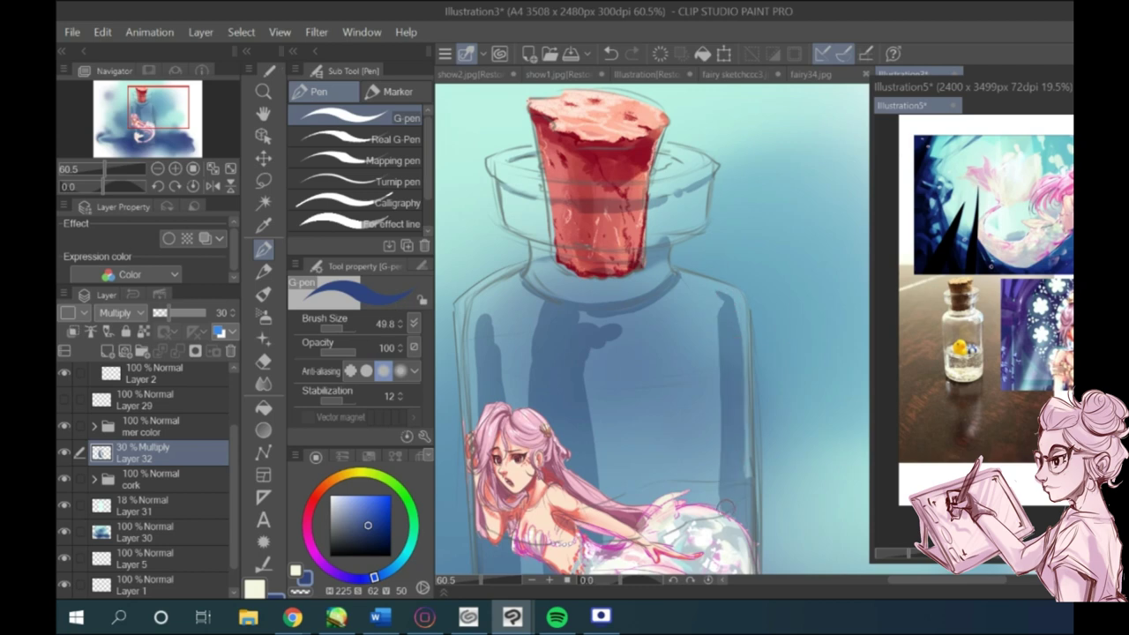
# Step: Add more blue shadows on Layer 32 along the waterline, shoulders, neck and rim of the bottle
pyautogui.hotkey('ctrl', '-')
pyautogui.hotkey('ctrl', '-')
pyautogui.moveTo(661, 369)
pyautogui.mouseDown()
pyautogui.moveTo(637, 489)
pyautogui.moveTo(647, 450)
pyautogui.mouseUp()
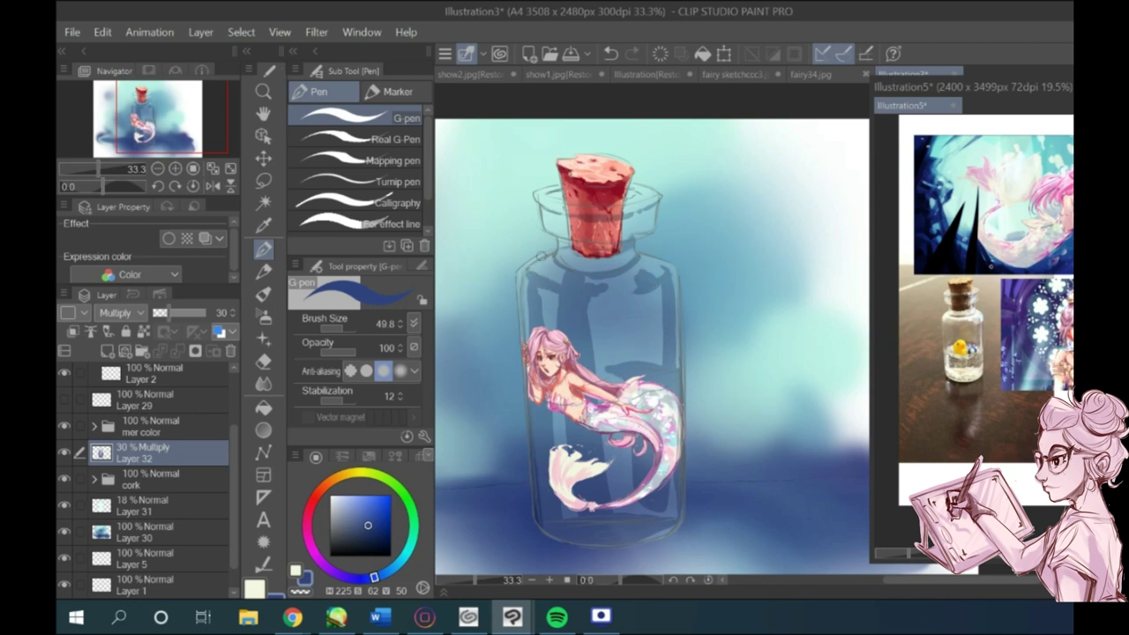
pyautogui.moveTo(563, 239); pyautogui.dragTo(622, 242)
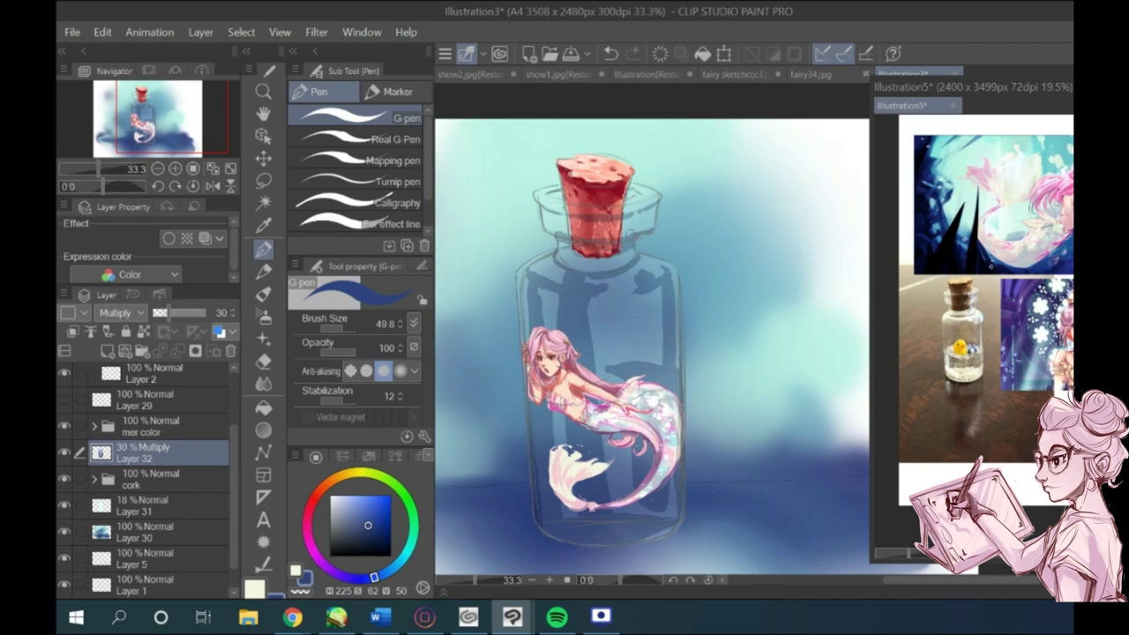
pyautogui.moveTo(616, 202)
pyautogui.mouseDown()
pyautogui.moveTo(550, 196)
pyautogui.moveTo(564, 191)
pyautogui.mouseUp()
pyautogui.scroll(-2, 554, 188)
pyautogui.scroll(2, 555, 196)
pyautogui.scroll(-2, 560, 203)
pyautogui.scroll(2, 565, 247)
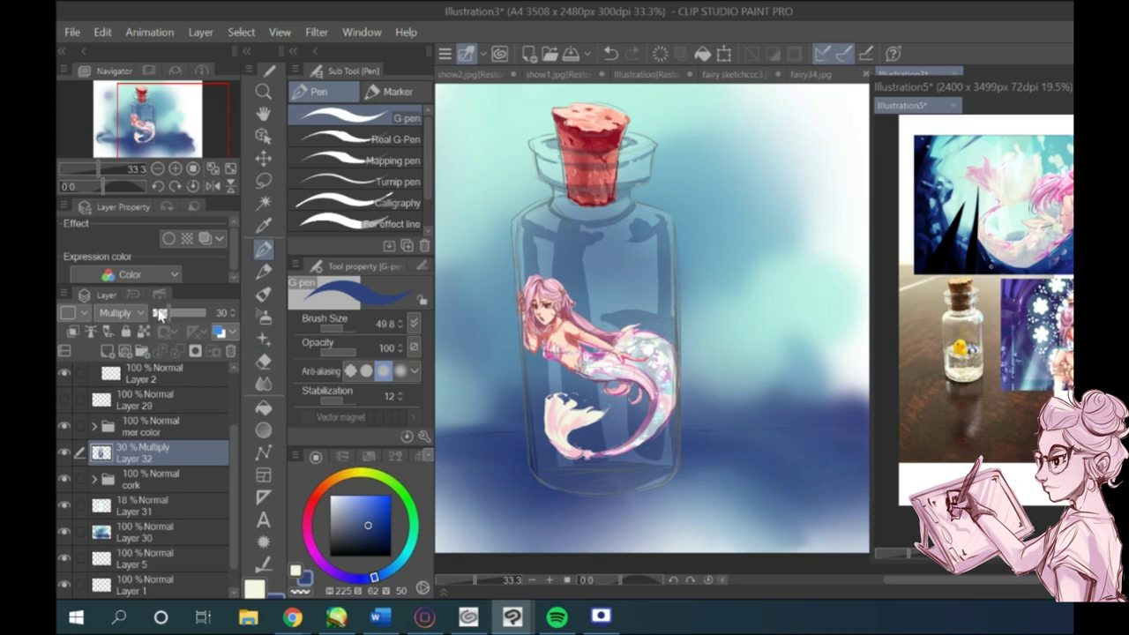
# Step: Set the Hard eraser to no anti-aliasing, brush density 55 and brush size 266.8
pyautogui.scroll(2, 568, 272)
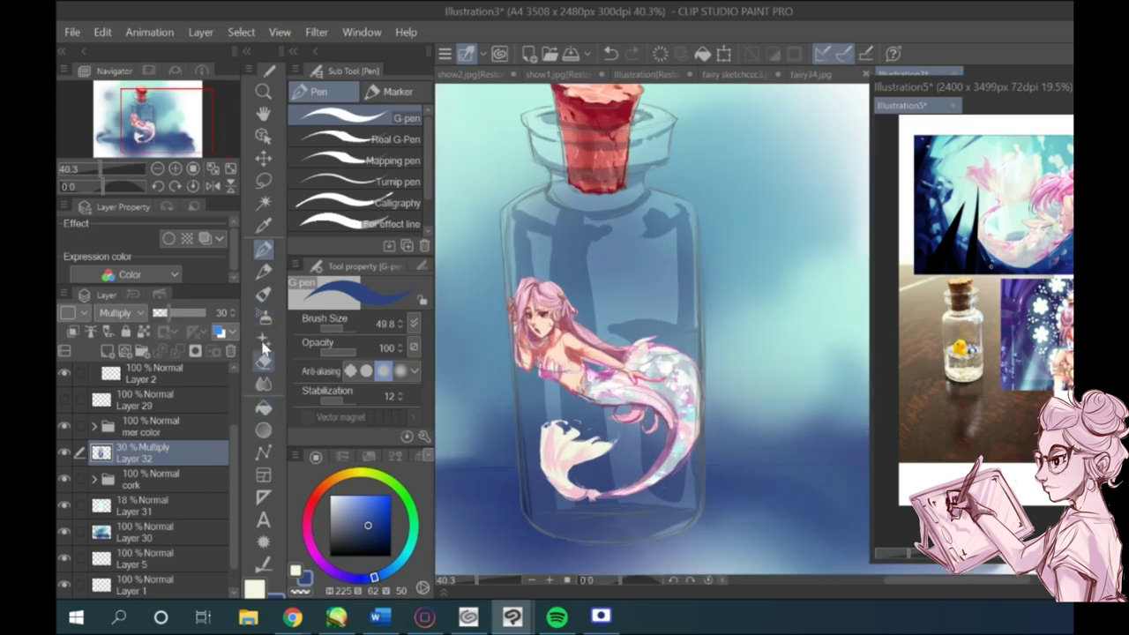
pyautogui.click(264, 359)
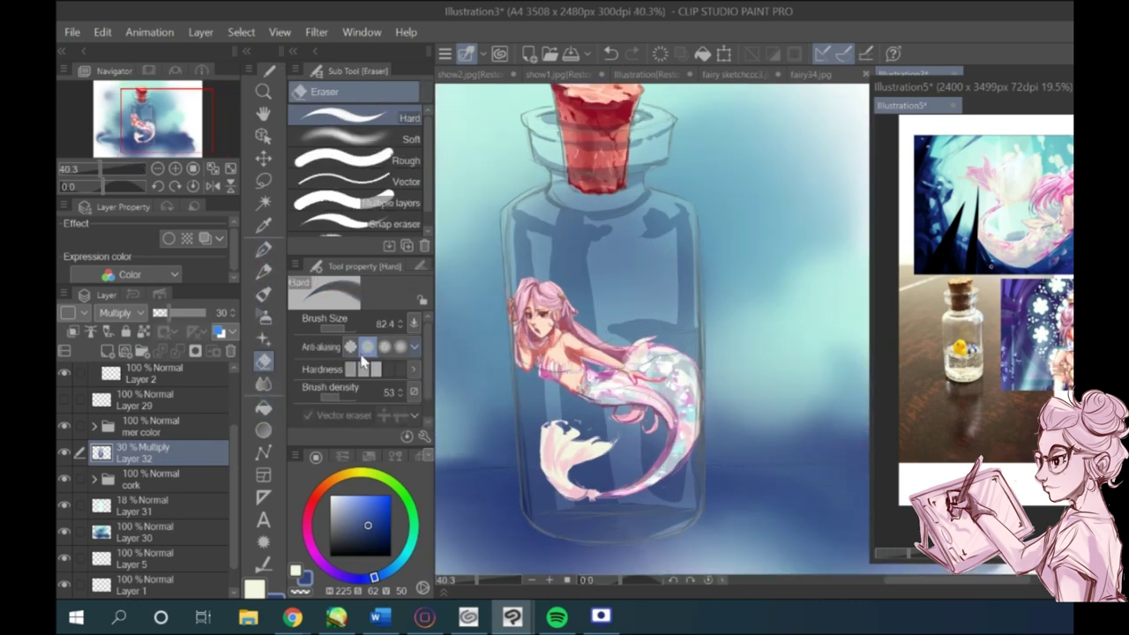
pyautogui.click(353, 348)
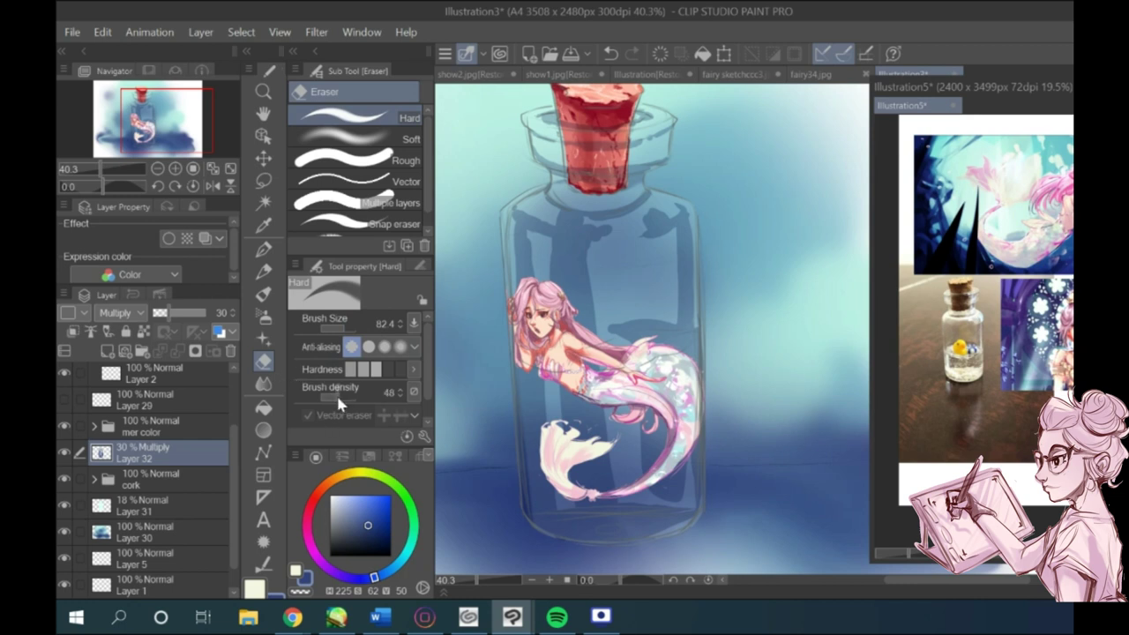
pyautogui.moveTo(338, 398); pyautogui.dragTo(340, 397)
pyautogui.click(349, 328)
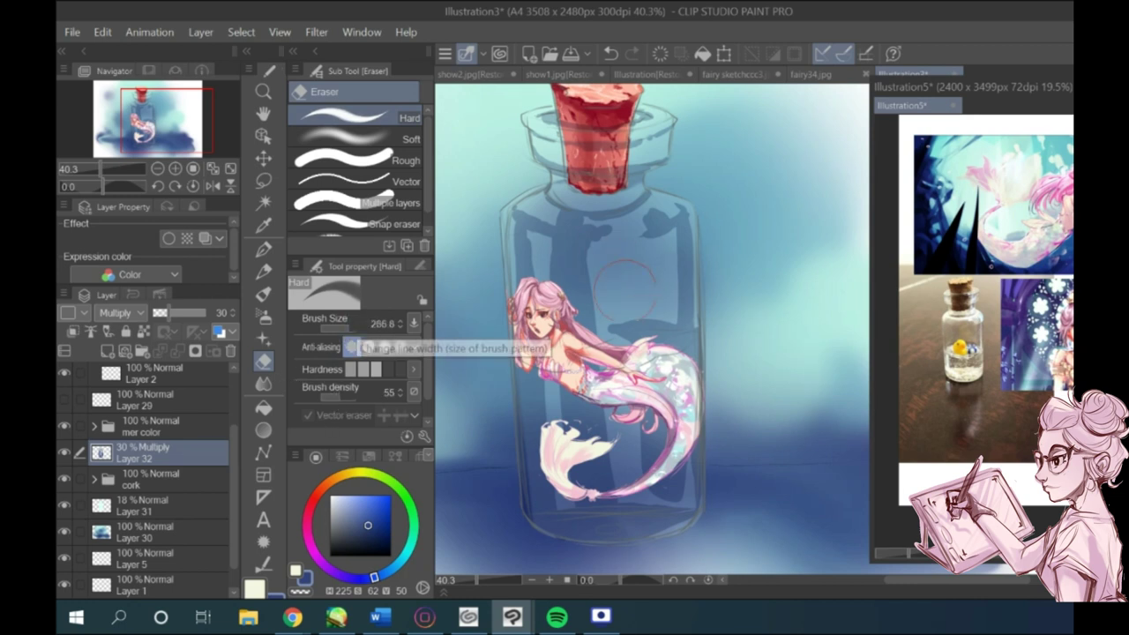
# Step: Soften the glass shadows on Layer 32 with the Blur tool at brush size 522.2
pyautogui.click(263, 383)
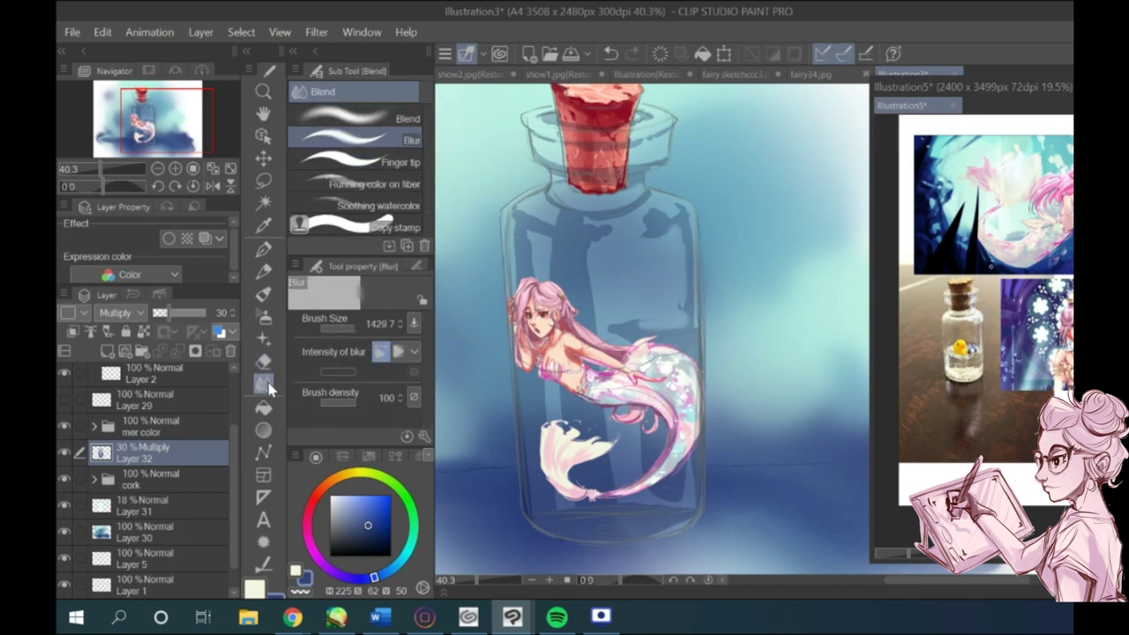
pyautogui.click(351, 329)
pyautogui.scroll(-2, 595, 326)
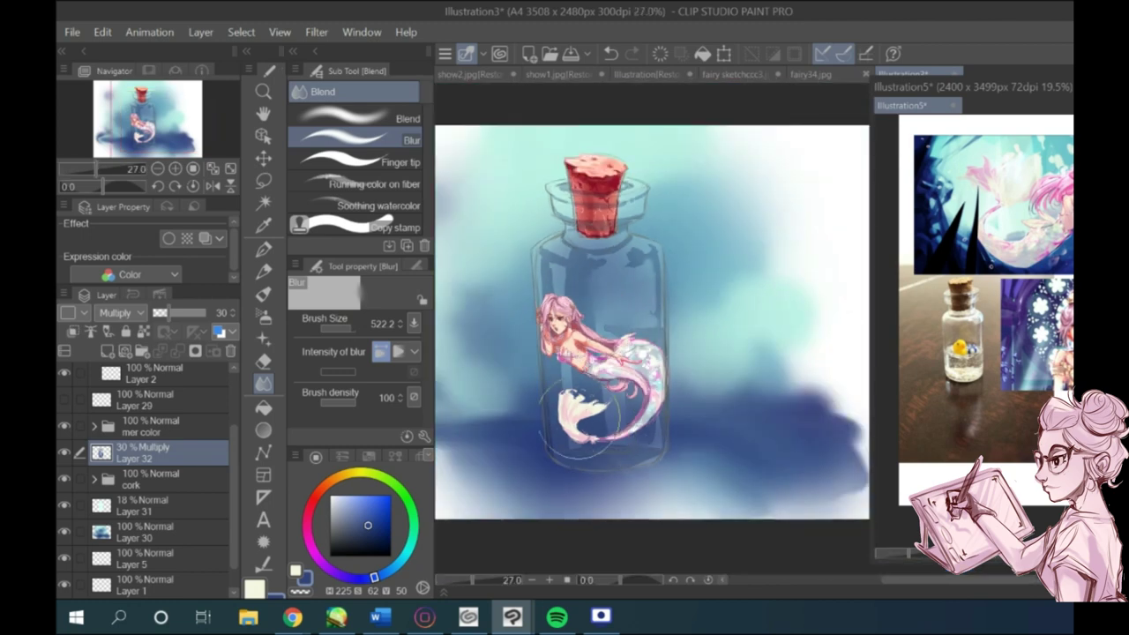
pyautogui.scroll(-1, 573, 417)
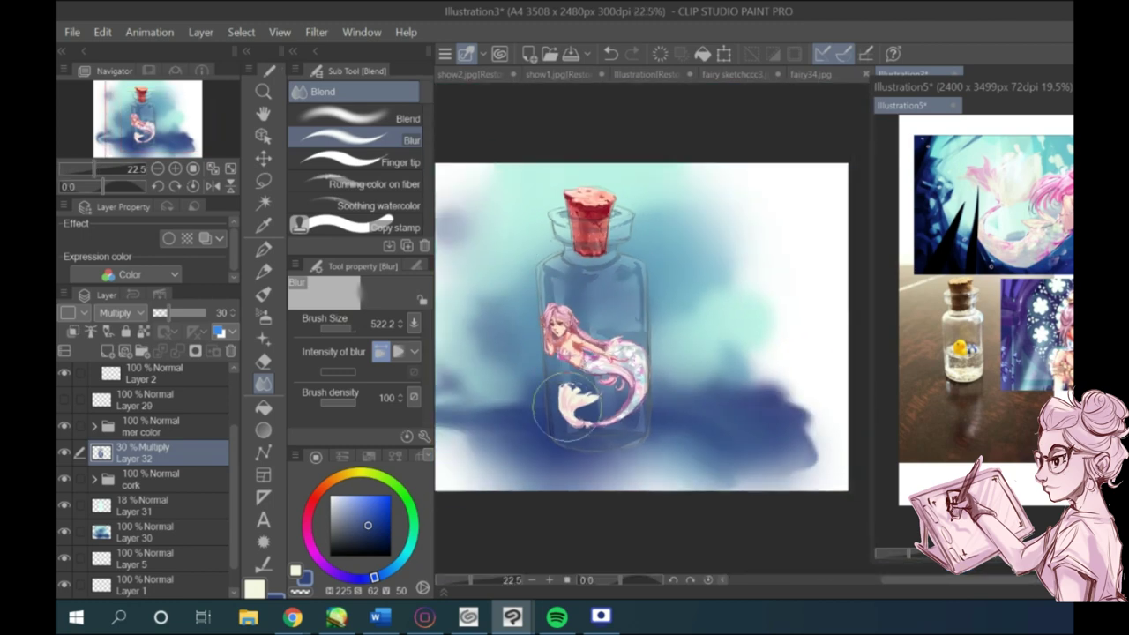
pyautogui.scroll(-2, 567, 406)
pyautogui.scroll(5, 495, 367)
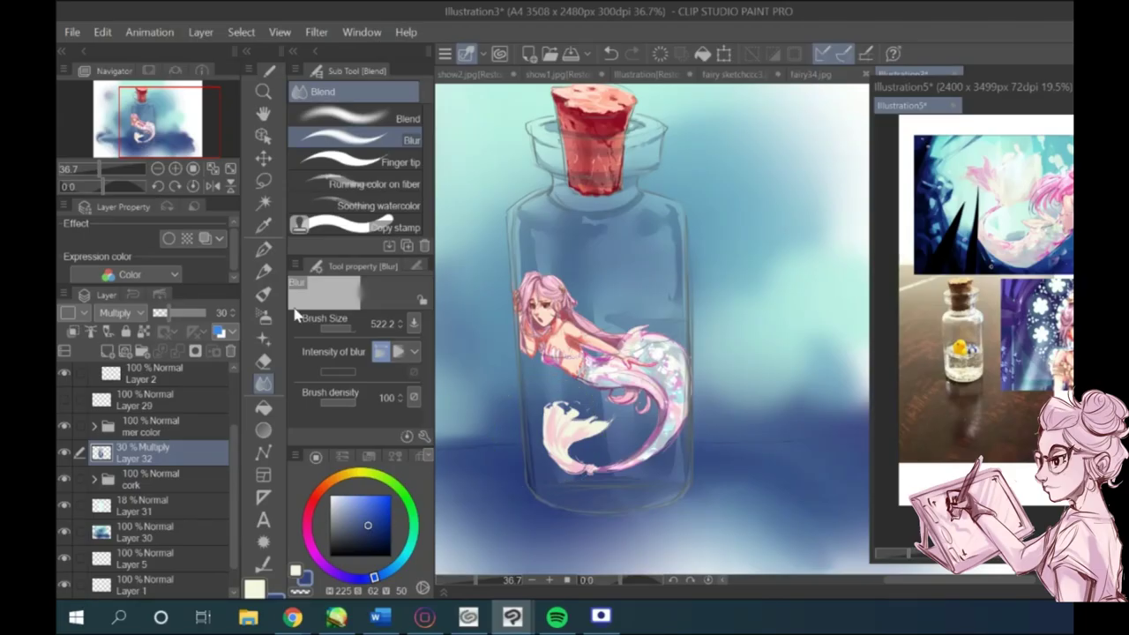
# Step: Add a new layer above Layer 32, set it to Soft light and switch to the pale yellow colour
pyautogui.click(109, 351)
pyautogui.click(113, 313)
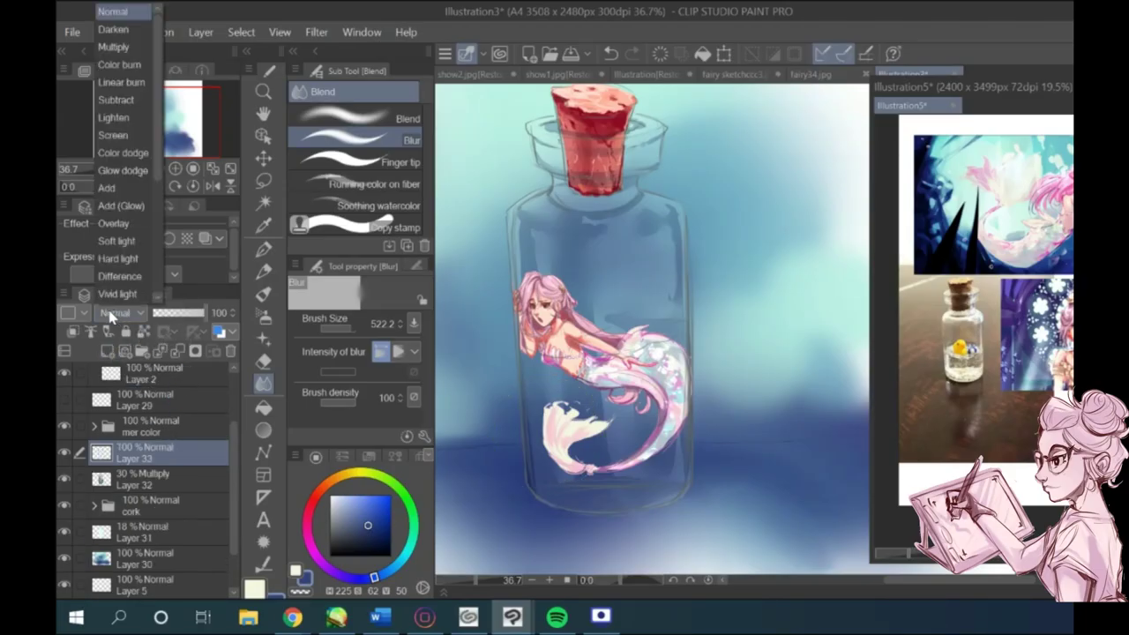
pyautogui.click(118, 240)
pyautogui.click(296, 570)
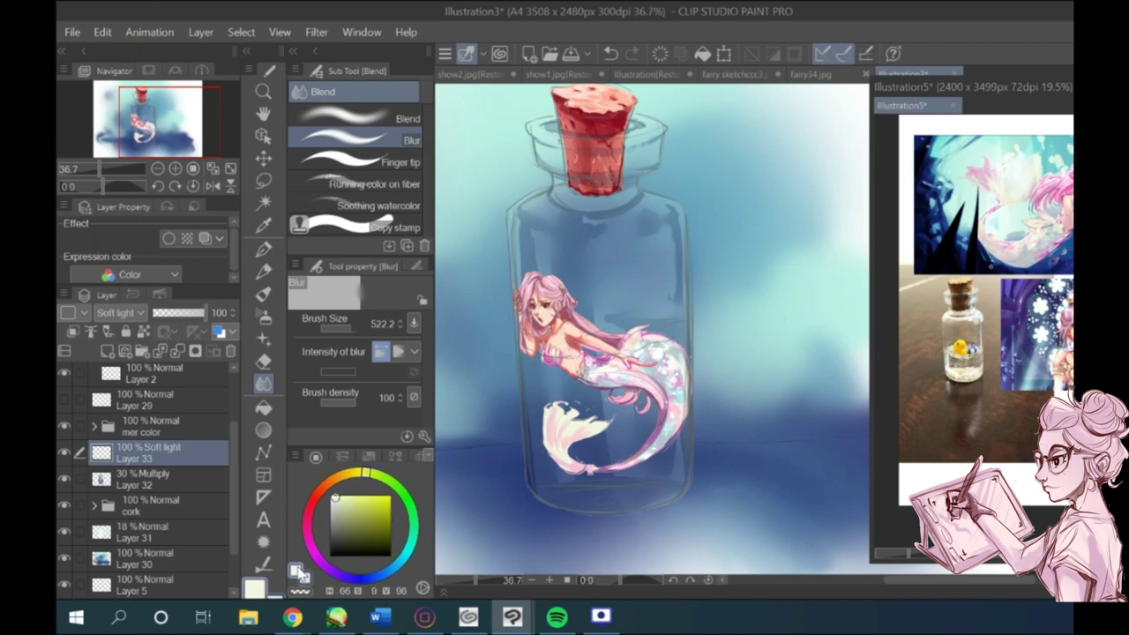
# Step: Set Layer 33 to Normal and paint pale yellow highlights on the bottle's rim and neck with the G-pen at size 49.8
pyautogui.click(264, 295)
pyautogui.click(264, 250)
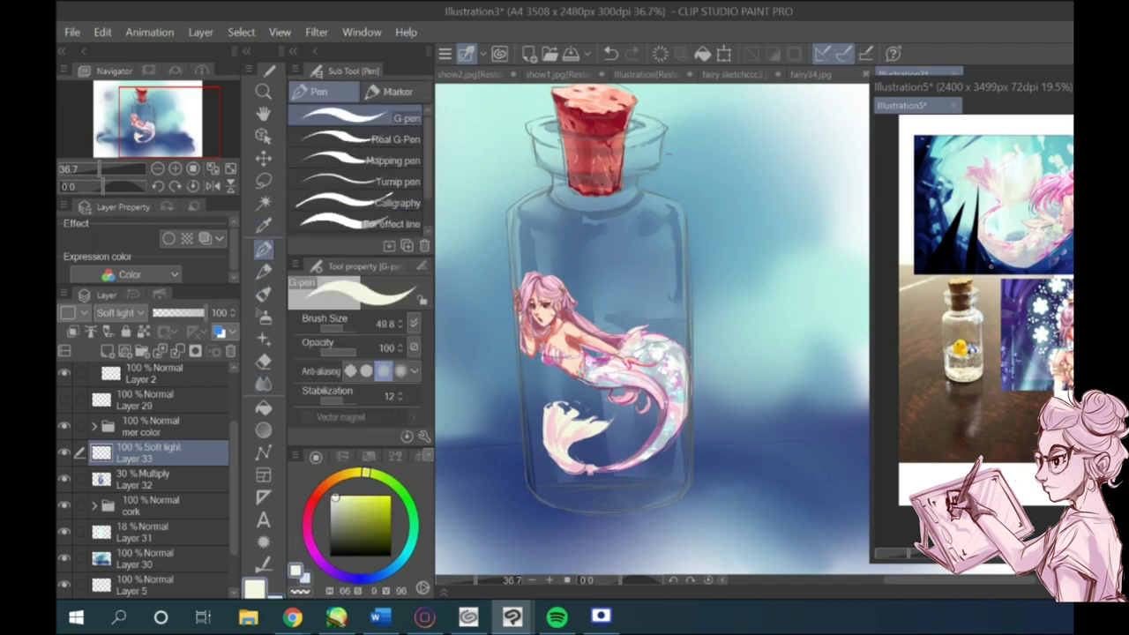
pyautogui.click(117, 312)
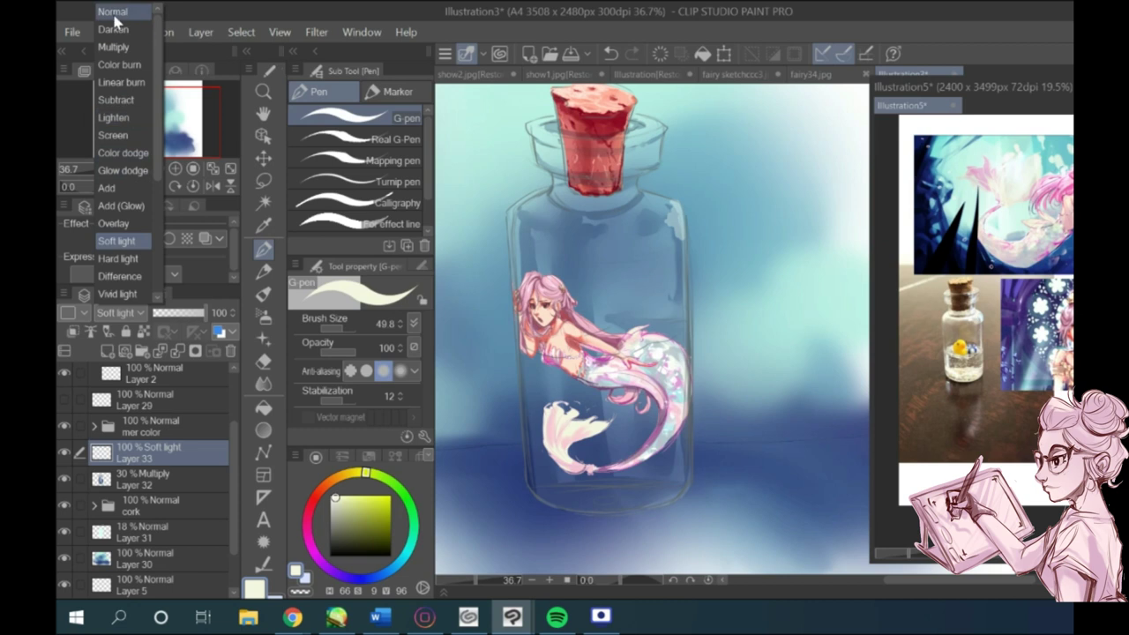
pyautogui.click(111, 20)
pyautogui.moveTo(660, 157); pyautogui.dragTo(617, 174)
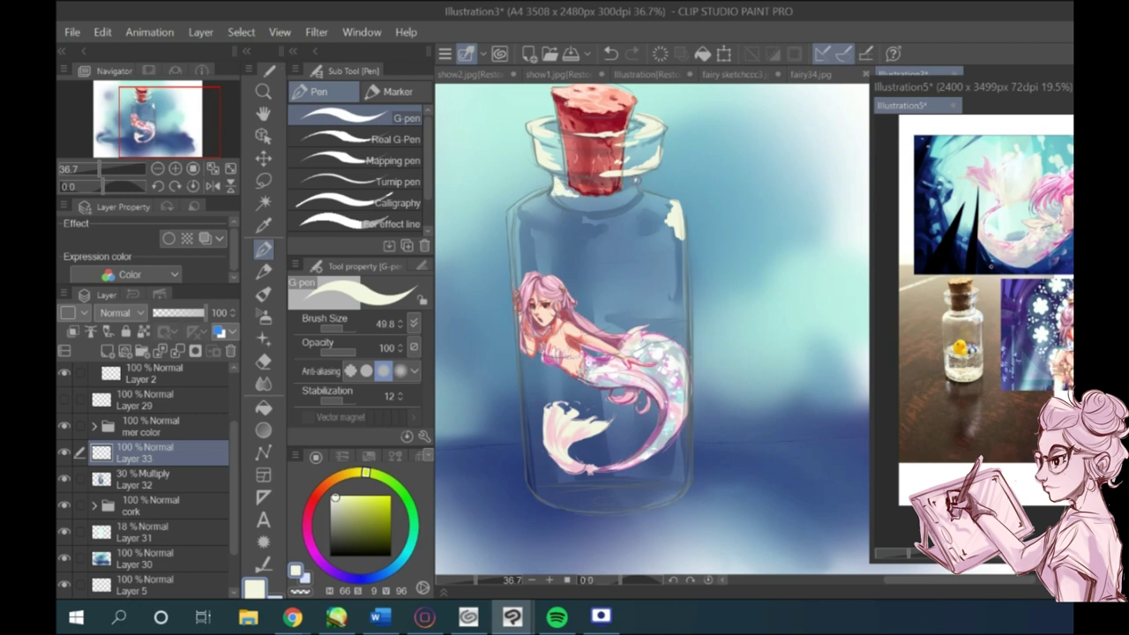
# Step: Paint pale yellow highlights around the bottle's shoulders and along the upper right edge of the glass on Layer 33
pyautogui.moveTo(633, 190)
pyautogui.mouseDown()
pyautogui.moveTo(599, 216)
pyautogui.moveTo(547, 216)
pyautogui.moveTo(655, 219)
pyautogui.moveTo(635, 231)
pyautogui.moveTo(639, 219)
pyautogui.mouseUp()
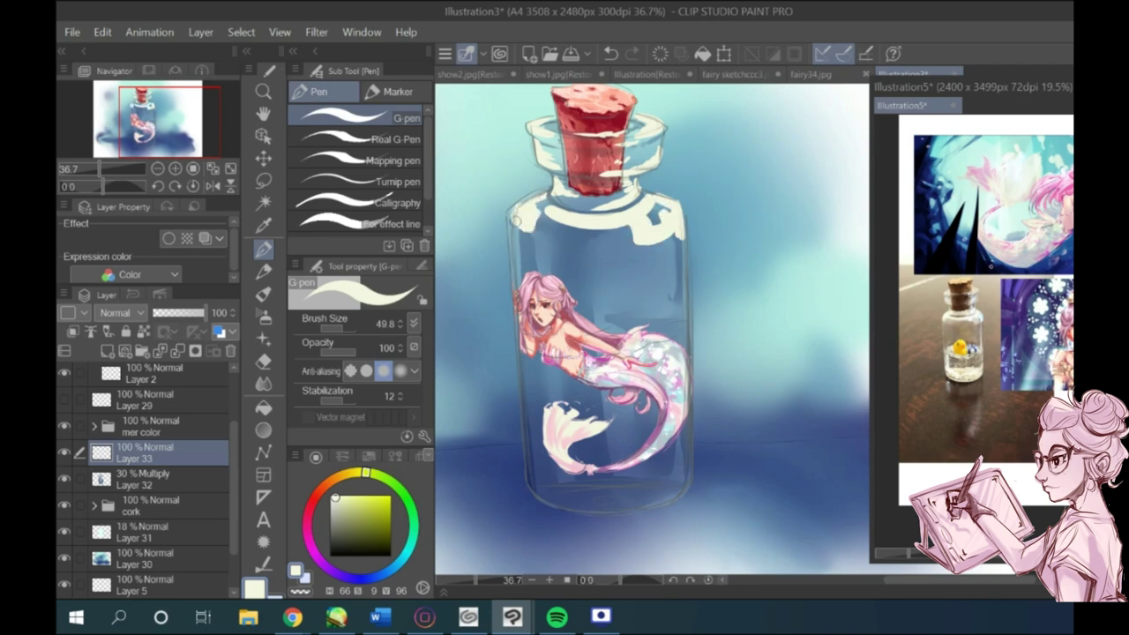
pyautogui.scroll(-5, 607, 344)
pyautogui.scroll(6, 566, 265)
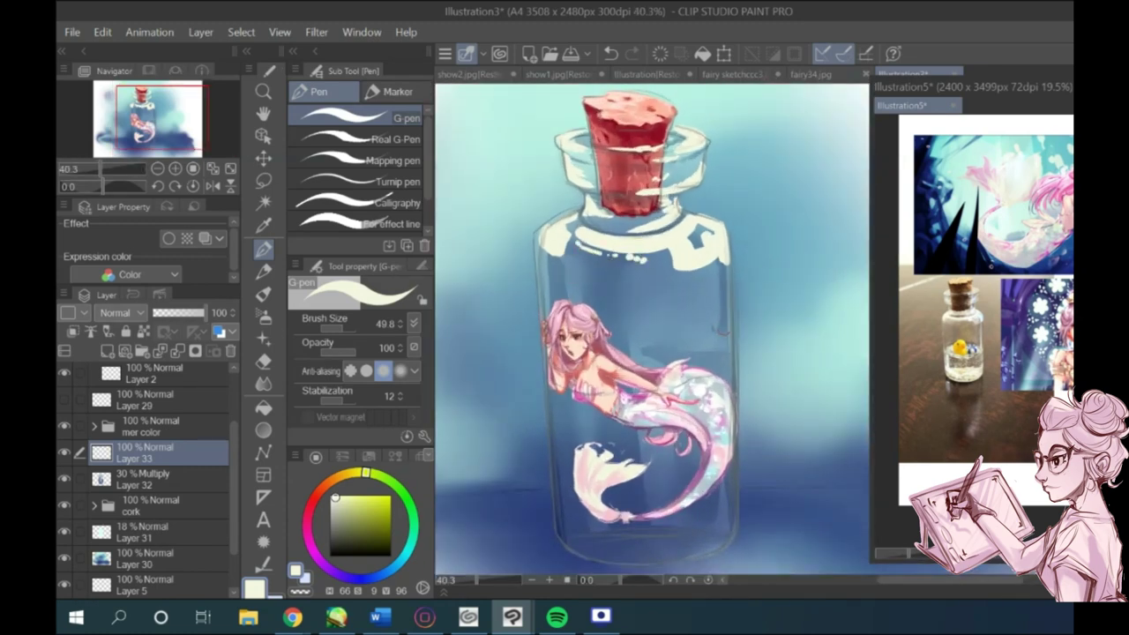
pyautogui.moveTo(725, 275); pyautogui.dragTo(732, 349)
pyautogui.moveTo(728, 274); pyautogui.dragTo(732, 390)
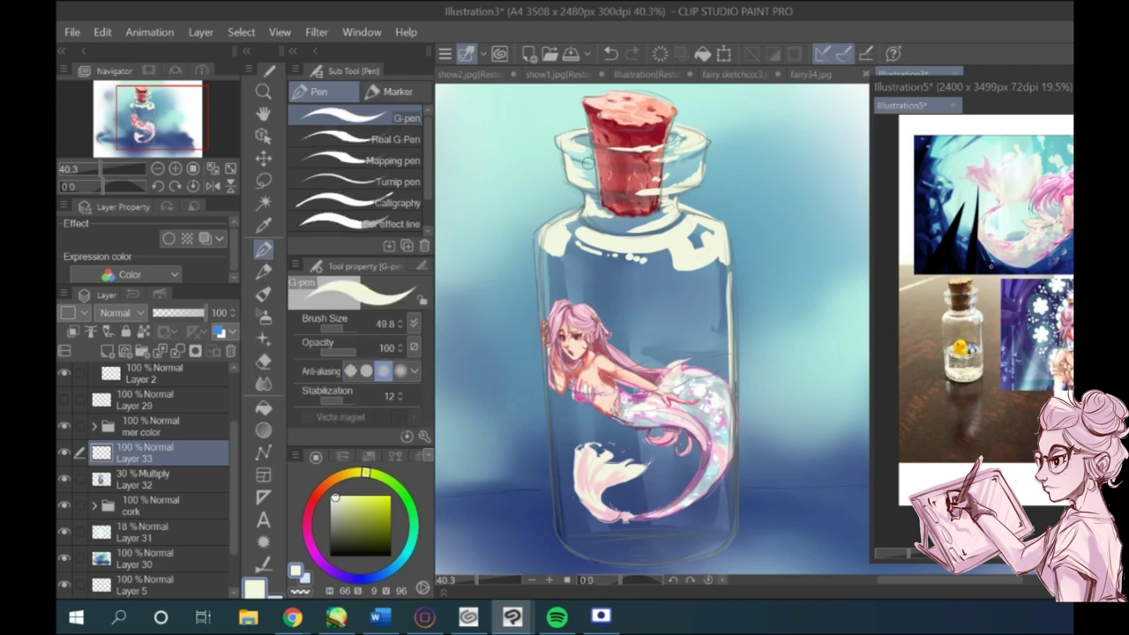
pyautogui.scroll(-3, 632, 159)
pyautogui.moveTo(632, 160); pyautogui.dragTo(666, 187)
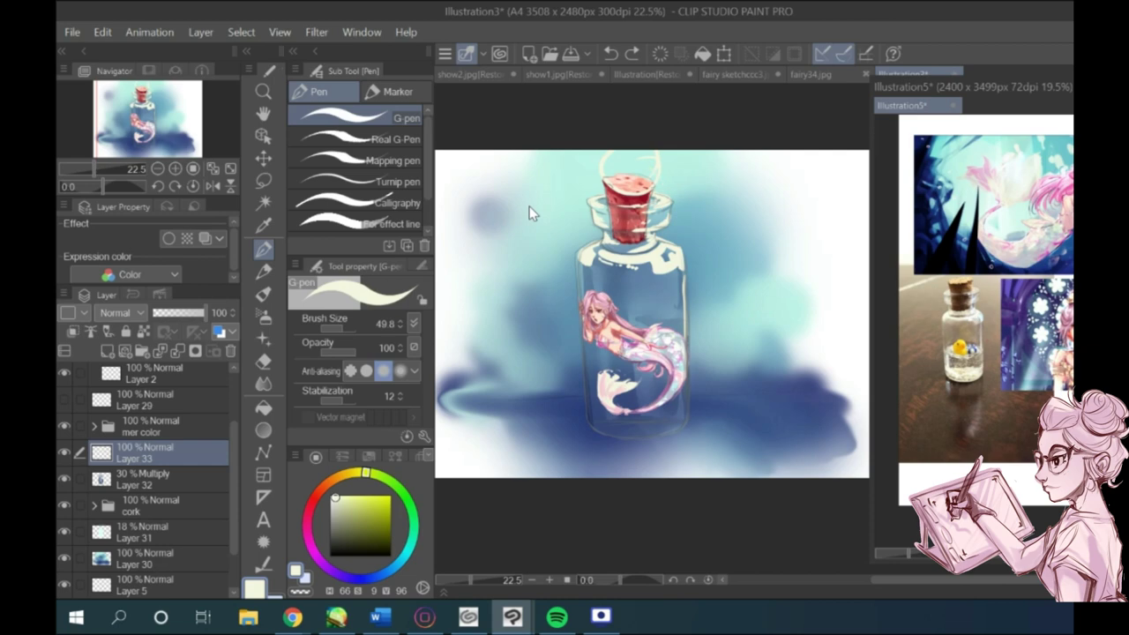
pyautogui.hotkey('ctrl', 'z')
# Step: Paint a dashed highlight down the bottle's right side and a tall streak down its lower left side on Layer 33
pyautogui.scroll(3, 529, 204)
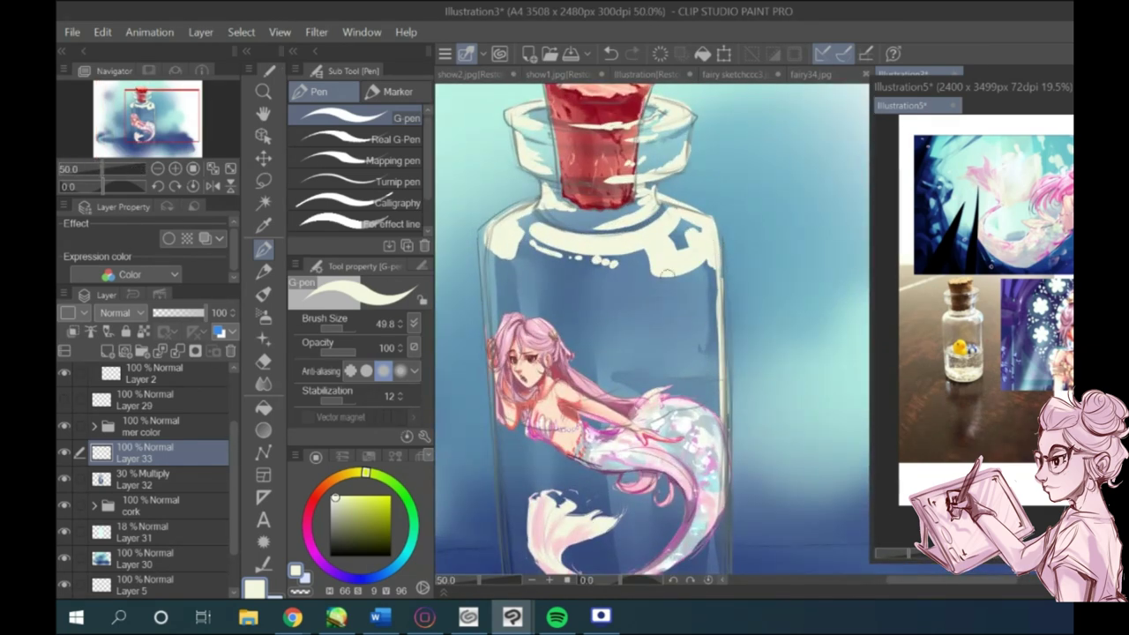
pyautogui.scroll(-1, 687, 345)
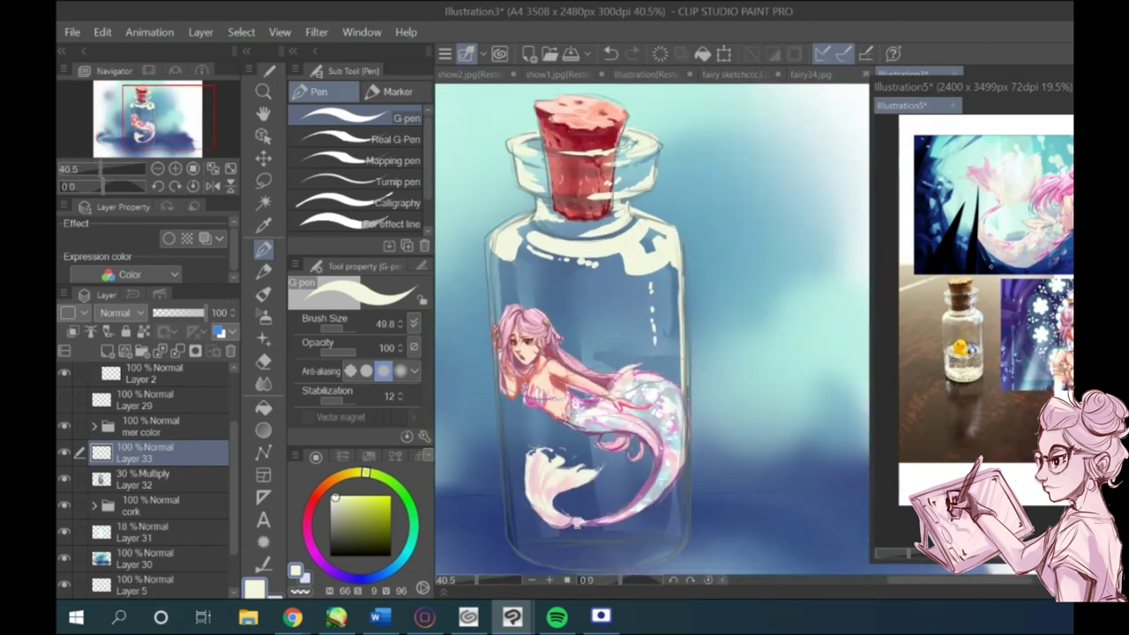
pyautogui.moveTo(529, 446)
pyautogui.mouseDown()
pyautogui.moveTo(523, 397)
pyautogui.moveTo(535, 547)
pyautogui.mouseUp()
# Step: Move the mer color folder below Layer 33 in the layer stack
pyautogui.scroll(5, 122, 435)
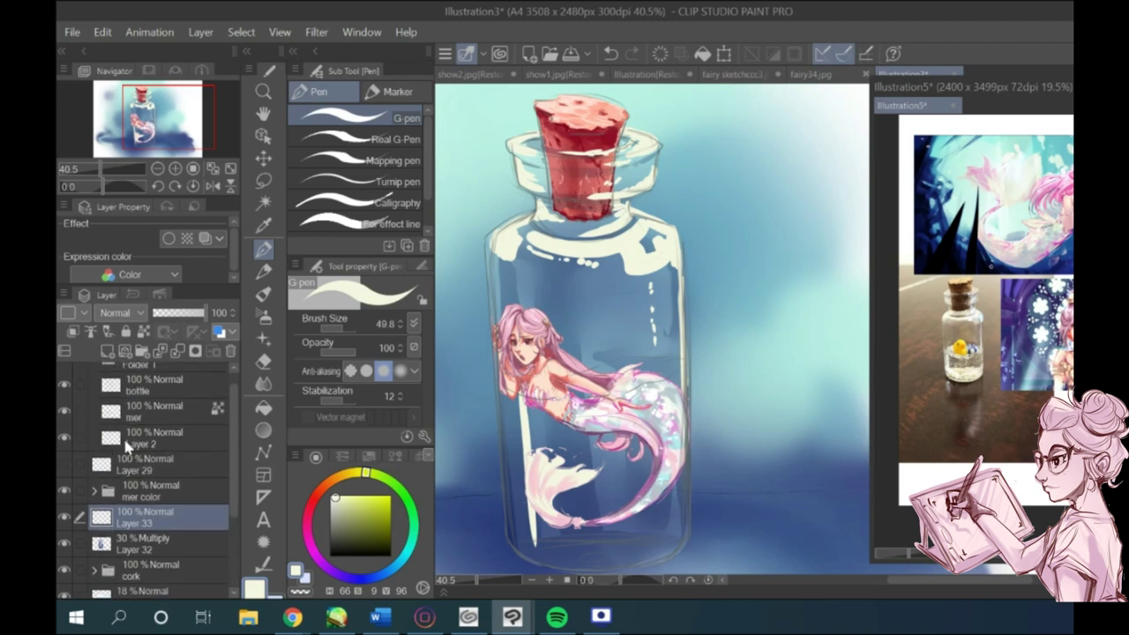
pyautogui.click(78, 378)
pyautogui.click(68, 377)
pyautogui.click(68, 378)
pyautogui.scroll(-3, 88, 432)
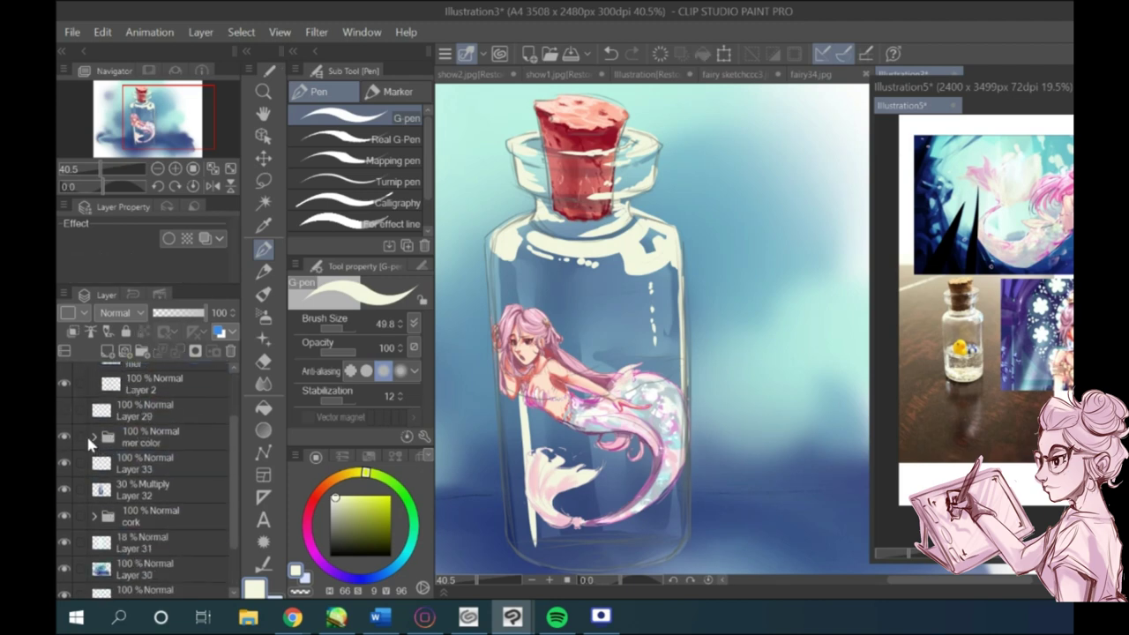
pyautogui.moveTo(112, 417); pyautogui.dragTo(133, 430)
pyautogui.scroll(-4, 545, 422)
pyautogui.scroll(5, 547, 399)
pyautogui.scroll(-1, 453, 376)
pyautogui.scroll(-4, 508, 389)
pyautogui.scroll(1, 633, 392)
pyautogui.scroll(4, 95, 475)
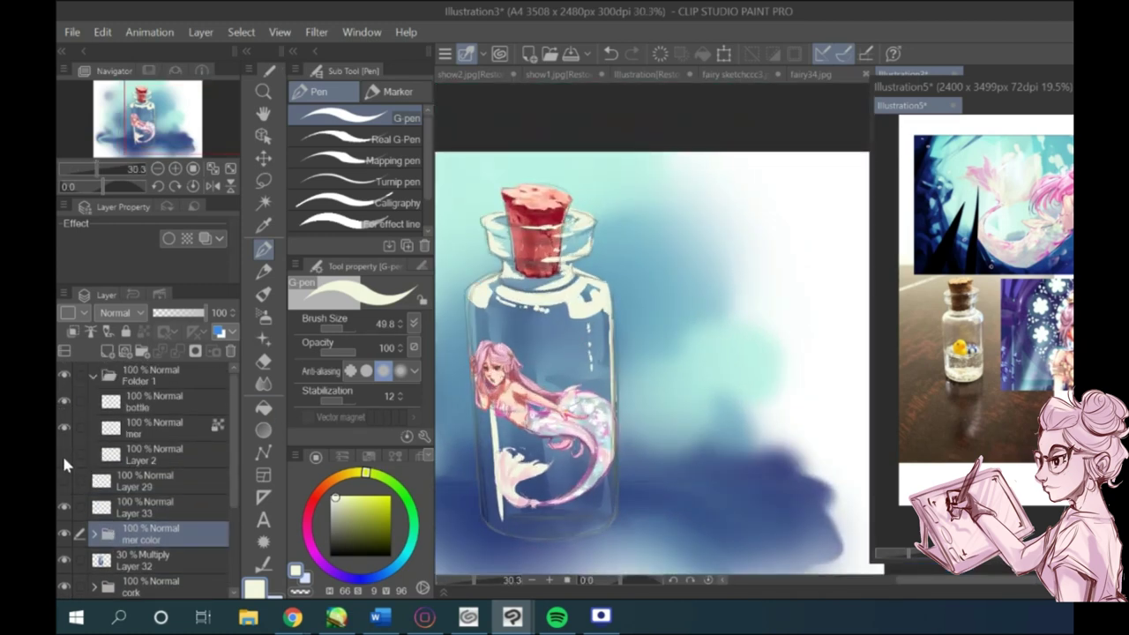
# Step: Select Layer 33 and paint pale yellow highlights on the bottle's lower left side, bottom corners and base
pyautogui.click(110, 513)
pyautogui.scroll(1, 600, 459)
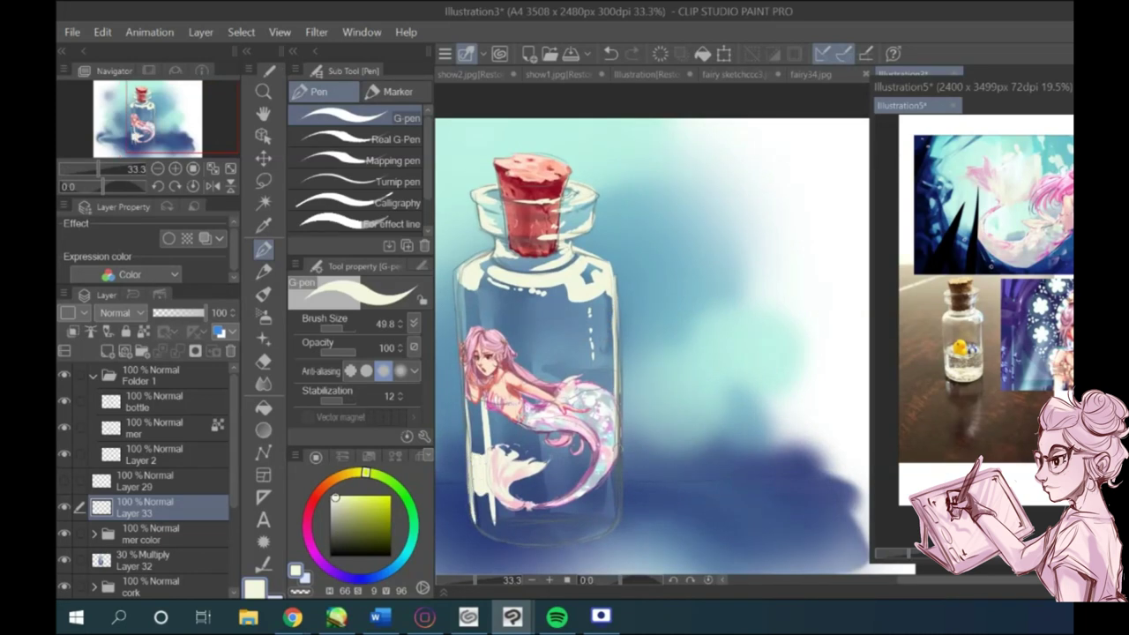
pyautogui.moveTo(608, 491); pyautogui.dragTo(578, 515)
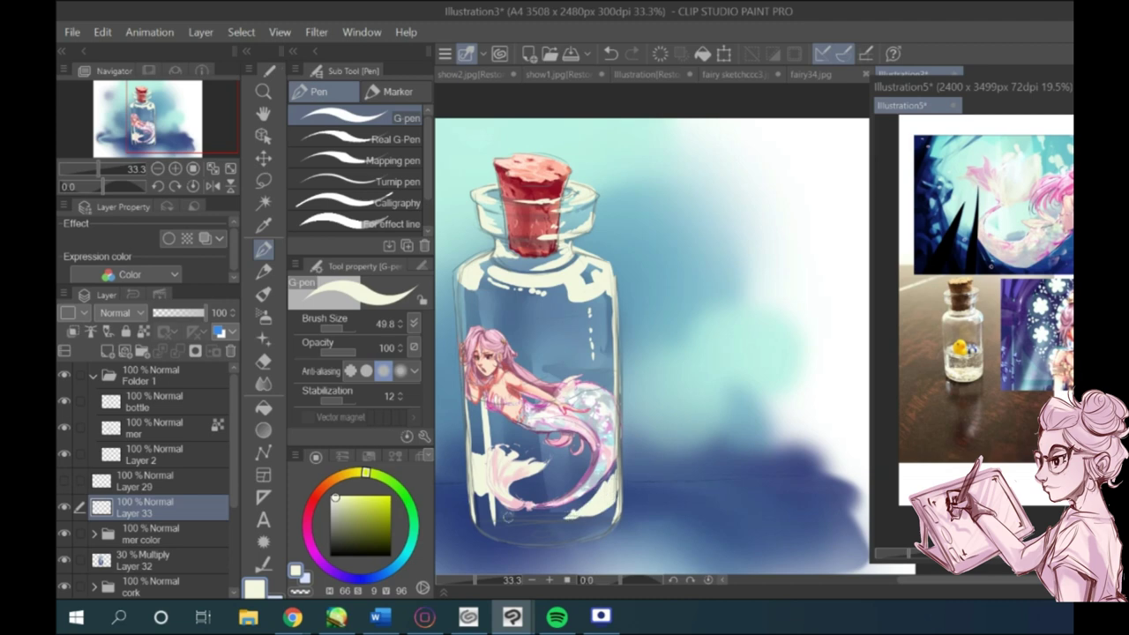
pyautogui.scroll(-3, 477, 484)
pyautogui.scroll(4, 484, 522)
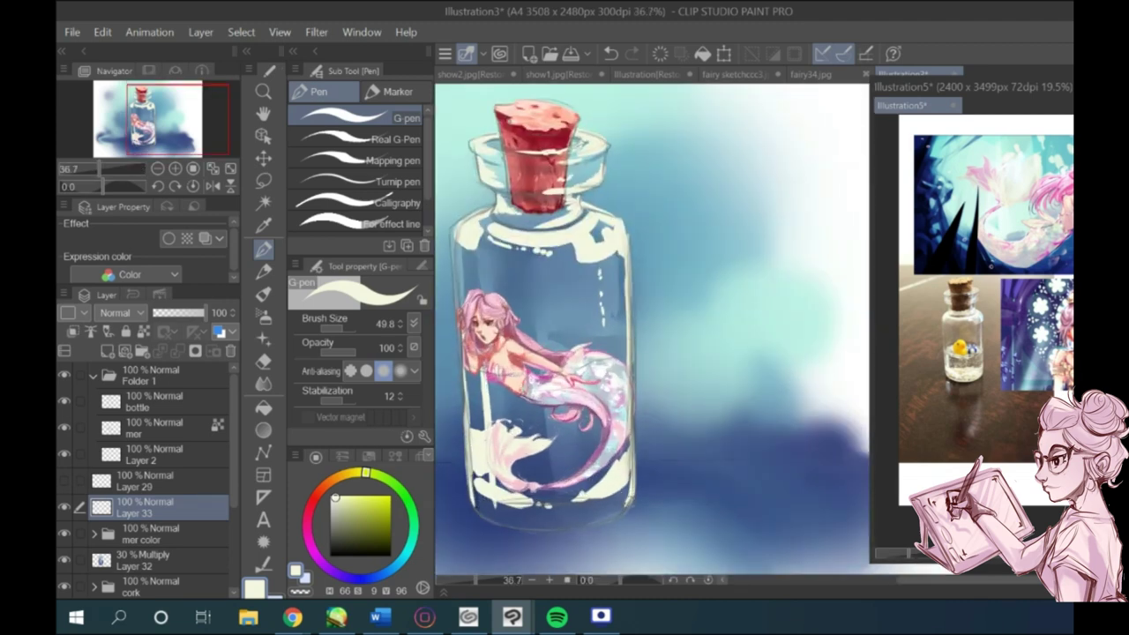
# Step: Trim the highlight along the bottle's base with the Hard eraser and return to the G-pen to finish the base highlights
pyautogui.click(266, 367)
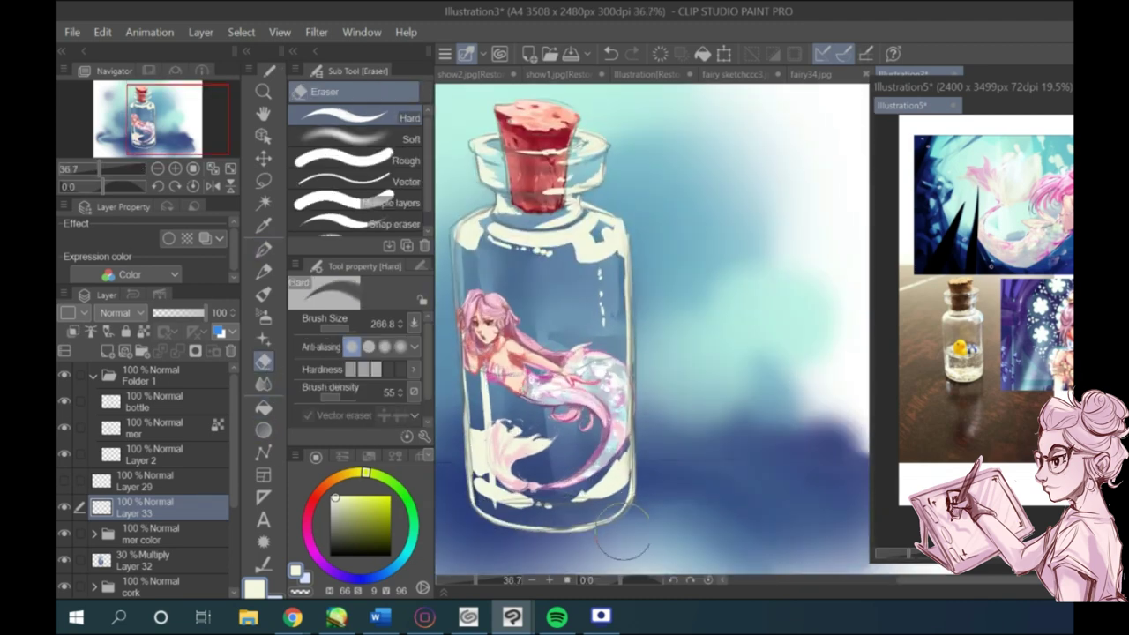
pyautogui.moveTo(623, 535); pyautogui.dragTo(502, 542)
pyautogui.click(264, 249)
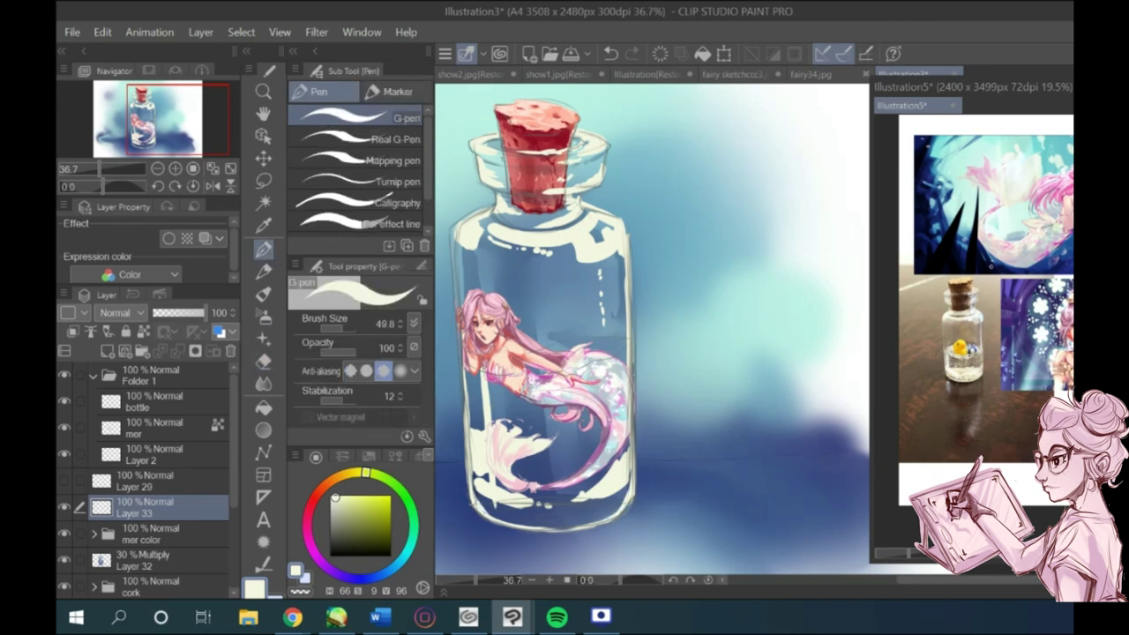
pyautogui.scroll(-4, 534, 390)
pyautogui.scroll(4, 524, 339)
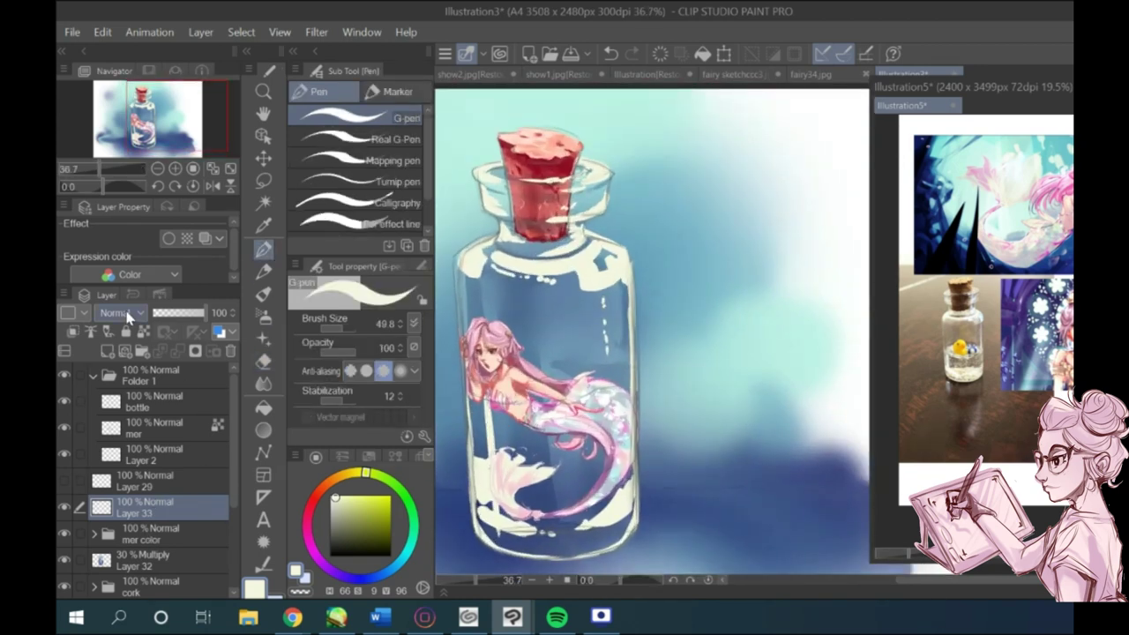
# Step: Set Layer 33's blending mode to Soft light
pyautogui.click(128, 316)
pyautogui.click(125, 258)
pyautogui.scroll(-4, 545, 327)
pyautogui.scroll(3, 499, 373)
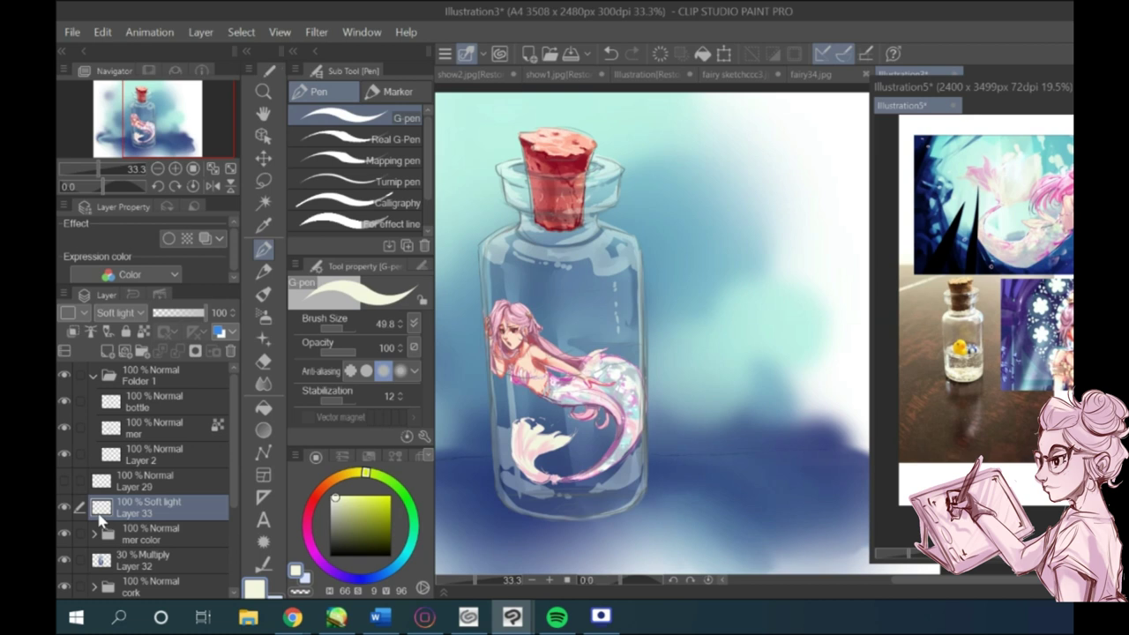
# Step: Set the Blur tool's brush size to 161.3 and the Hard eraser's brush size to 21.5
pyautogui.click(263, 362)
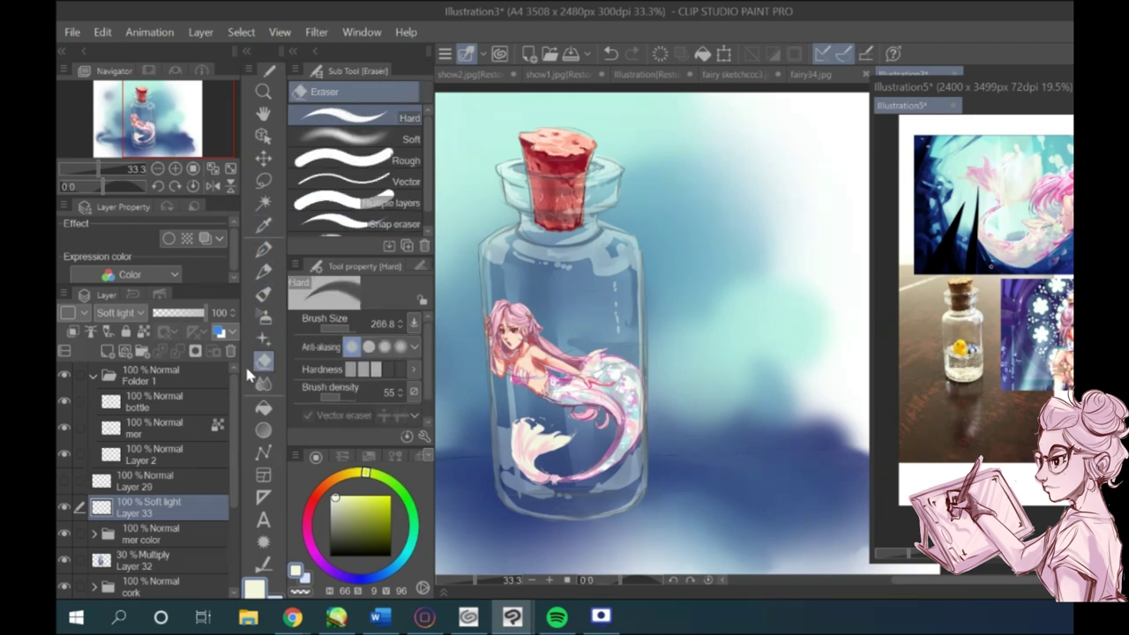
pyautogui.click(262, 382)
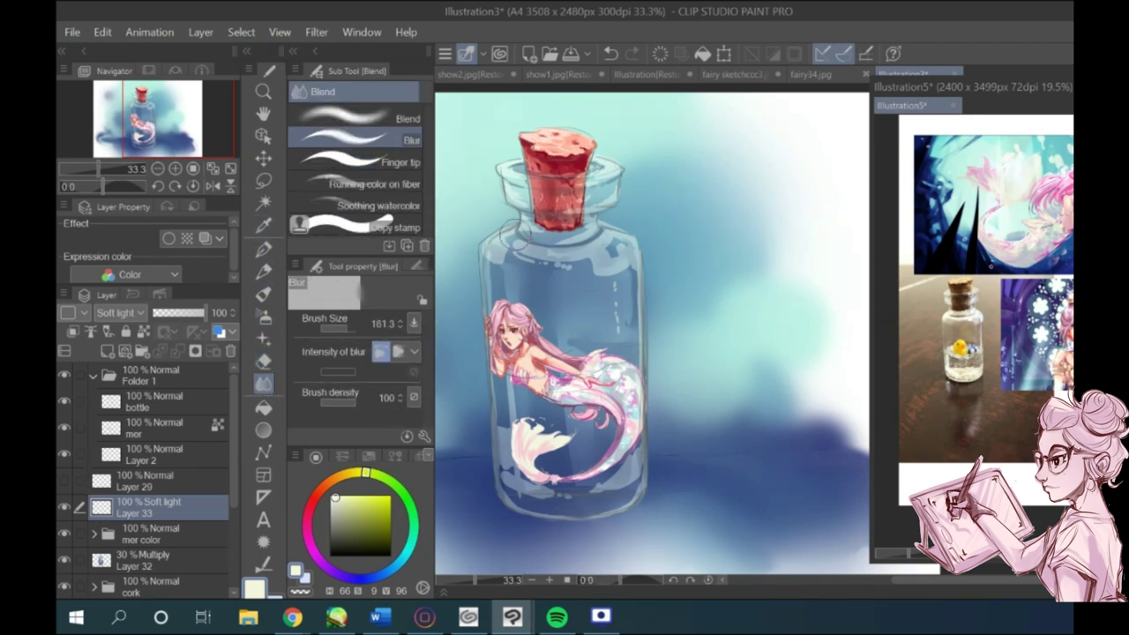
pyautogui.press('e')
pyautogui.click(339, 328)
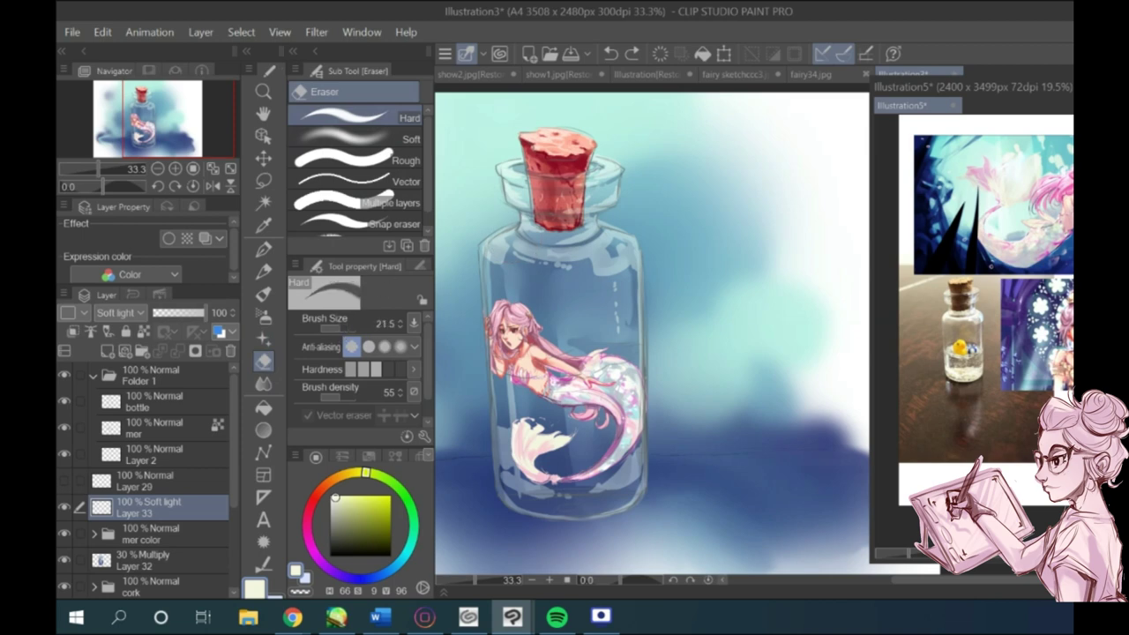
# Step: Break up and soften the glass highlights on Layer 33 using the Gouache brush at size 82.4 with transparent colour
pyautogui.click(263, 296)
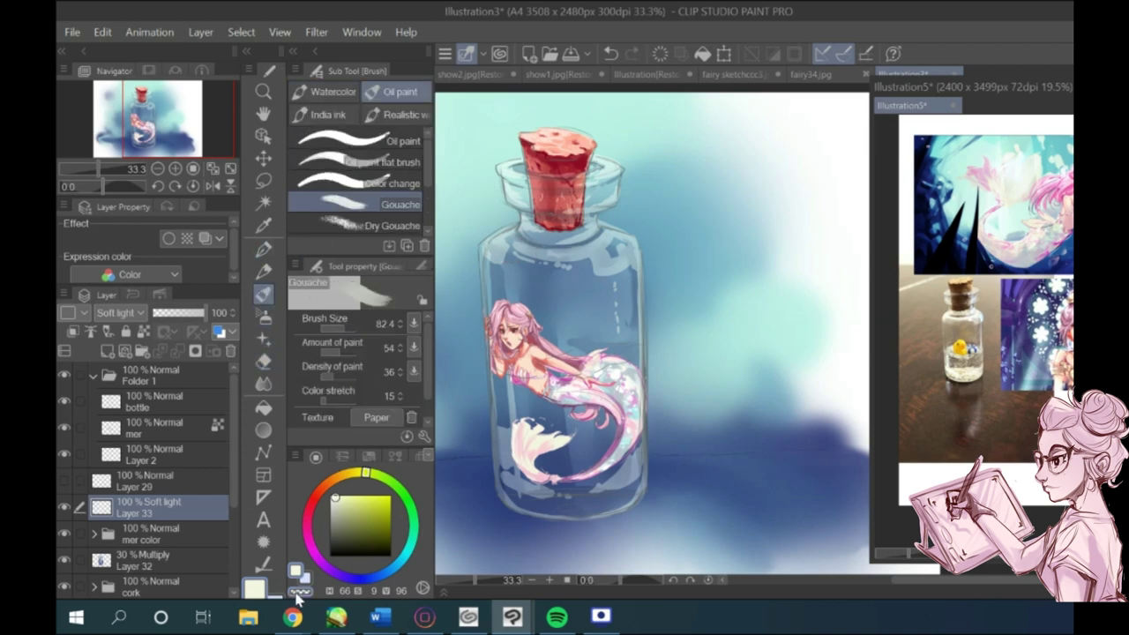
pyautogui.scroll(1, 529, 234)
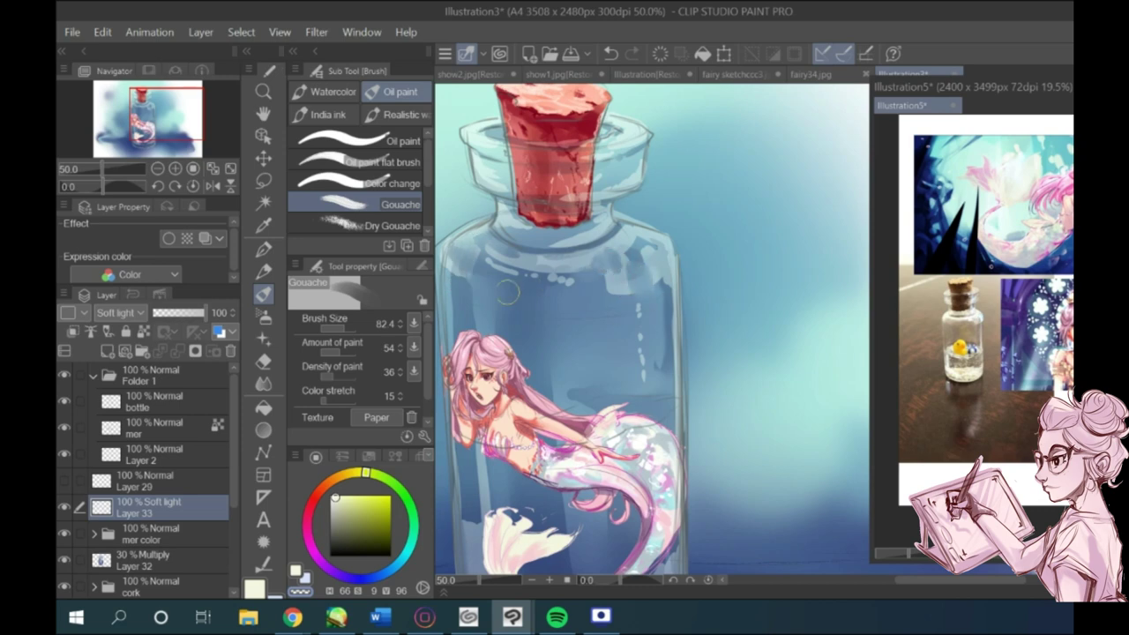
pyautogui.scroll(-1, 507, 291)
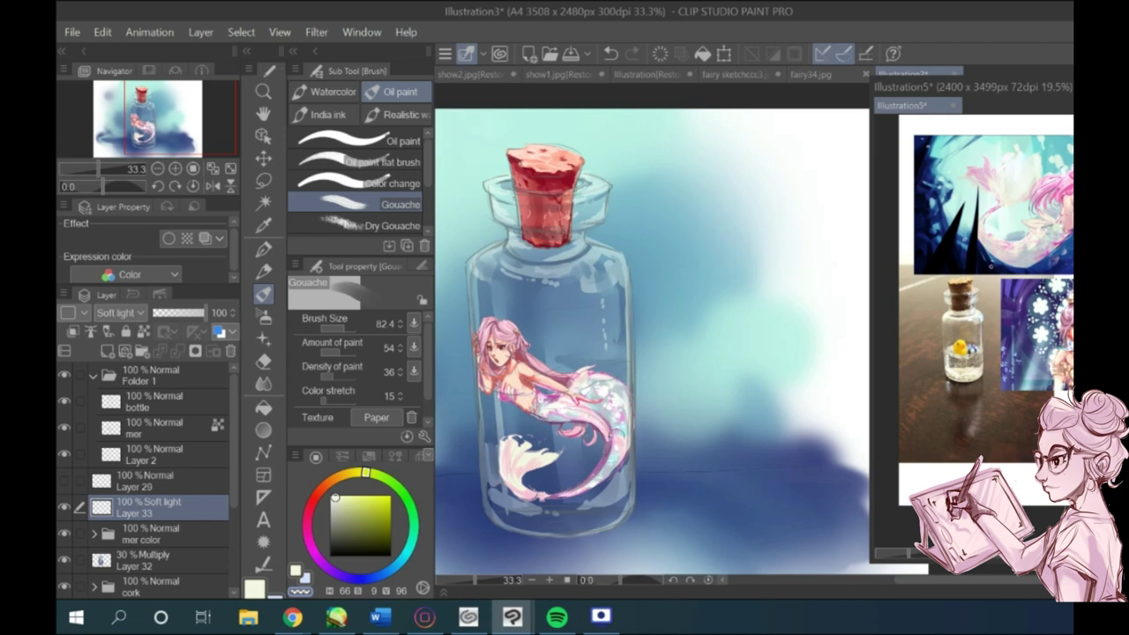
pyautogui.moveTo(578, 512); pyautogui.dragTo(611, 488)
# Step: Copy the entire contents of Layer 33 and paste them as a duplicate layer above it
pyautogui.click(263, 272)
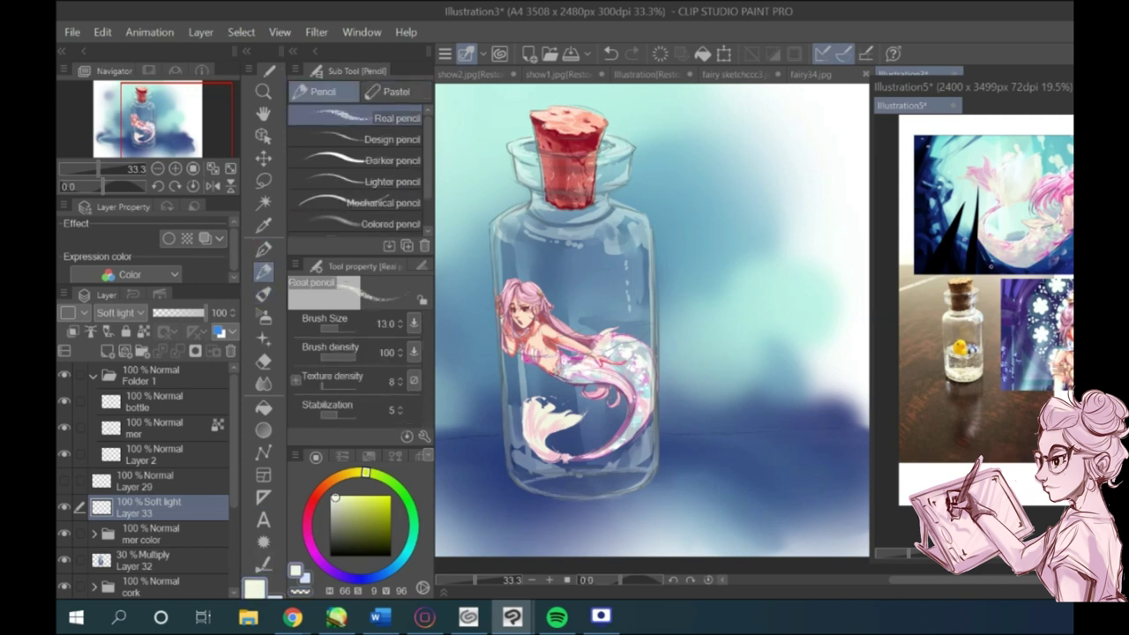
pyautogui.hotkey('ctrl', 'a')
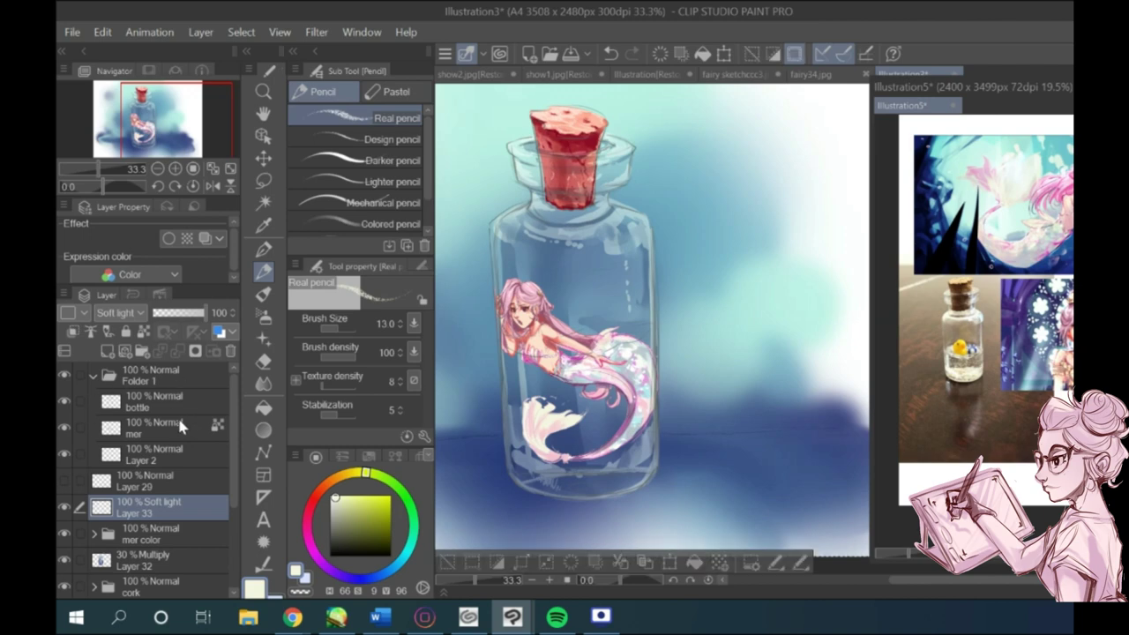
pyautogui.hotkey('ctrl', 'c')
pyautogui.hotkey('ctrl', 'v')
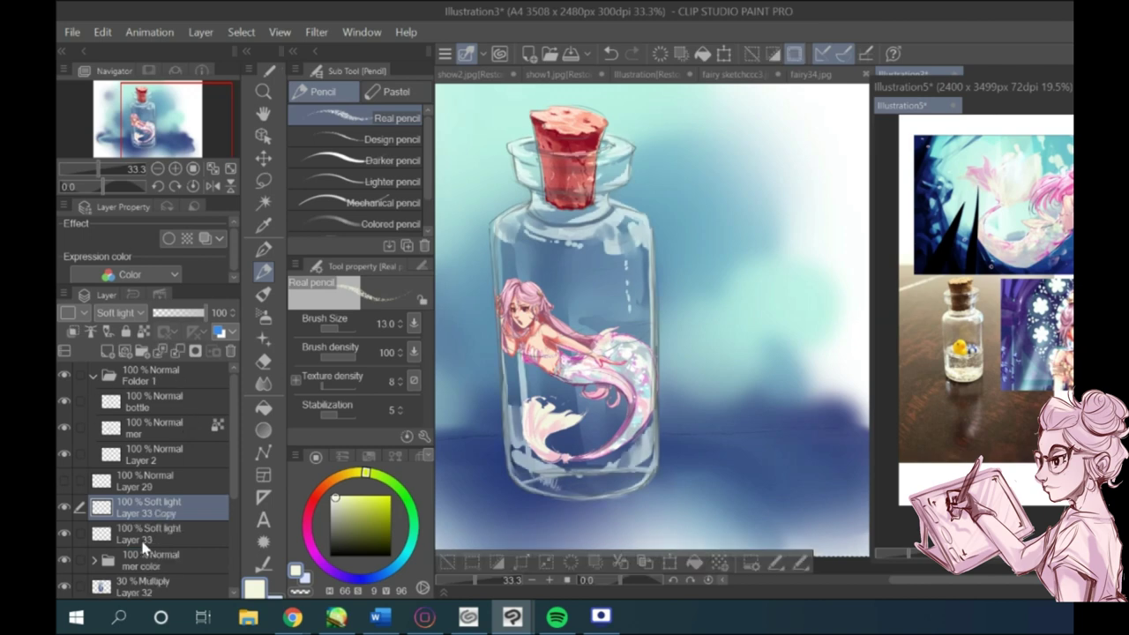
pyautogui.scroll(-2, 596, 318)
pyautogui.scroll(3, 564, 269)
# Step: Set Layer 33 Copy to Add (Glow) and its opacity to 66%
pyautogui.click(120, 313)
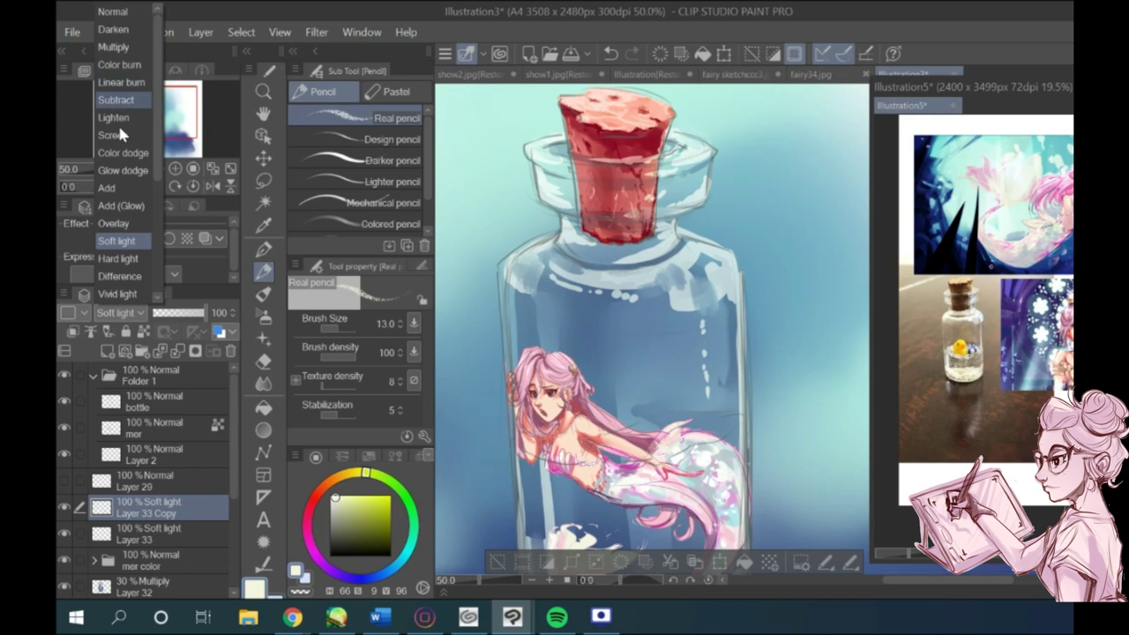
pyautogui.scroll(-2, 119, 194)
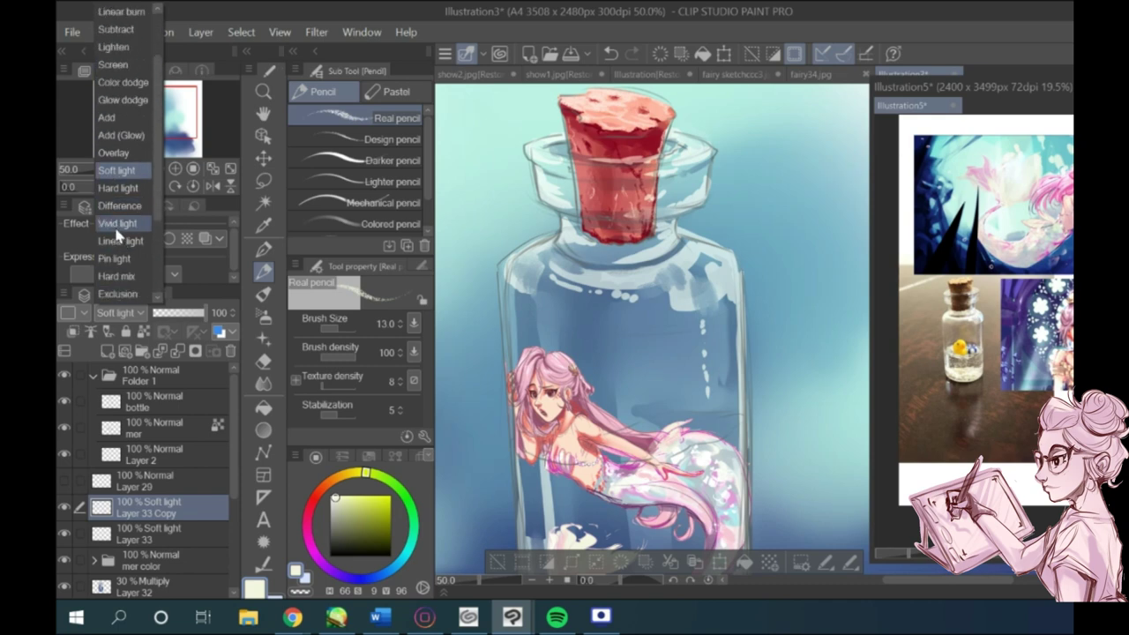
pyautogui.scroll(1, 120, 212)
pyautogui.click(122, 190)
pyautogui.scroll(-3, 574, 265)
pyautogui.scroll(1, 573, 265)
pyautogui.scroll(-1, 574, 264)
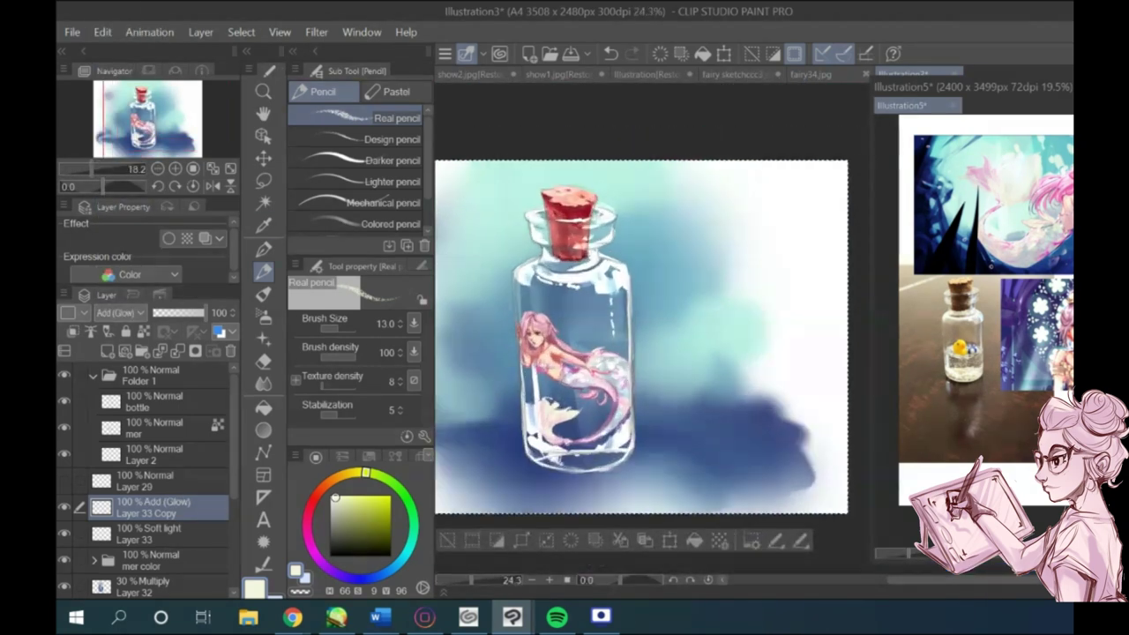
pyautogui.scroll(3, 573, 256)
pyautogui.moveTo(202, 313); pyautogui.dragTo(187, 315)
pyautogui.scroll(-2, 573, 264)
# Step: Add a new layer above the mer color folder and paint a pale sheen through the bottle's body with Gouache at size 373.3
pyautogui.click(148, 533)
pyautogui.click(108, 351)
pyautogui.scroll(-1, 142, 494)
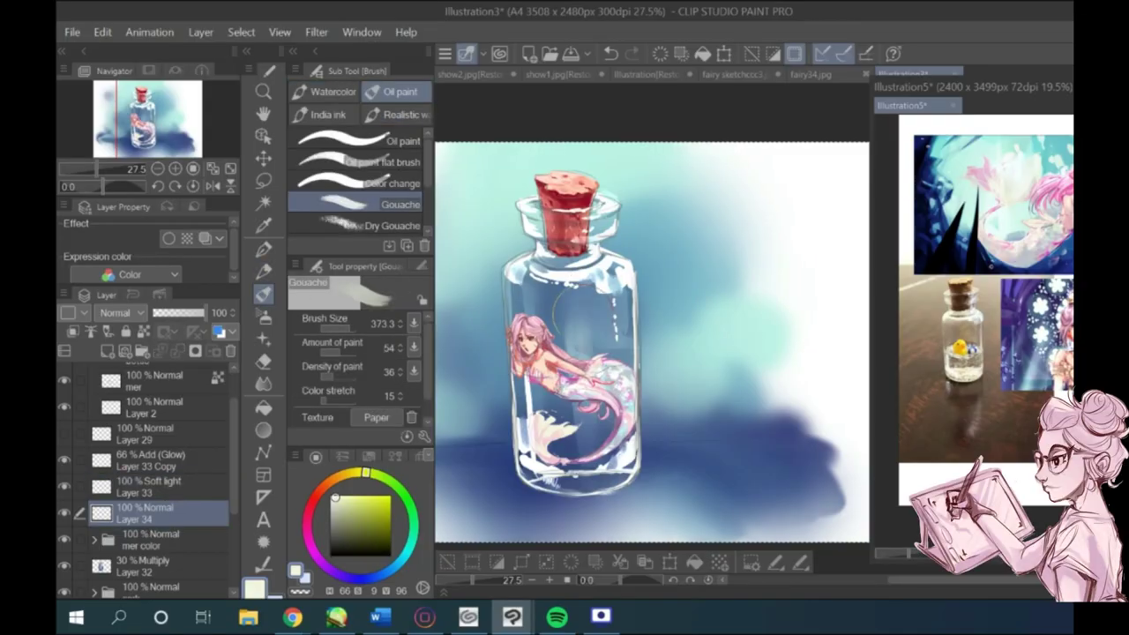
pyautogui.moveTo(557, 304)
pyautogui.mouseDown()
pyautogui.moveTo(577, 441)
pyautogui.moveTo(573, 371)
pyautogui.moveTo(608, 282)
pyautogui.moveTo(533, 281)
pyautogui.moveTo(538, 362)
pyautogui.moveTo(617, 441)
pyautogui.moveTo(547, 467)
pyautogui.moveTo(542, 485)
pyautogui.mouseUp()
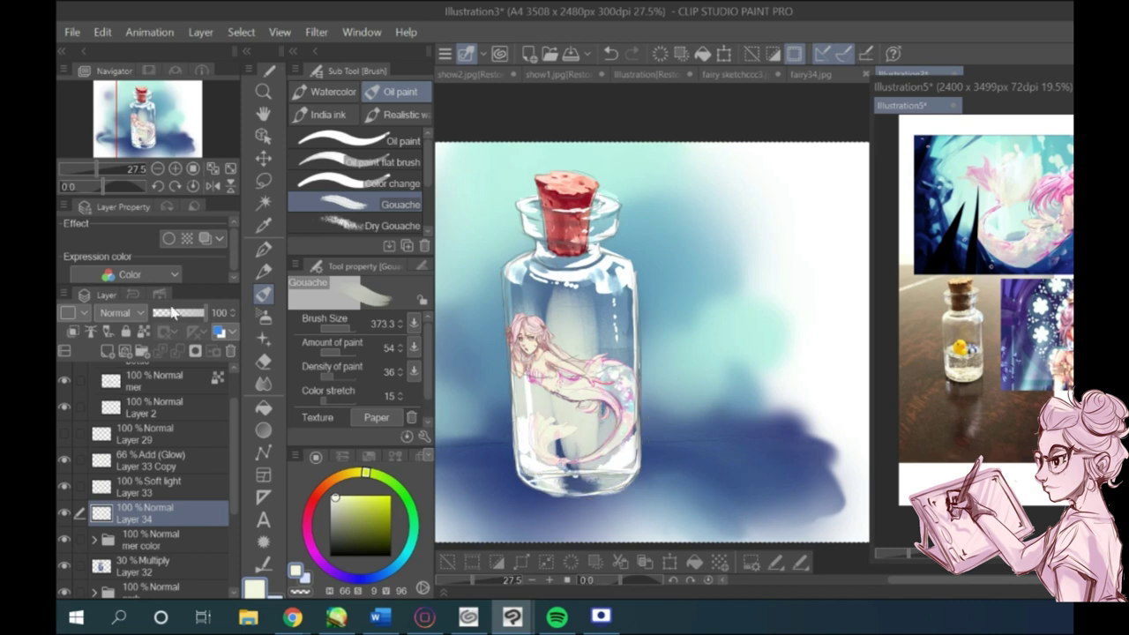
# Step: Paint a pale sheen over the bottle's rim and neck with Gouache at size 266.8, and set Layer 34's opacity to 49%
pyautogui.click(343, 328)
pyautogui.moveTo(522, 237); pyautogui.dragTo(609, 211)
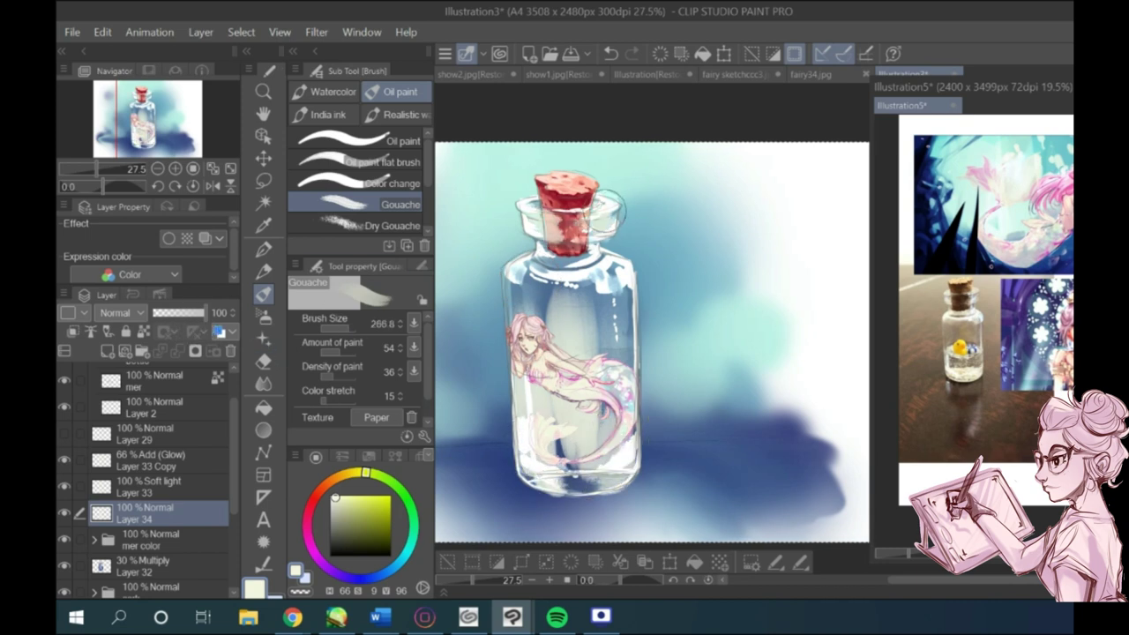
pyautogui.click(178, 313)
pyautogui.scroll(-2, 578, 397)
pyautogui.scroll(5, 578, 441)
pyautogui.scroll(-4, 578, 481)
pyautogui.scroll(1, 487, 331)
# Step: Select Layer 33 Copy and set the secondary colour to a very pale blue (H 225, S 7, V 100)
pyautogui.click(143, 466)
pyautogui.click(306, 579)
pyautogui.click(333, 494)
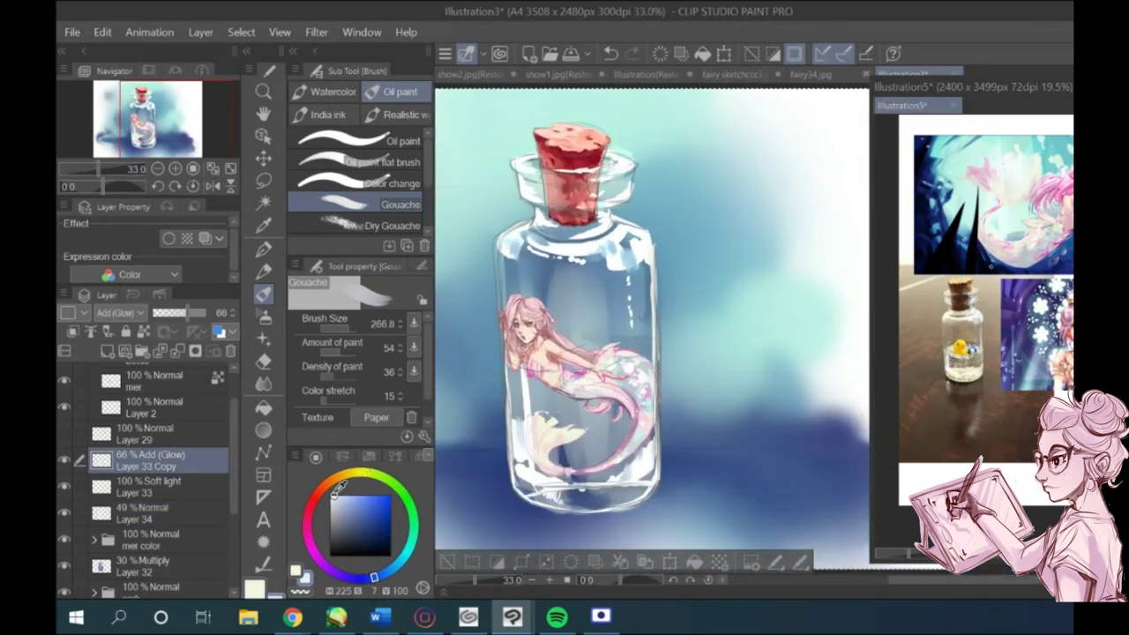
# Step: Draw near-white highlight strokes down the far side of the bottle from shoulder to tail on Layer 33 Copy with the G-pen at size 49.8
pyautogui.click(264, 249)
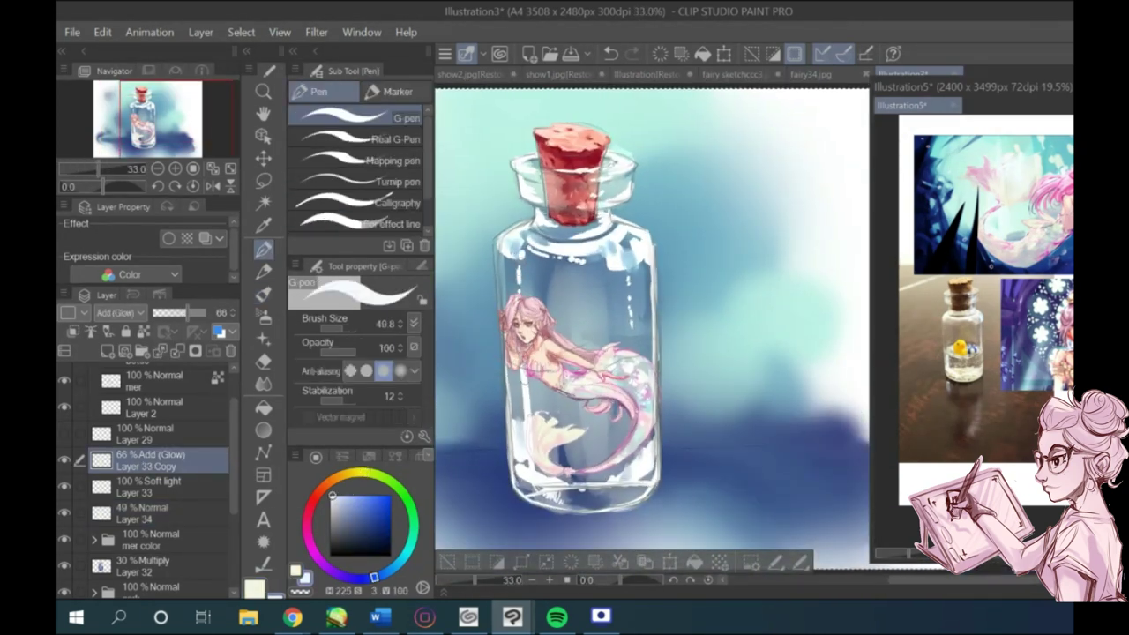
pyautogui.moveTo(627, 255); pyautogui.dragTo(637, 383)
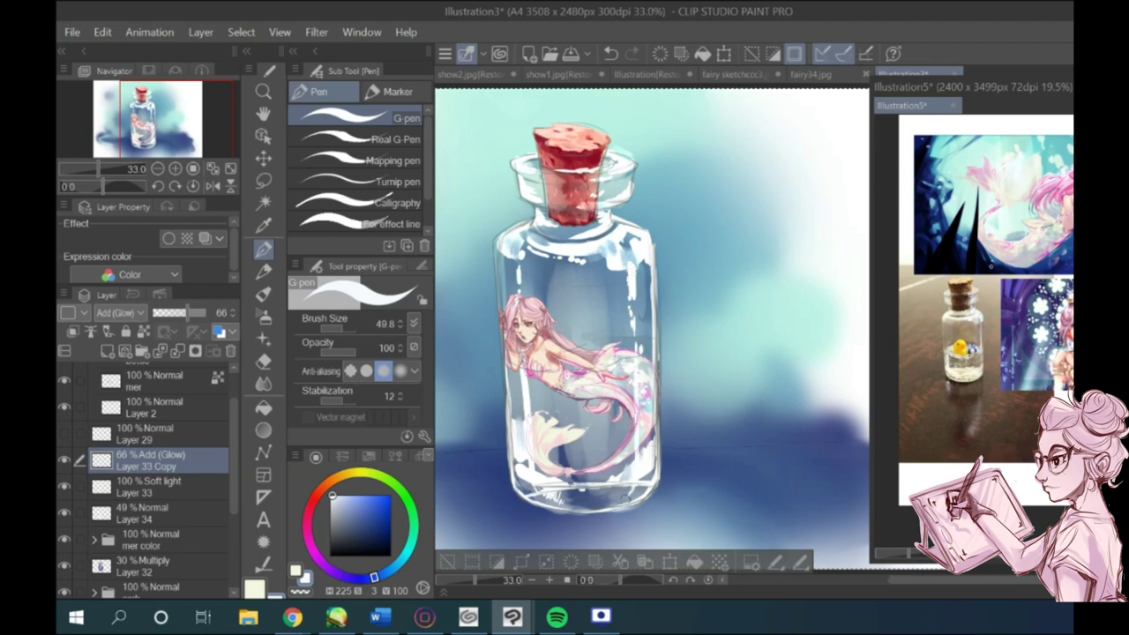
pyautogui.scroll(-3, 504, 404)
pyautogui.scroll(2, 551, 328)
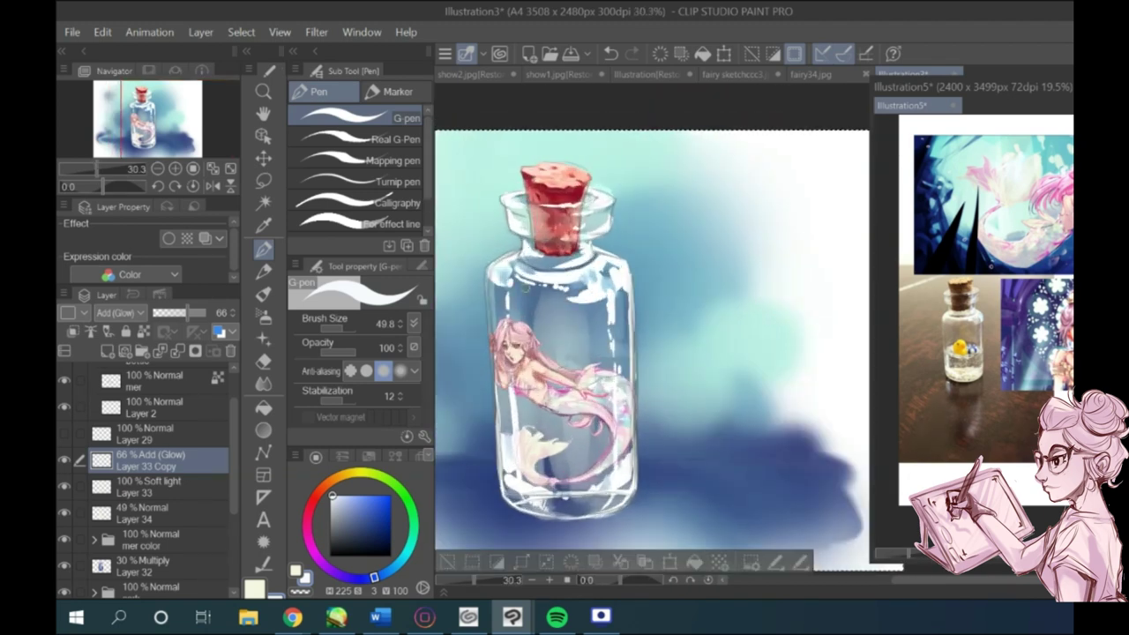
pyautogui.scroll(1, 596, 292)
# Step: Soften the pale sheen on Layer 34 in the bottle's body using Gouache at size 266.8 with transparent colour
pyautogui.click(102, 511)
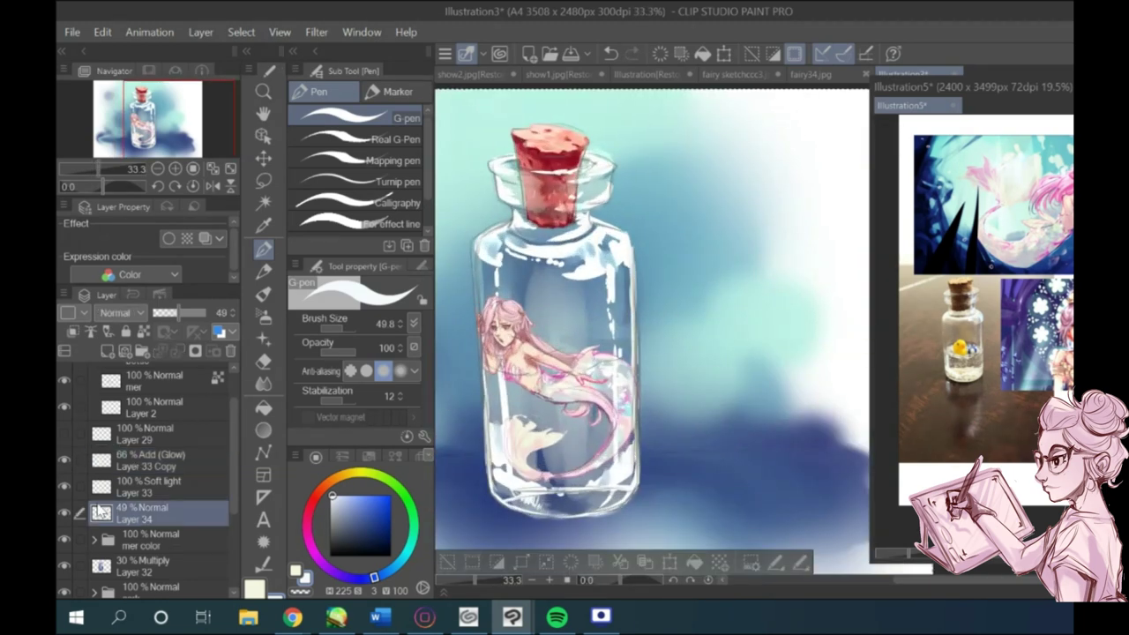
pyautogui.click(64, 512)
pyautogui.click(64, 513)
pyautogui.click(264, 361)
pyautogui.click(264, 295)
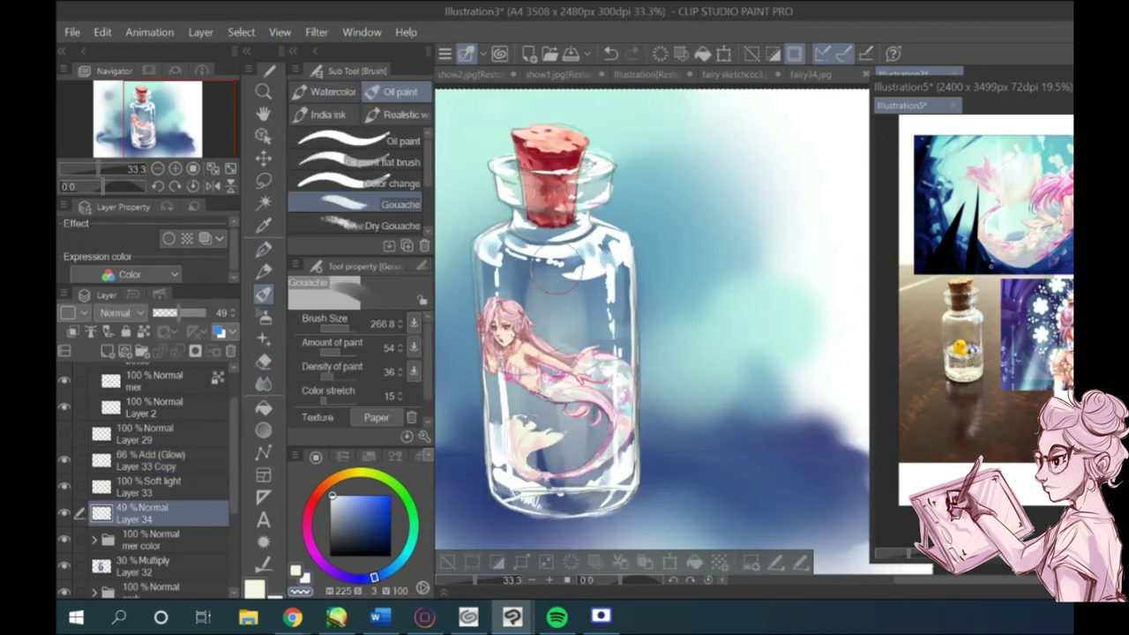
pyautogui.scroll(-3, 494, 420)
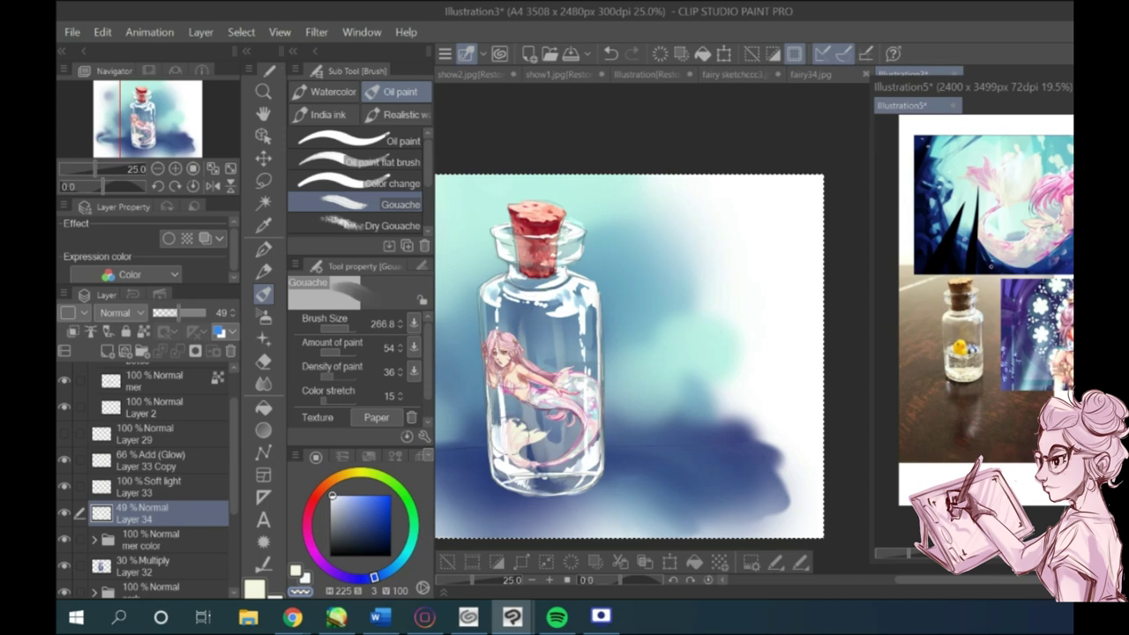
pyautogui.scroll(-1, 494, 353)
pyautogui.scroll(3, 530, 317)
pyautogui.scroll(-3, 449, 305)
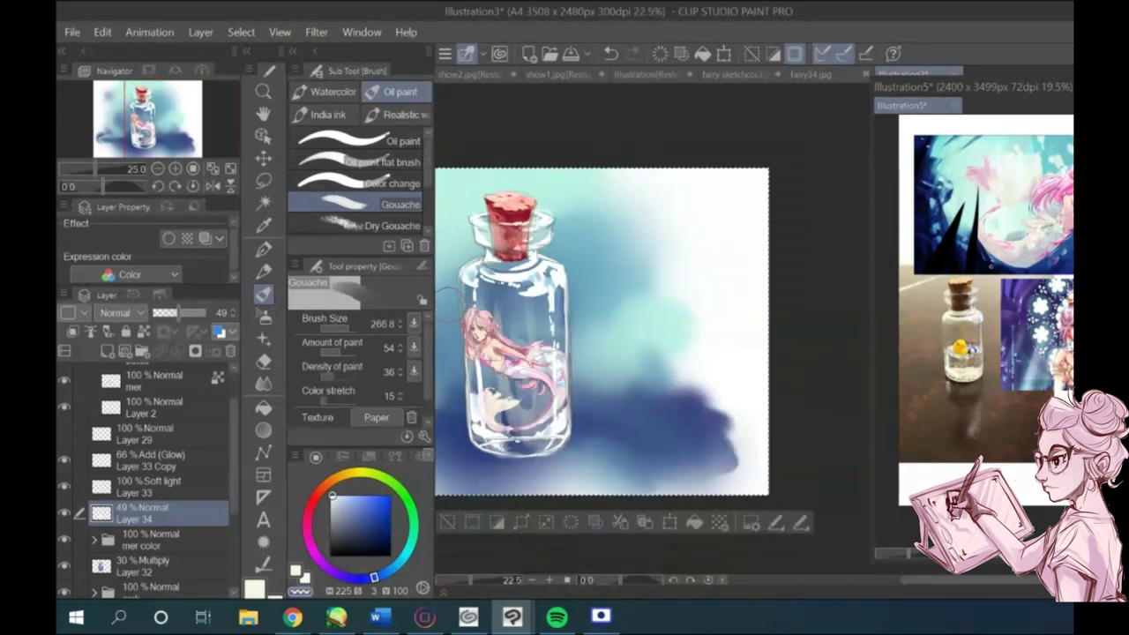
pyautogui.scroll(2, 478, 393)
# Step: Add a new layer above Layer 34 and paint pale reflections along the bottle's side and base with Gouache at size 42.1
pyautogui.click(106, 352)
pyautogui.click(295, 572)
pyautogui.click(341, 329)
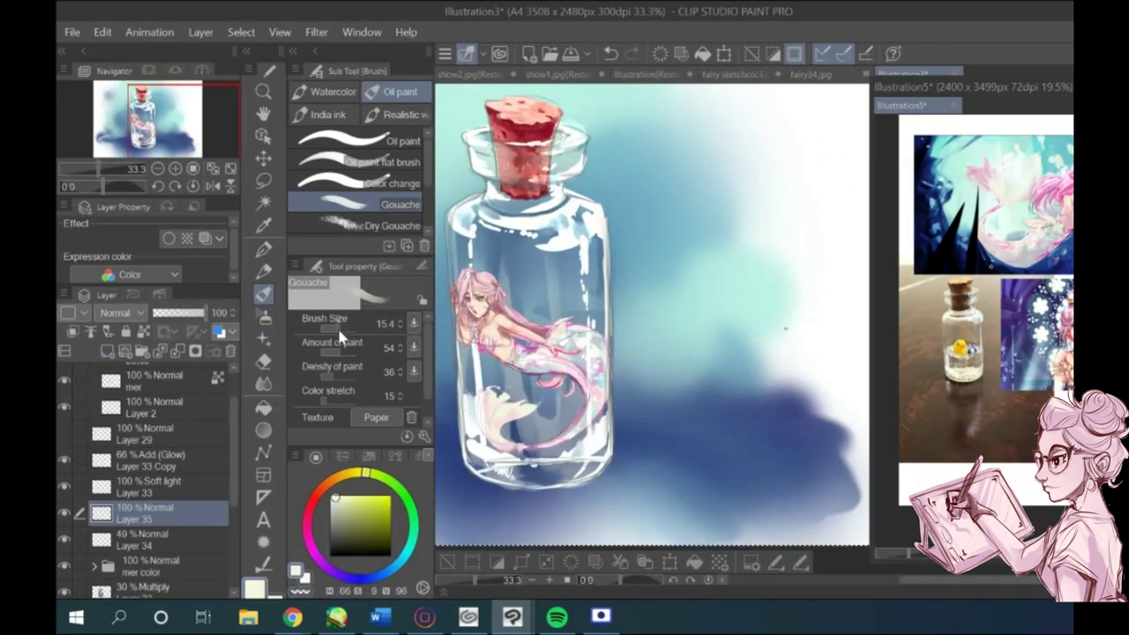
pyautogui.click(342, 329)
pyautogui.moveTo(603, 259); pyautogui.dragTo(605, 439)
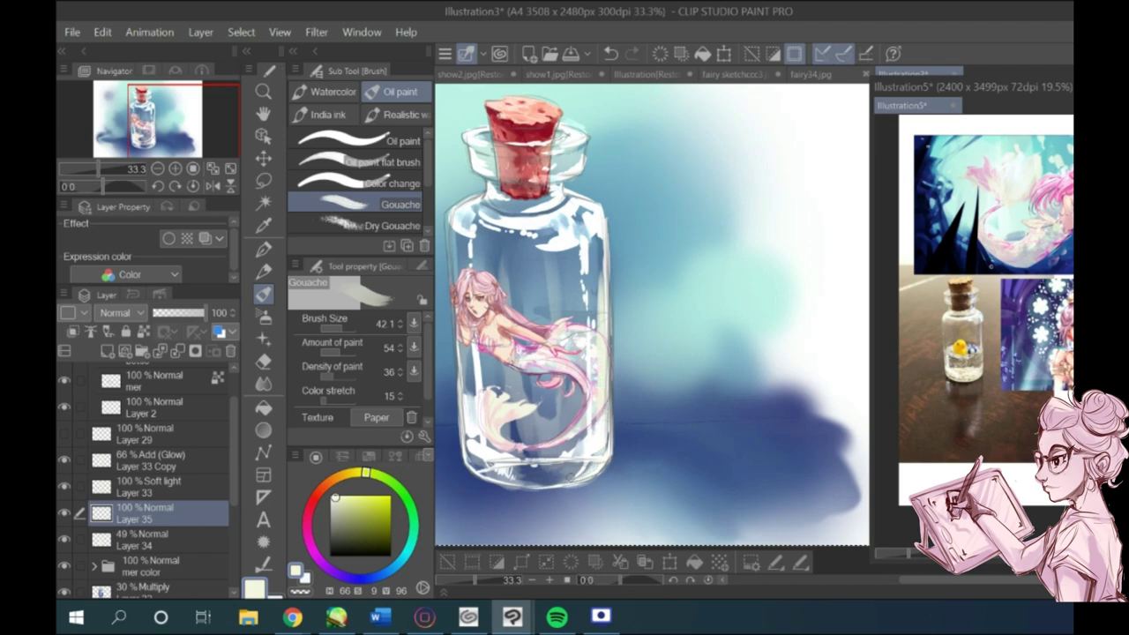
pyautogui.moveTo(569, 477); pyautogui.dragTo(585, 472)
# Step: Set Layer 35's blending mode to Screen and its opacity to 18%
pyautogui.click(187, 313)
pyautogui.scroll(-2, 547, 494)
pyautogui.scroll(3, 471, 366)
pyautogui.click(117, 313)
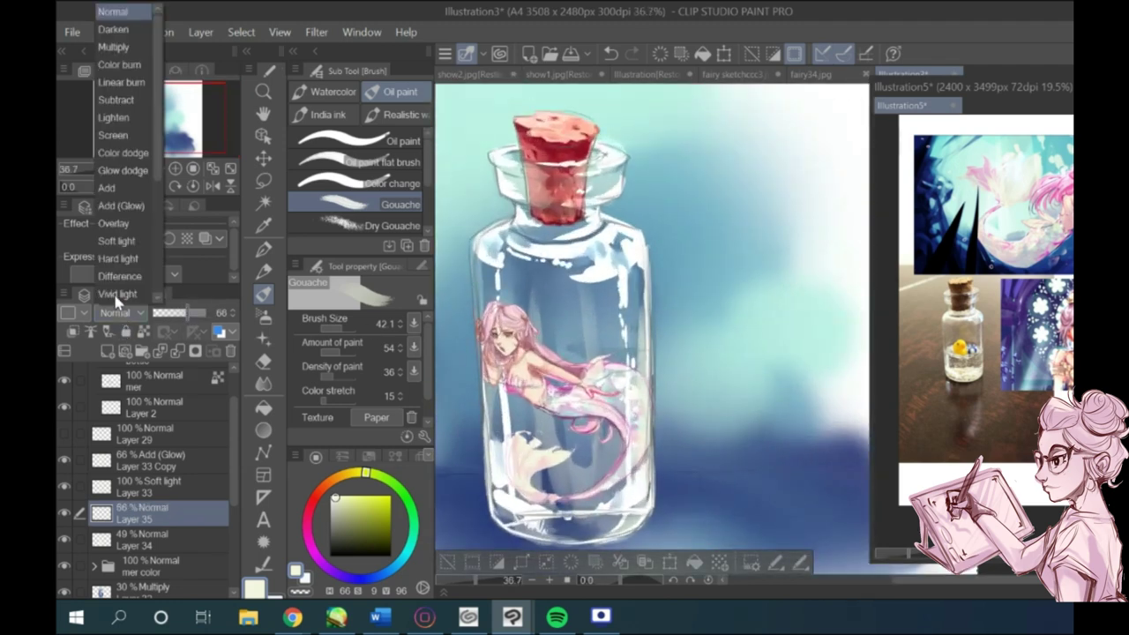
pyautogui.click(121, 205)
pyautogui.moveTo(171, 315); pyautogui.dragTo(162, 313)
pyautogui.click(122, 313)
pyautogui.click(114, 136)
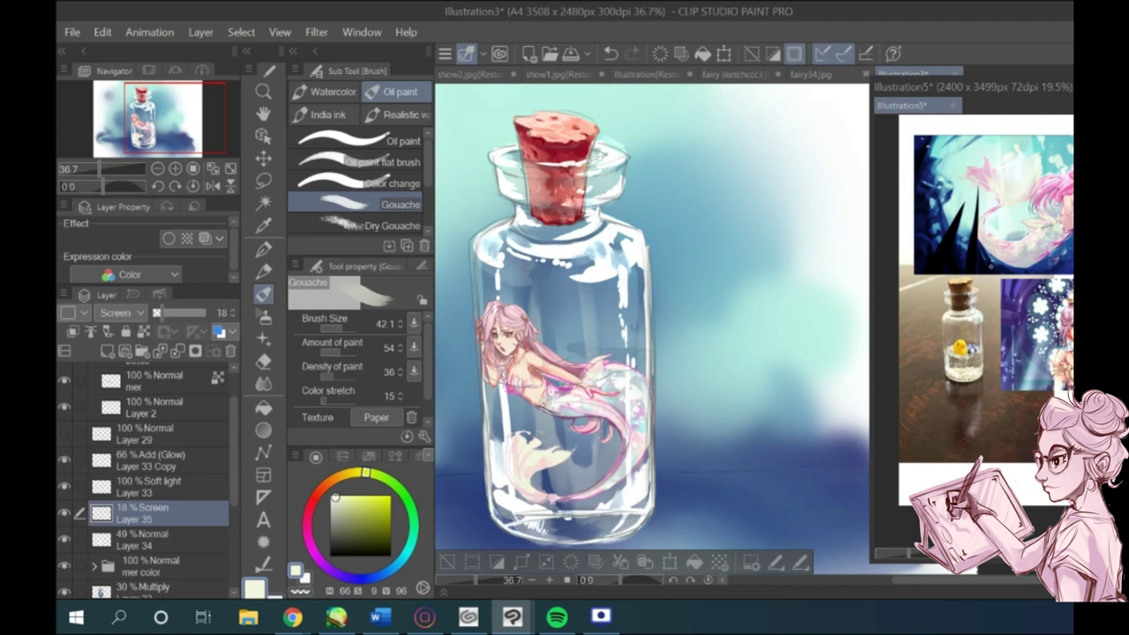
# Step: Examine the glass highlights and sheen over the whole bottle at several zoom levels
pyautogui.scroll(-2, 569, 300)
pyautogui.scroll(2, 569, 300)
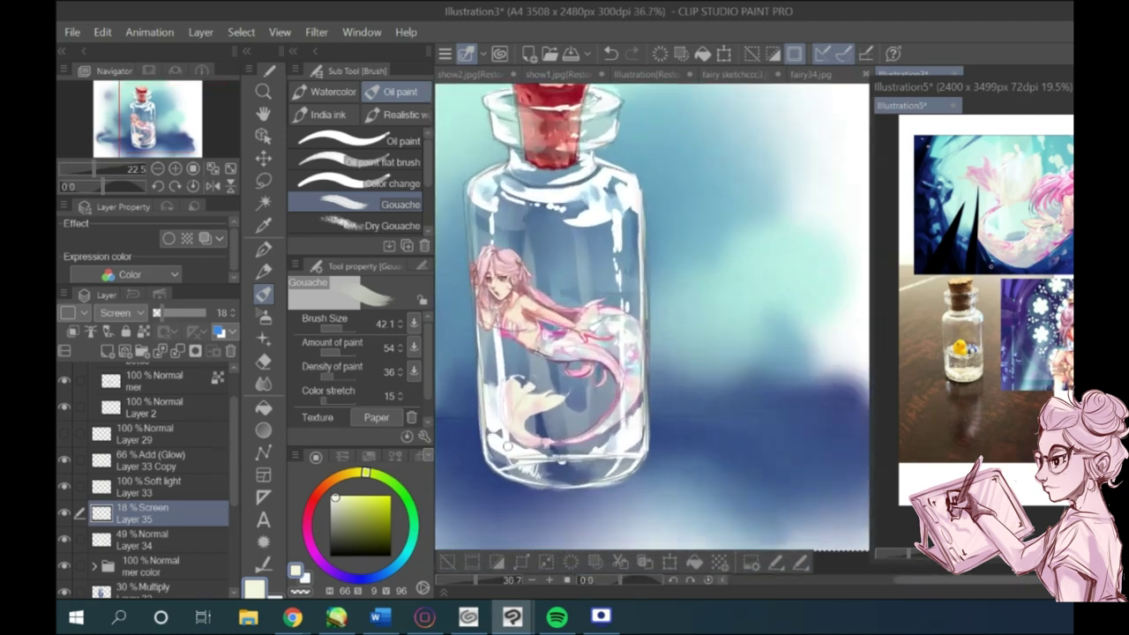
pyautogui.scroll(-2, 569, 300)
pyautogui.scroll(2, 569, 282)
pyautogui.scroll(-2, 573, 273)
pyautogui.scroll(1, 573, 273)
pyautogui.scroll(3, 639, 331)
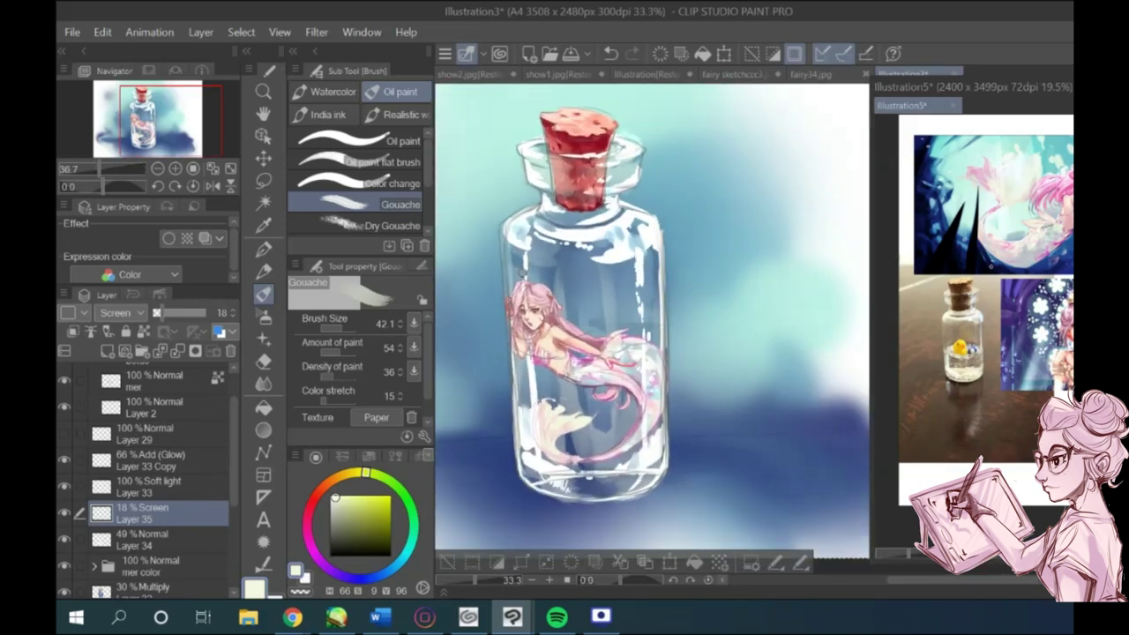
pyautogui.scroll(2, 653, 314)
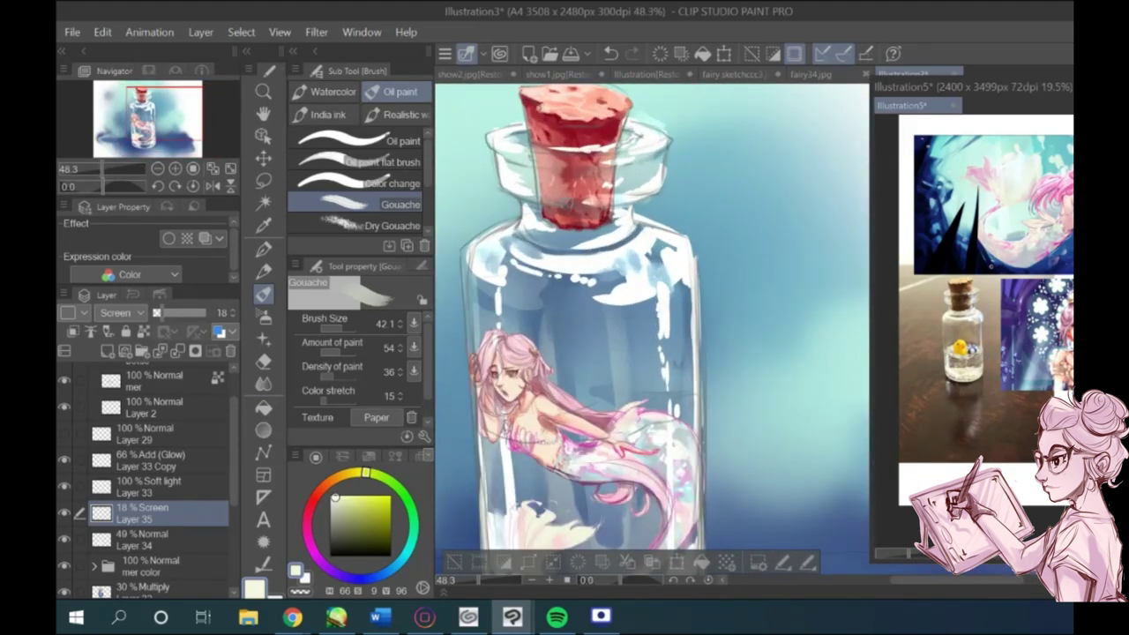
pyautogui.scroll(-2, 565, 353)
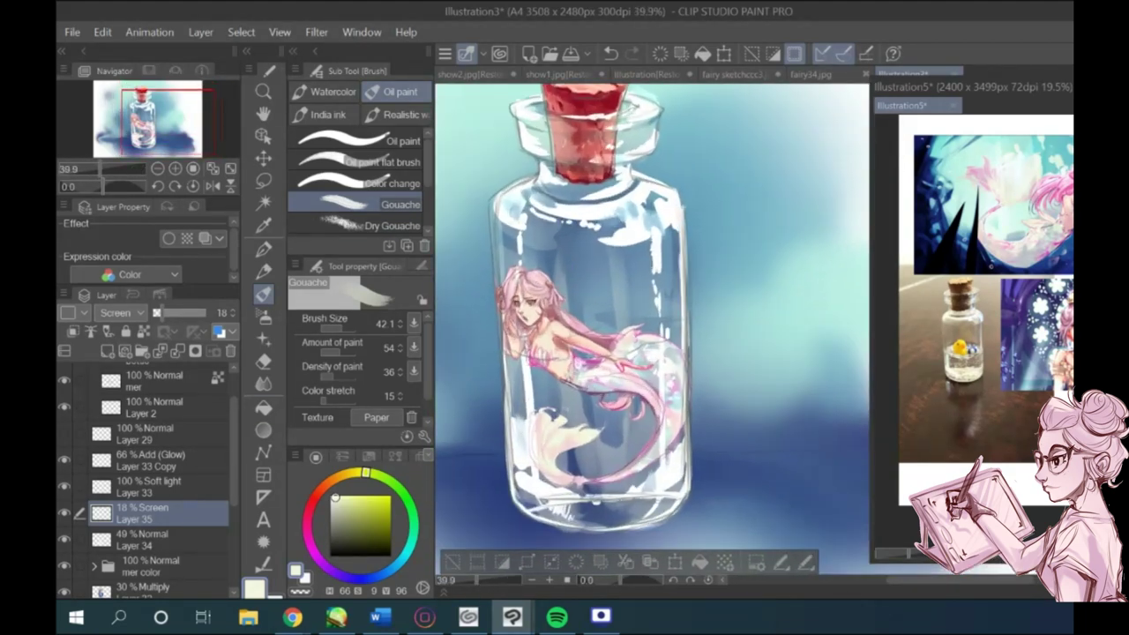
# Step: Sample a dark blue from the glass, paint it across the lower cork on a new layer, and set that layer to Multiply
pyautogui.keyDown('alt'); pyautogui.click(575, 344); pyautogui.keyUp('alt')
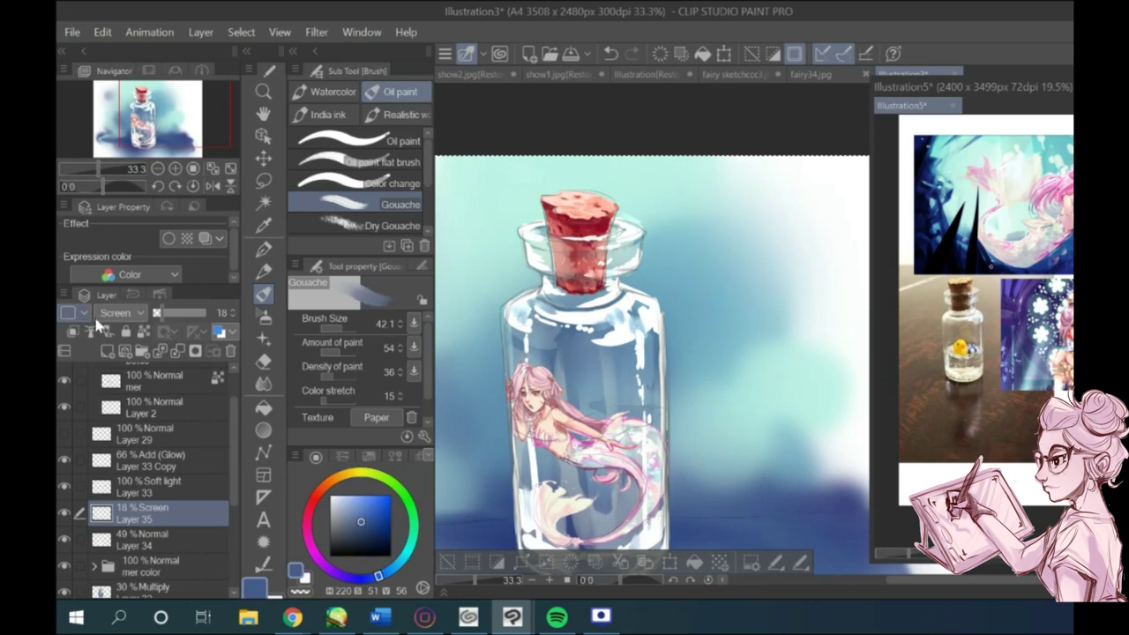
pyautogui.click(107, 352)
pyautogui.scroll(3, 608, 257)
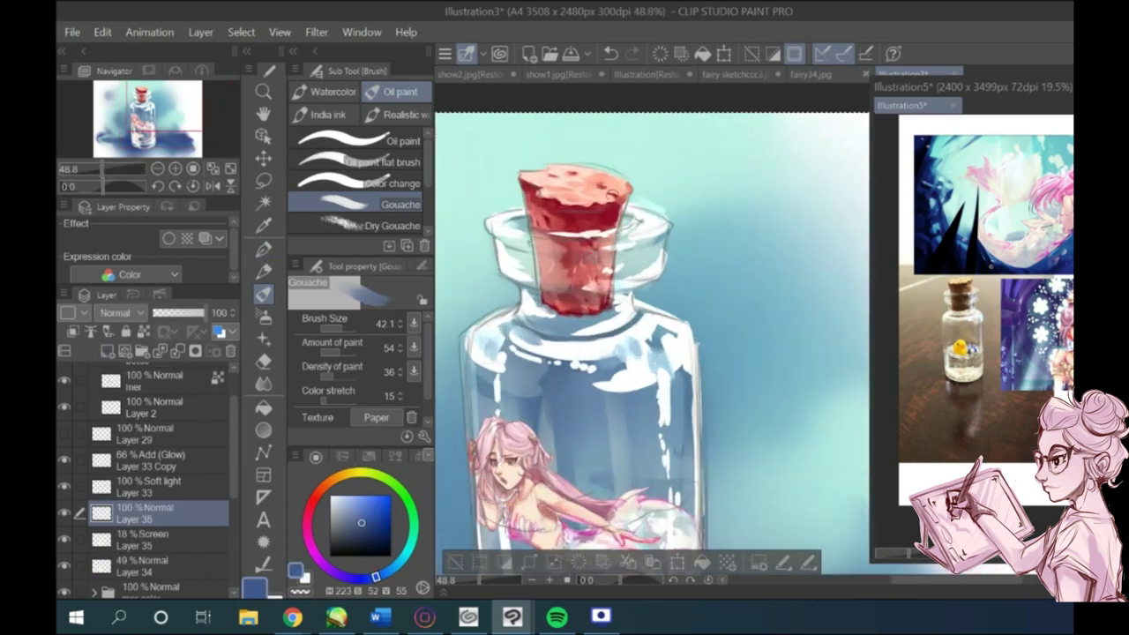
pyautogui.click(115, 312)
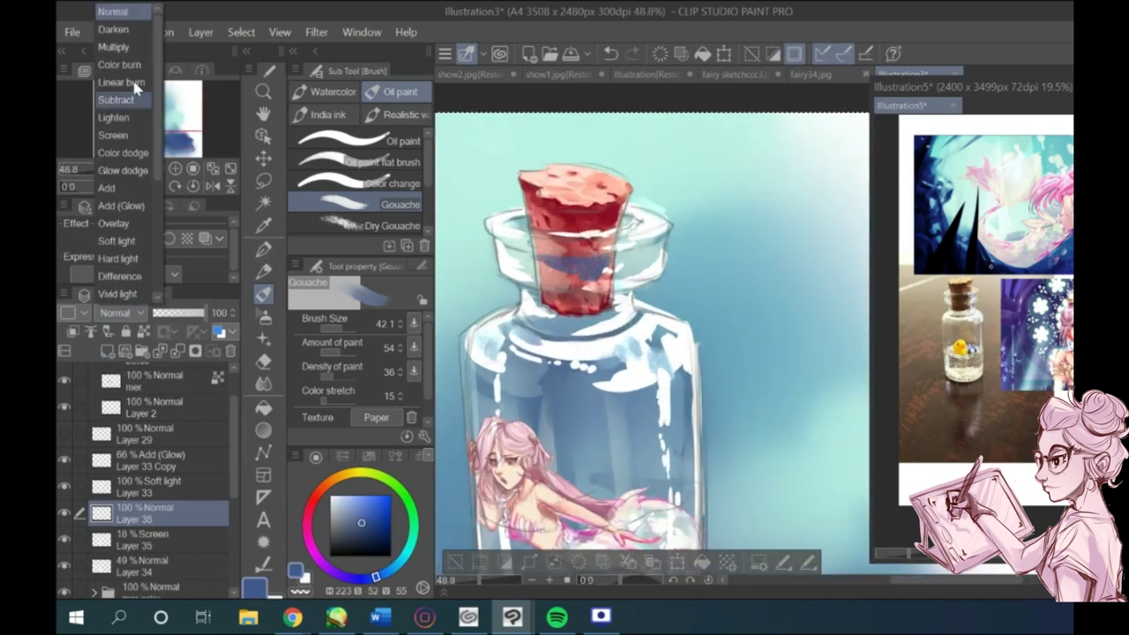
pyautogui.click(113, 35)
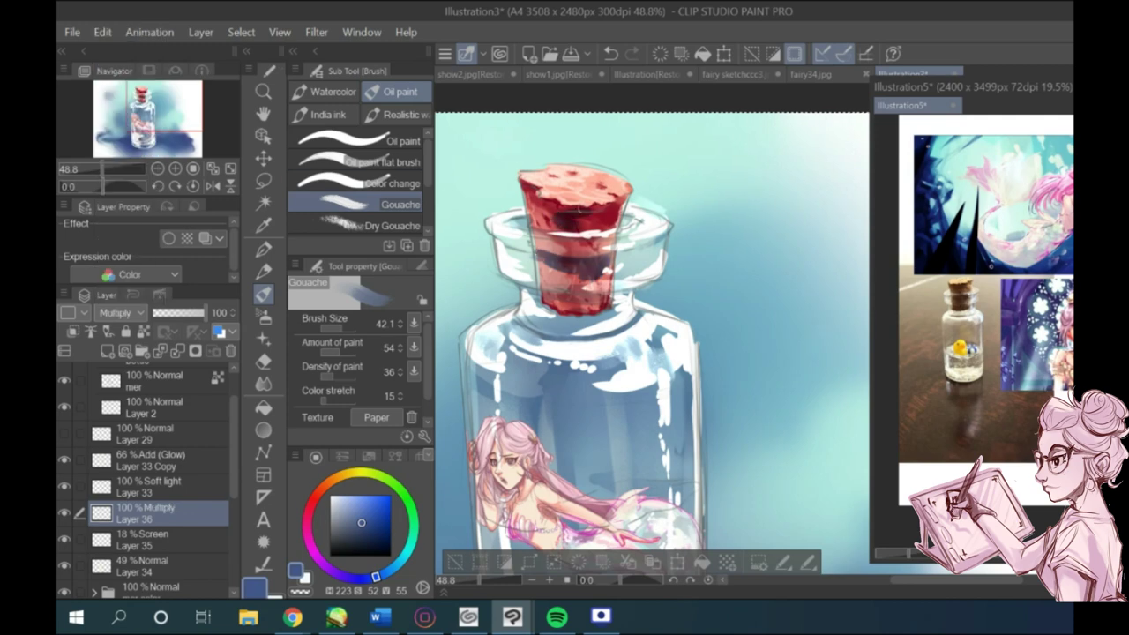
# Step: Refine the dark shadows on the cork inside the neck with Gouache at size 42.1 and the Hard eraser at size 21.5
pyautogui.press('e')
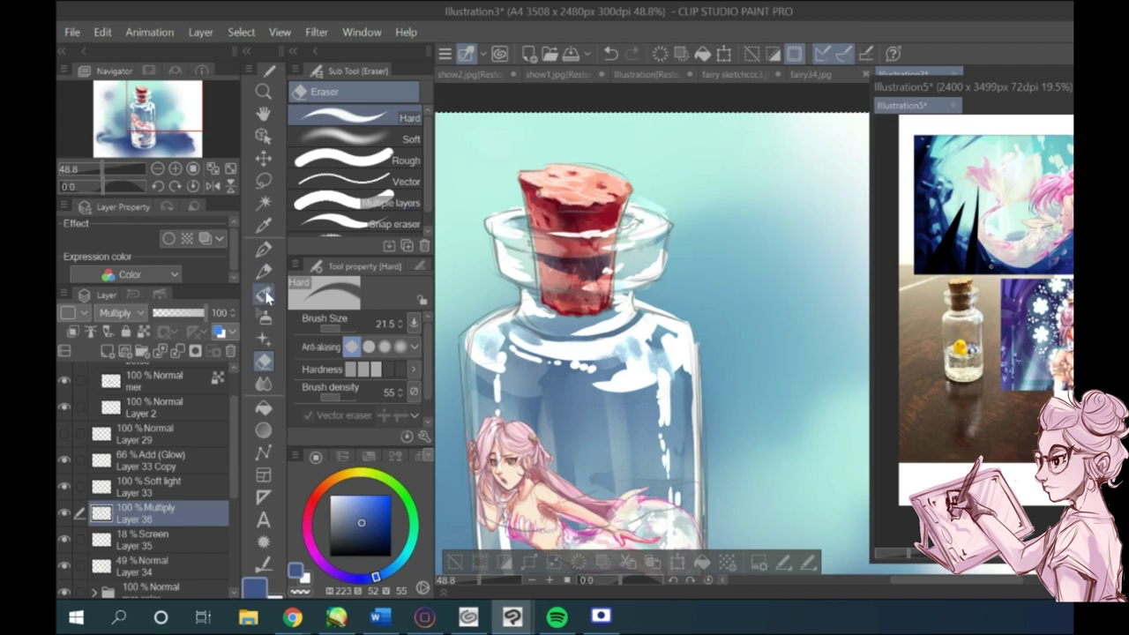
pyautogui.press('b')
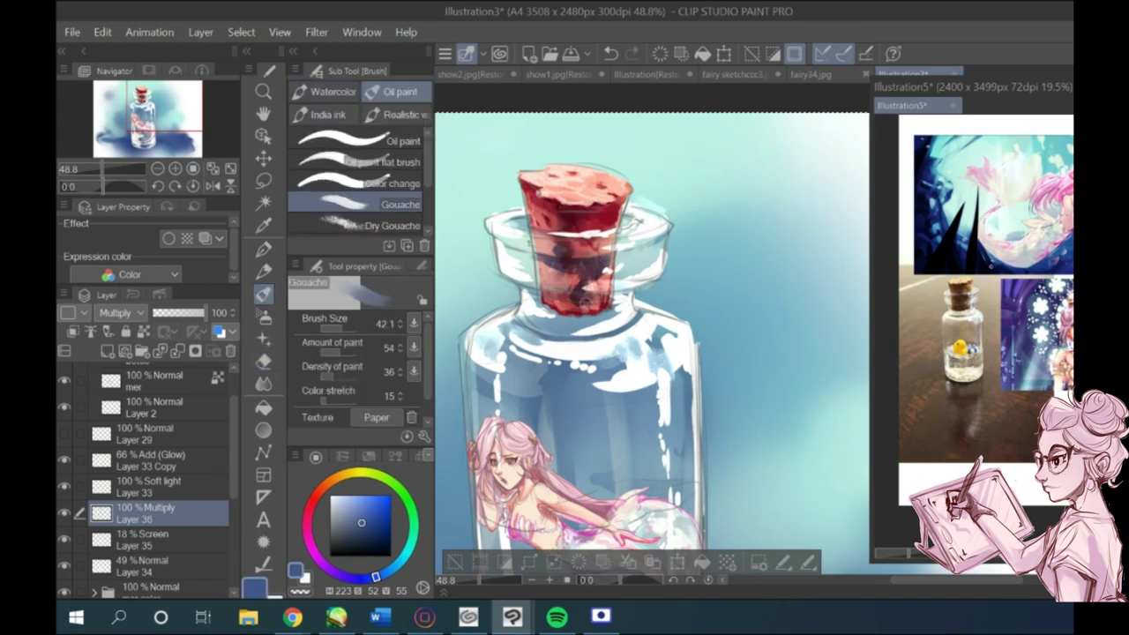
pyautogui.moveTo(572, 308)
pyautogui.mouseDown()
pyautogui.moveTo(603, 306)
pyautogui.moveTo(555, 313)
pyautogui.moveTo(585, 333)
pyautogui.moveTo(548, 328)
pyautogui.mouseUp()
pyautogui.scroll(-2, 531, 231)
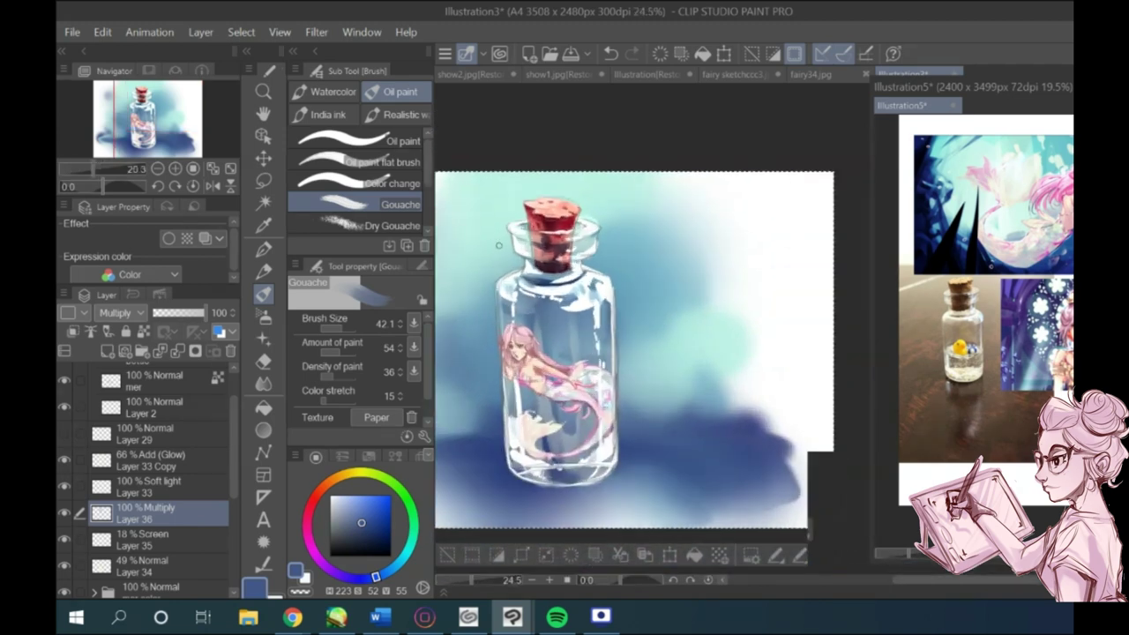
pyautogui.scroll(1, 529, 234)
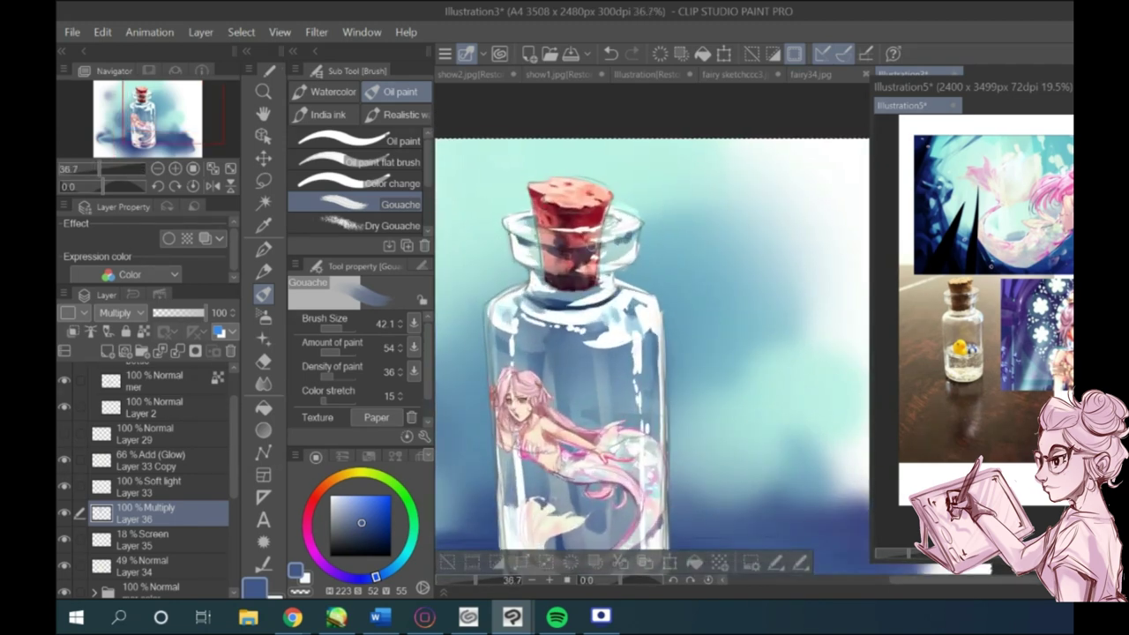
pyautogui.press('e')
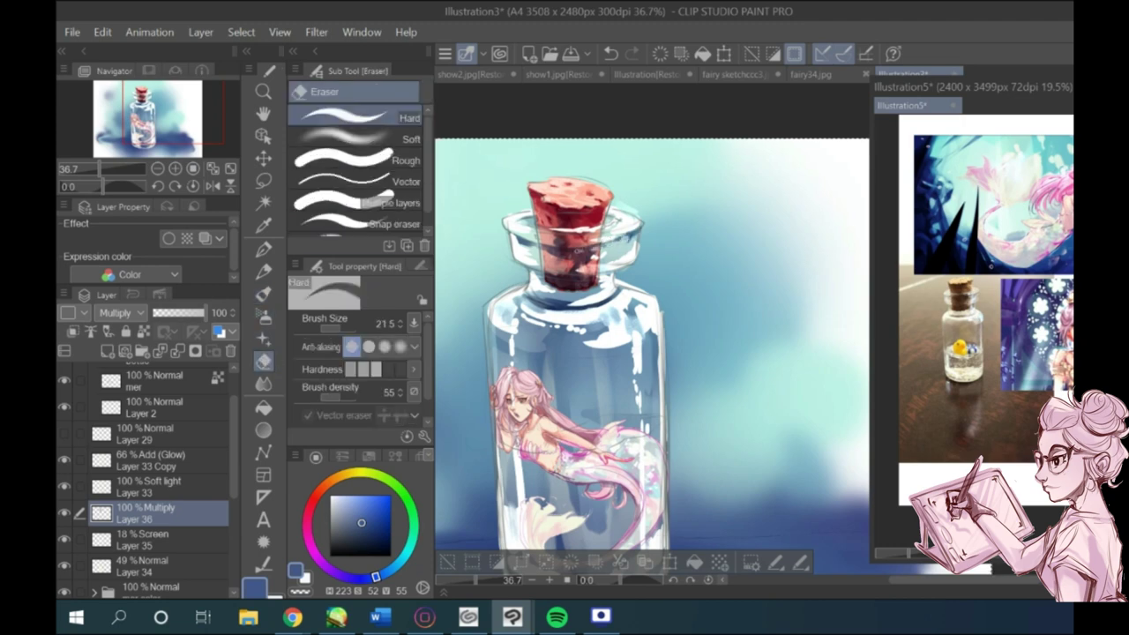
pyautogui.scroll(-1, 521, 240)
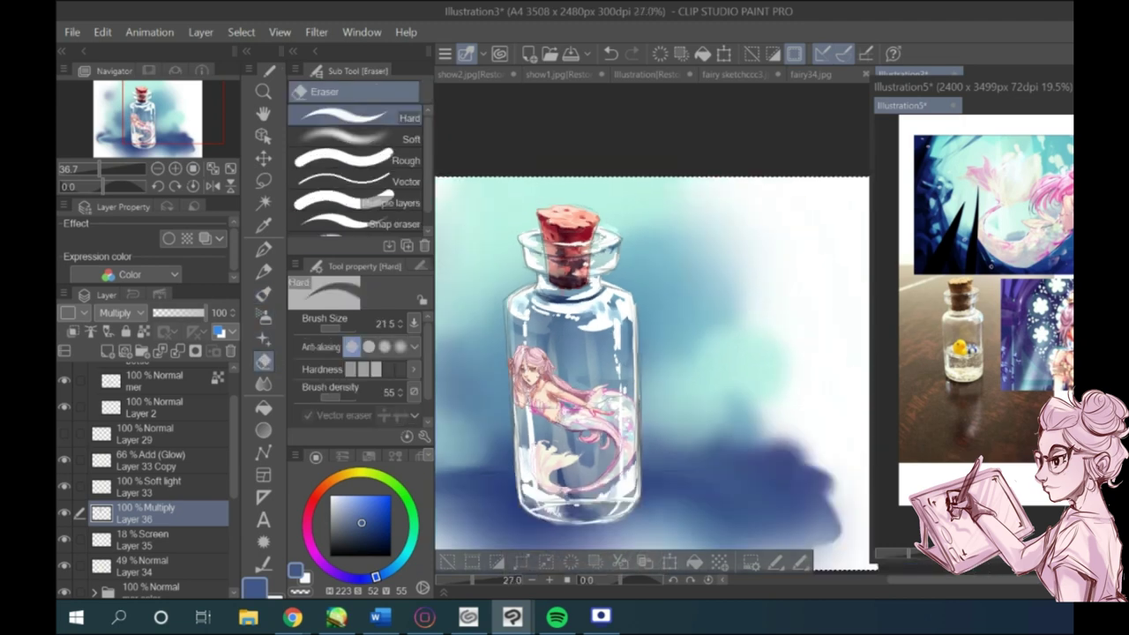
pyautogui.scroll(2, 529, 247)
# Step: Paint a dark blue shadow around the base of the bottle's neck with Gouache and trim it with the Hard eraser at size 21.5
pyautogui.press('b')
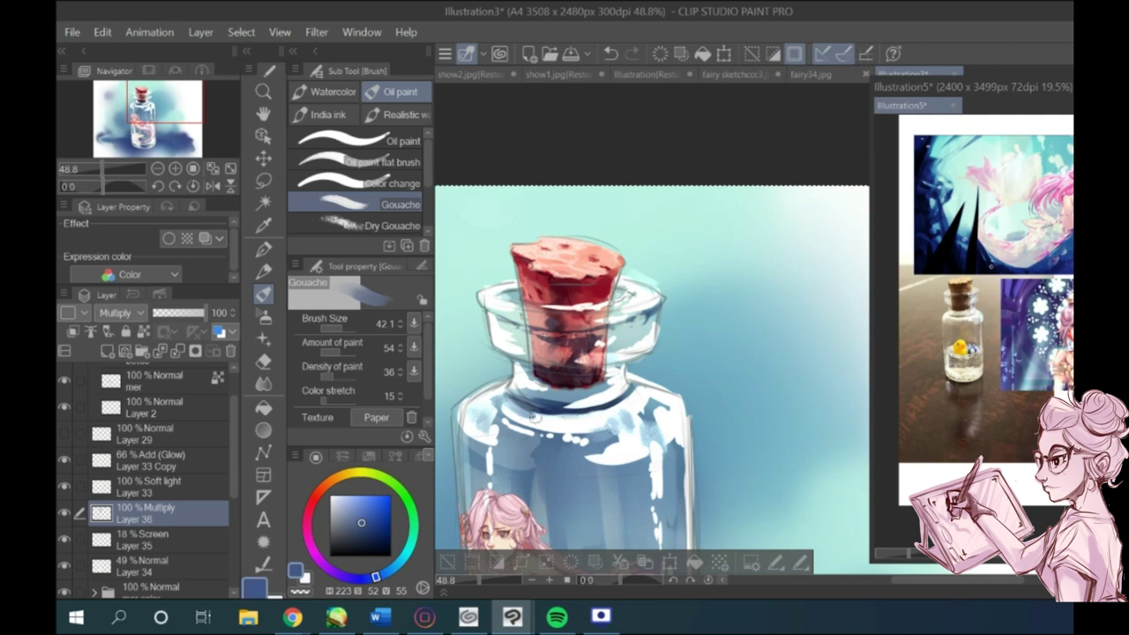
pyautogui.press('j')
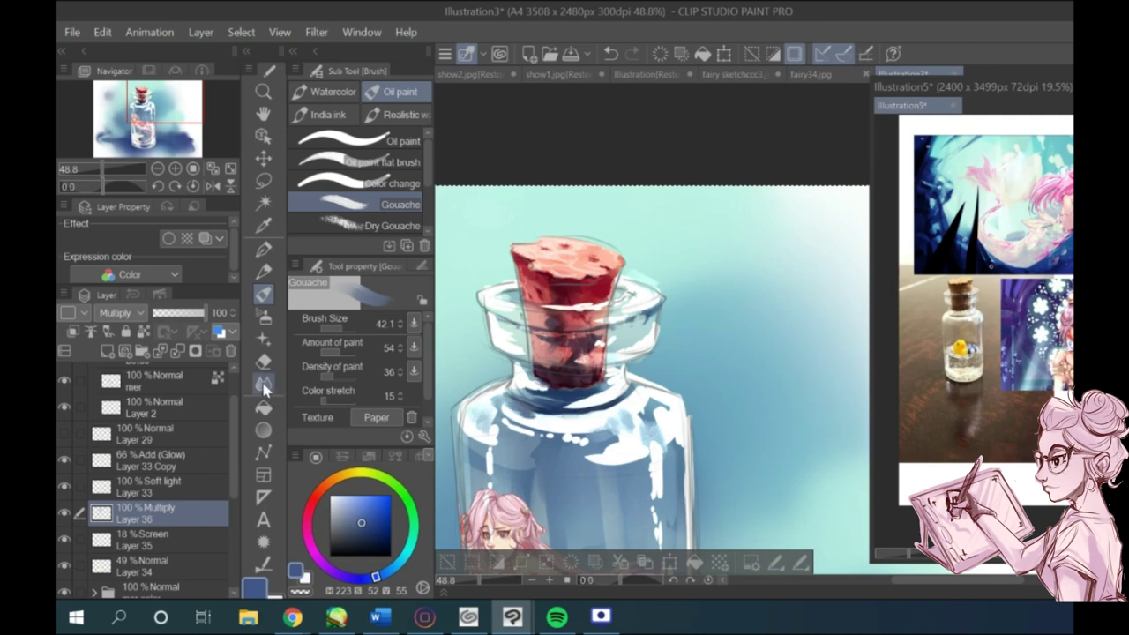
pyautogui.click(270, 361)
pyautogui.moveTo(583, 402); pyautogui.dragTo(523, 397)
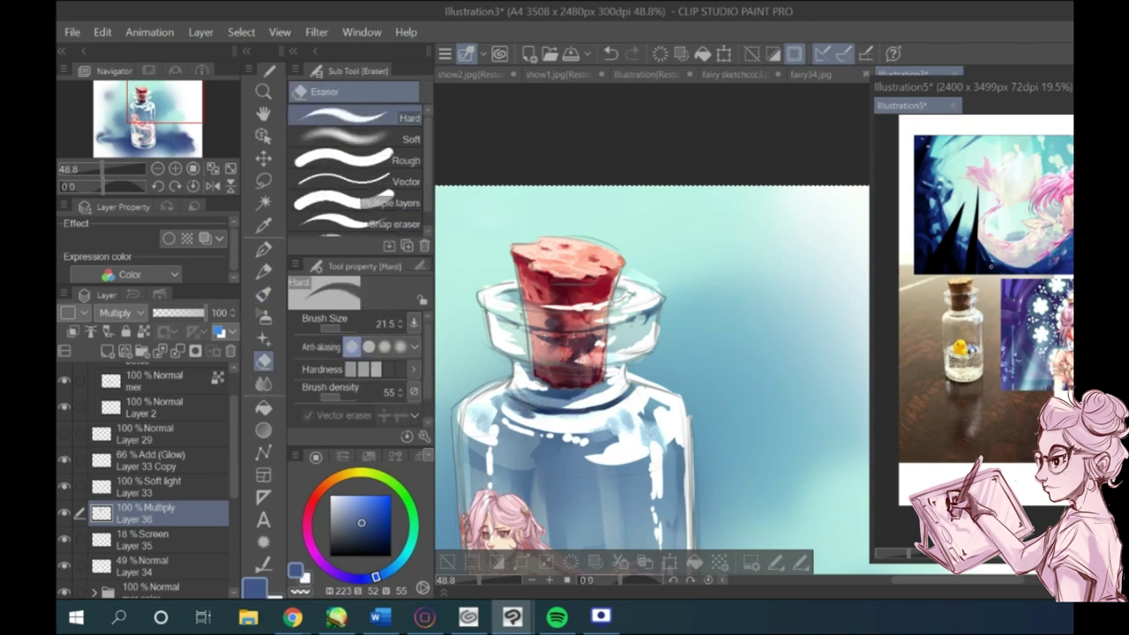
pyautogui.scroll(-3, 521, 328)
pyautogui.scroll(2, 535, 444)
# Step: Shade the bottle's outer side edge on Layer 36 with Gouache at size 97.5, and switch to transparent colour for blending
pyautogui.click(263, 294)
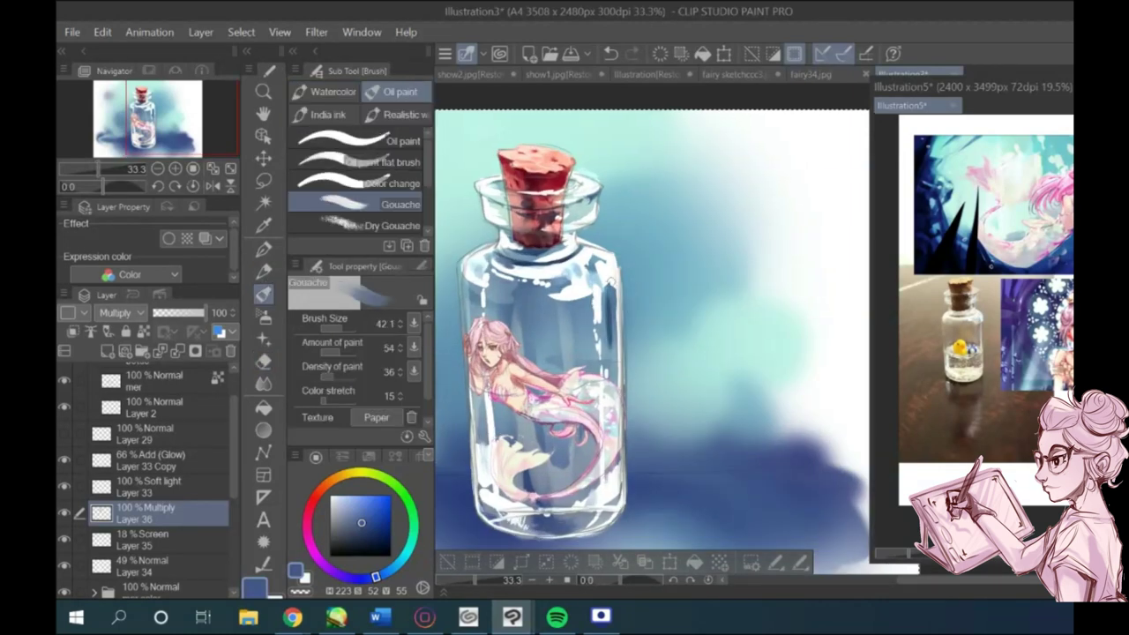
pyautogui.click(346, 327)
pyautogui.moveTo(613, 301)
pyautogui.mouseDown()
pyautogui.moveTo(610, 392)
pyautogui.moveTo(607, 300)
pyautogui.mouseUp()
pyautogui.click(299, 593)
pyautogui.scroll(-3, 561, 334)
pyautogui.scroll(2, 574, 296)
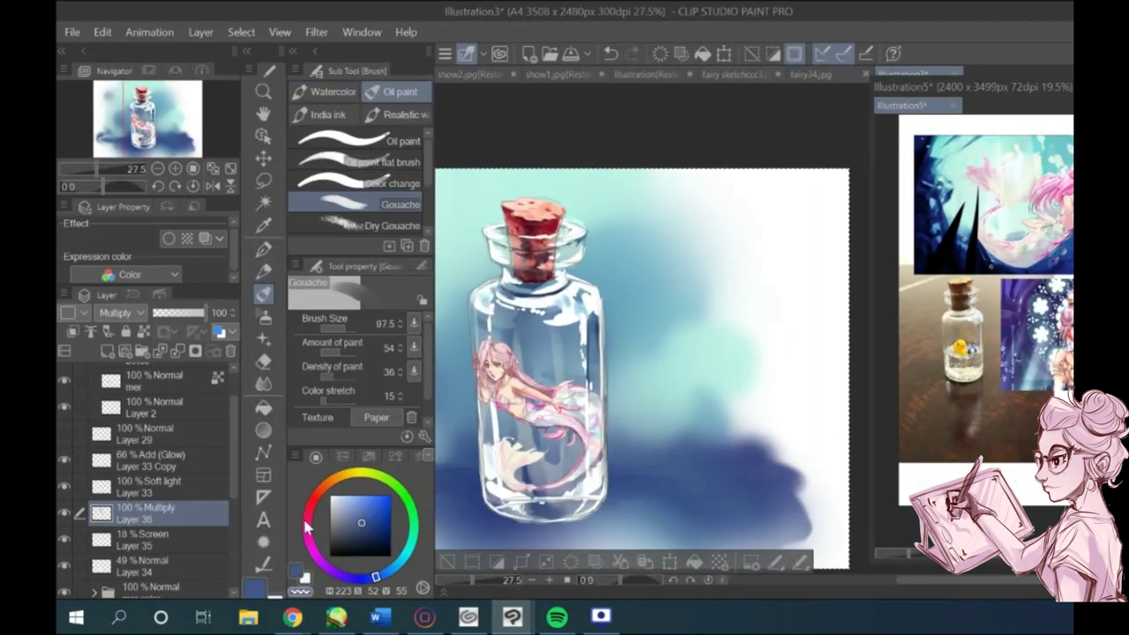
# Step: Paint a dark blue vertical shadow through the middle of the bottle on Layer 36 with Gouache at size 97.5
pyautogui.click(296, 570)
pyautogui.moveTo(524, 326)
pyautogui.mouseDown()
pyautogui.moveTo(533, 379)
pyautogui.moveTo(524, 319)
pyautogui.mouseUp()
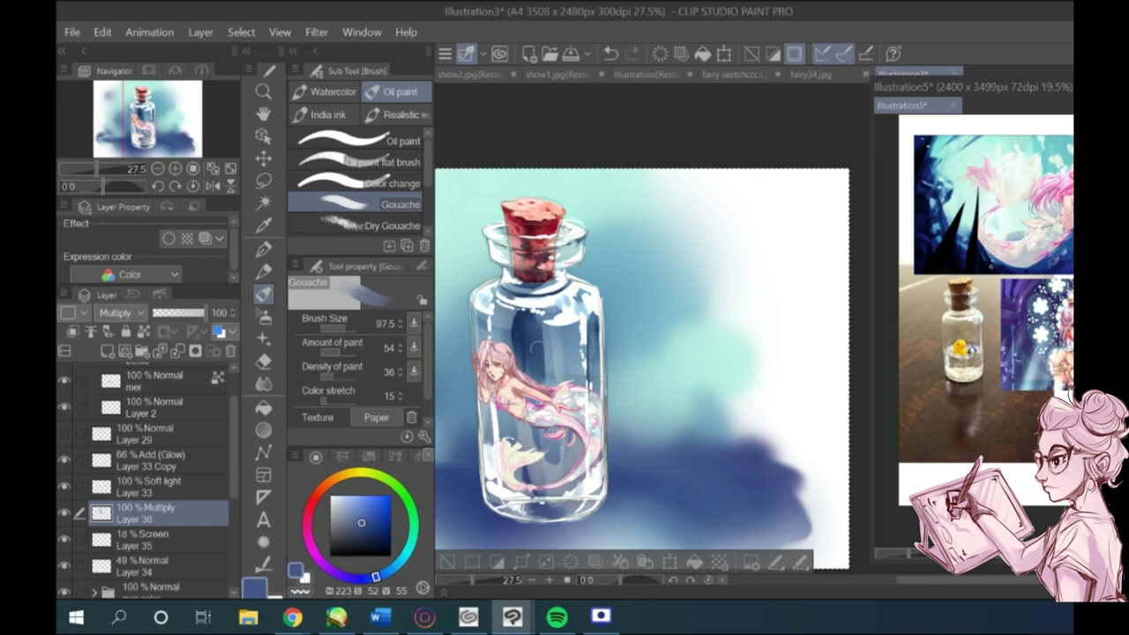
pyautogui.moveTo(527, 418)
pyautogui.mouseDown()
pyautogui.moveTo(531, 469)
pyautogui.moveTo(533, 427)
pyautogui.moveTo(535, 454)
pyautogui.mouseUp()
pyautogui.click(300, 593)
pyautogui.click(348, 327)
pyautogui.moveTo(535, 380); pyautogui.dragTo(531, 347)
pyautogui.click(611, 54)
pyautogui.click(611, 54)
# Step: Soften the dark vertical shadow inside the bottle using transparent Gouache at sizes 42.1, 49.8 and 136.3
pyautogui.click(342, 328)
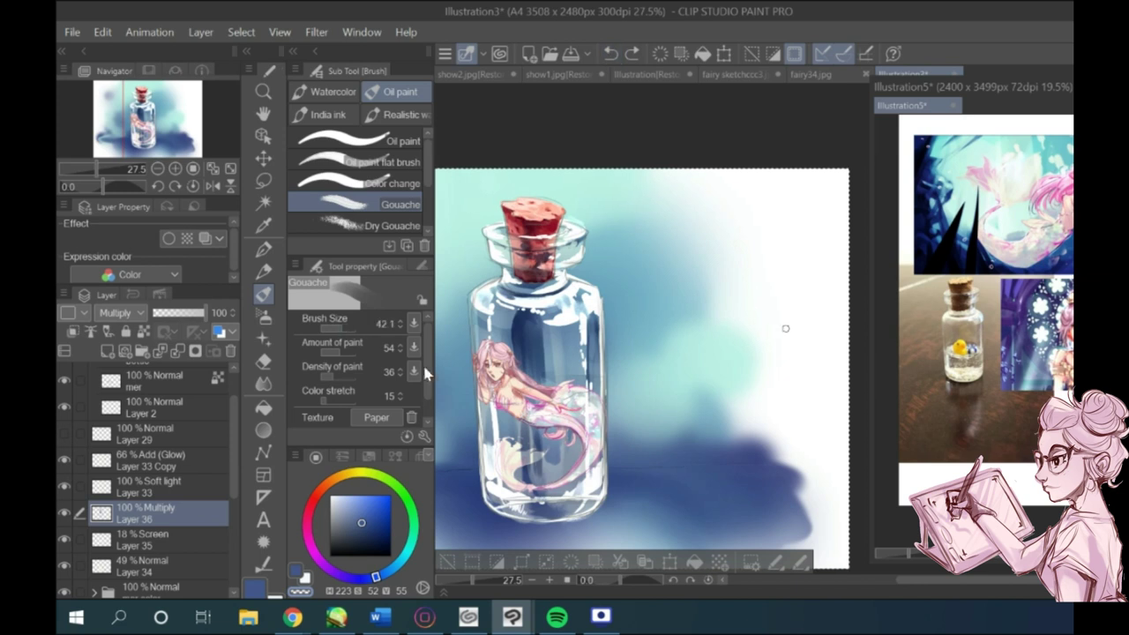
pyautogui.moveTo(538, 453); pyautogui.dragTo(538, 475)
pyautogui.moveTo(539, 348)
pyautogui.mouseDown()
pyautogui.moveTo(542, 381)
pyautogui.moveTo(536, 340)
pyautogui.mouseUp()
pyautogui.click(342, 328)
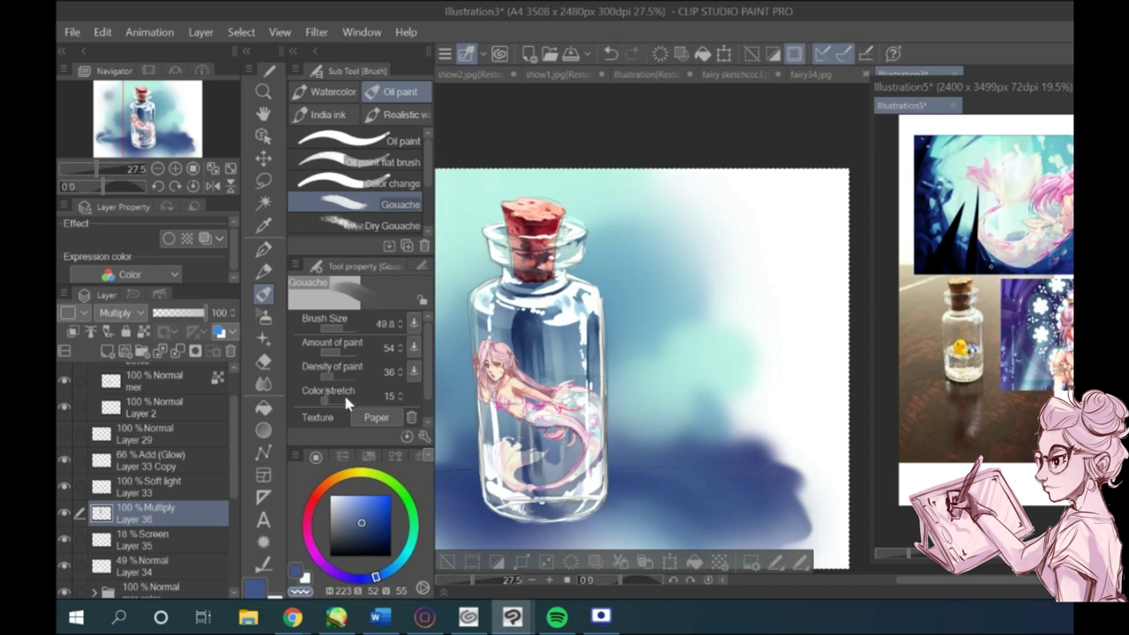
pyautogui.click(346, 325)
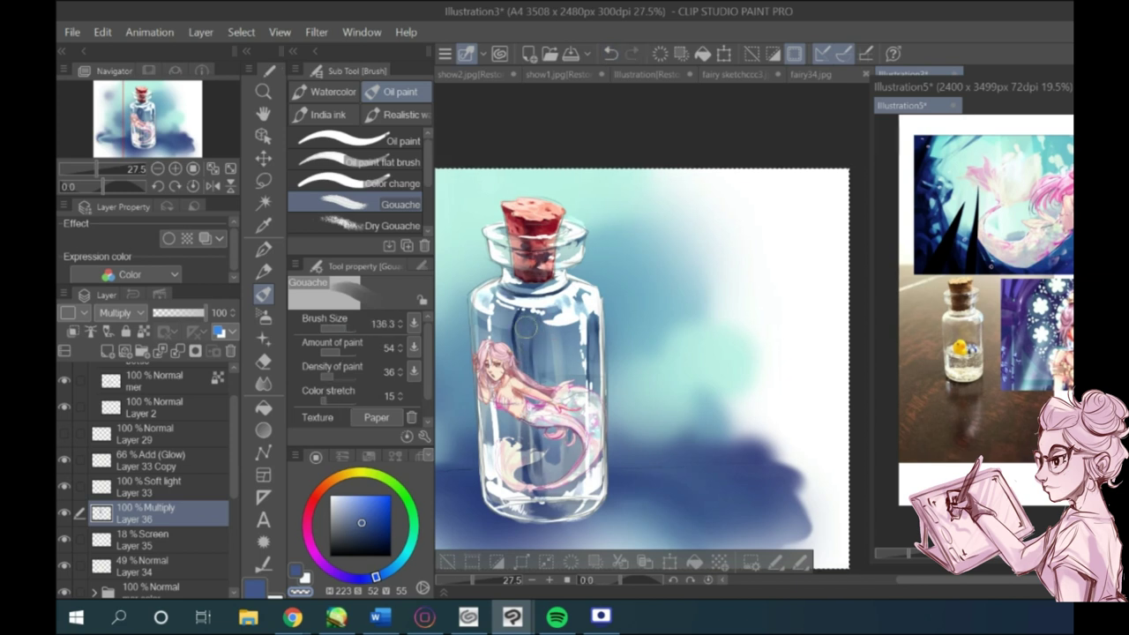
pyautogui.scroll(1, 466, 431)
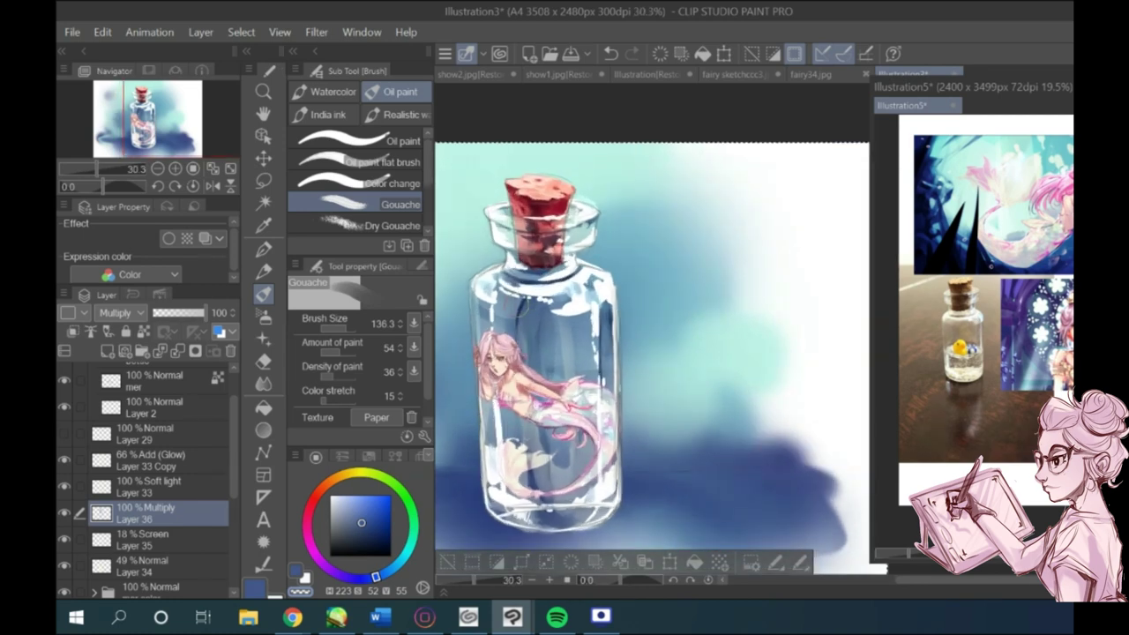
# Step: Paint a dark blue contact shadow and cast-shadow strokes beneath the bottle on Layer 36 with Gouache at sizes 25.4 and 115.3
pyautogui.click(265, 277)
pyautogui.click(264, 295)
pyautogui.click(255, 588)
pyautogui.scroll(4, 545, 522)
pyautogui.scroll(-3, 564, 523)
pyautogui.click(341, 328)
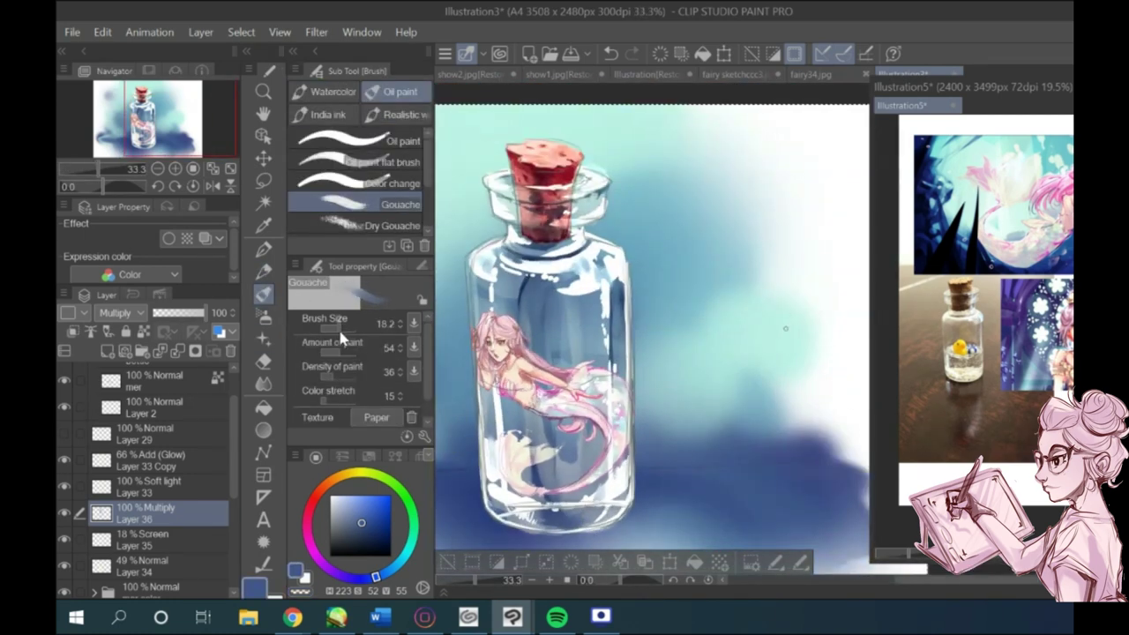
pyautogui.moveTo(582, 532); pyautogui.dragTo(618, 522)
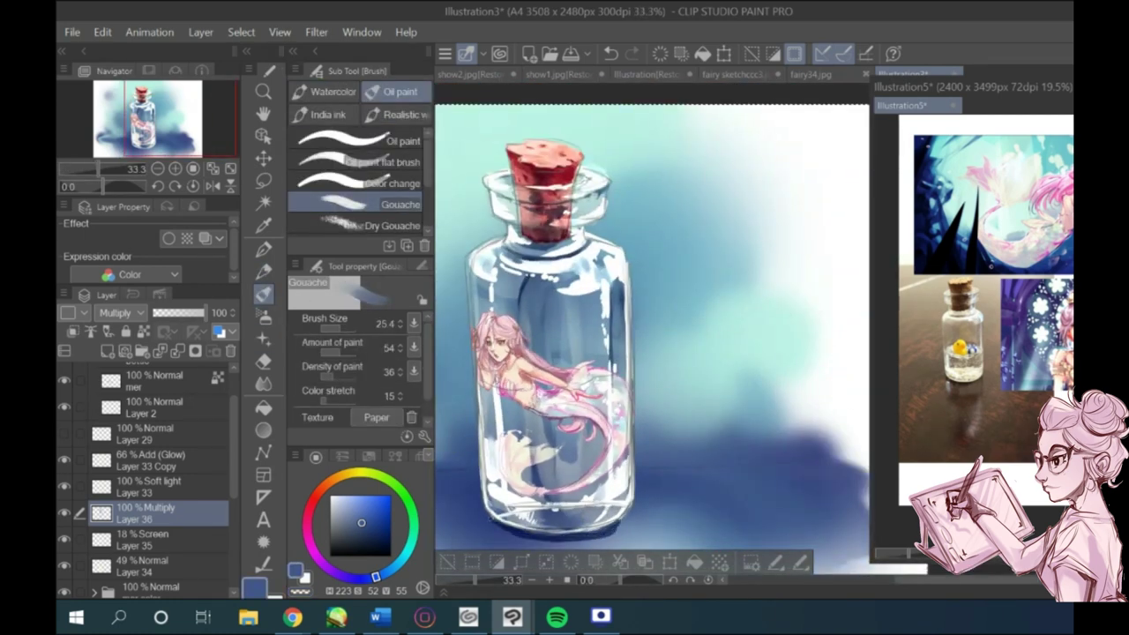
pyautogui.scroll(-2, 545, 286)
pyautogui.scroll(2, 542, 452)
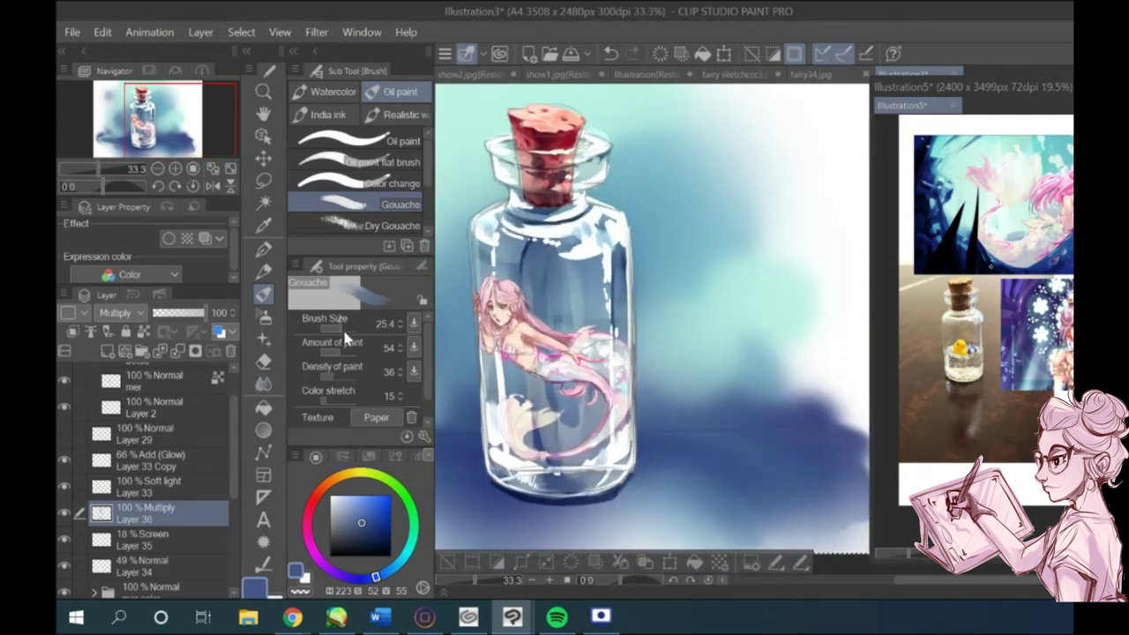
pyautogui.scroll(-1, 533, 503)
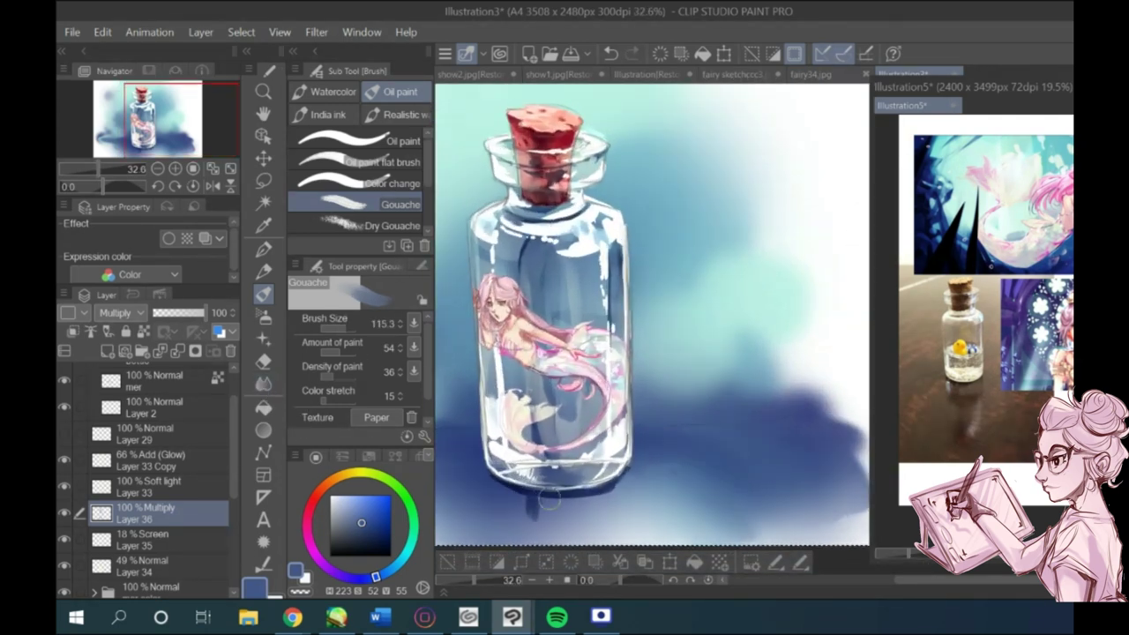
pyautogui.moveTo(570, 508)
pyautogui.mouseDown()
pyautogui.moveTo(608, 493)
pyautogui.moveTo(613, 480)
pyautogui.moveTo(619, 523)
pyautogui.moveTo(619, 502)
pyautogui.moveTo(605, 498)
pyautogui.moveTo(623, 481)
pyautogui.moveTo(634, 512)
pyautogui.mouseUp()
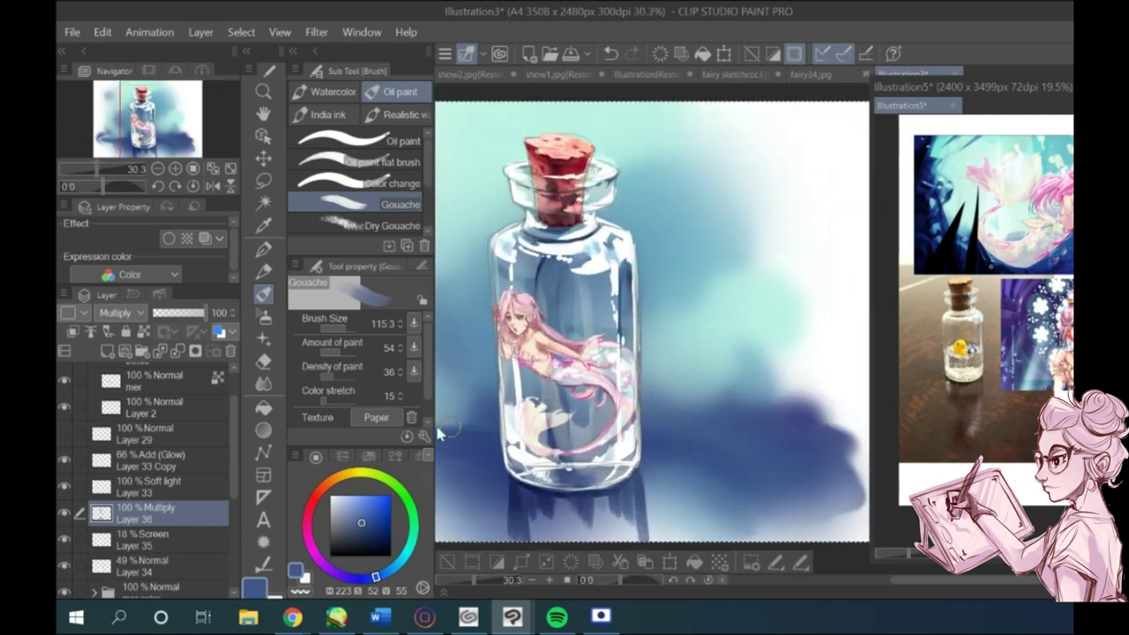
# Step: Lasso the cast shadow beneath the bottle and transform it so that it slants diagonally away from the base
pyautogui.press('m')
pyautogui.scroll(-1, 536, 482)
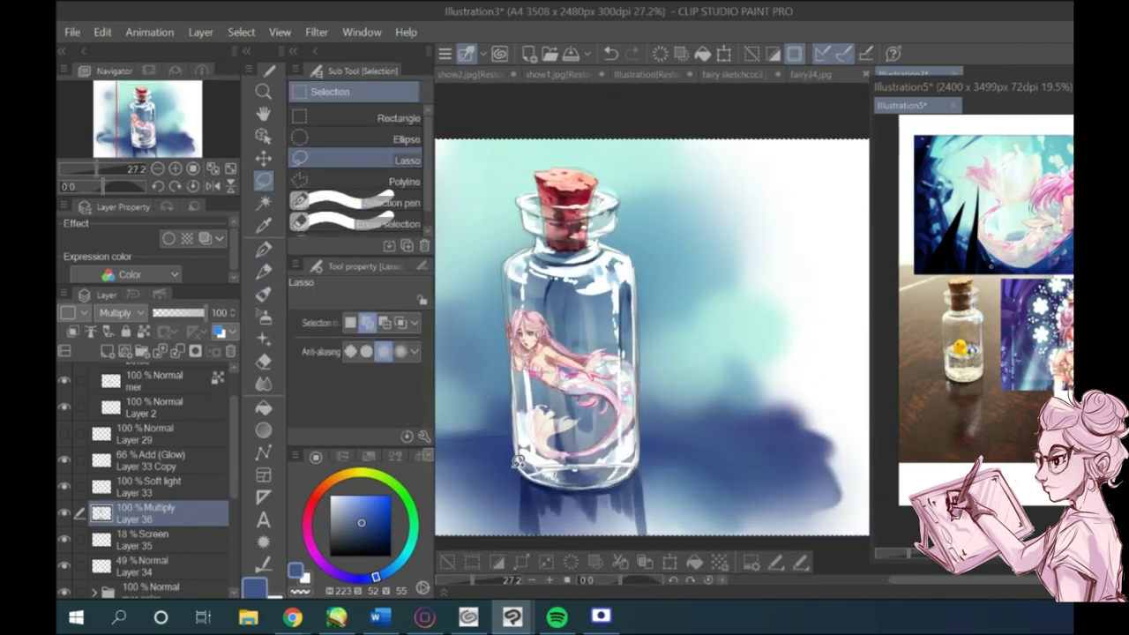
pyautogui.hotkey('ctrl', 'd')
pyautogui.moveTo(566, 558); pyautogui.dragTo(516, 456)
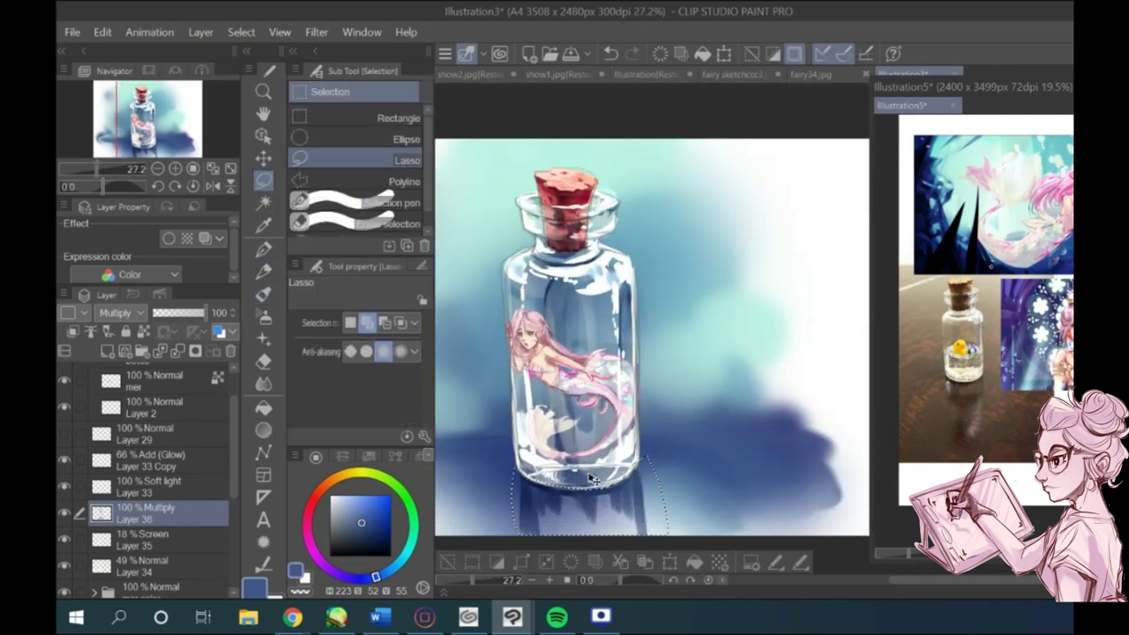
pyautogui.hotkey('ctrl', 't')
pyautogui.moveTo(589, 523); pyautogui.dragTo(548, 533)
pyautogui.click(533, 556)
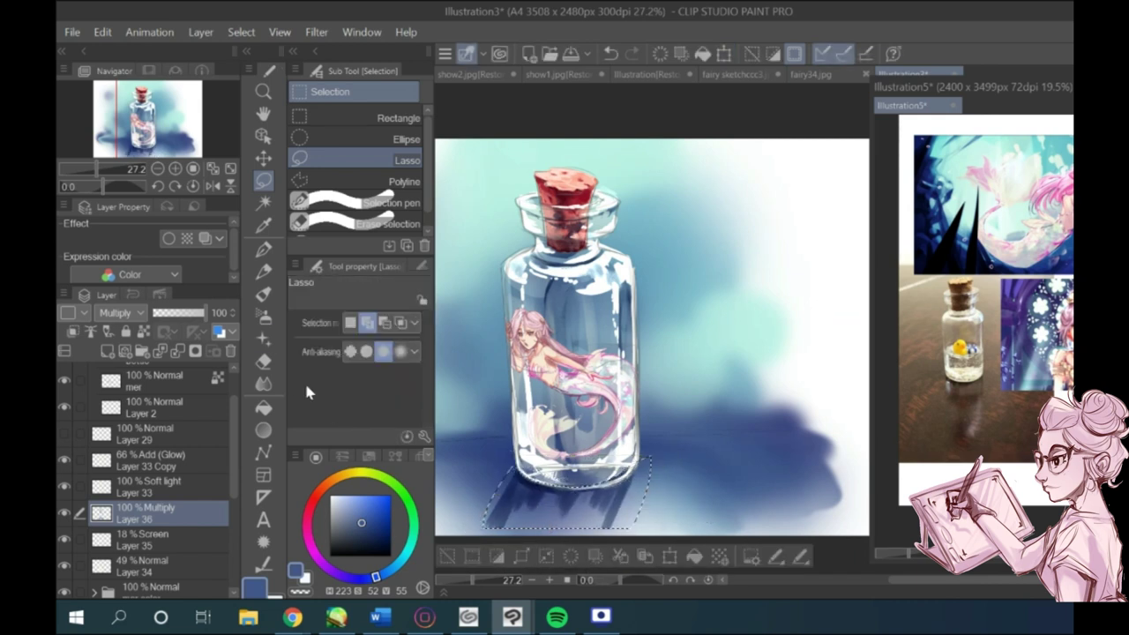
# Step: Apply a Motion blur of strength 28.11 at angle -89 in both directions to the selected cast shadow and deselect it
pyautogui.click(316, 34)
pyautogui.moveTo(344, 53)
pyautogui.click(459, 111)
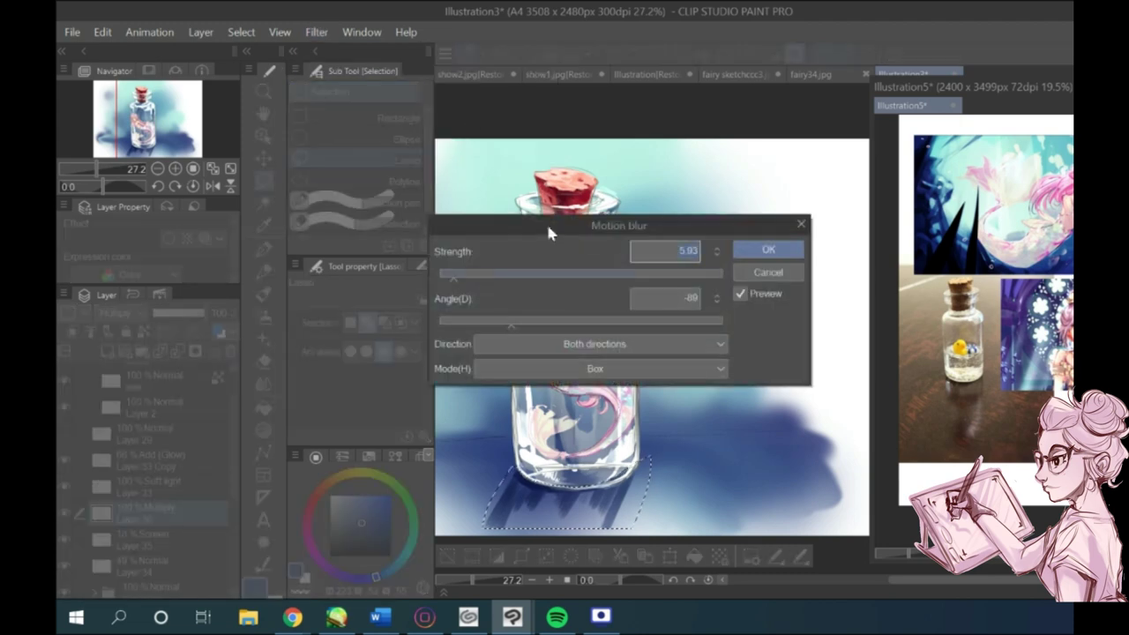
pyautogui.click(481, 275)
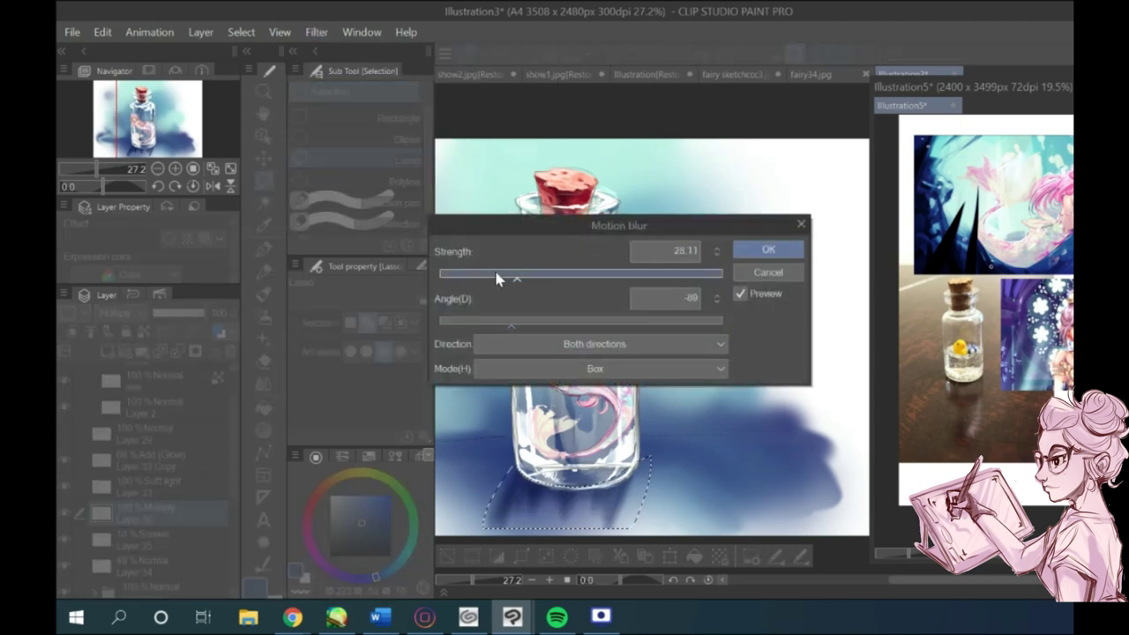
pyautogui.click(768, 249)
pyautogui.scroll(-1, 639, 331)
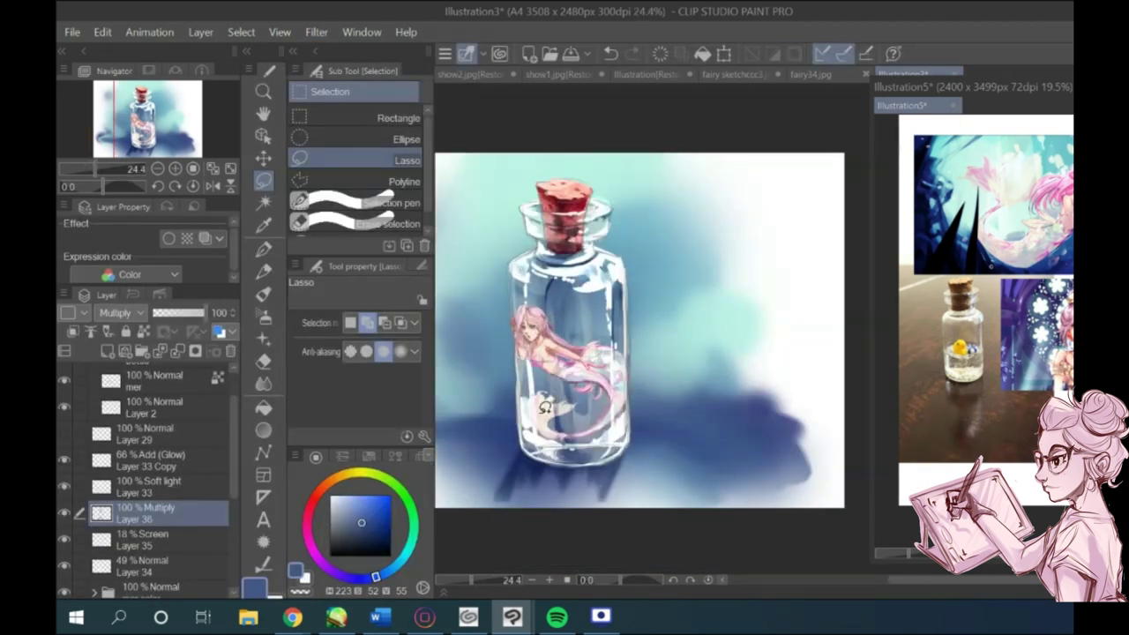
pyautogui.scroll(4, 538, 361)
pyautogui.scroll(-3, 538, 361)
pyautogui.scroll(1, 556, 379)
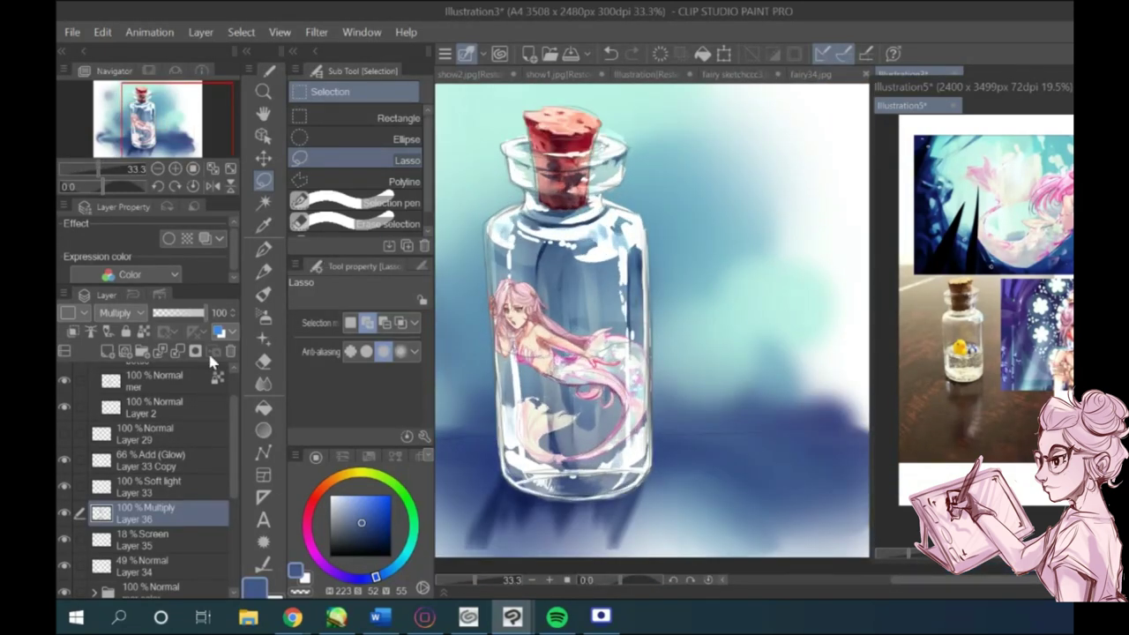
# Step: Add a Soft light layer above Layer 36, paint near-white Gouache streaks in the cast shadow, and soften them with Blur at 161.3
pyautogui.click(107, 351)
pyautogui.click(263, 293)
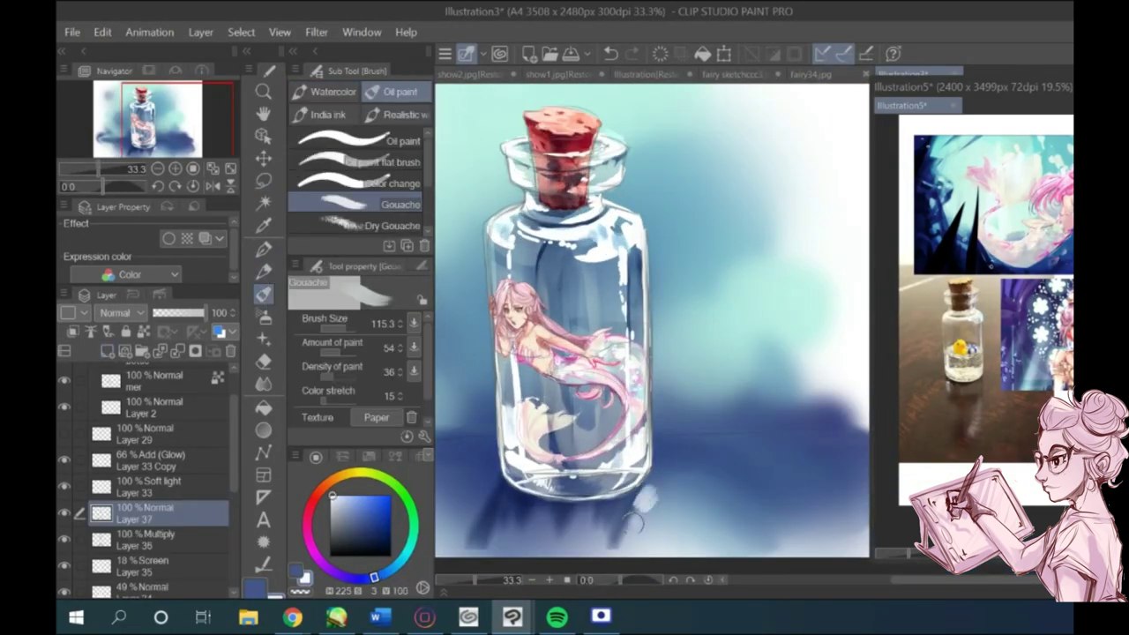
pyautogui.click(142, 316)
pyautogui.click(152, 263)
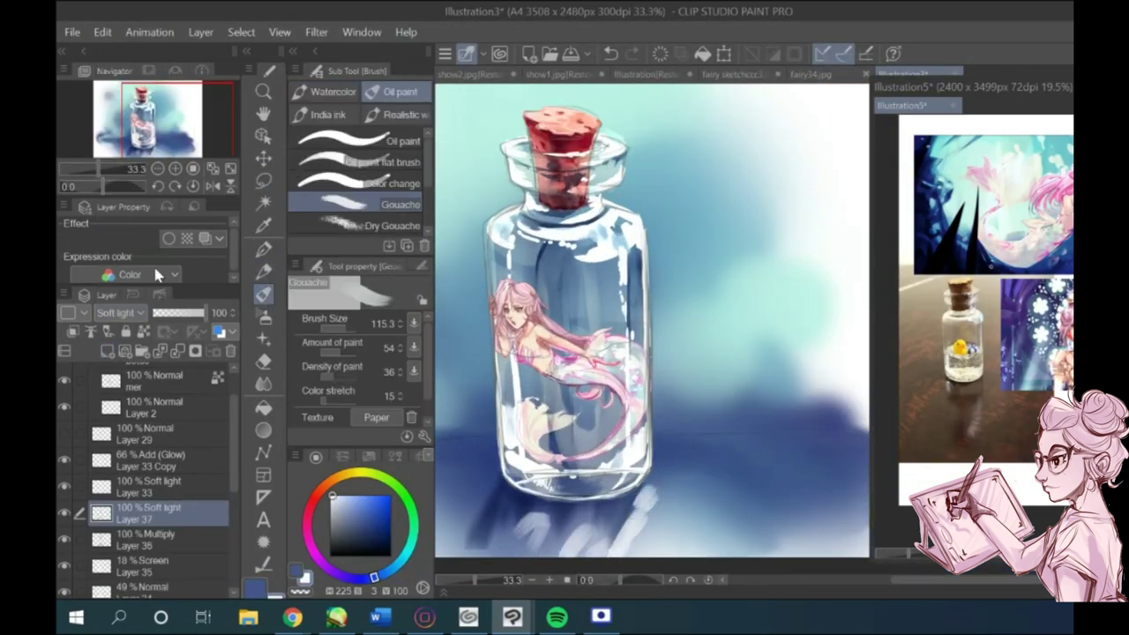
pyautogui.click(263, 386)
pyautogui.scroll(-2, 631, 533)
pyautogui.scroll(1, 634, 493)
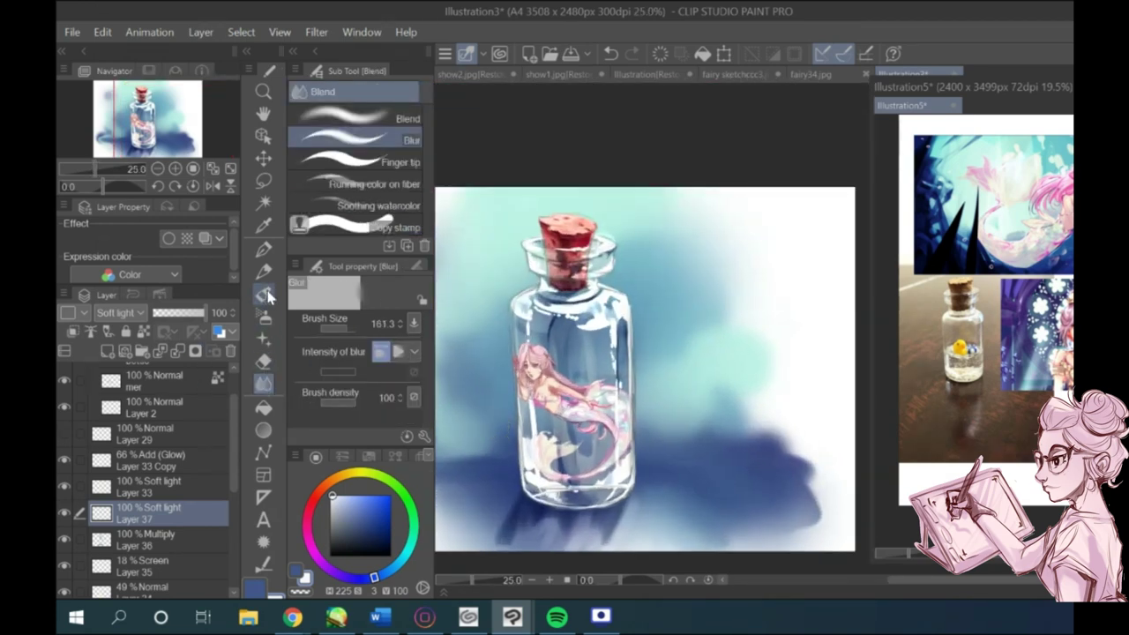
# Step: Paint a pale soft-light streak down the bottle's outer side with Gouache at 115.3 and trim it with the Hard eraser at 21.5
pyautogui.press('b')
pyautogui.moveTo(636, 346); pyautogui.dragTo(640, 505)
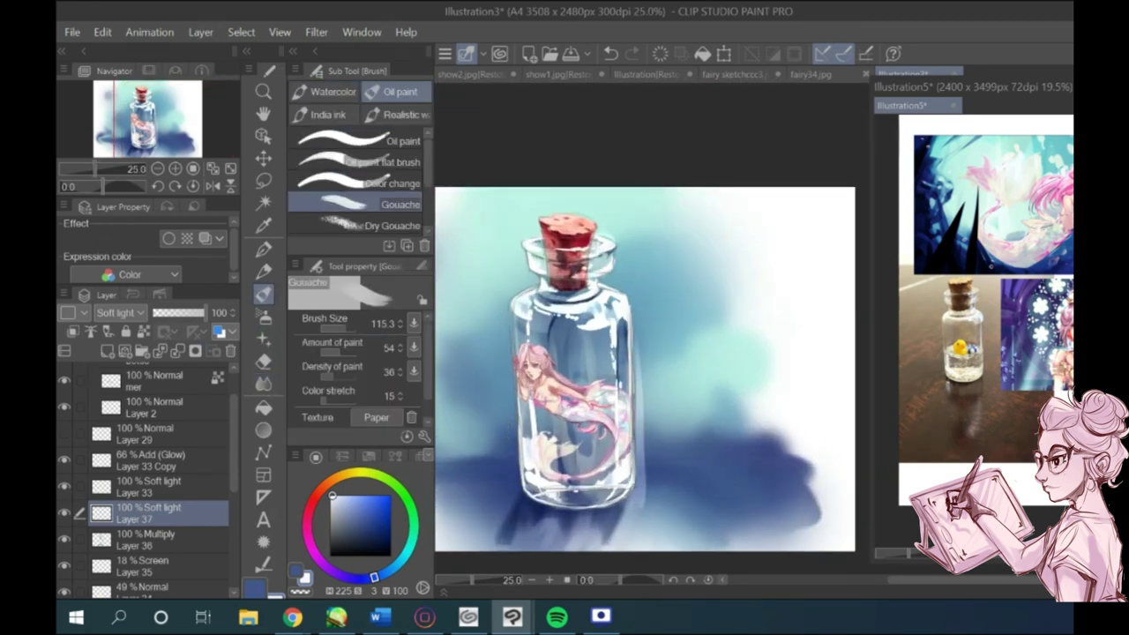
pyautogui.click(263, 361)
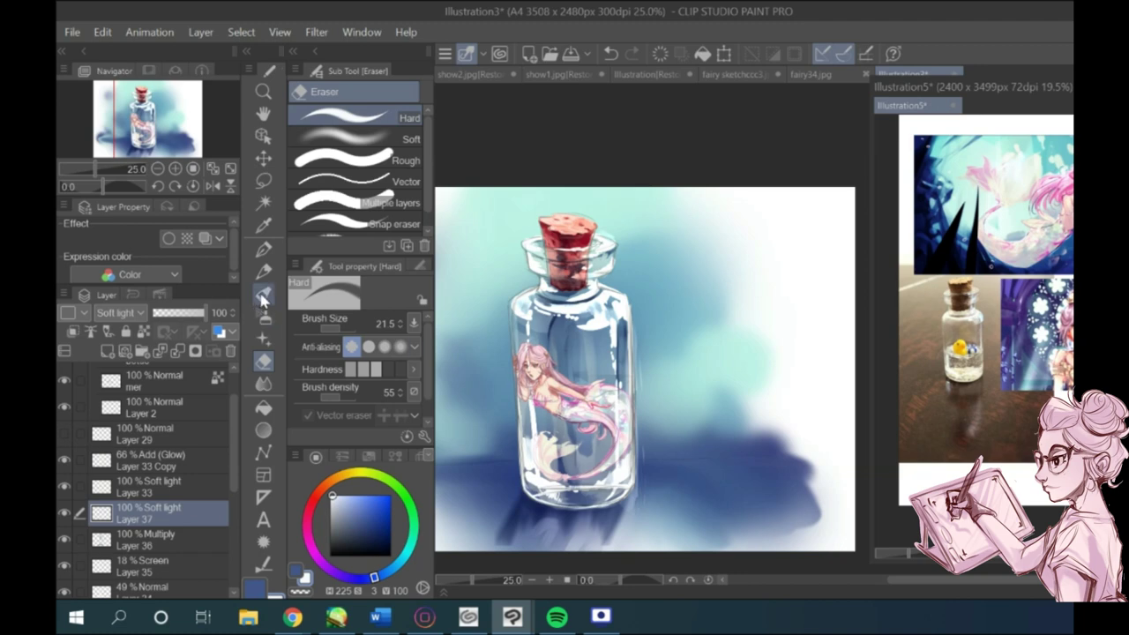
pyautogui.click(263, 295)
pyautogui.scroll(2, 539, 465)
pyautogui.scroll(-2, 540, 465)
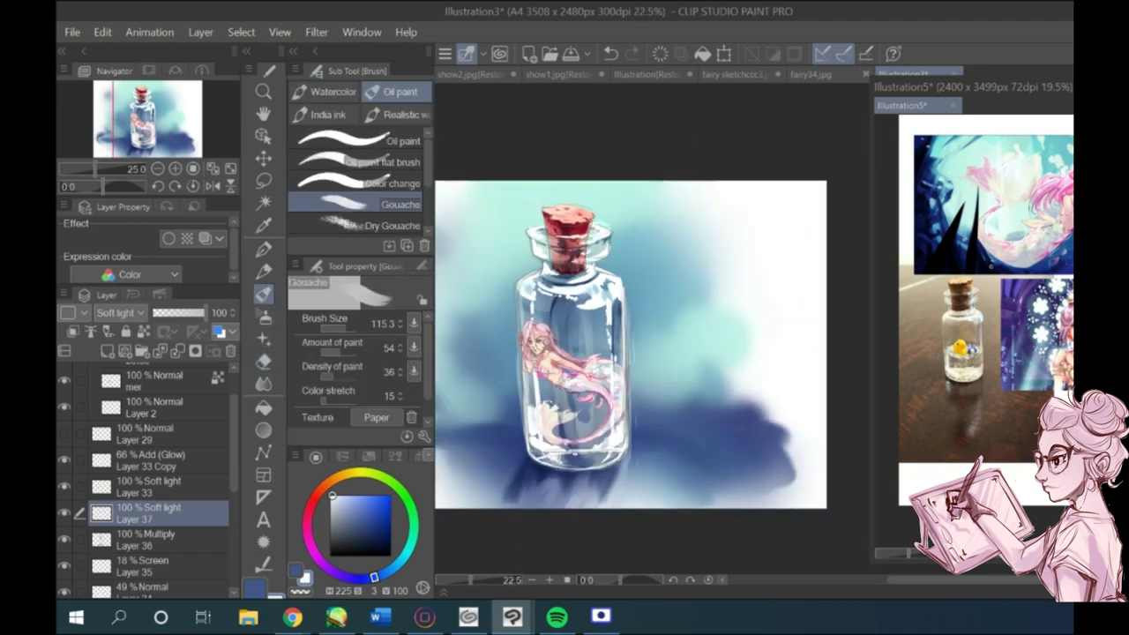
pyautogui.scroll(3, 540, 466)
# Step: Darken the inside of the bottle's base on Layer 36 with sampled blue Gouache at size 115.3, undoing an unwanted stroke
pyautogui.click(135, 544)
pyautogui.keyDown('alt'); pyautogui.click(632, 483); pyautogui.keyUp('alt')
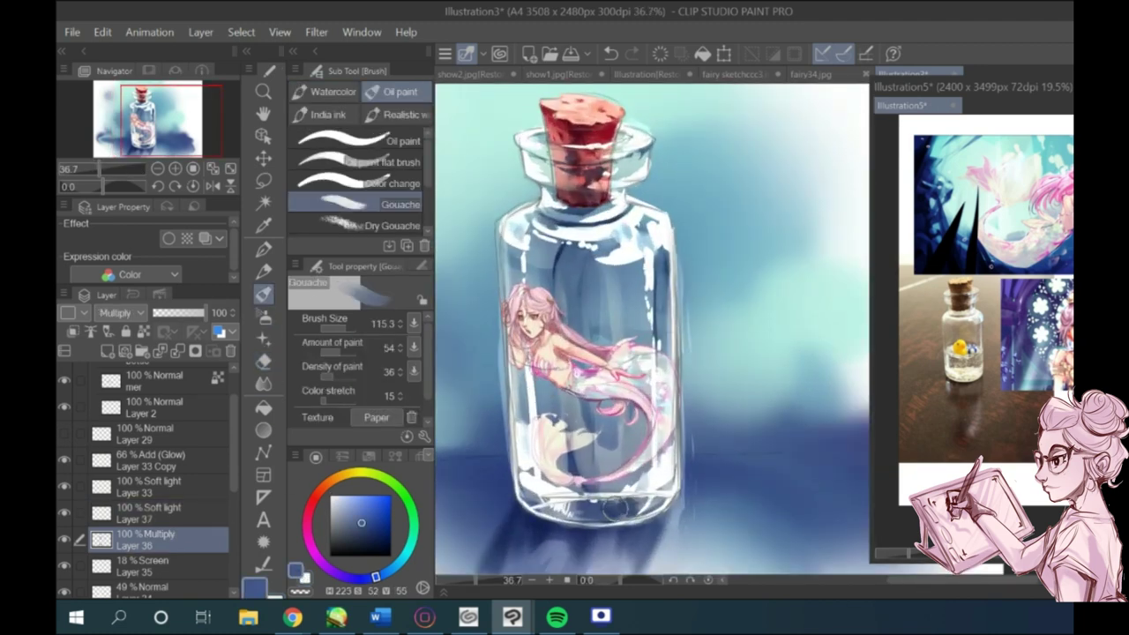
pyautogui.moveTo(616, 509)
pyautogui.mouseDown()
pyautogui.moveTo(571, 505)
pyautogui.moveTo(659, 493)
pyautogui.mouseUp()
pyautogui.click(609, 54)
pyautogui.scroll(-3, 584, 407)
pyautogui.scroll(2, 568, 399)
pyautogui.scroll(-2, 573, 401)
pyautogui.scroll(4, 546, 432)
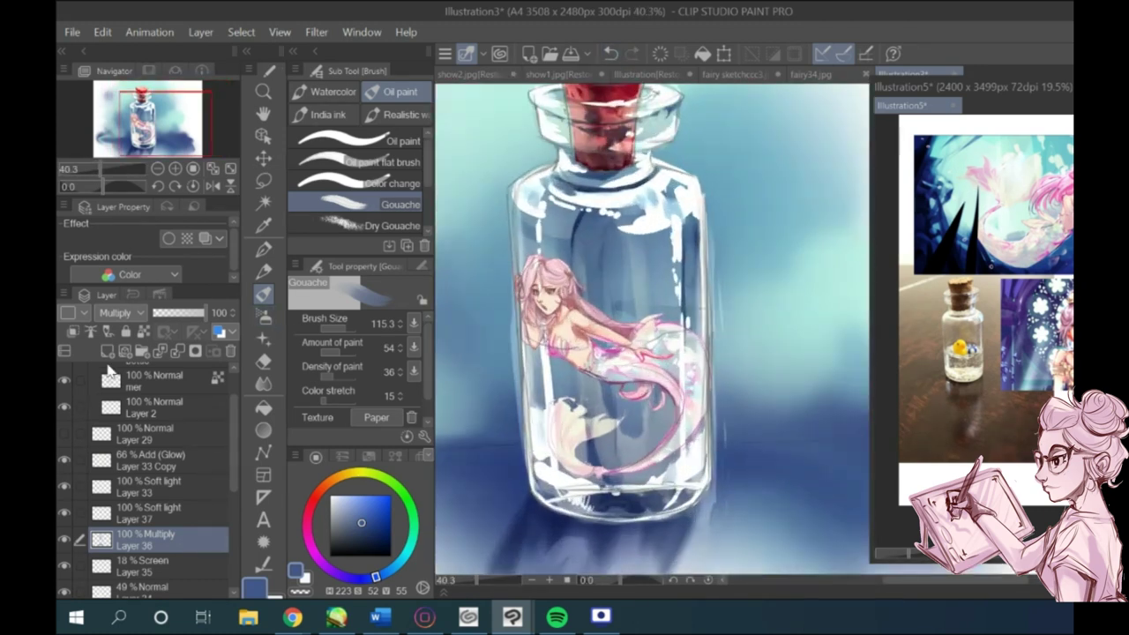
# Step: Add a new Normal layer above Layer 36 and prepare Gouache at size 82.4 with a blue sampled from the bottle
pyautogui.click(343, 329)
pyautogui.scroll(4, 696, 297)
pyautogui.keyDown('alt'); pyautogui.click(703, 339); pyautogui.keyUp('alt')
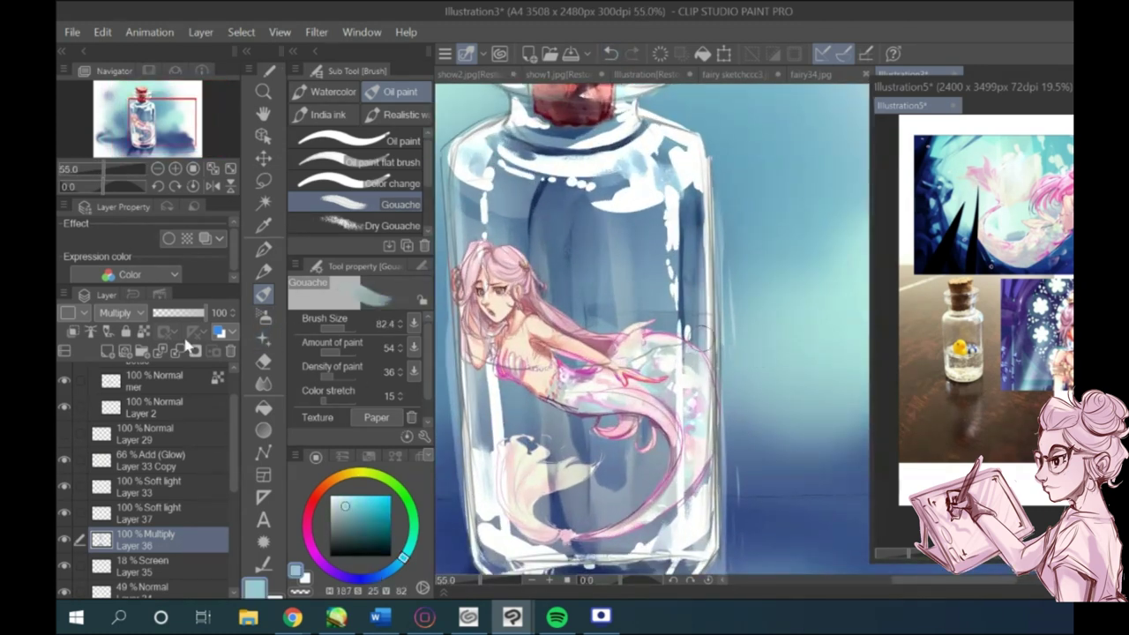
pyautogui.keyDown('alt'); pyautogui.click(628, 297); pyautogui.keyUp('alt')
pyautogui.hotkey('ctrl', 'shift', 'n')
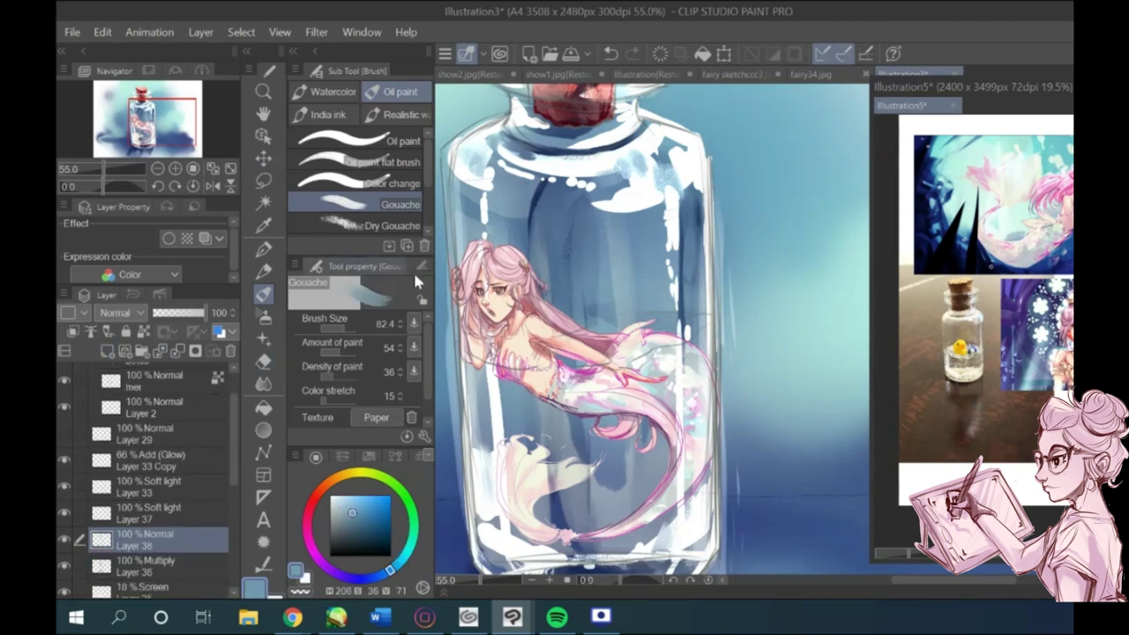
pyautogui.click(265, 385)
pyautogui.click(265, 296)
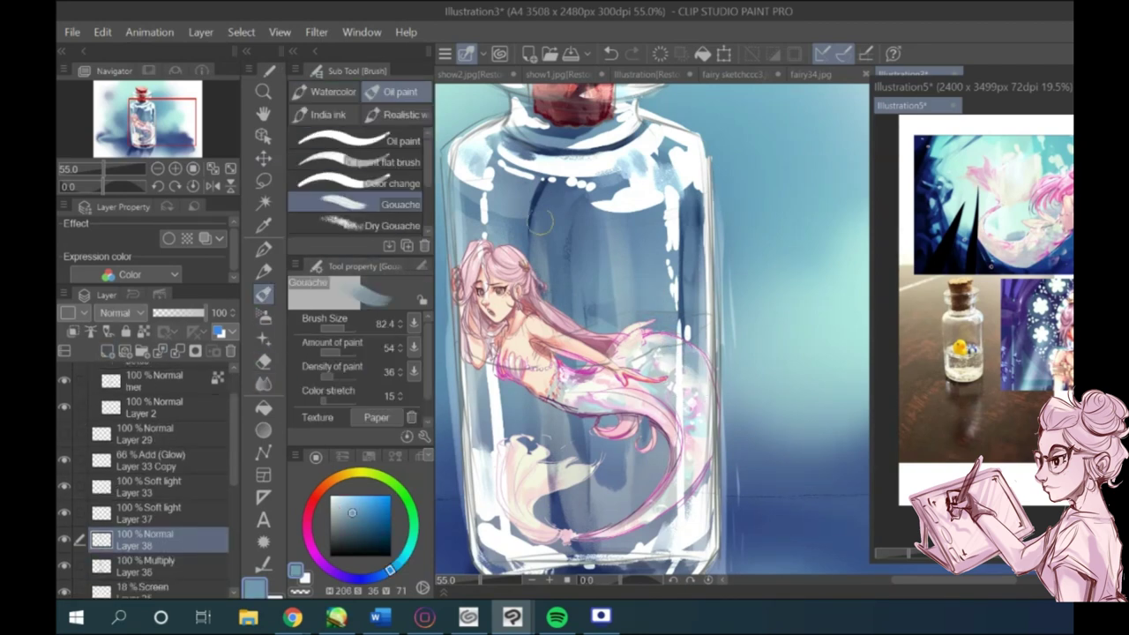
# Step: Shade the mermaid's tail in dark blue on Layer 38, trimming with the Hard eraser at 21.5 and softening with Blur at 161.3
pyautogui.keyDown('alt'); pyautogui.click(646, 492); pyautogui.keyUp('alt')
pyautogui.moveTo(647, 419); pyautogui.dragTo(658, 436)
pyautogui.press('e')
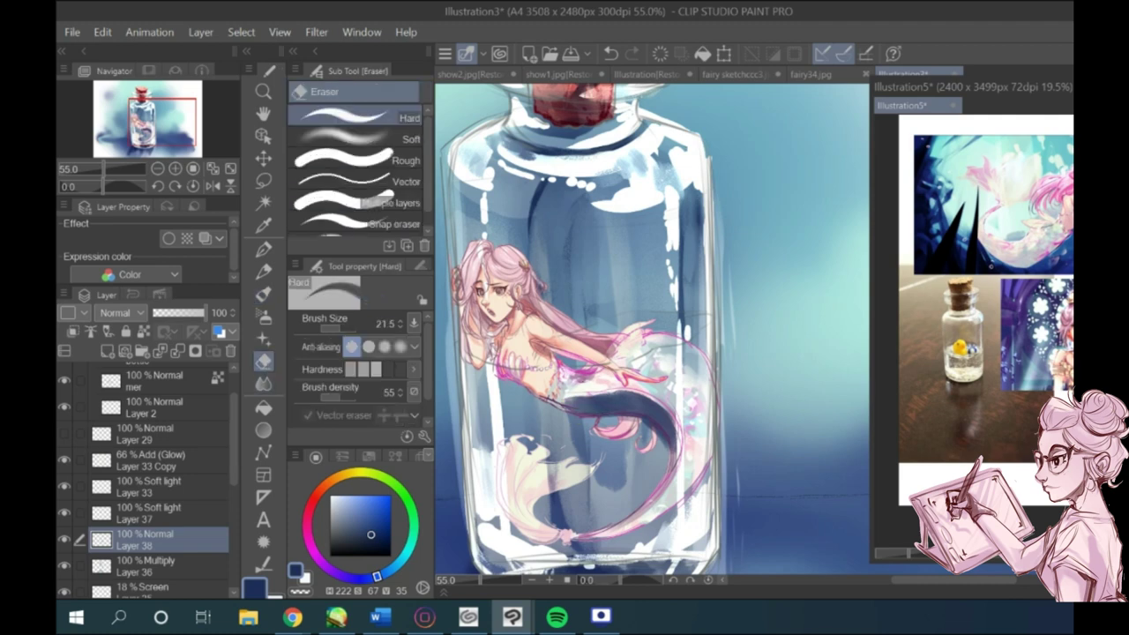
pyautogui.moveTo(657, 409)
pyautogui.mouseDown()
pyautogui.moveTo(621, 411)
pyautogui.moveTo(670, 434)
pyautogui.mouseUp()
pyautogui.click(265, 384)
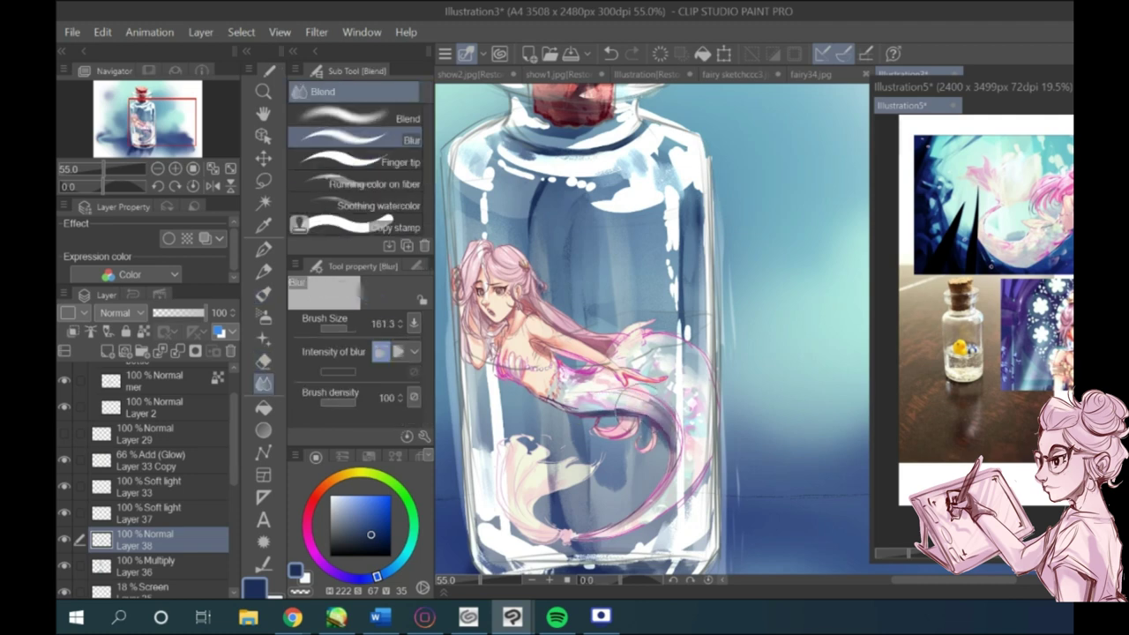
pyautogui.click(264, 362)
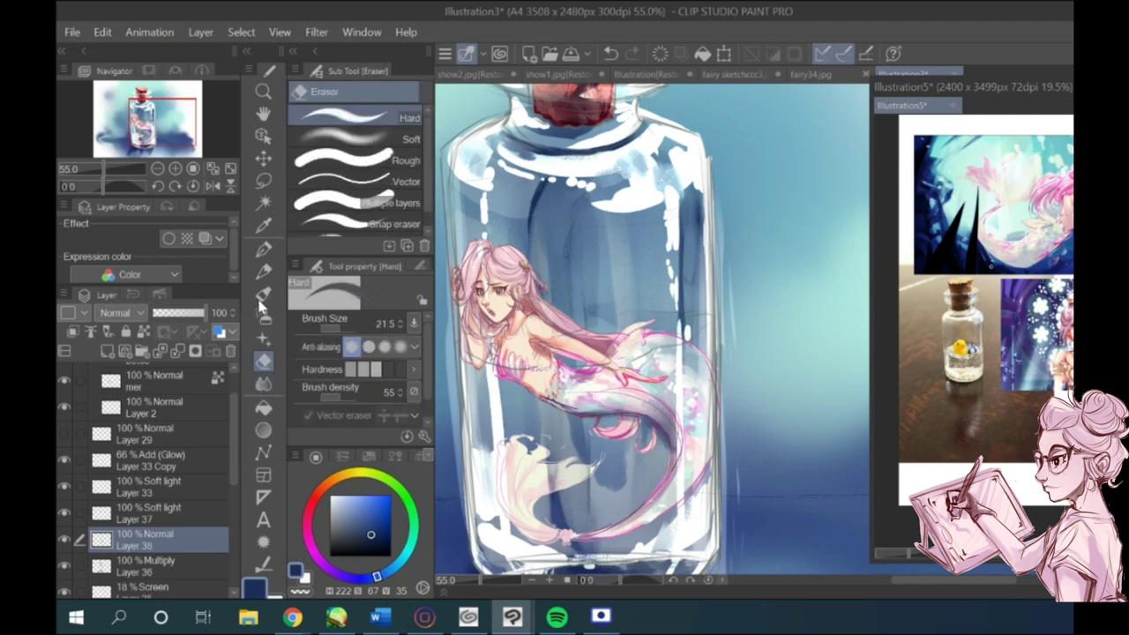
pyautogui.click(263, 293)
# Step: Deepen the dark blue shading along the tail's lower curve on Layer 38 with Gouache at size 25.4
pyautogui.scroll(-2, 559, 387)
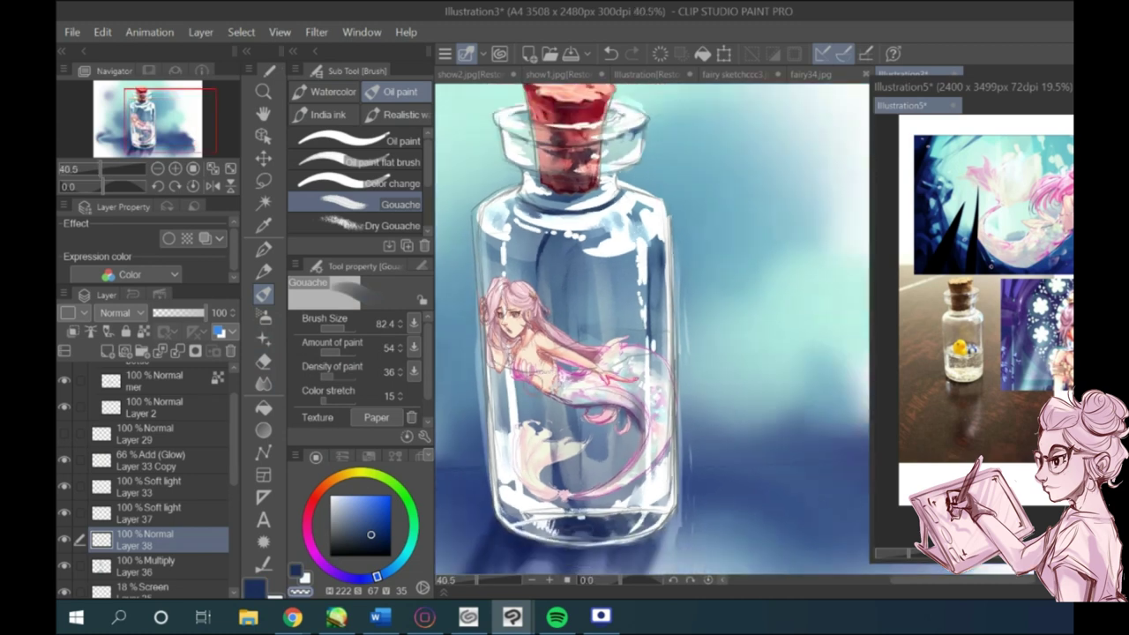
pyautogui.scroll(2, 587, 409)
pyautogui.click(296, 575)
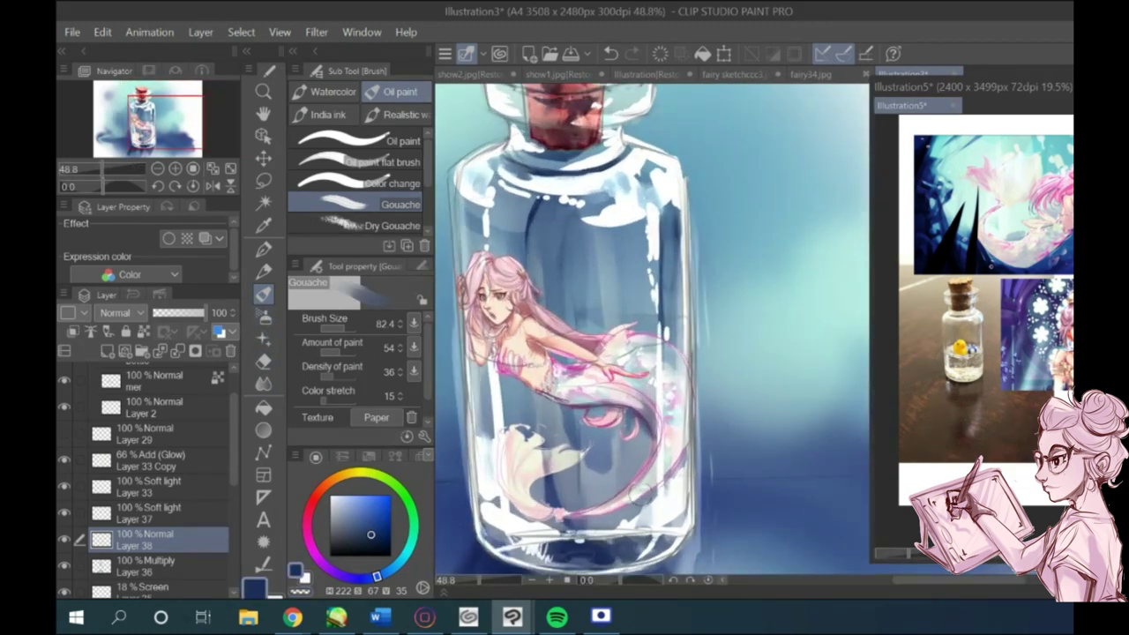
pyautogui.moveTo(344, 329); pyautogui.dragTo(338, 329)
pyautogui.moveTo(575, 518); pyautogui.dragTo(612, 512)
pyautogui.scroll(-3, 599, 344)
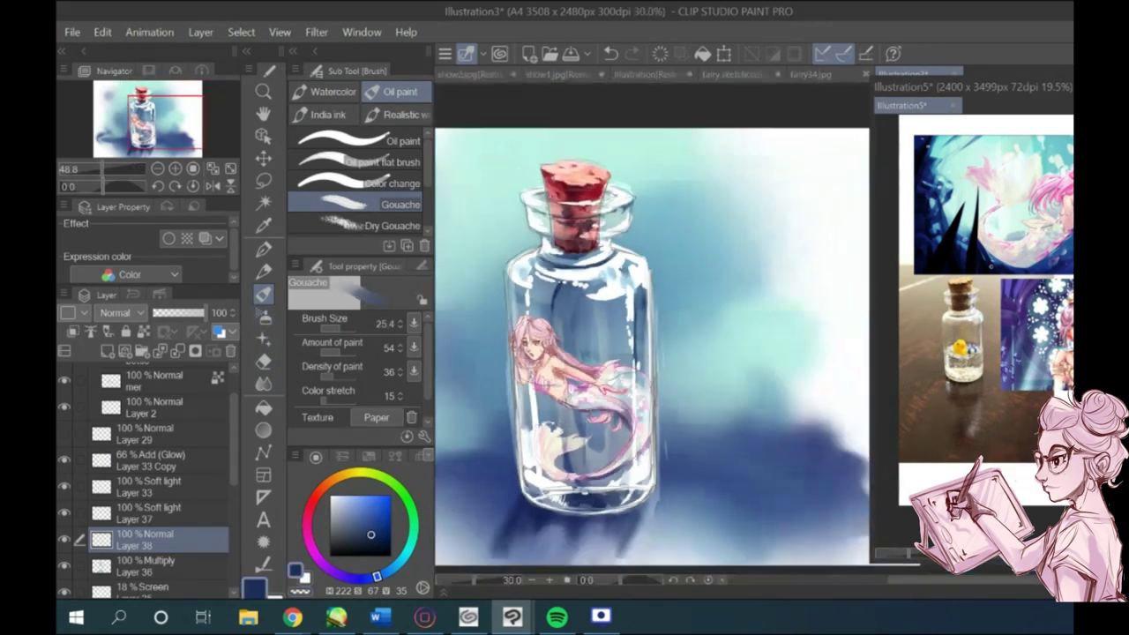
# Step: Add a layer at 68% opacity and paint a magenta reflection sampled from the tail into the bottle's base with Gouache at 69.7
pyautogui.scroll(5, 547, 404)
pyautogui.keyDown('alt'); pyautogui.click(619, 352); pyautogui.keyUp('alt')
pyautogui.keyDown('alt'); pyautogui.click(608, 316); pyautogui.keyUp('alt')
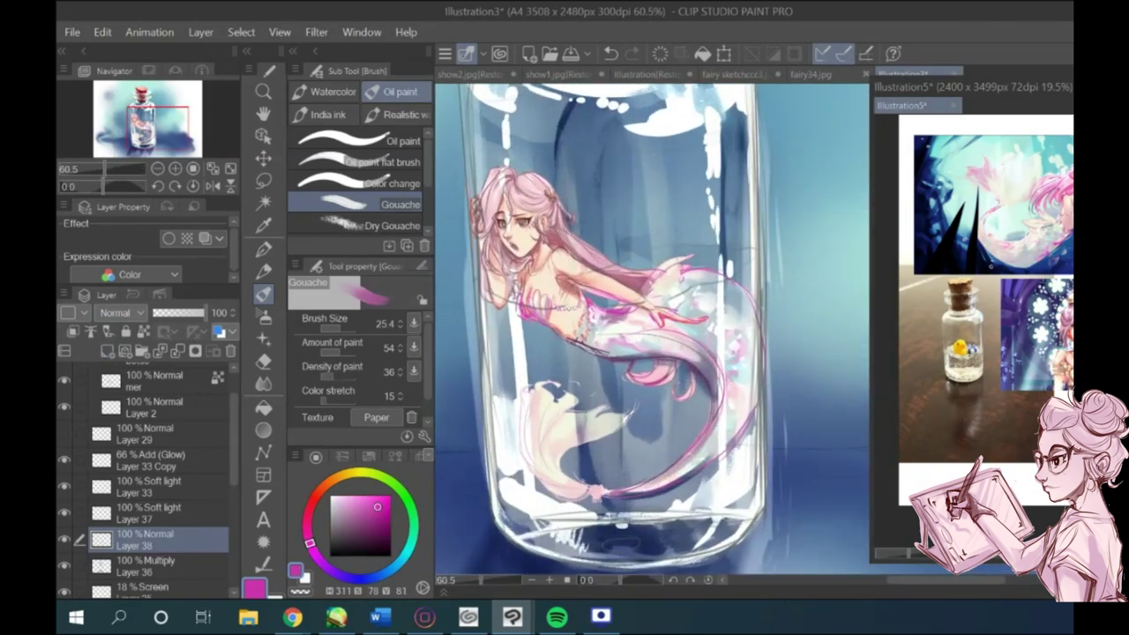
pyautogui.click(108, 351)
pyautogui.click(343, 329)
pyautogui.click(188, 313)
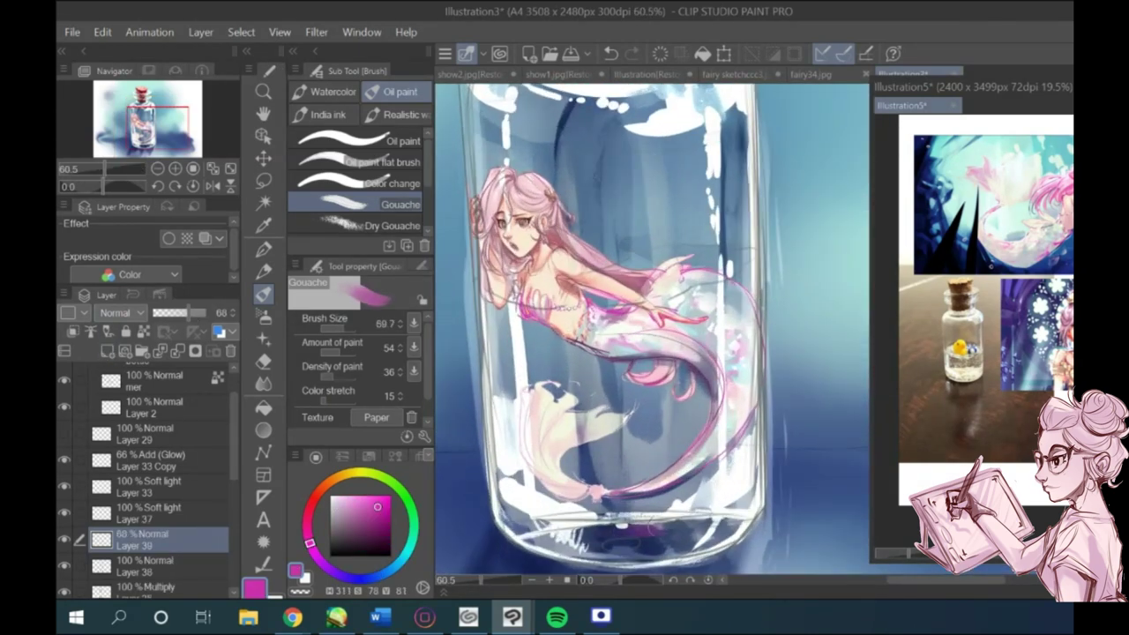
pyautogui.moveTo(655, 535)
pyautogui.mouseDown()
pyautogui.moveTo(629, 555)
pyautogui.moveTo(663, 552)
pyautogui.mouseUp()
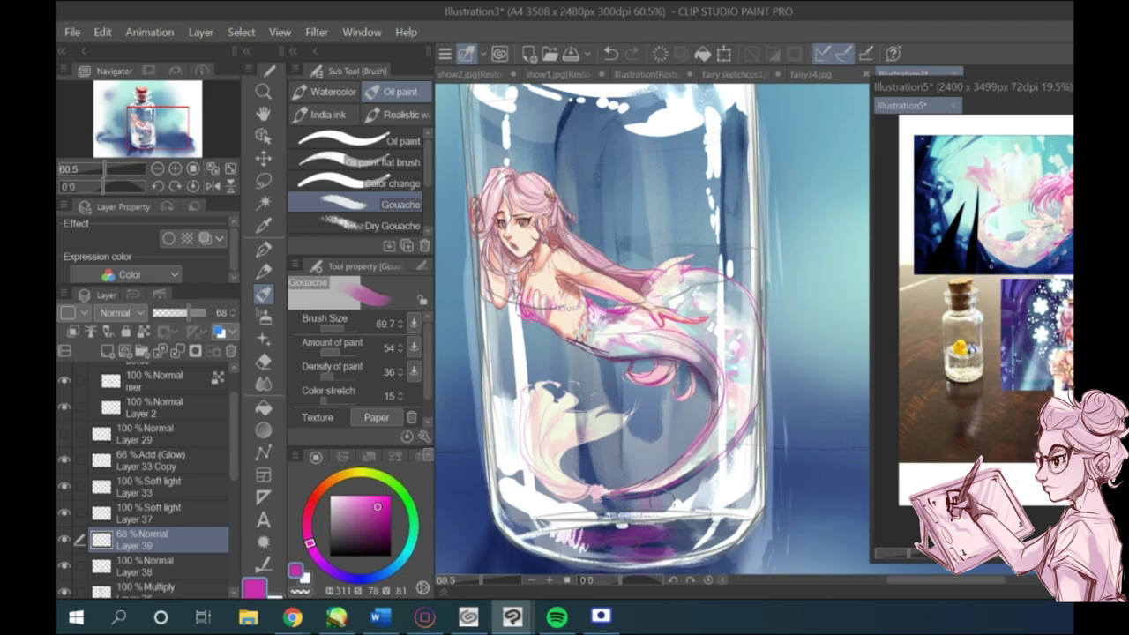
# Step: Paint sampled pink reflections on the glass beside the tail's outer curve on Layer 39 with Gouache at size 25.4
pyautogui.click(340, 329)
pyautogui.keyDown('alt'); pyautogui.click(741, 357); pyautogui.keyUp('alt')
pyautogui.keyDown('alt'); pyautogui.click(746, 354); pyautogui.keyUp('alt')
pyautogui.keyDown('alt'); pyautogui.click(748, 357); pyautogui.keyUp('alt')
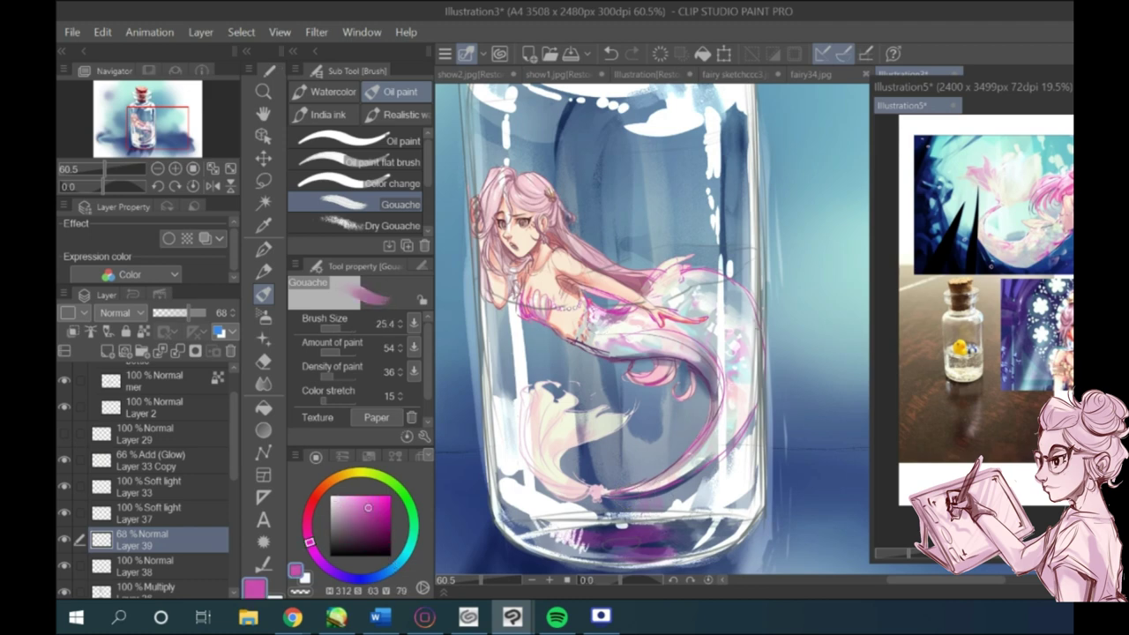
pyautogui.moveTo(751, 309)
pyautogui.mouseDown()
pyautogui.moveTo(746, 398)
pyautogui.moveTo(719, 399)
pyautogui.mouseUp()
pyautogui.scroll(-2, 652, 351)
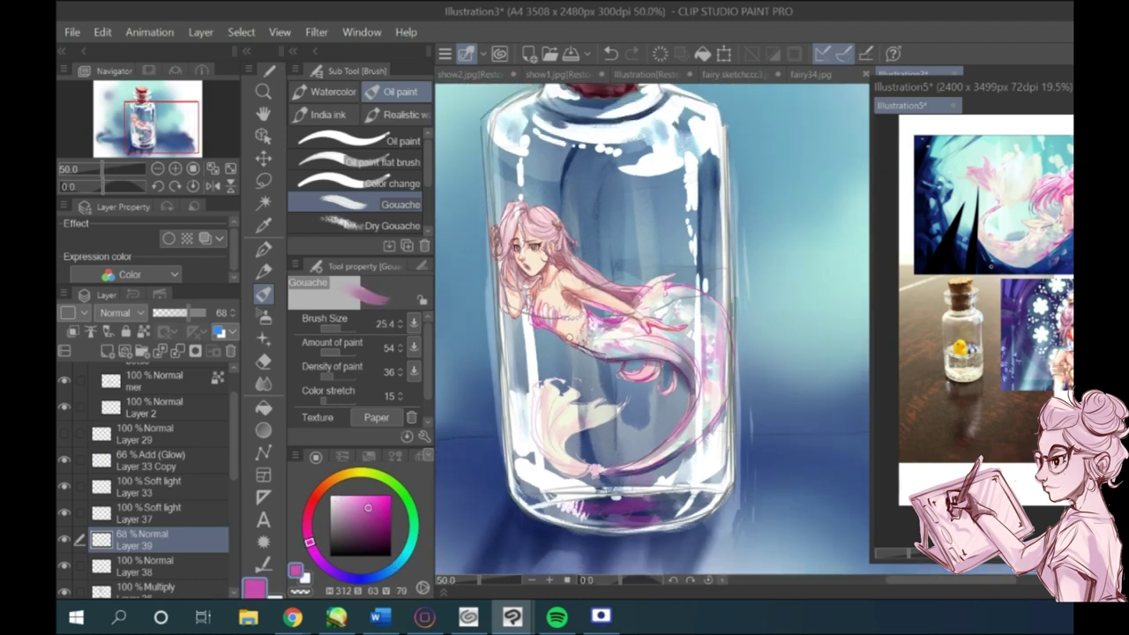
# Step: Paint pale cream reflections sampled from the tail onto the glass above the mermaid's fin on Layer 39 with Gouache at size 25.4
pyautogui.scroll(4, 570, 337)
pyautogui.keyDown('alt'); pyautogui.click(604, 338); pyautogui.keyUp('alt')
pyautogui.keyDown('alt'); pyautogui.click(609, 324); pyautogui.keyUp('alt')
pyautogui.keyDown('alt'); pyautogui.click(610, 325); pyautogui.keyUp('alt')
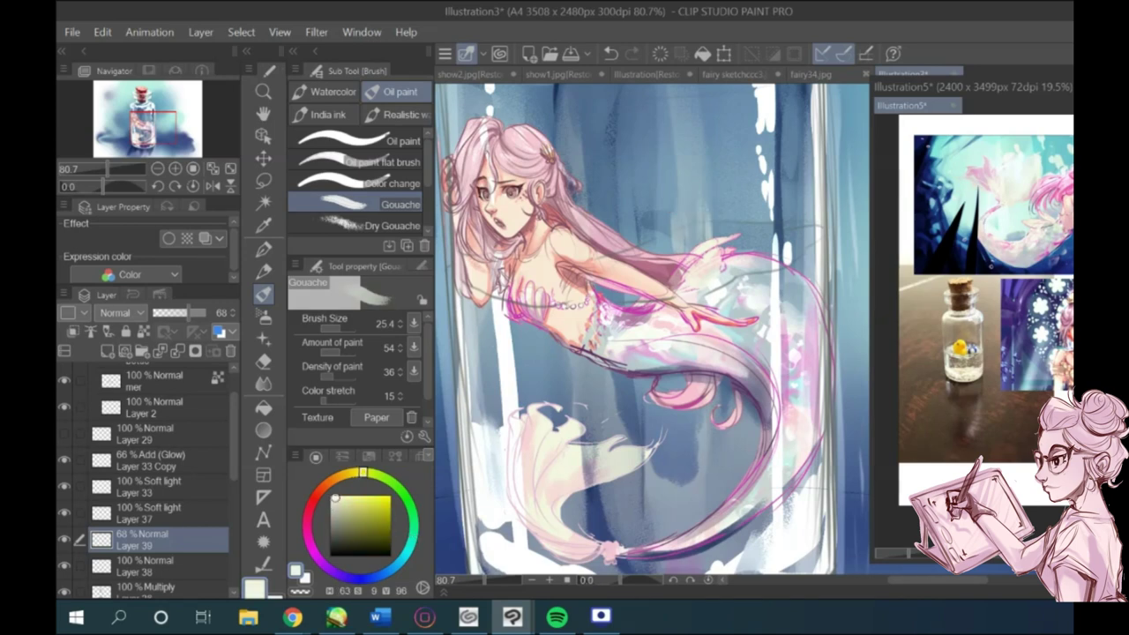
pyautogui.moveTo(733, 192); pyautogui.dragTo(739, 301)
pyautogui.moveTo(727, 192)
pyautogui.mouseDown()
pyautogui.moveTo(736, 262)
pyautogui.moveTo(726, 237)
pyautogui.mouseUp()
pyautogui.scroll(-5, 655, 324)
pyautogui.scroll(6, 500, 212)
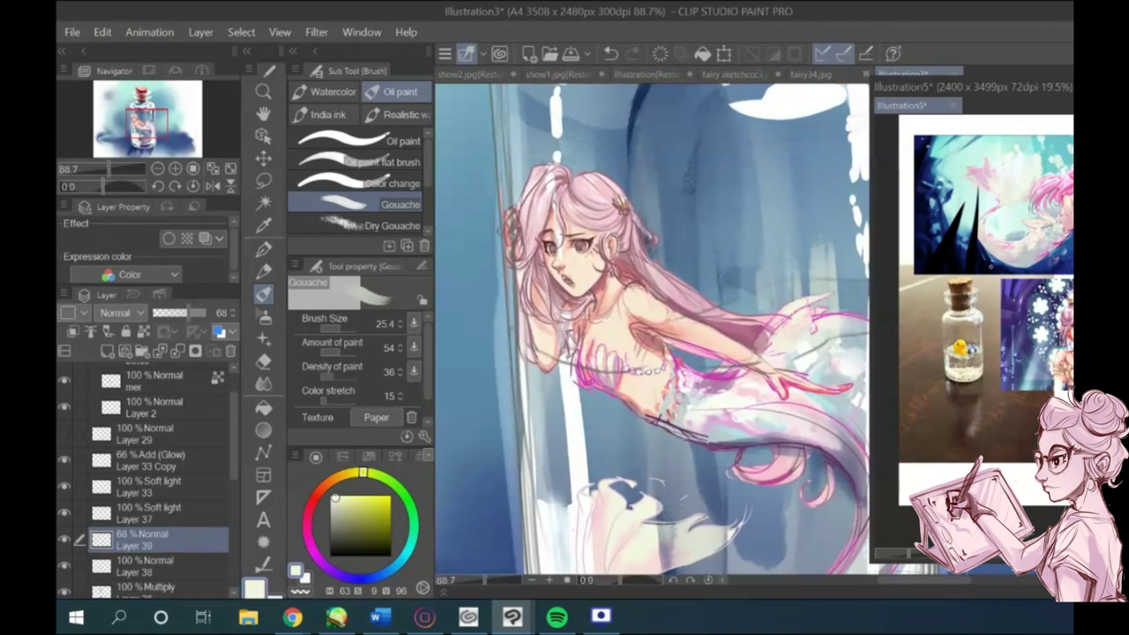
# Step: Paint soft pink reflections sampled from the mermaid onto the glass above her head and along the nearby bottle edge with Gouache at 25.4
pyautogui.keyDown('alt'); pyautogui.click(514, 224); pyautogui.keyUp('alt')
pyautogui.scroll(-2, 521, 300)
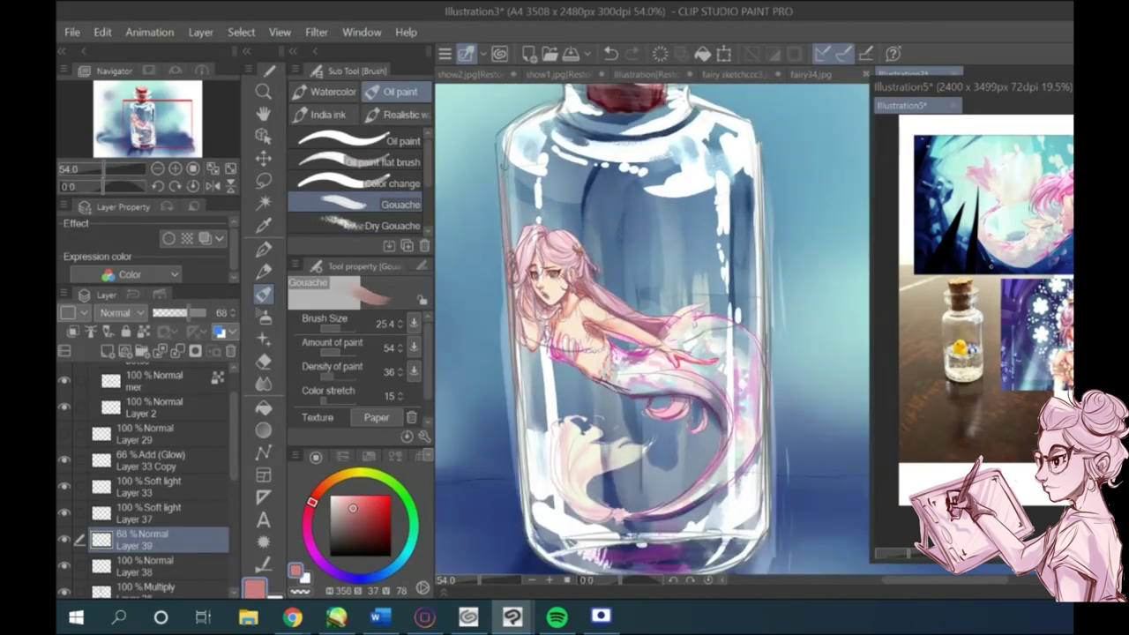
pyautogui.scroll(2, 514, 183)
pyautogui.keyDown('alt'); pyautogui.click(543, 187); pyautogui.keyUp('alt')
pyautogui.moveTo(523, 212); pyautogui.dragTo(521, 246)
pyautogui.keyDown('alt'); pyautogui.click(530, 269); pyautogui.keyUp('alt')
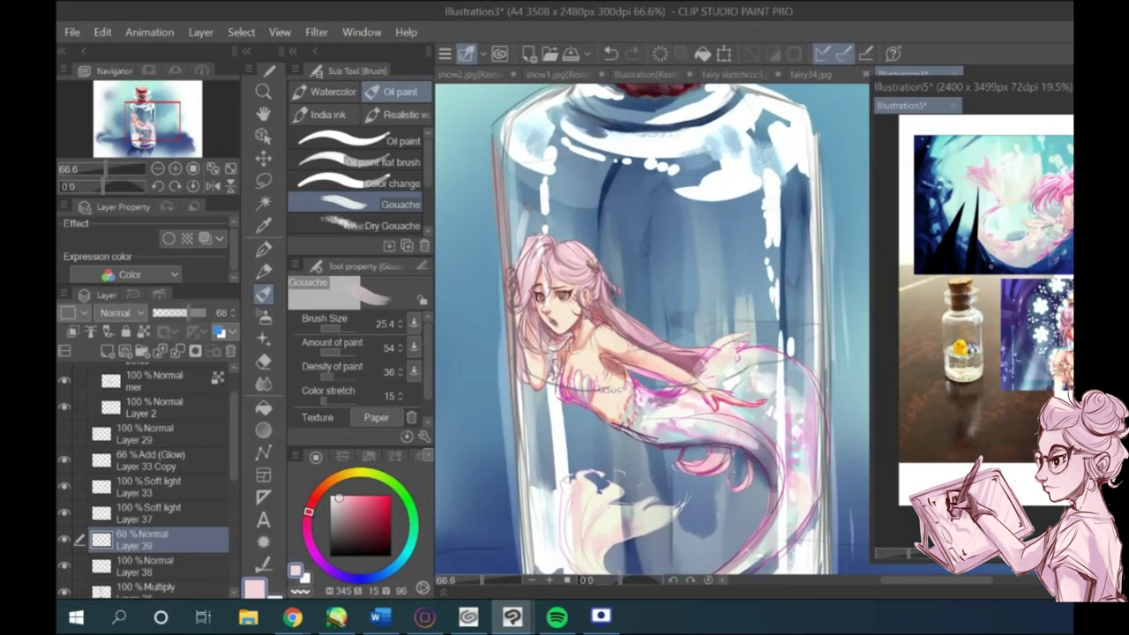
pyautogui.moveTo(524, 198); pyautogui.dragTo(520, 244)
pyautogui.moveTo(514, 194); pyautogui.dragTo(512, 229)
pyautogui.scroll(-2, 507, 212)
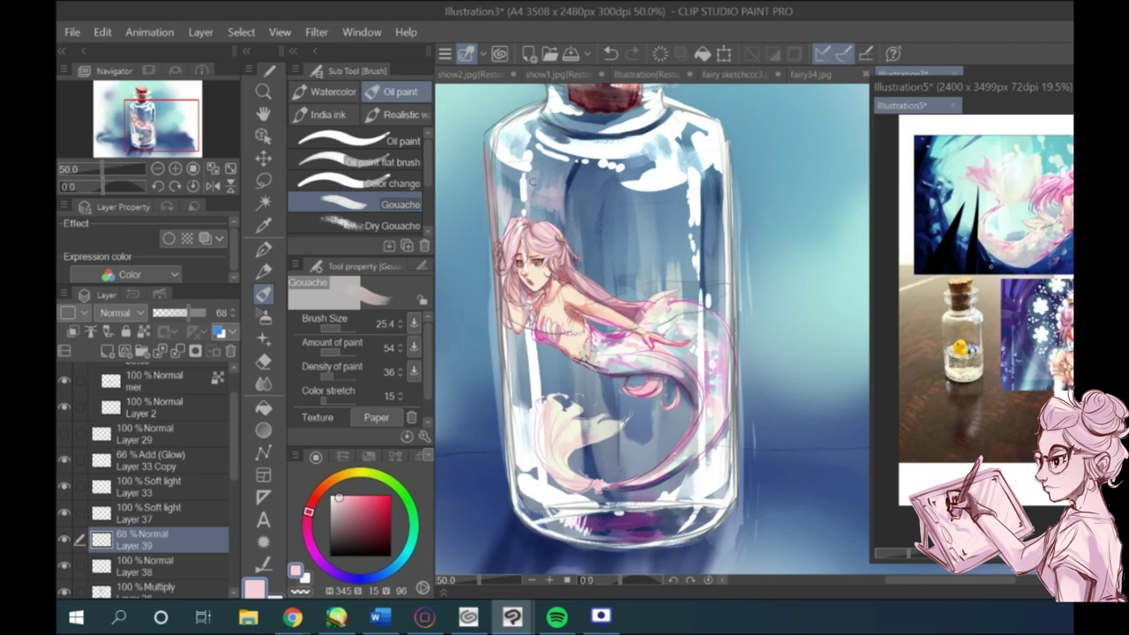
# Step: Paint a muted pink reflection on the glass behind the mermaid's hair with Gouache, and set the brush size to 58.9
pyautogui.scroll(-3, 561, 226)
pyautogui.scroll(3, 578, 388)
pyautogui.click(264, 361)
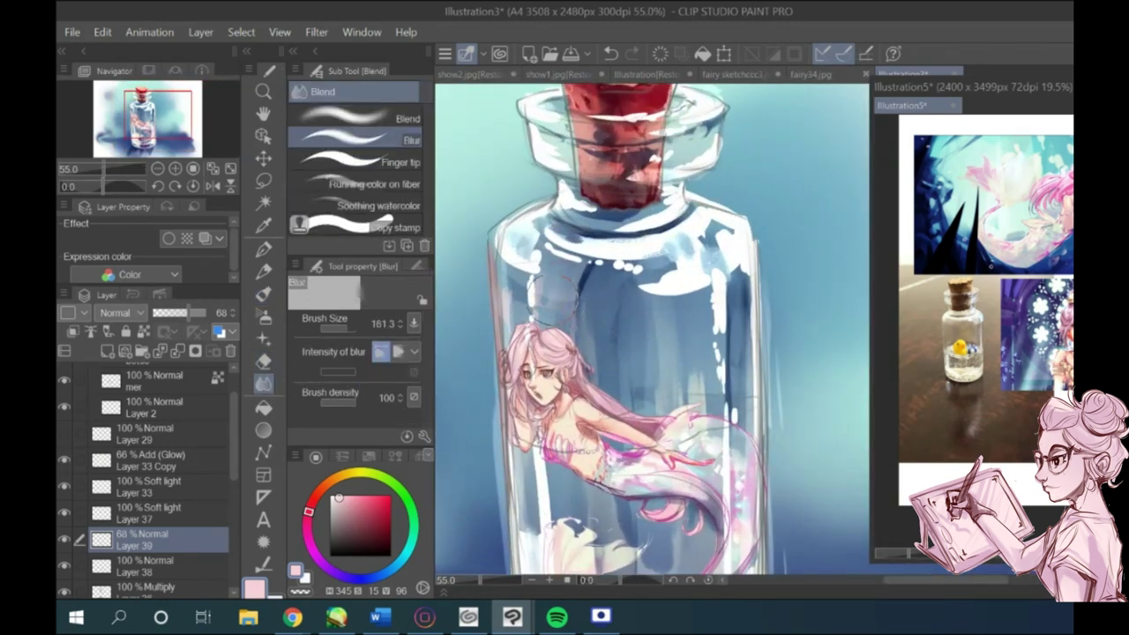
pyautogui.scroll(-2, 607, 371)
pyautogui.press('b')
pyautogui.keyDown('alt'); pyautogui.click(616, 390); pyautogui.keyUp('alt')
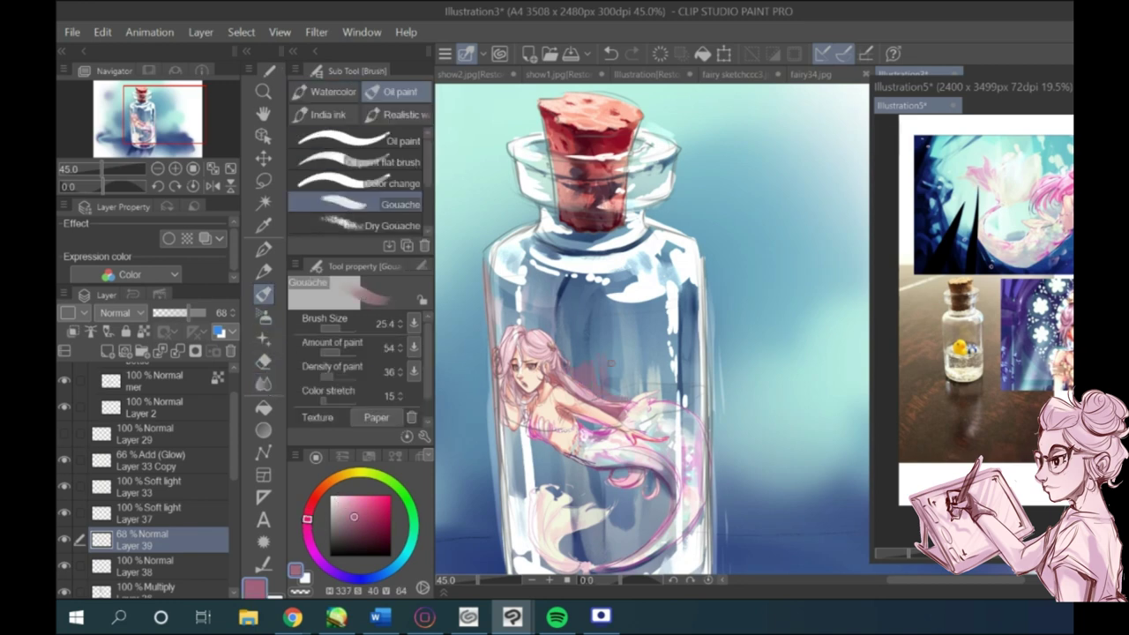
pyautogui.click(344, 330)
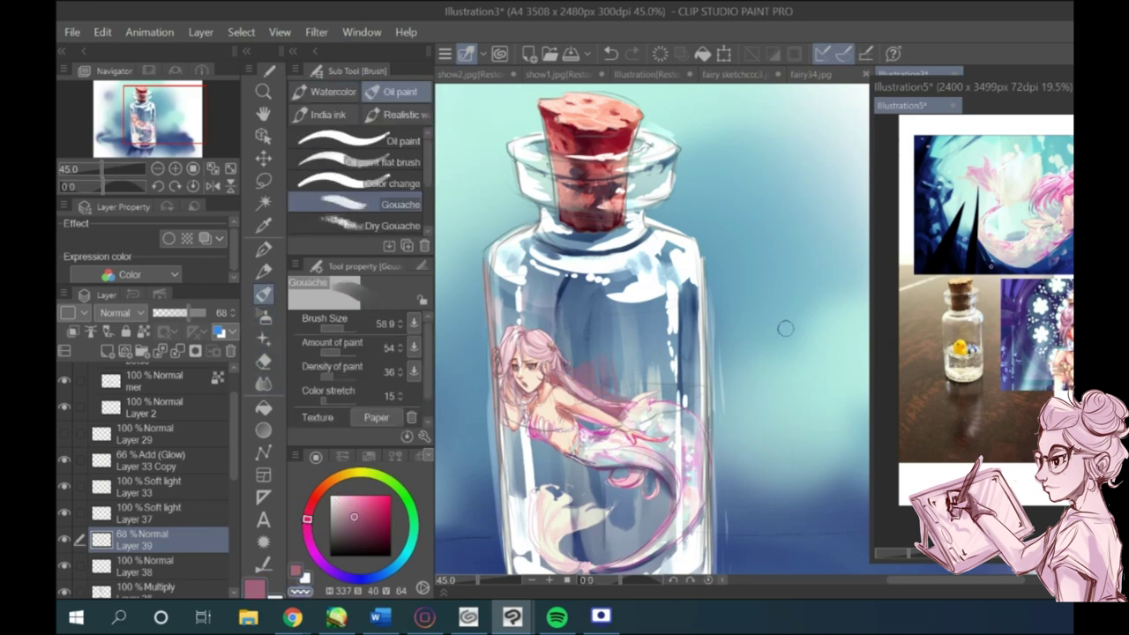
pyautogui.scroll(-4, 551, 402)
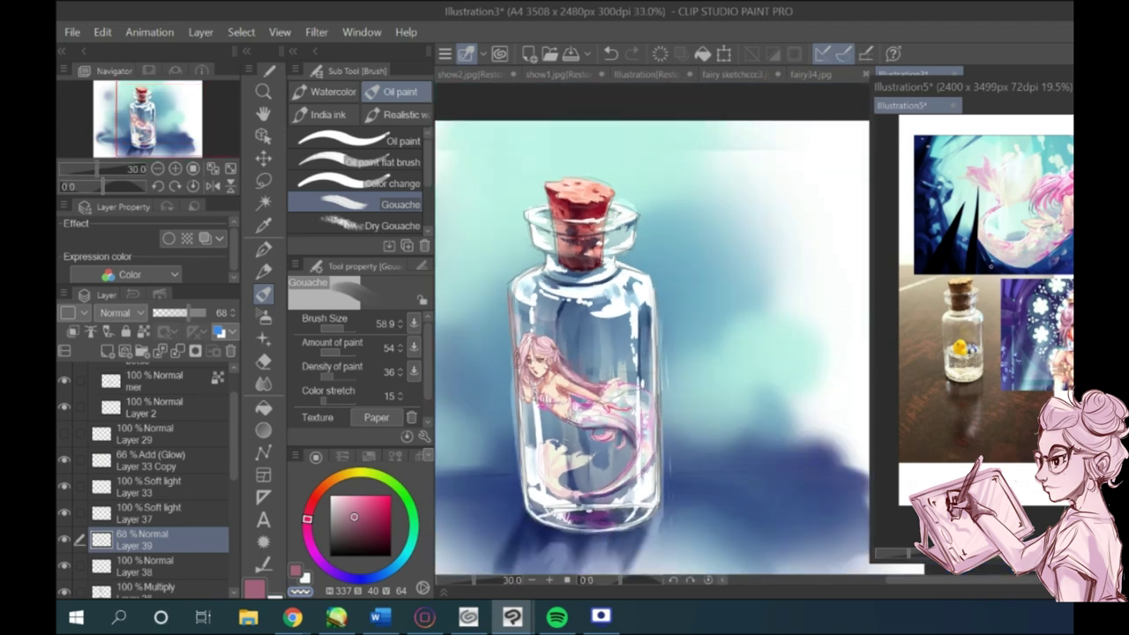
# Step: Toggle Layer 32's visibility to check it, and add a new layer directly above it
pyautogui.scroll(4, 552, 407)
pyautogui.scroll(-2, 574, 370)
pyautogui.scroll(-3, 107, 483)
pyautogui.click(64, 532)
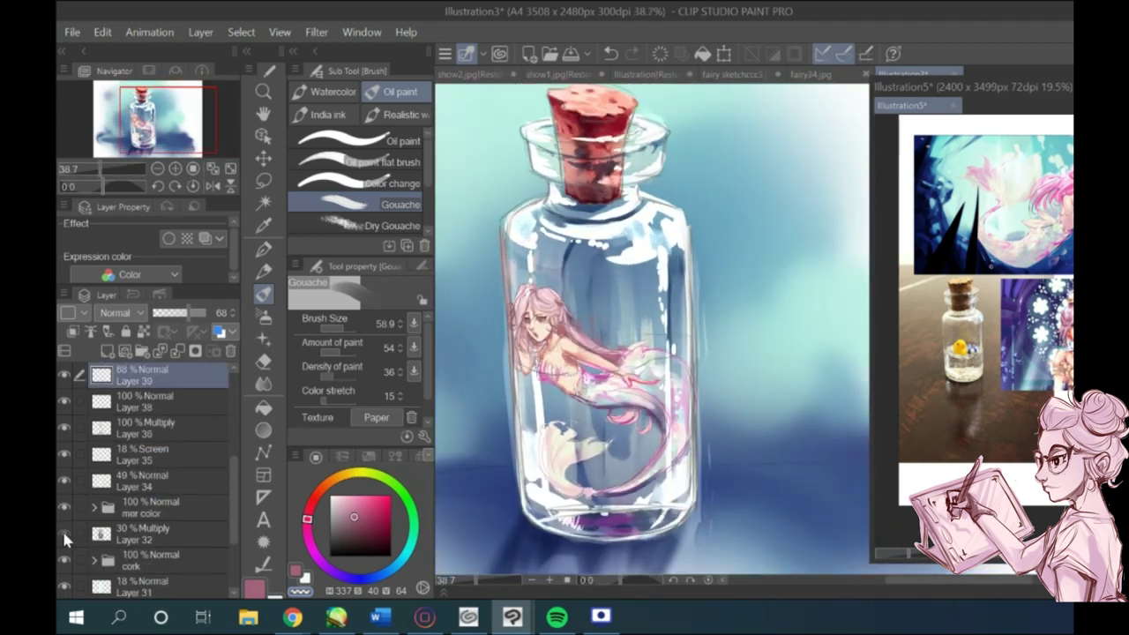
pyautogui.click(64, 532)
pyautogui.click(132, 535)
pyautogui.click(107, 351)
# Step: Move Layer 40 to the top of the stack and outline the water surface across the bottle in white with the G-pen at size 15.4
pyautogui.click(403, 558)
pyautogui.click(353, 505)
pyautogui.press('p')
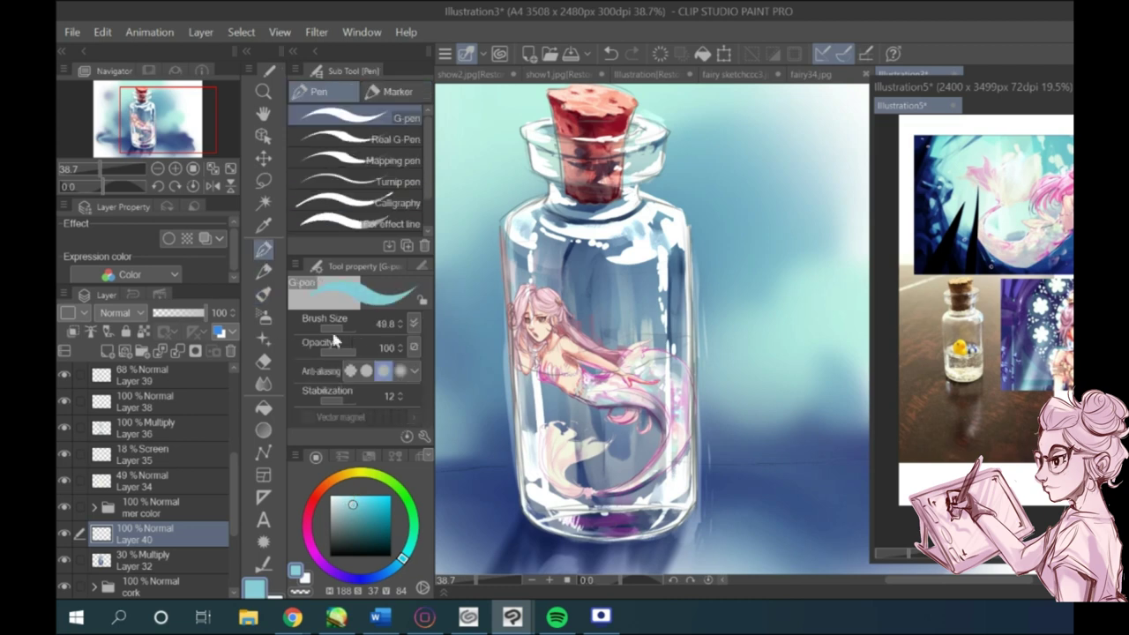
pyautogui.press('x')
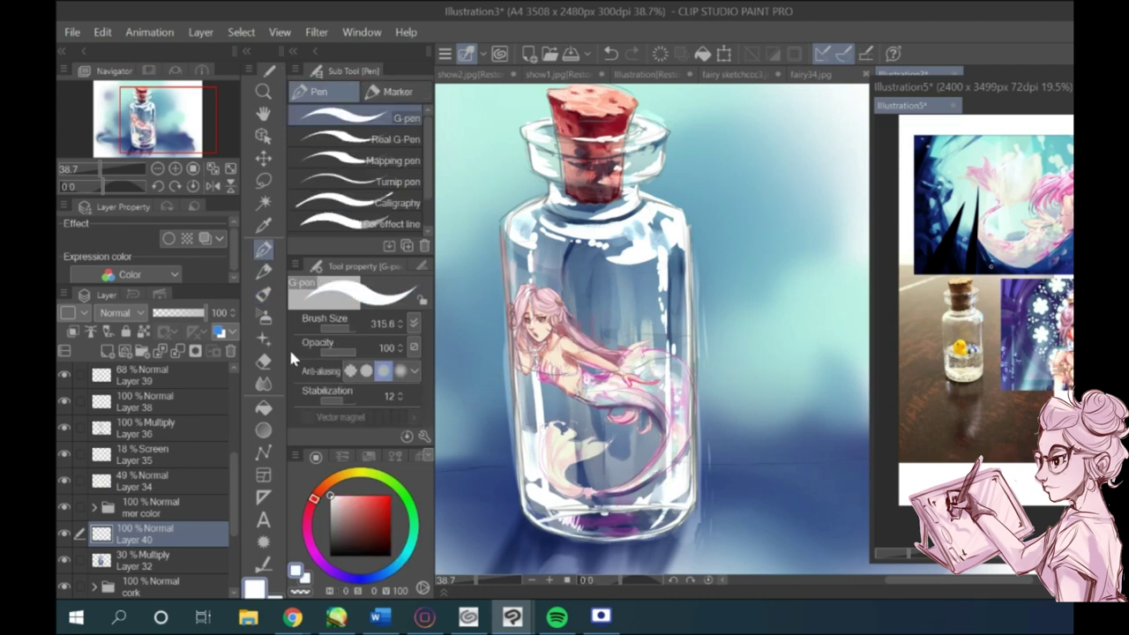
pyautogui.click(338, 325)
pyautogui.click(338, 327)
pyautogui.scroll(2, 633, 336)
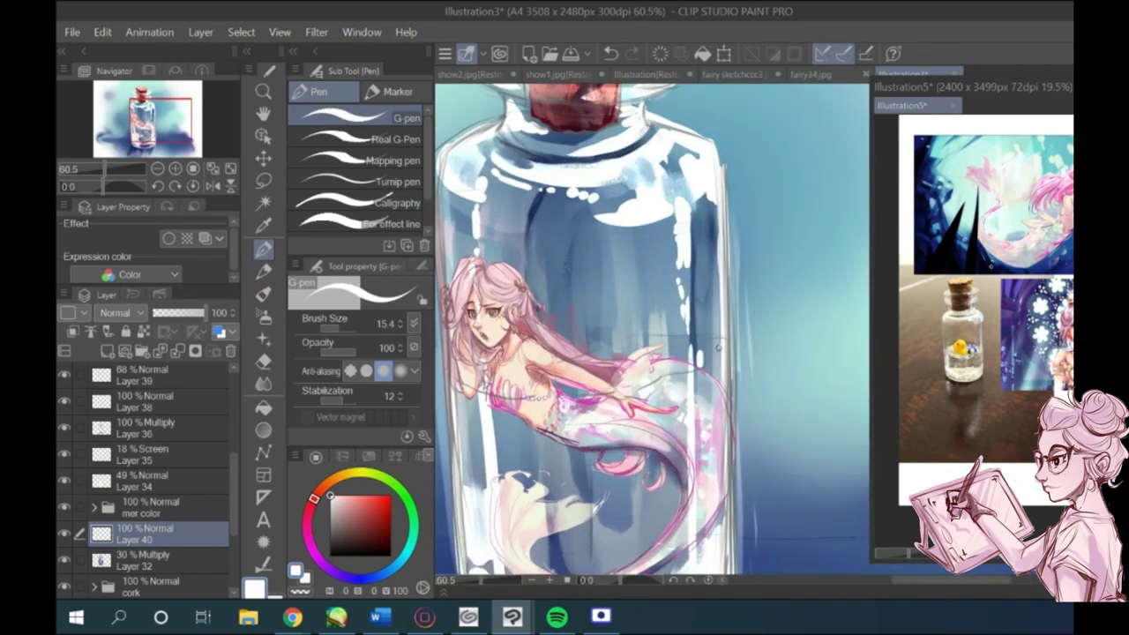
pyautogui.moveTo(130, 547); pyautogui.dragTo(146, 377)
pyautogui.moveTo(131, 547); pyautogui.dragTo(145, 374)
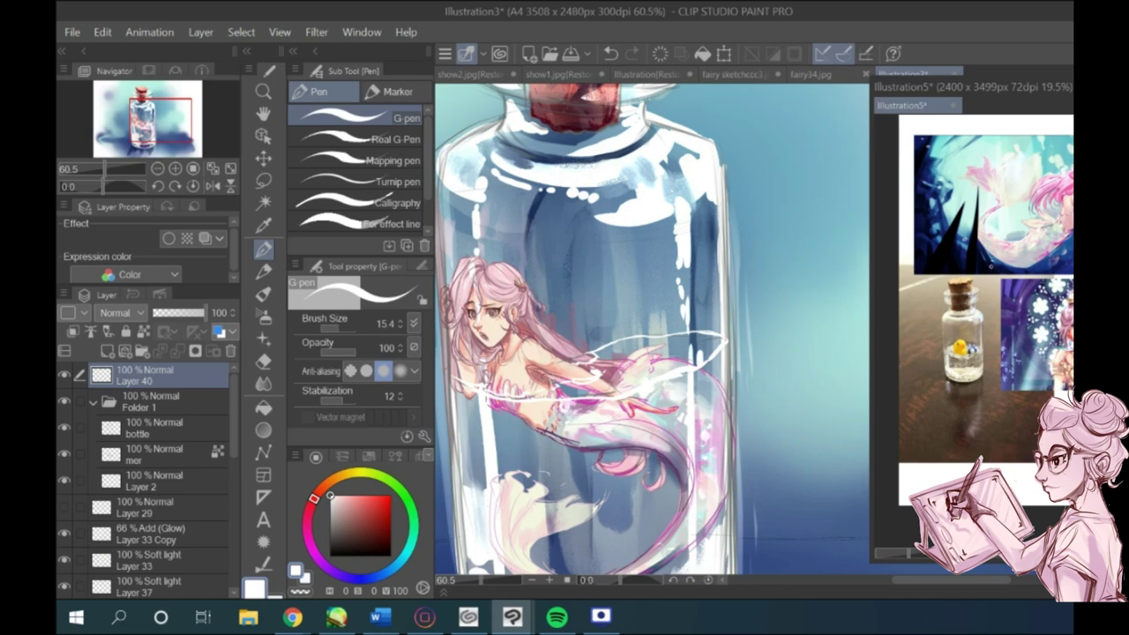
pyautogui.moveTo(455, 380); pyautogui.dragTo(449, 368)
pyautogui.scroll(-1, 458, 344)
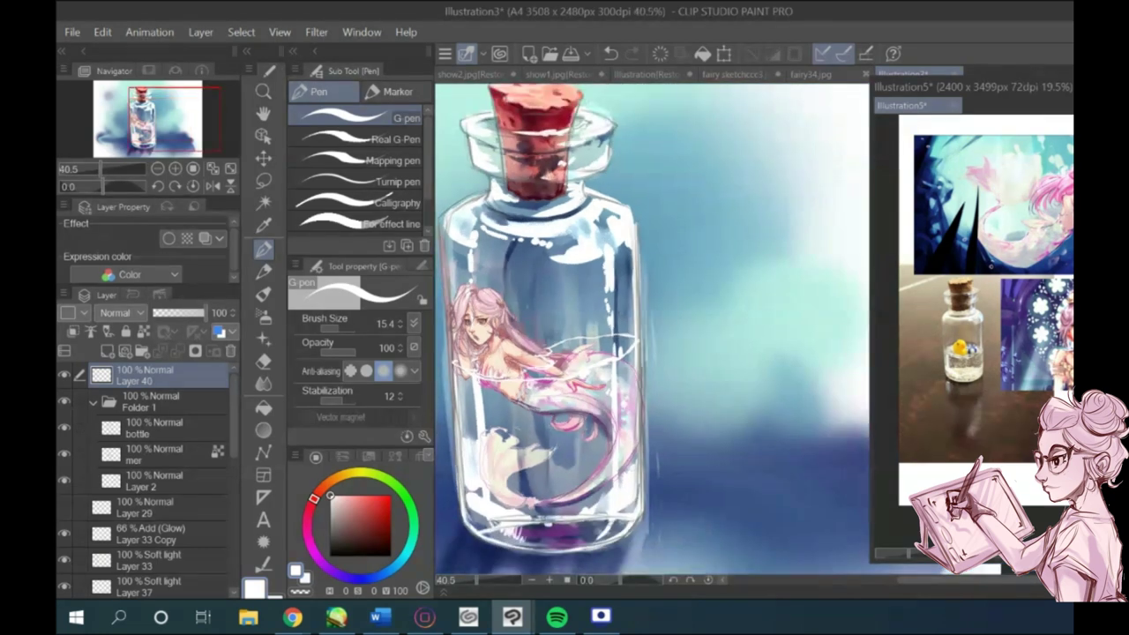
# Step: Add another layer on top and draw white ripples and small droplets around the water surface with the G-pen at size 15.4
pyautogui.scroll(2, 556, 291)
pyautogui.click(106, 351)
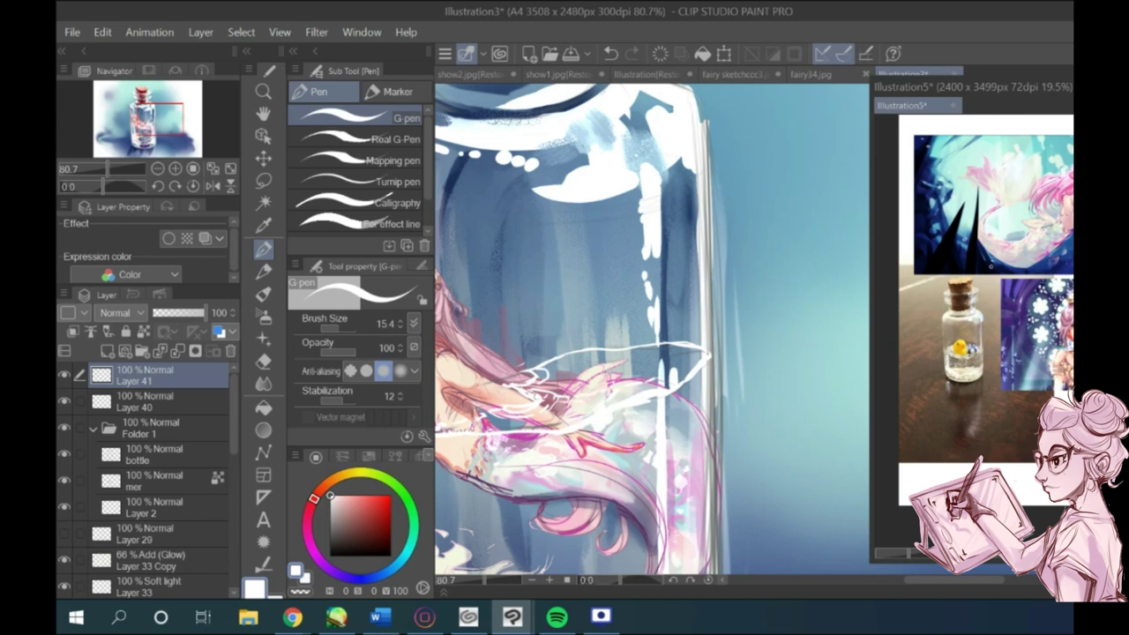
pyautogui.scroll(-2, 556, 361)
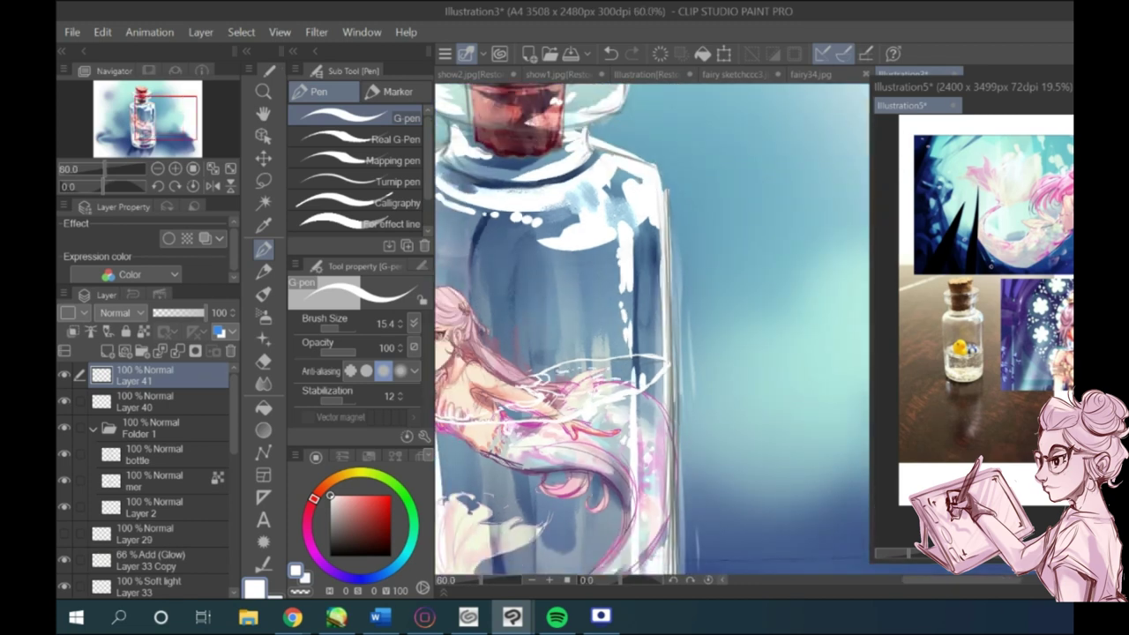
pyautogui.scroll(-3, 653, 335)
pyautogui.scroll(2, 652, 335)
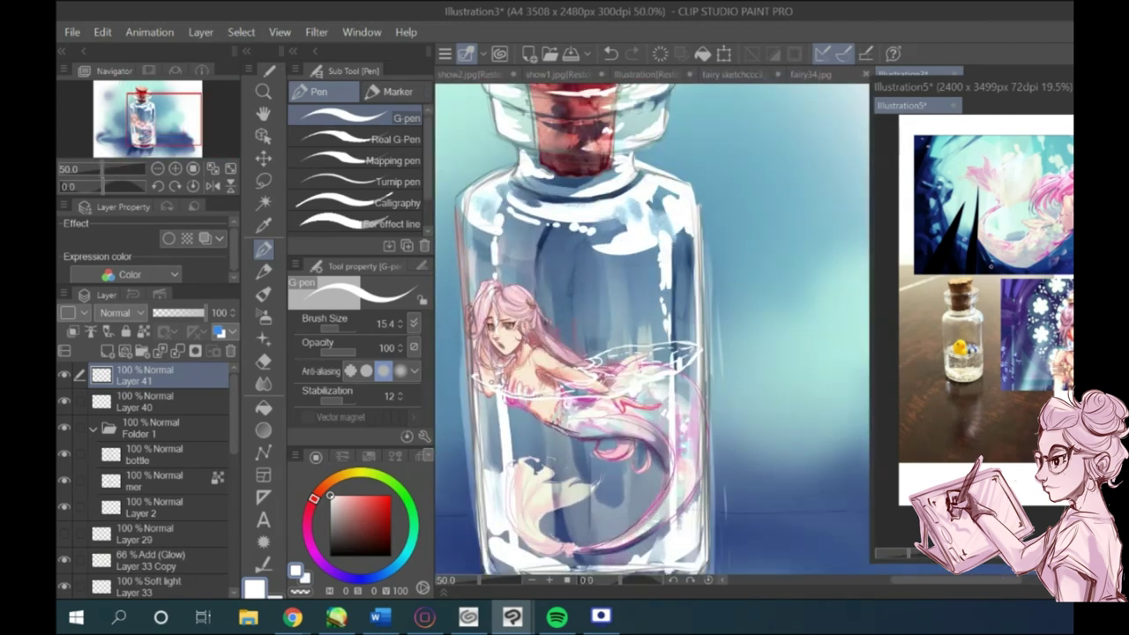
pyautogui.scroll(2, 691, 315)
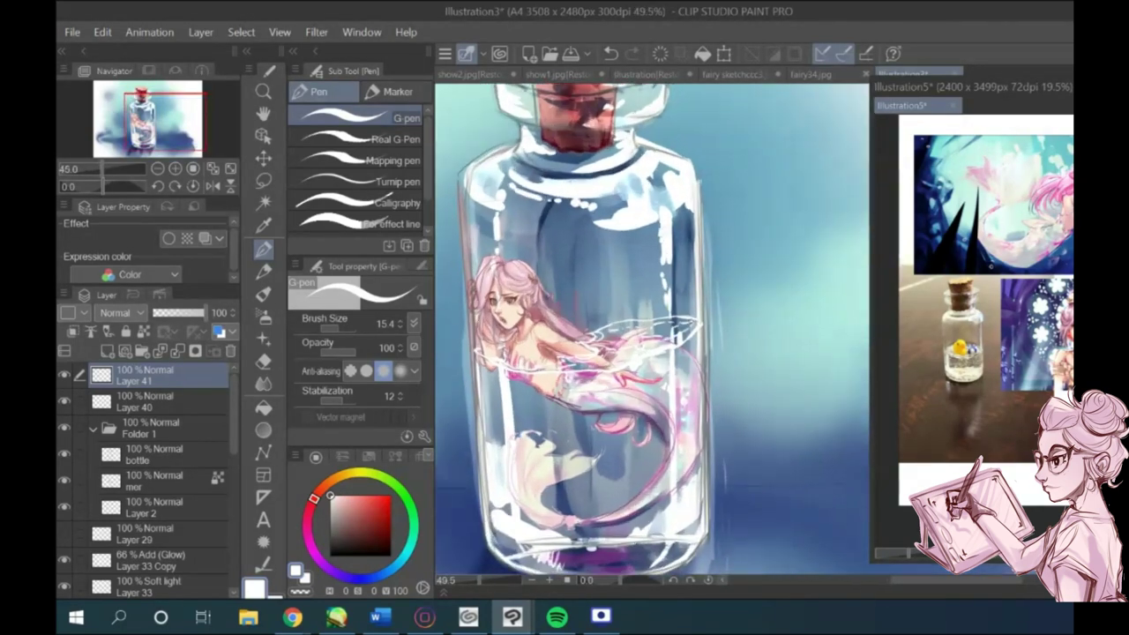
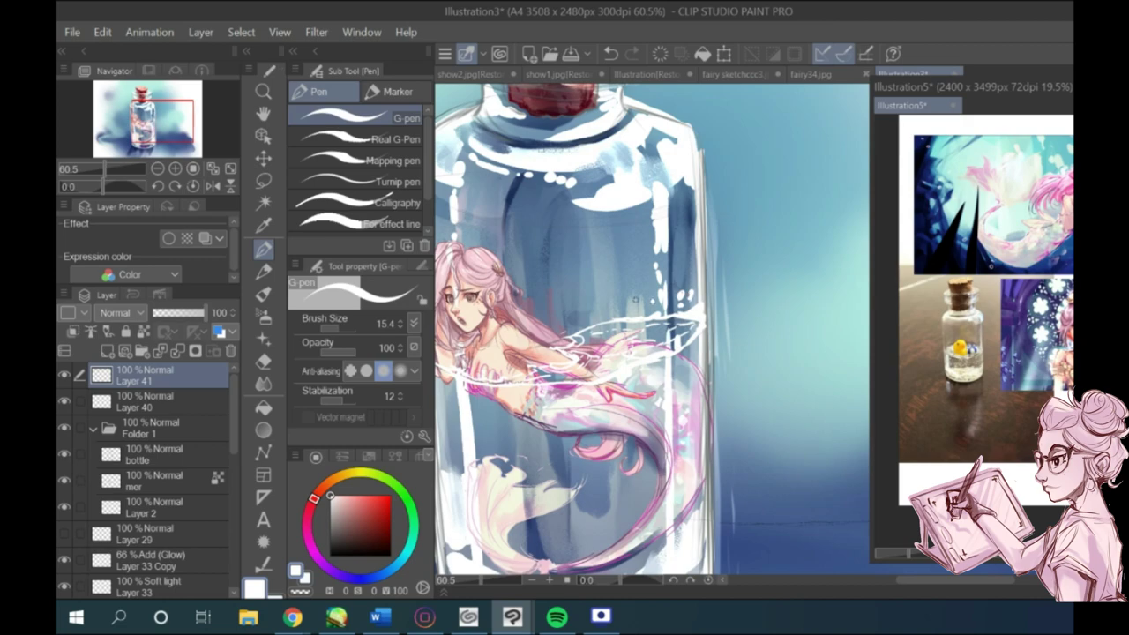
pyautogui.scroll(8, 680, 300)
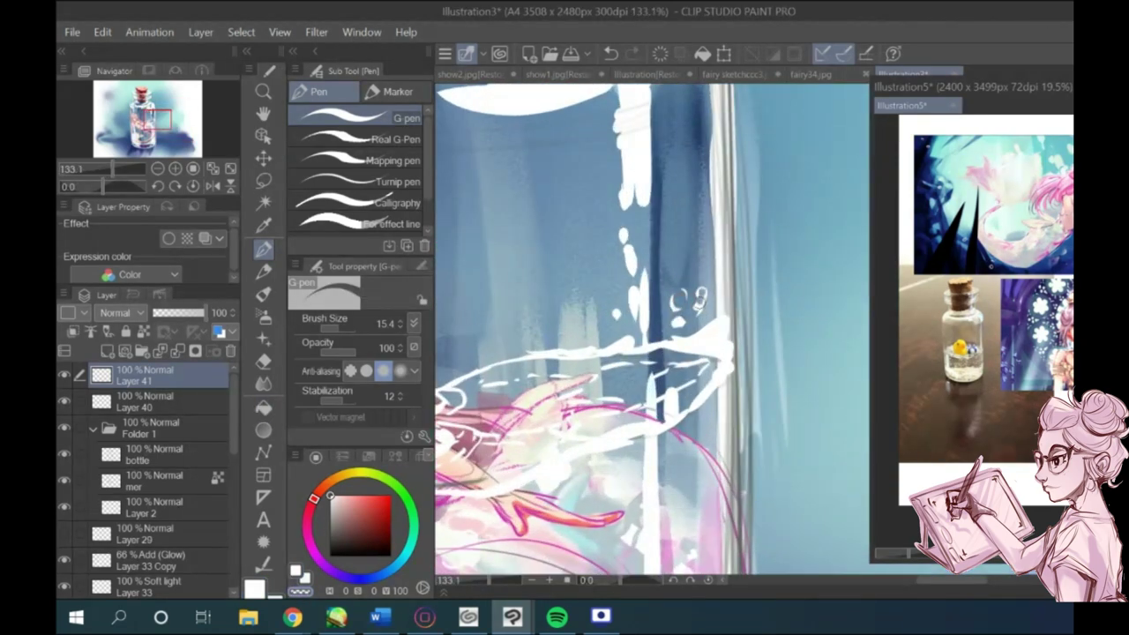
pyautogui.scroll(2, 680, 300)
pyautogui.scroll(-12, 600, 277)
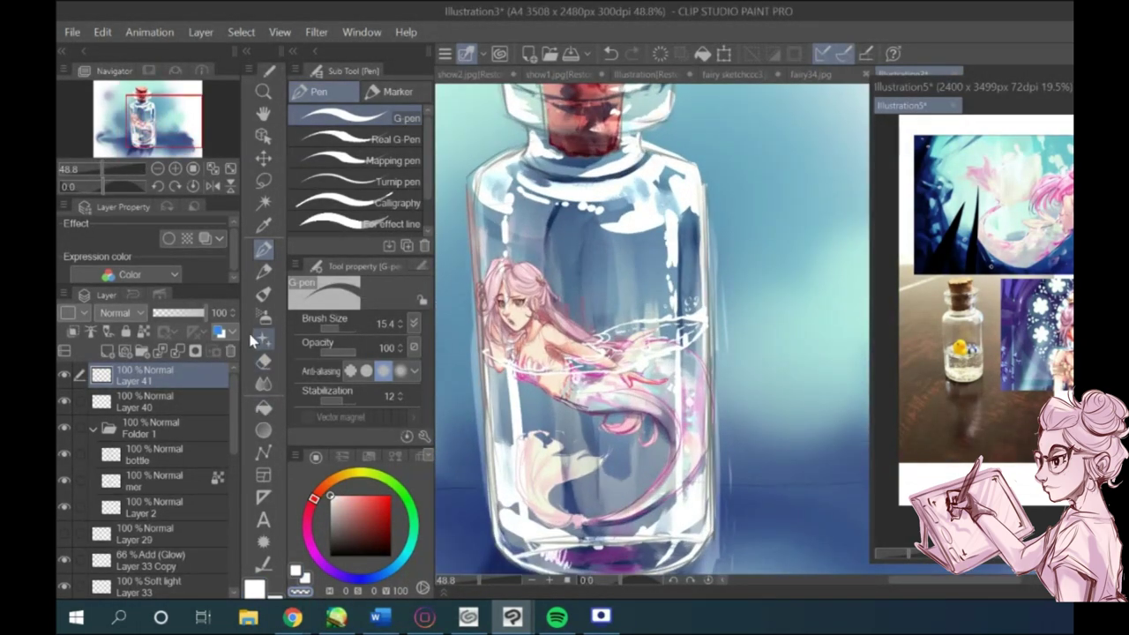
# Step: Switch to the Water Drops 1 watercolor brush and add a new layer above Layer 41 for bubbles
pyautogui.click(262, 295)
pyautogui.click(327, 91)
pyautogui.click(379, 208)
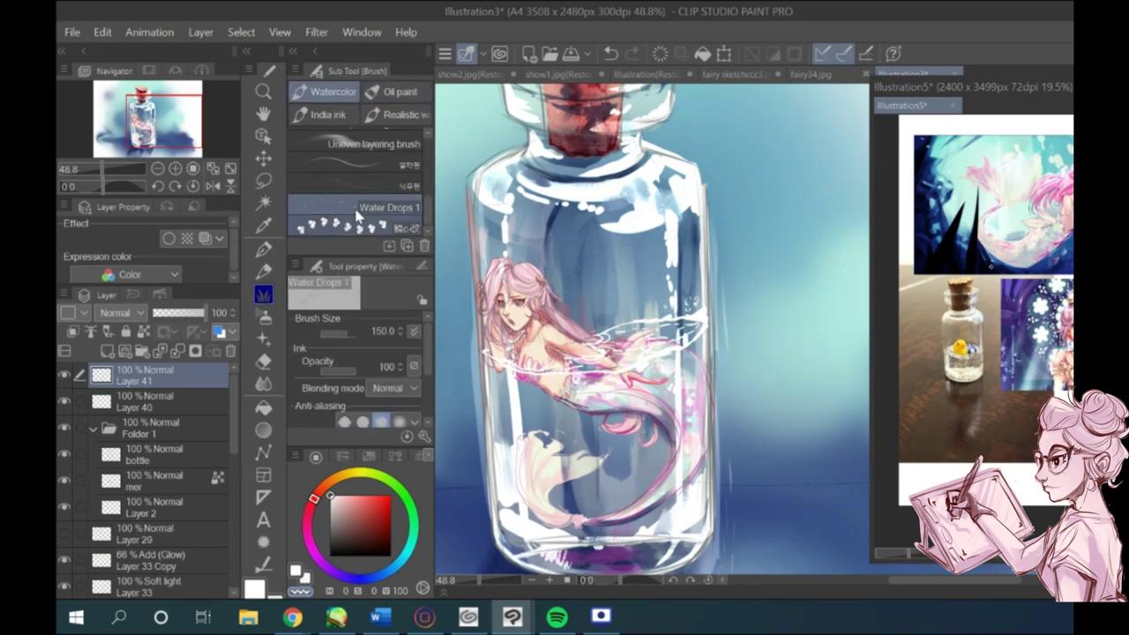
pyautogui.moveTo(618, 335); pyautogui.dragTo(641, 266)
pyautogui.scroll(5, 634, 353)
pyautogui.click(108, 351)
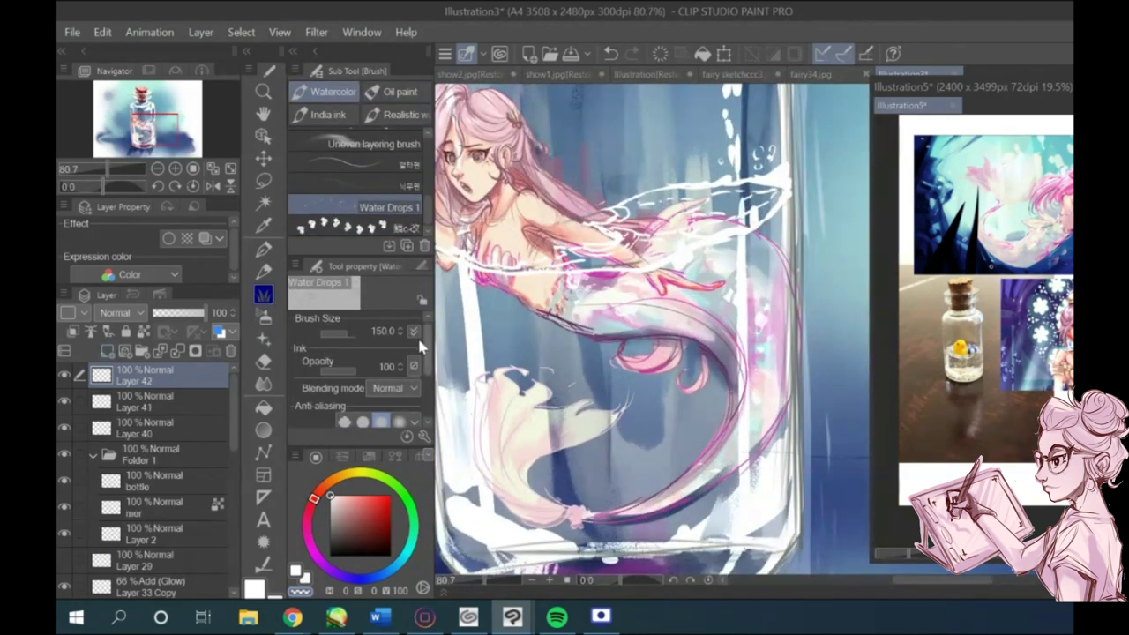
pyautogui.click(297, 571)
pyautogui.click(352, 334)
pyautogui.click(577, 401)
pyautogui.scroll(-3, 600, 389)
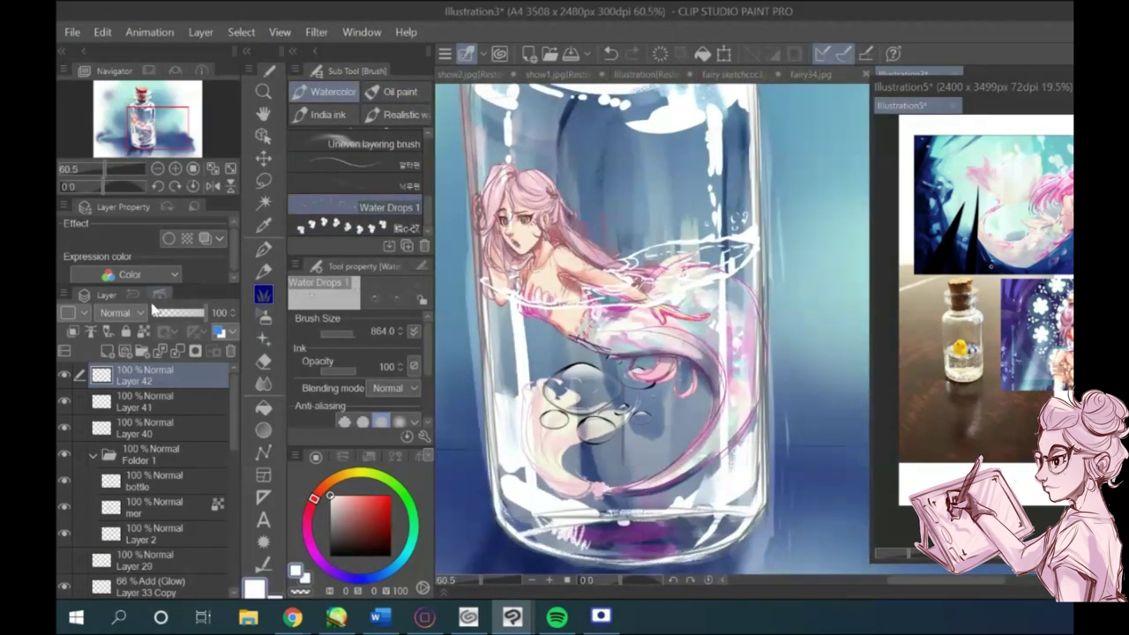
pyautogui.click(133, 313)
pyautogui.click(120, 242)
pyautogui.scroll(-1, 582, 388)
# Step: Set Layer 42 to Add (Glow) at 40% opacity and stamp white bubbles around the tail with Water Drops 1 at size 97.5
pyautogui.click(115, 312)
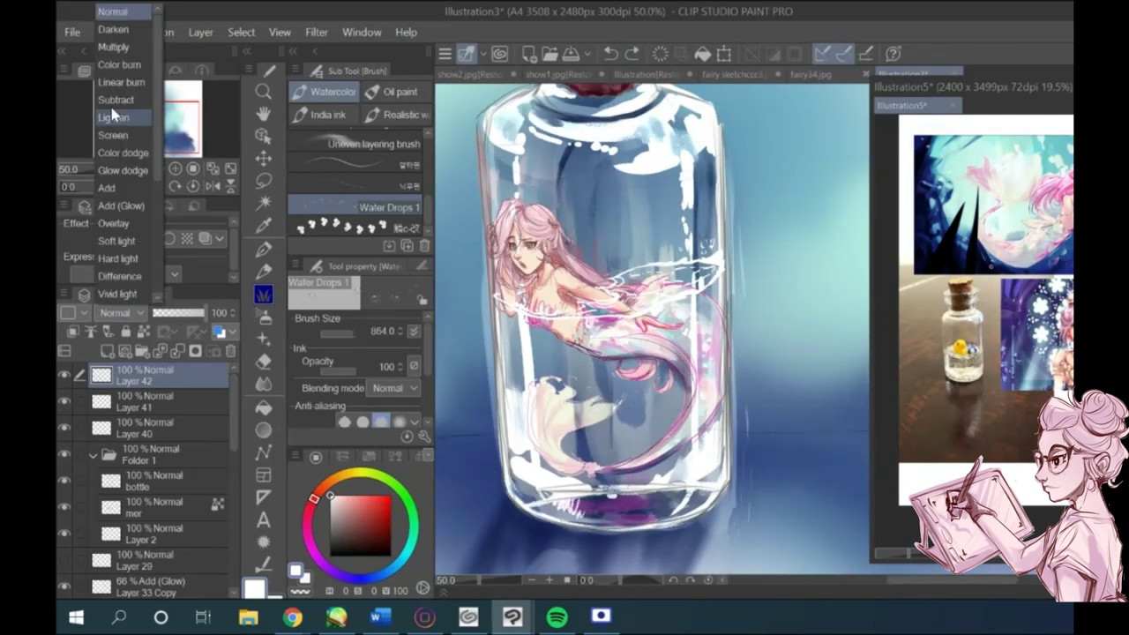
pyautogui.click(119, 206)
pyautogui.click(345, 331)
pyautogui.moveTo(345, 331); pyautogui.dragTo(337, 332)
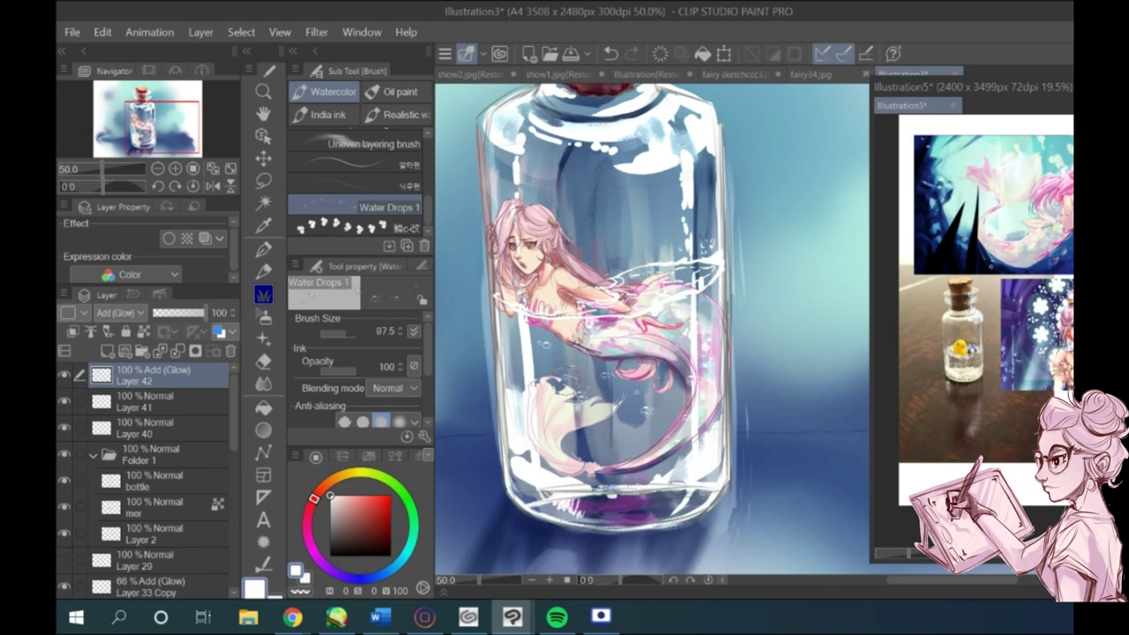
pyautogui.click(635, 428)
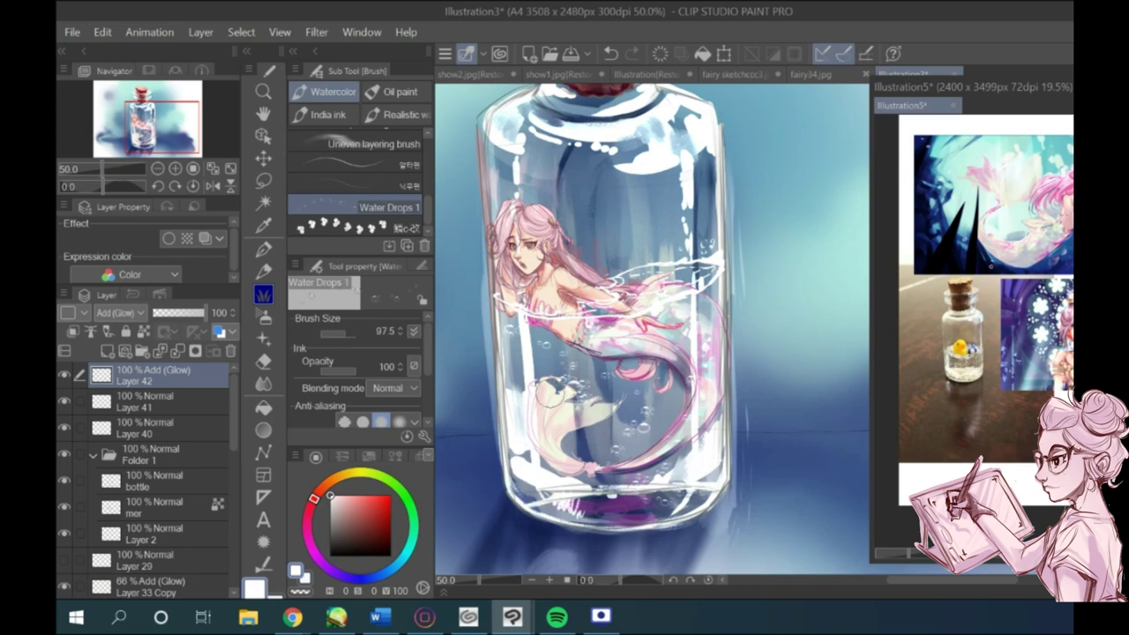
pyautogui.moveTo(195, 314); pyautogui.dragTo(174, 313)
# Step: Draw brighter white bubbles in the water around the tail on Layer 41 with the G-pen at size 15.4
pyautogui.click(264, 361)
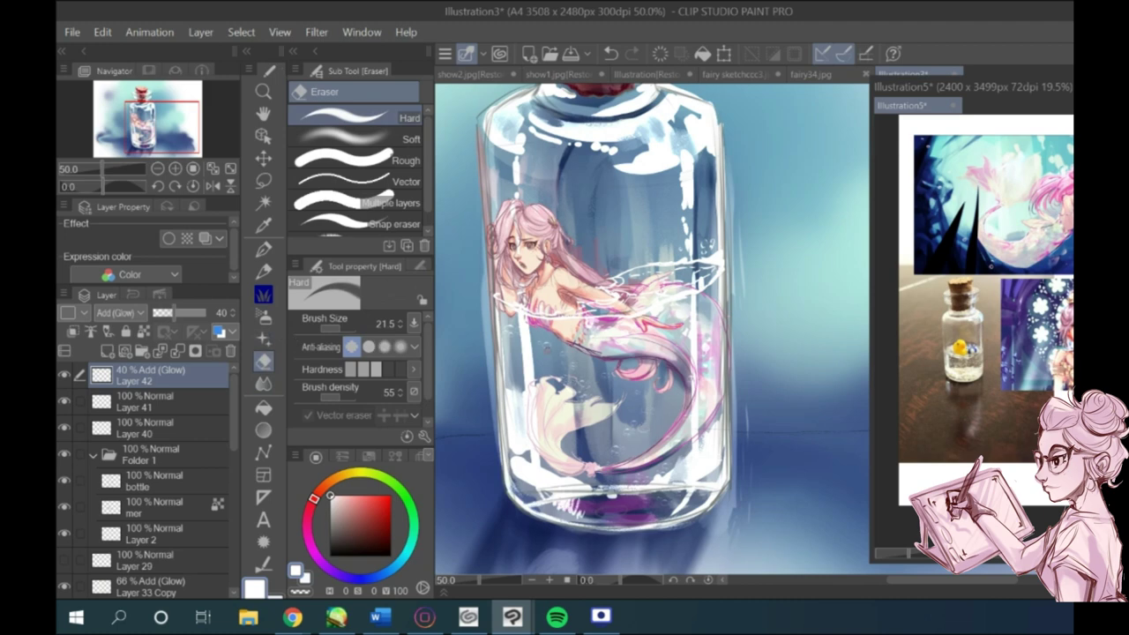
pyautogui.click(264, 251)
pyautogui.click(128, 405)
pyautogui.scroll(10, 651, 395)
pyautogui.click(626, 432)
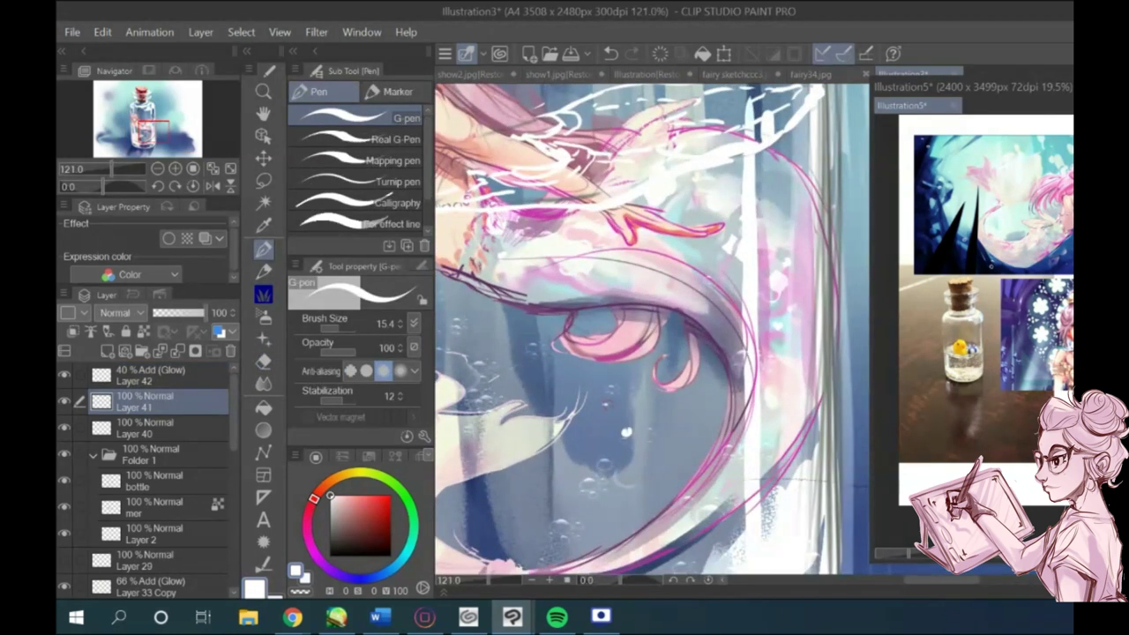
pyautogui.moveTo(604, 405); pyautogui.dragTo(607, 405)
pyautogui.scroll(-3, 478, 326)
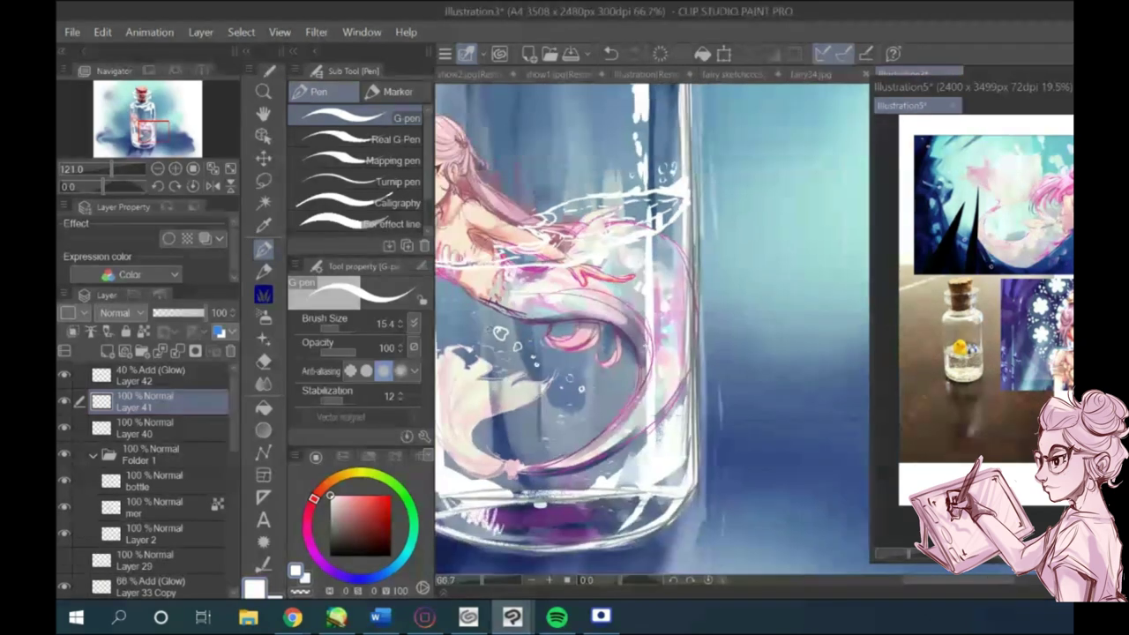
pyautogui.scroll(-3, 526, 389)
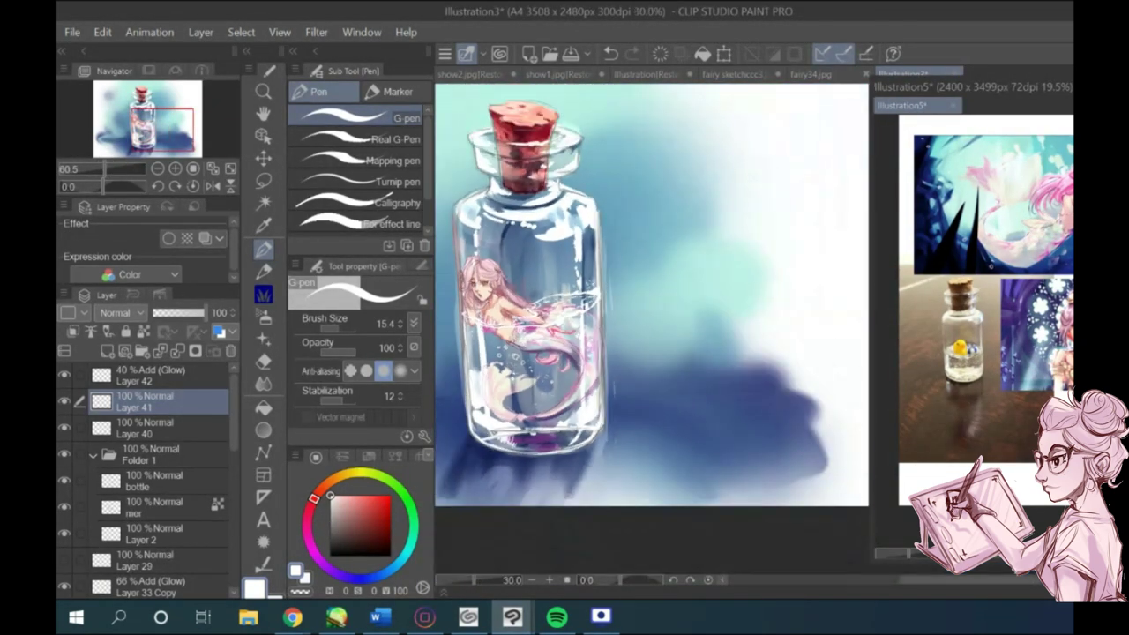
pyautogui.scroll(3, 554, 399)
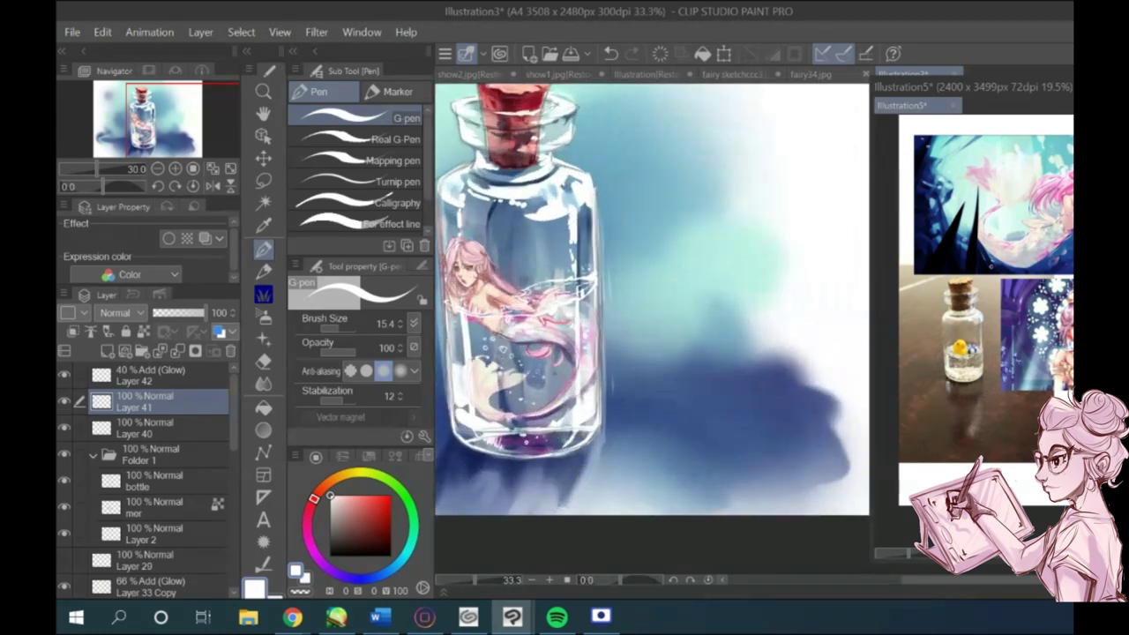
pyautogui.scroll(-4, 541, 353)
pyautogui.scroll(3, 487, 340)
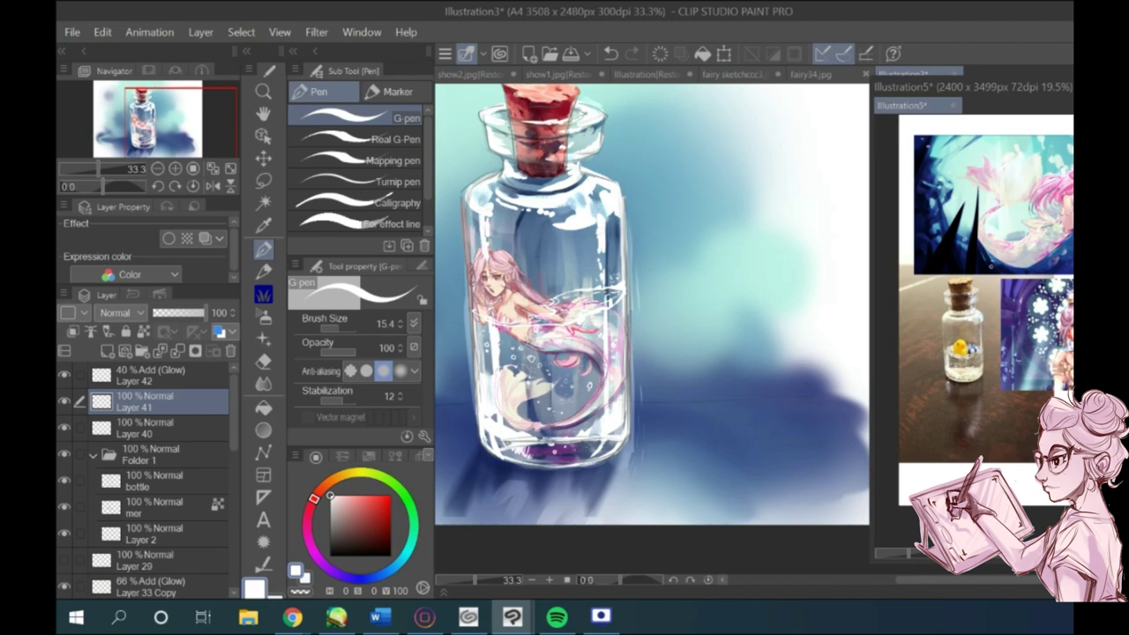
pyautogui.scroll(-2, 520, 159)
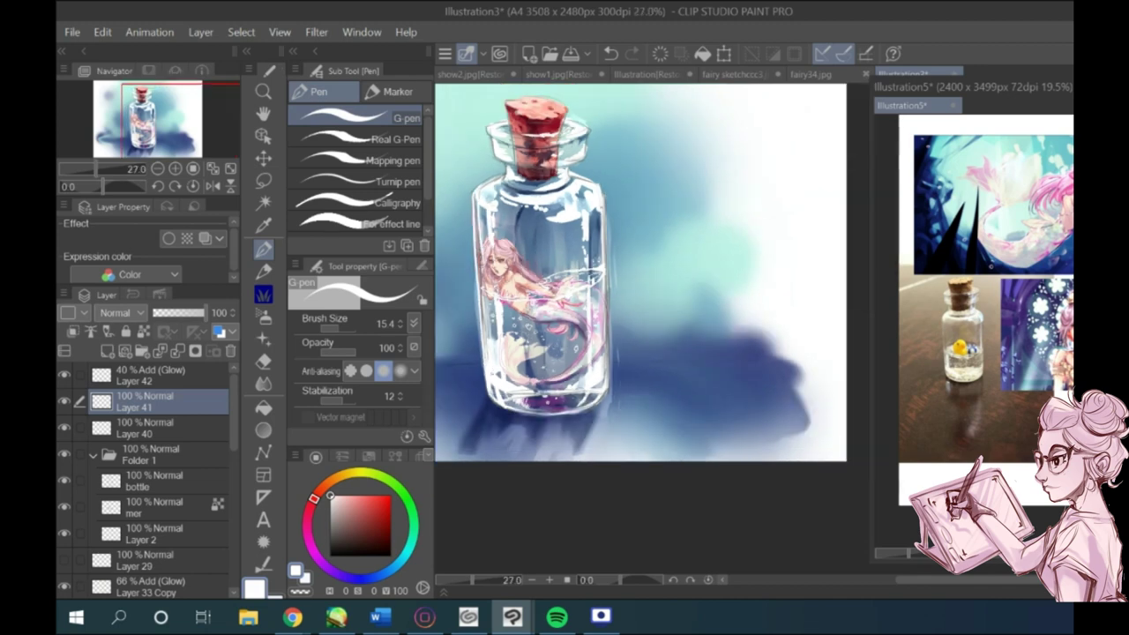
# Step: Redraw white glass highlights along the bottle's right edge and left shoulder with the G-pen at size 15.4, tidying with the Hard eraser
pyautogui.click(610, 54)
pyautogui.moveTo(604, 186); pyautogui.dragTo(606, 393)
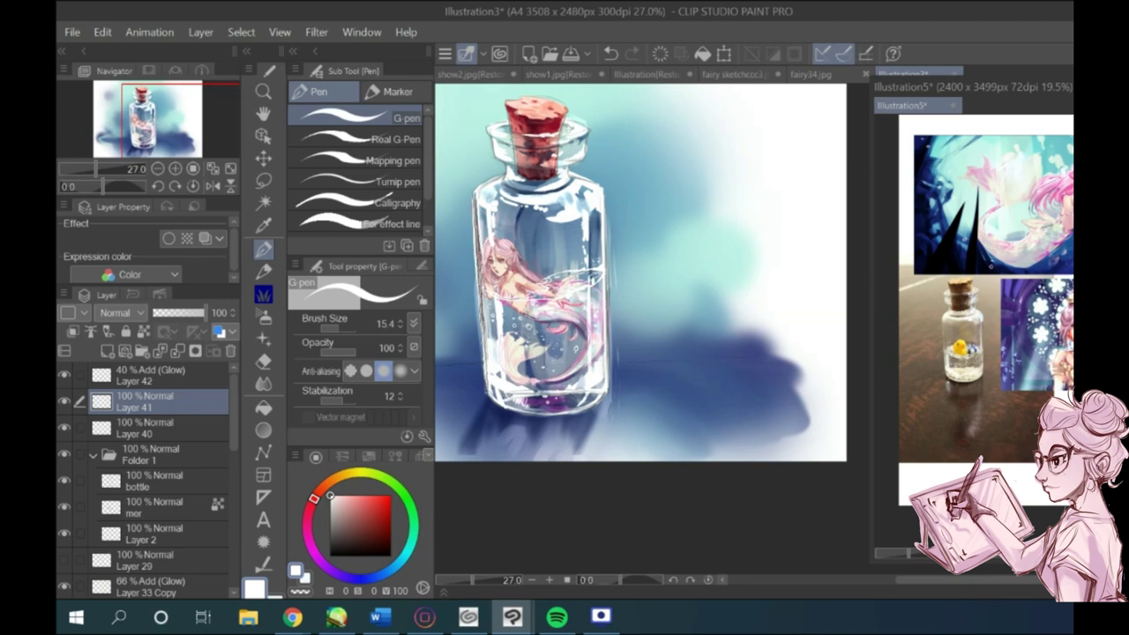
pyautogui.press('e')
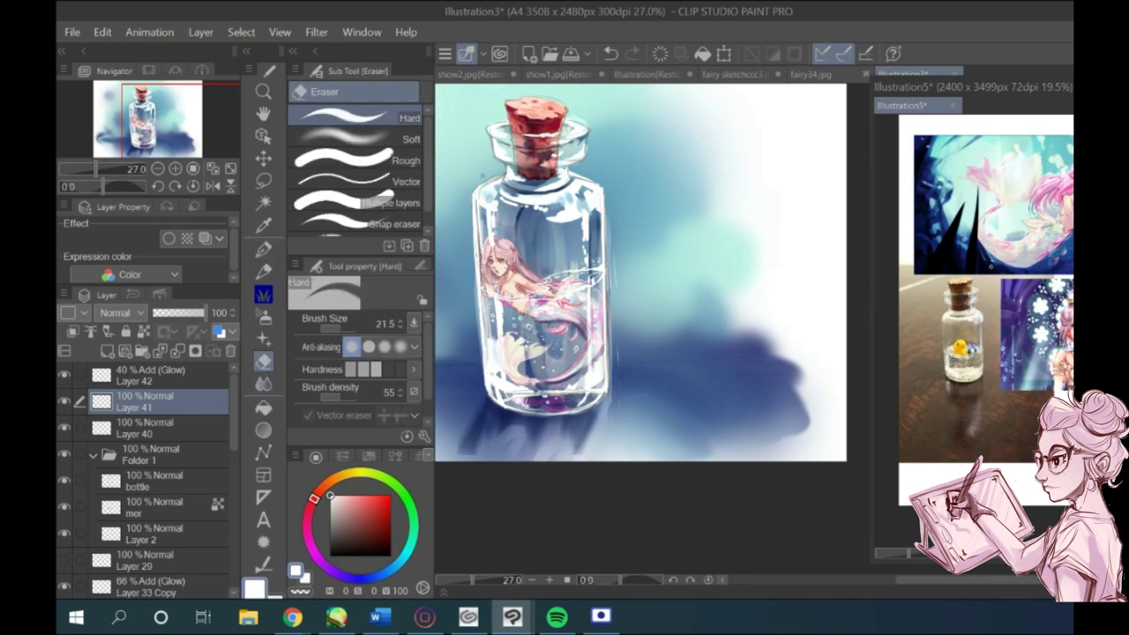
pyautogui.scroll(3, 483, 175)
pyautogui.press('p')
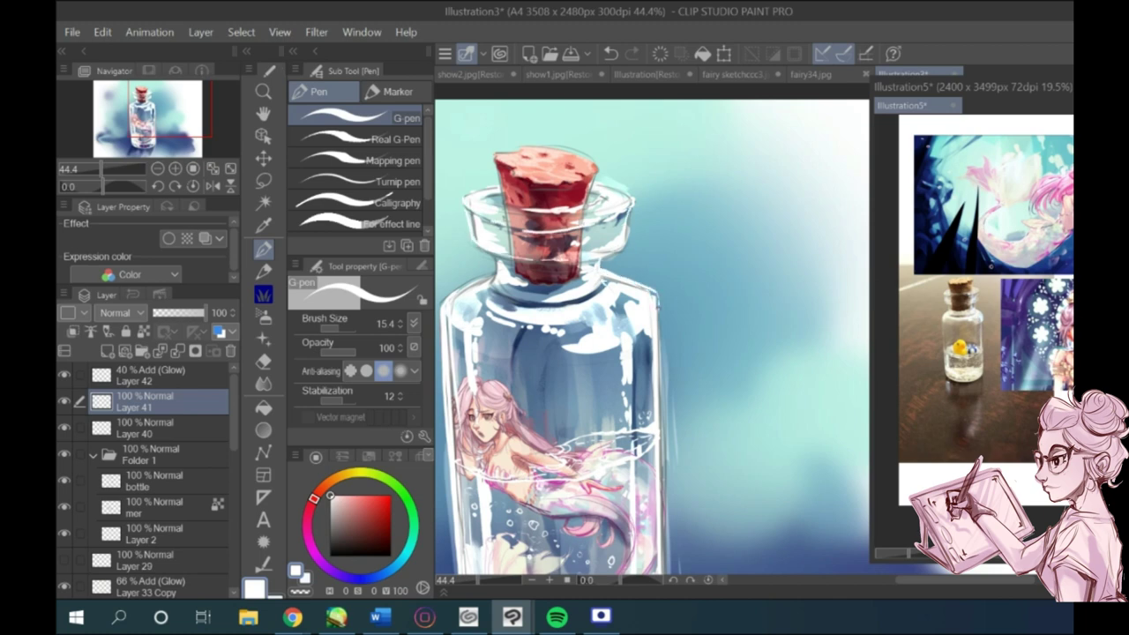
pyautogui.scroll(-4, 499, 290)
pyautogui.moveTo(447, 289)
pyautogui.mouseDown()
pyautogui.moveTo(443, 305)
pyautogui.moveTo(499, 244)
pyautogui.mouseUp()
pyautogui.scroll(5, 483, 312)
pyautogui.press('e')
pyautogui.scroll(-2, 653, 335)
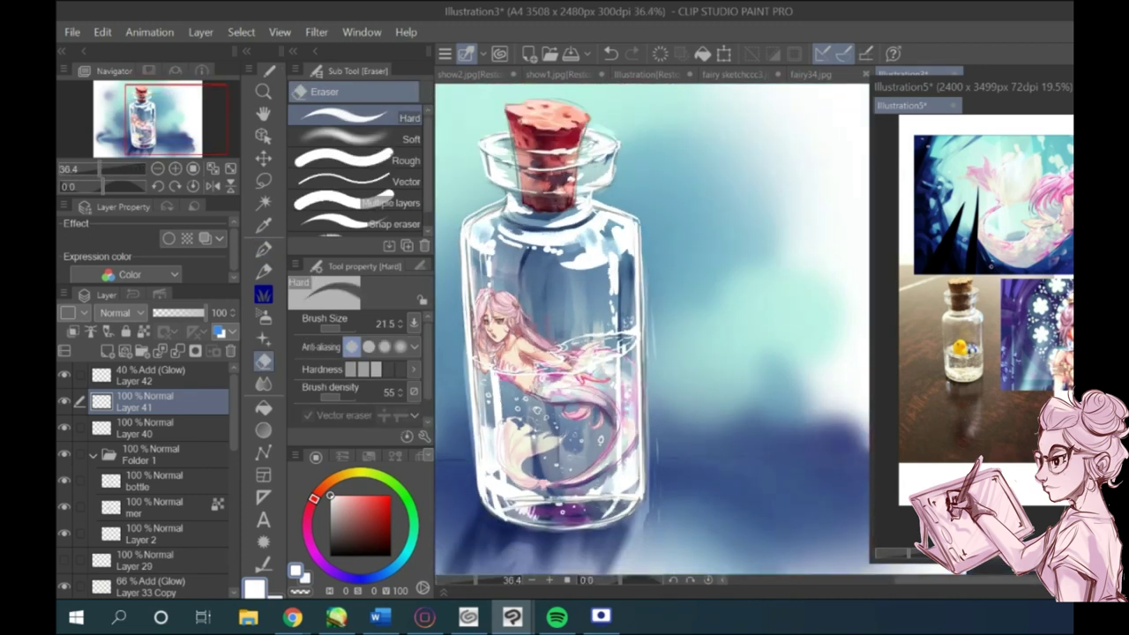
pyautogui.scroll(-5, 460, 324)
pyautogui.scroll(6, 478, 339)
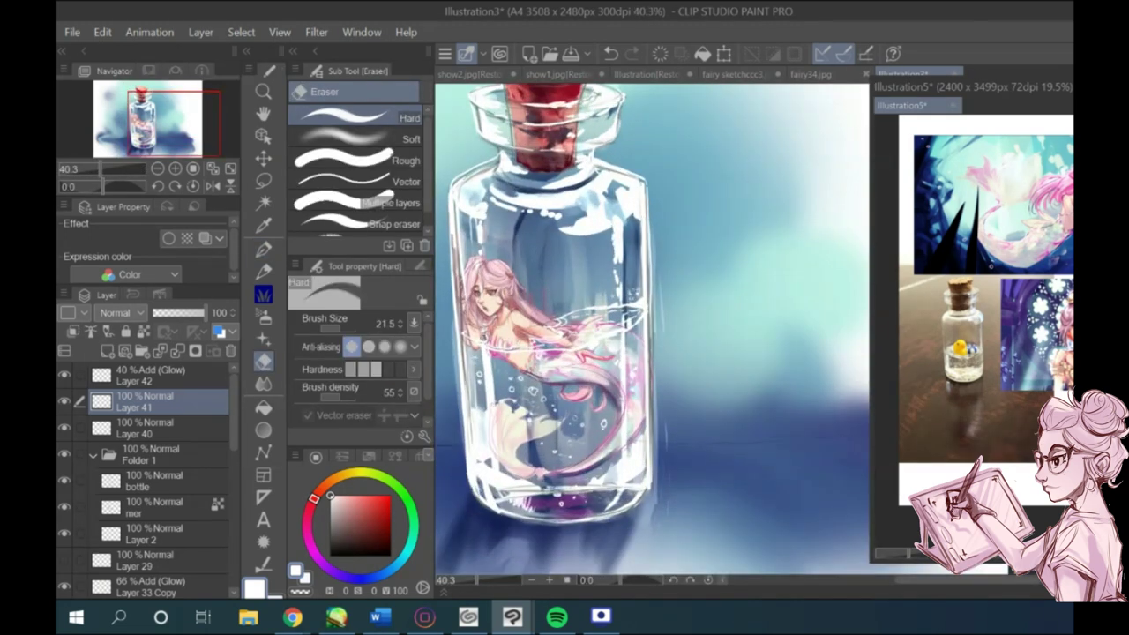
# Step: Brush soft white reflections beneath the bottle's right shoulder highlight on Layer 41 with Gouache at size 58.9
pyautogui.click(263, 293)
pyautogui.click(386, 94)
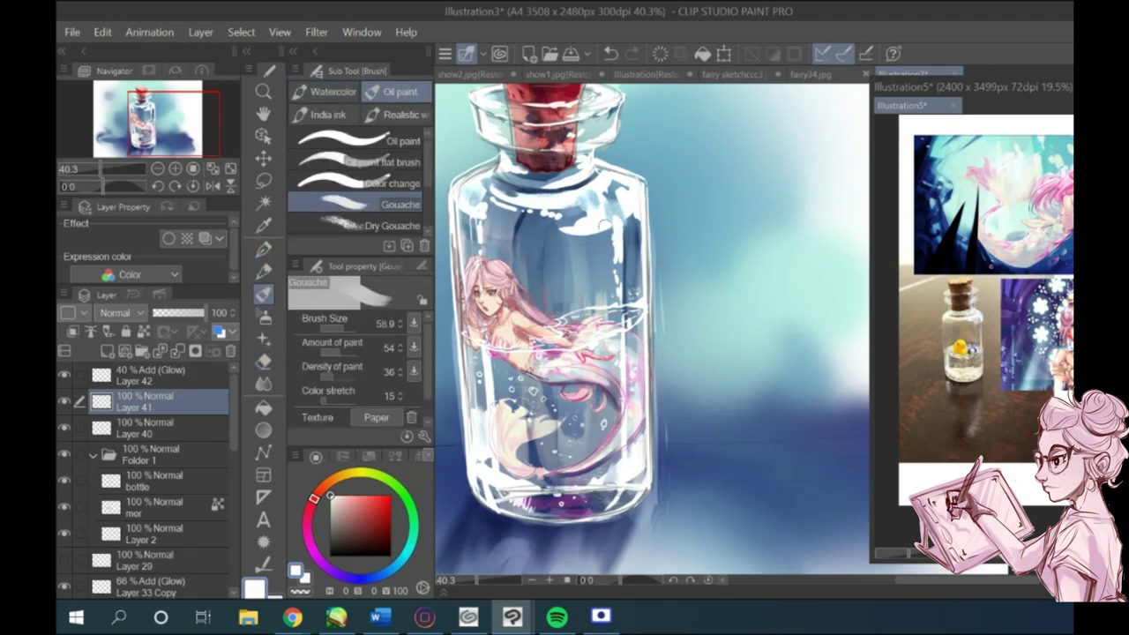
pyautogui.moveTo(599, 226); pyautogui.dragTo(584, 249)
pyautogui.scroll(-2, 600, 230)
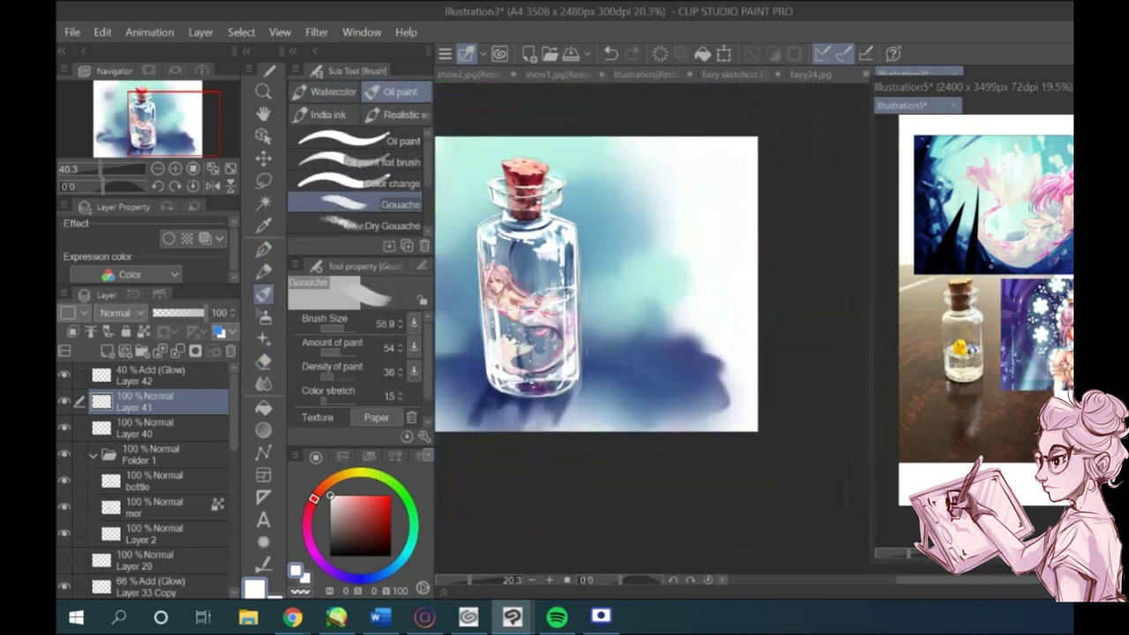
pyautogui.press('j')
pyautogui.scroll(2, 529, 265)
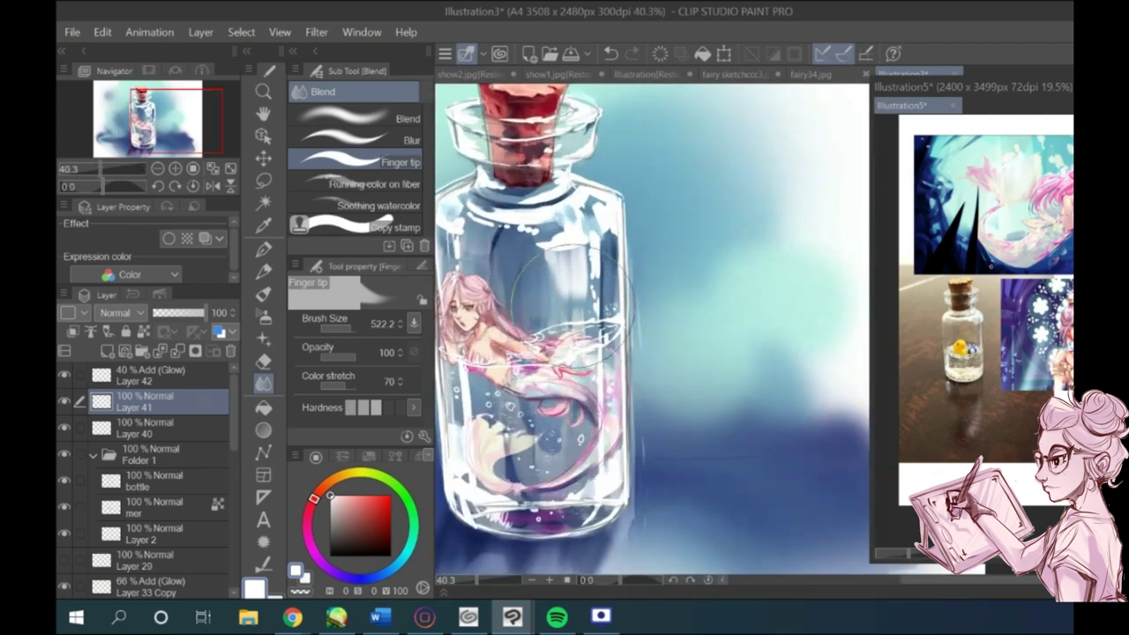
pyautogui.press('b')
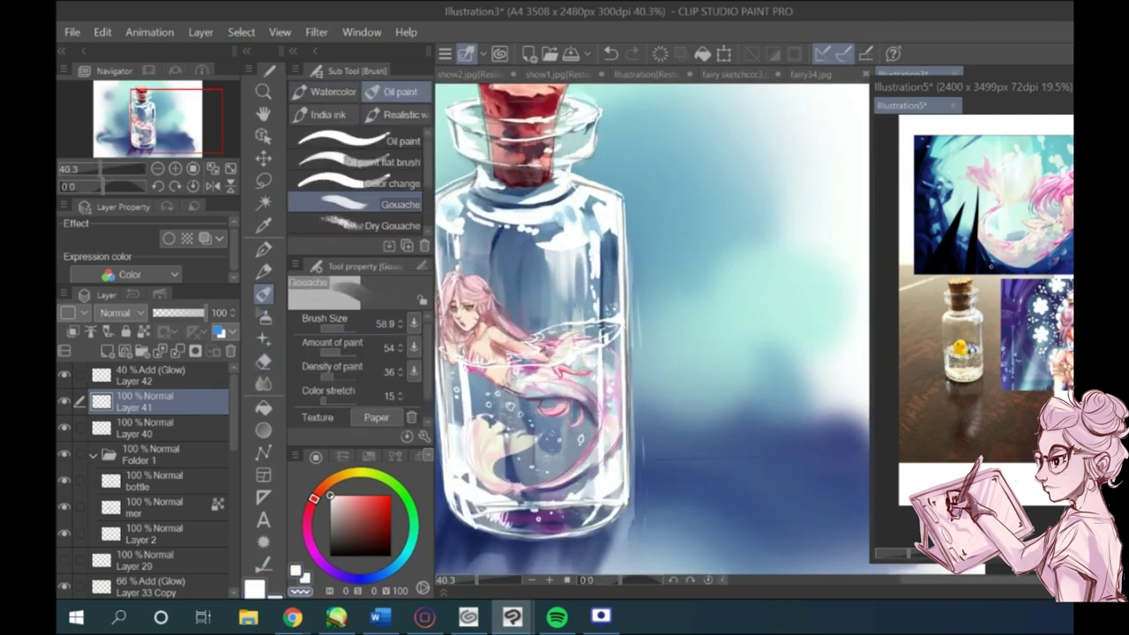
pyautogui.scroll(-1, 580, 265)
pyautogui.scroll(-2, 528, 300)
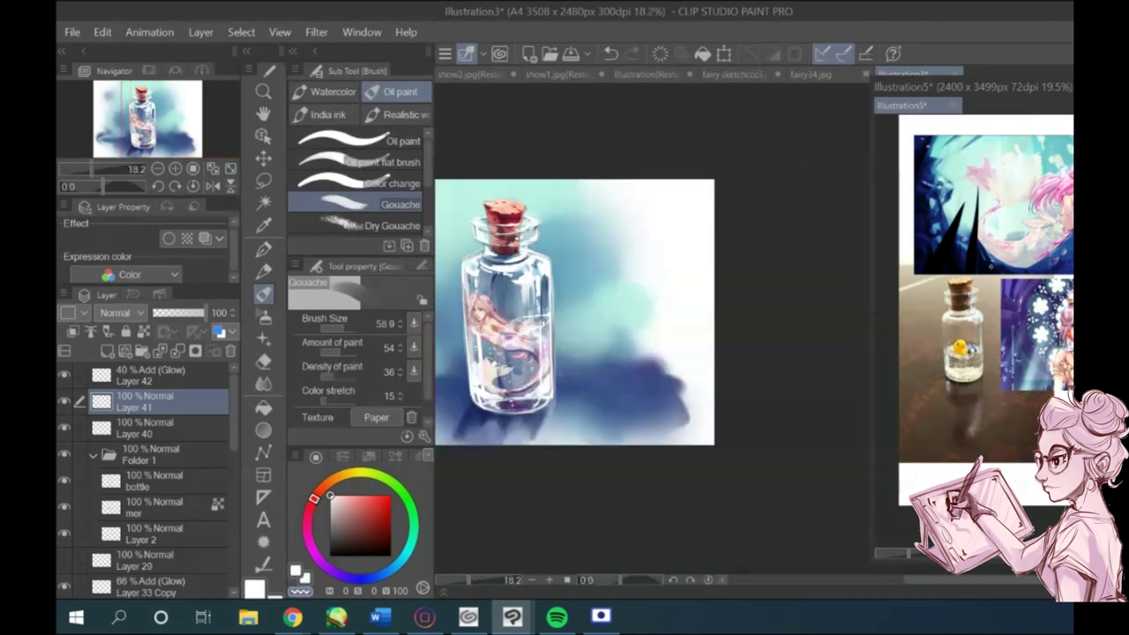
# Step: Examine what the lower layers, the mer color folder and the line-art layers contribute by toggling their visibility
pyautogui.scroll(5, 494, 335)
pyautogui.scroll(-4, 122, 507)
pyautogui.scroll(-3, 574, 378)
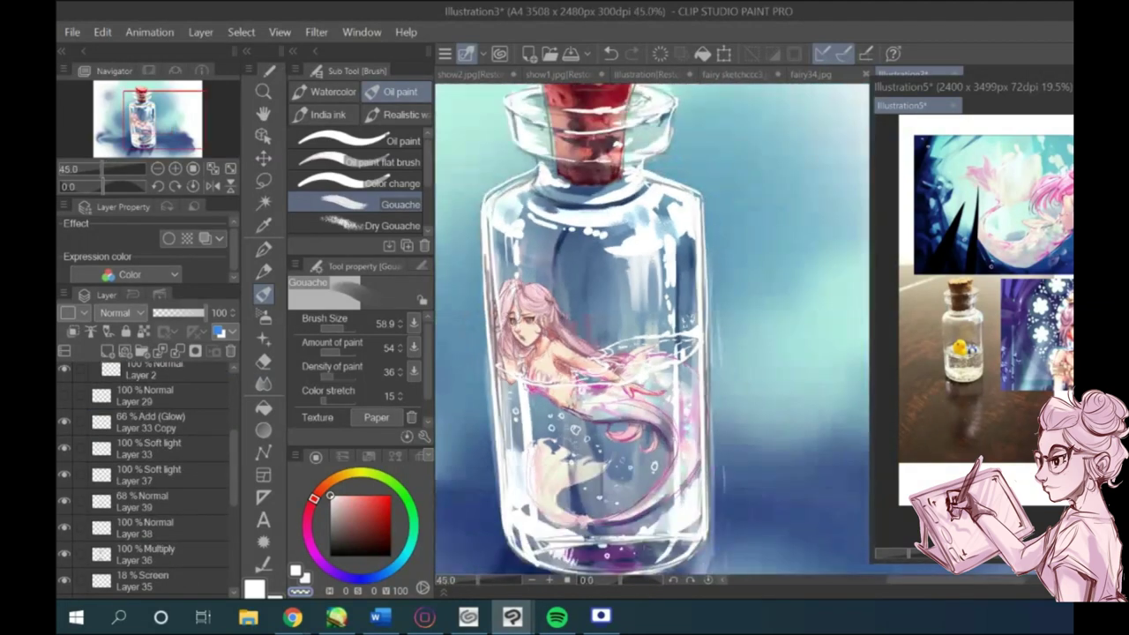
pyautogui.scroll(5, 520, 396)
pyautogui.scroll(-4, 511, 320)
pyautogui.scroll(-3, 122, 476)
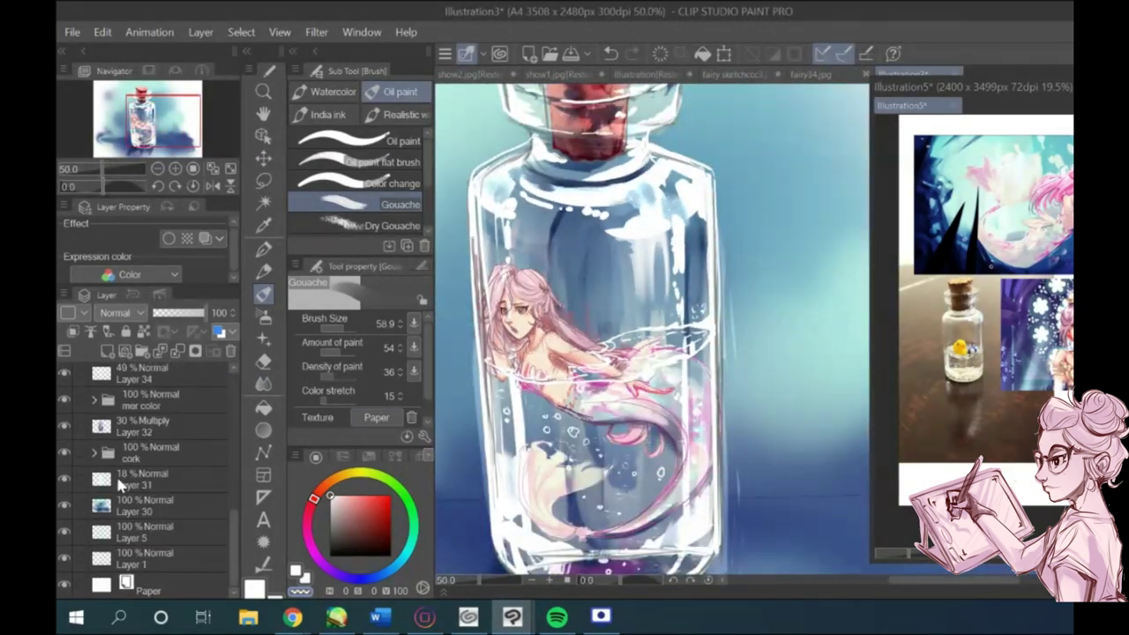
pyautogui.click(141, 477)
pyautogui.scroll(5, 507, 318)
pyautogui.scroll(-2, 492, 322)
pyautogui.scroll(2, 91, 480)
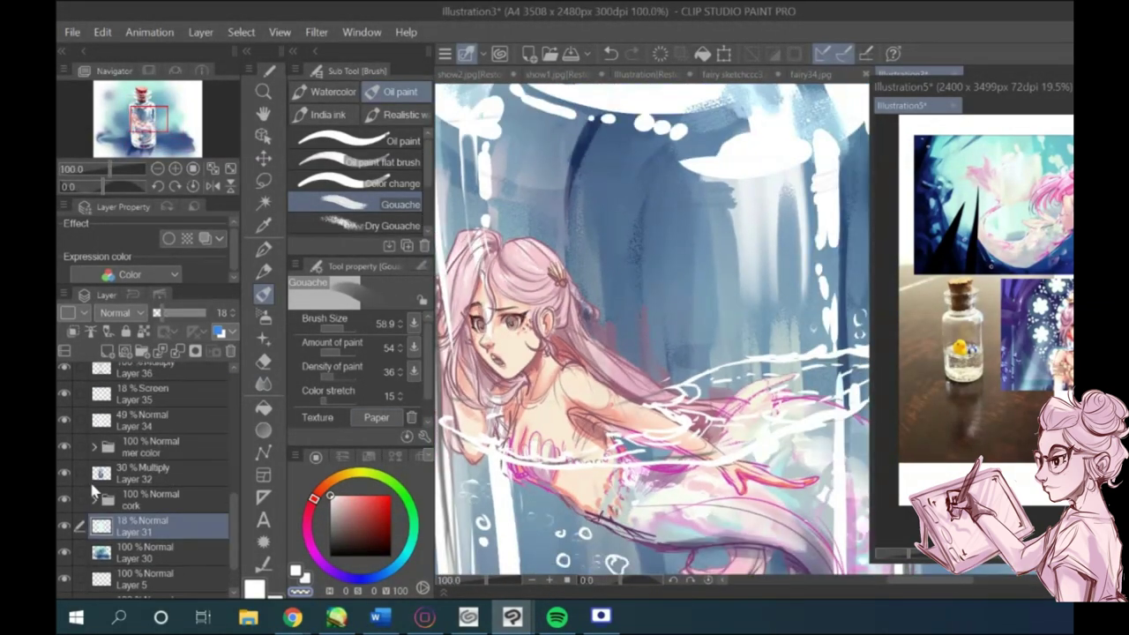
pyautogui.click(62, 470)
pyautogui.click(61, 471)
pyautogui.click(62, 445)
pyautogui.click(62, 444)
pyautogui.scroll(3, 68, 453)
pyautogui.scroll(3, 69, 456)
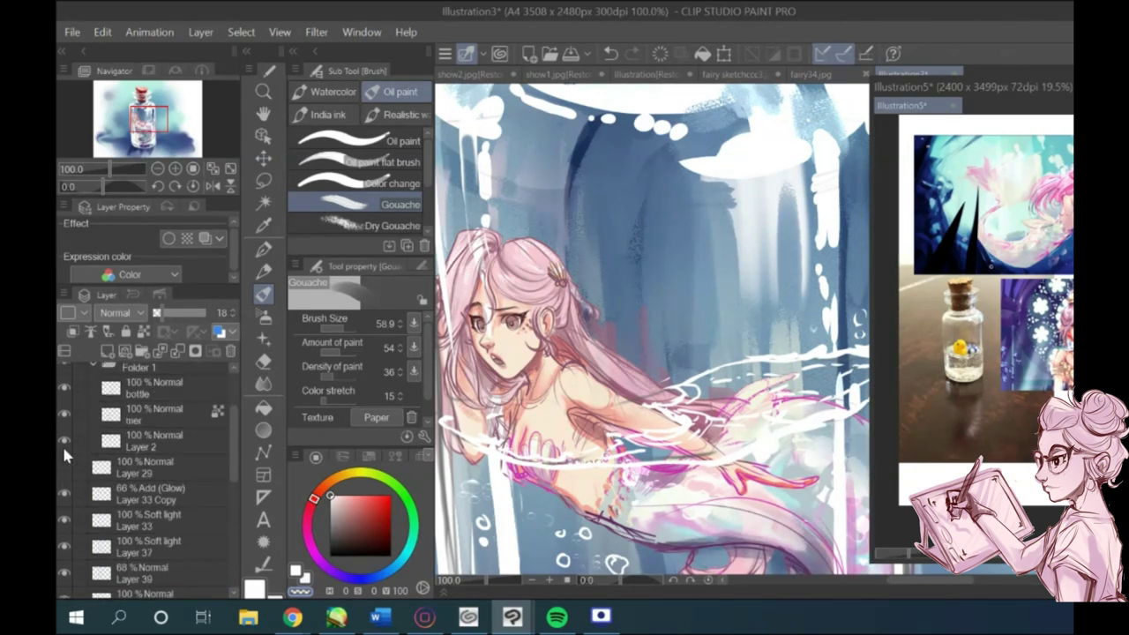
pyautogui.scroll(1, 64, 449)
pyautogui.click(62, 435)
pyautogui.click(62, 435)
pyautogui.scroll(-5, 556, 364)
pyautogui.click(62, 436)
pyautogui.click(62, 436)
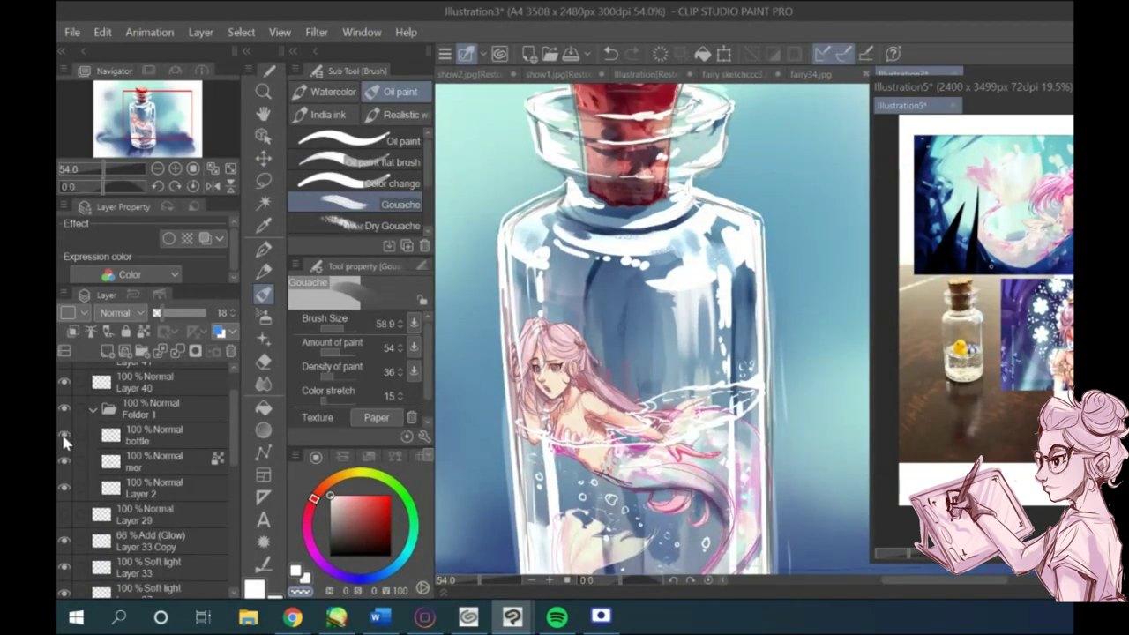
# Step: Try Multiply on the bottle line-art layer and settle on Color dodge as its blending mode
pyautogui.click(141, 434)
pyautogui.click(115, 312)
pyautogui.click(112, 47)
pyautogui.hotkey('ctrl', '-')
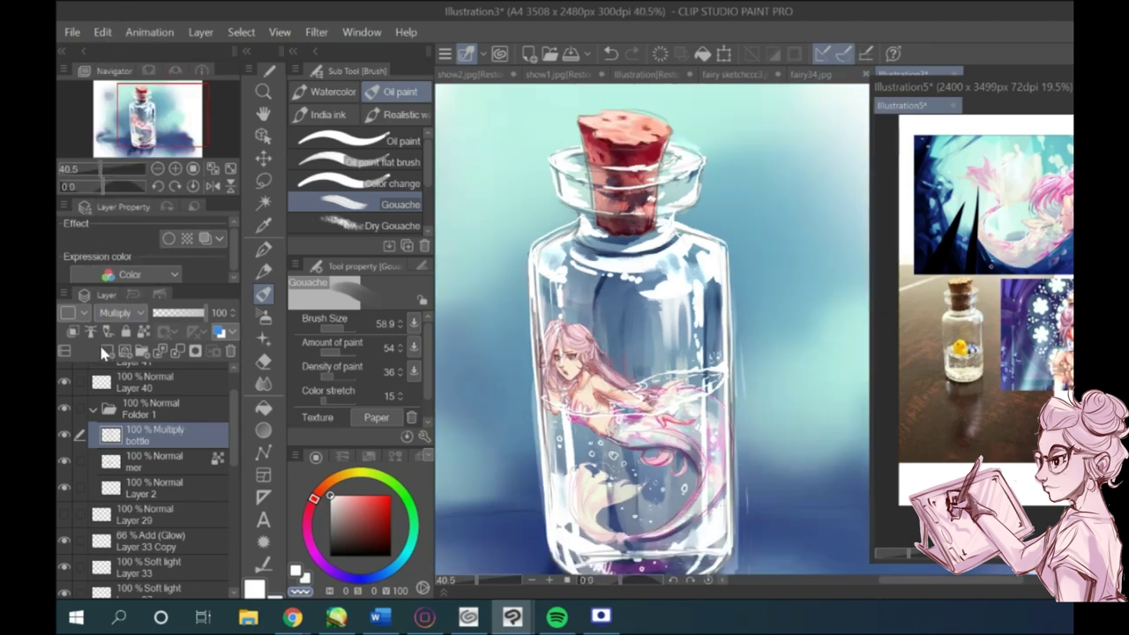
pyautogui.click(115, 312)
pyautogui.click(120, 157)
pyautogui.scroll(4, 563, 360)
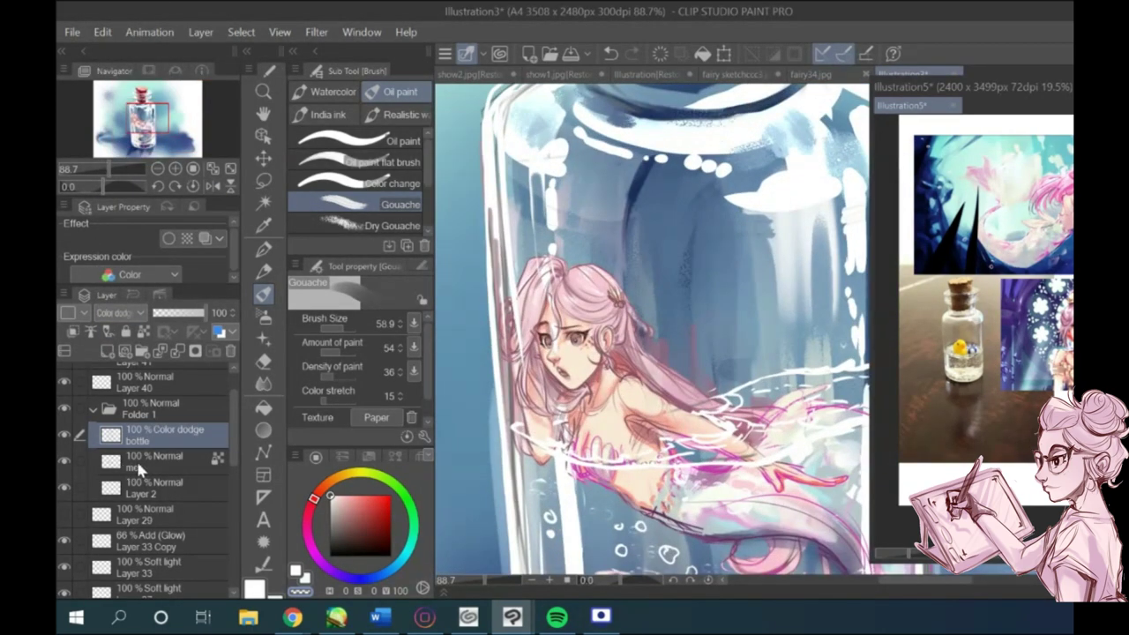
# Step: Set the mer line-art layer to Color dodge, comparing it with Glow dodge
pyautogui.click(135, 459)
pyautogui.click(115, 313)
pyautogui.click(119, 161)
pyautogui.hotkey('ctrl', '-')
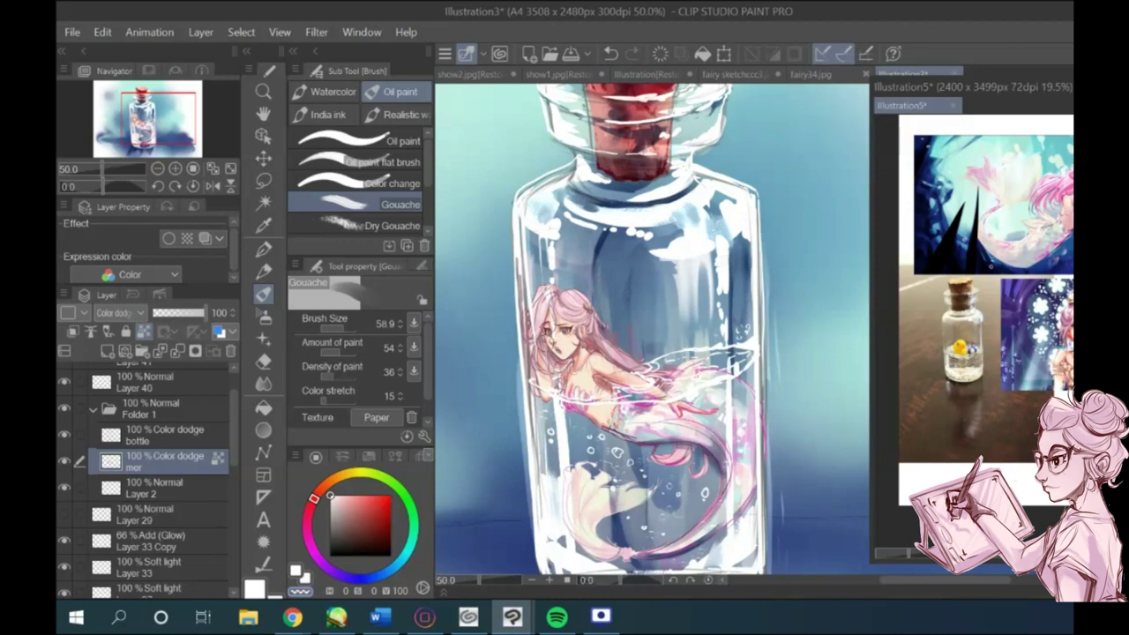
pyautogui.scroll(9, 568, 338)
pyautogui.click(121, 313)
pyautogui.click(123, 171)
pyautogui.click(121, 313)
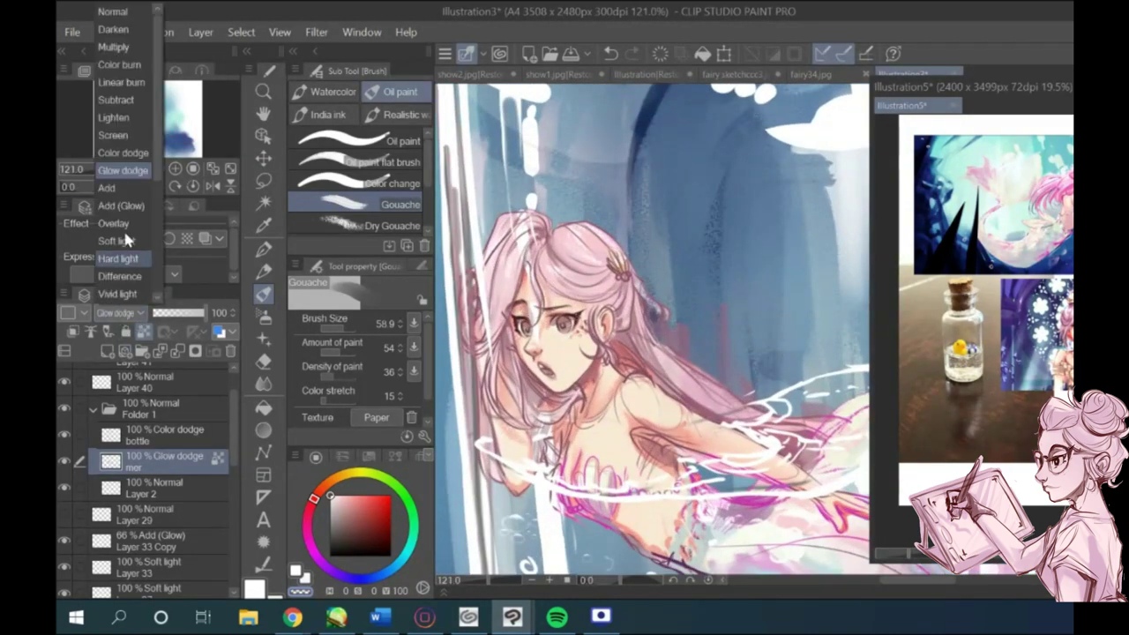
pyautogui.click(123, 152)
pyautogui.hotkey('ctrl', '0')
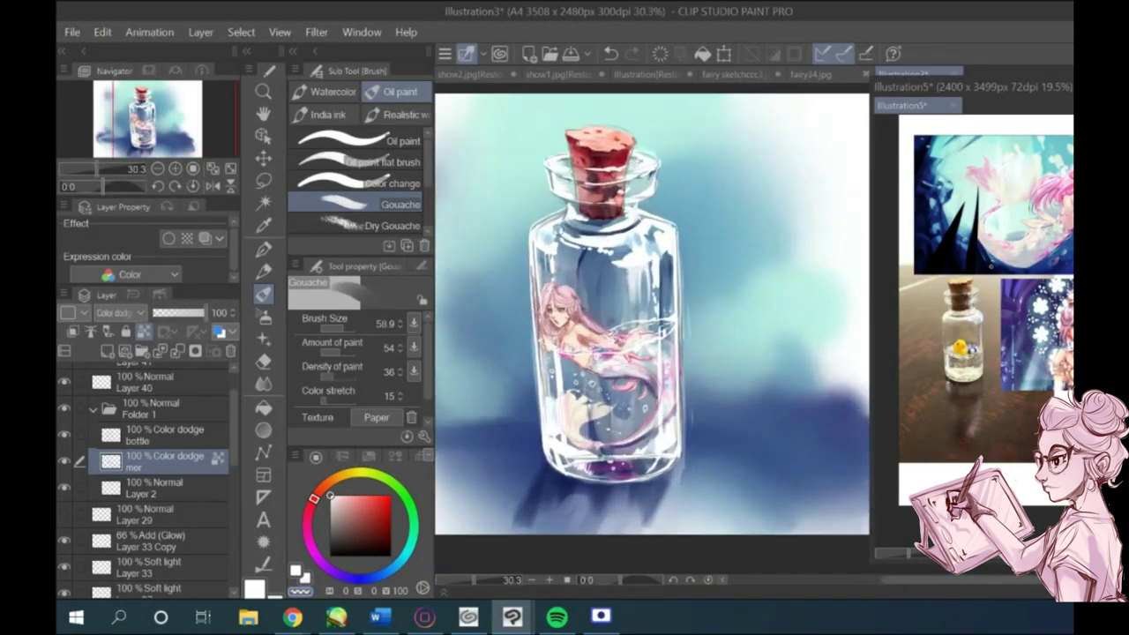
# Step: Paint glowing light streaks in the bottle's cast shadow on Layer 42 with Gouache at size 58.9 and trim them with the Hard eraser
pyautogui.scroll(1, 569, 234)
pyautogui.press('c')
pyautogui.scroll(2, 104, 424)
pyautogui.click(152, 375)
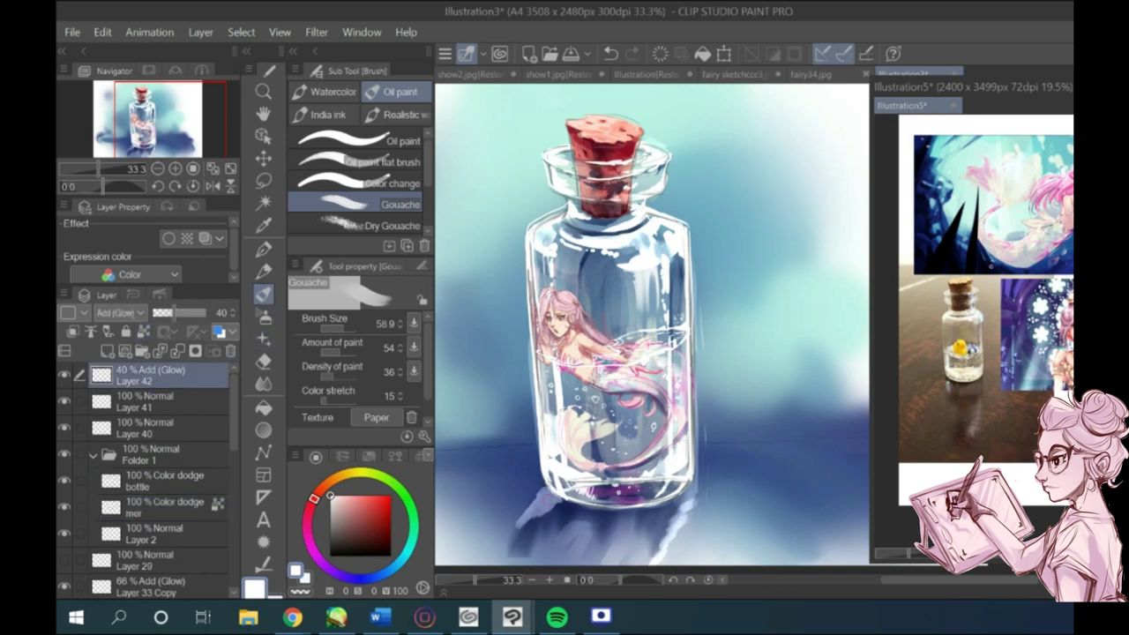
pyautogui.scroll(-2, 582, 525)
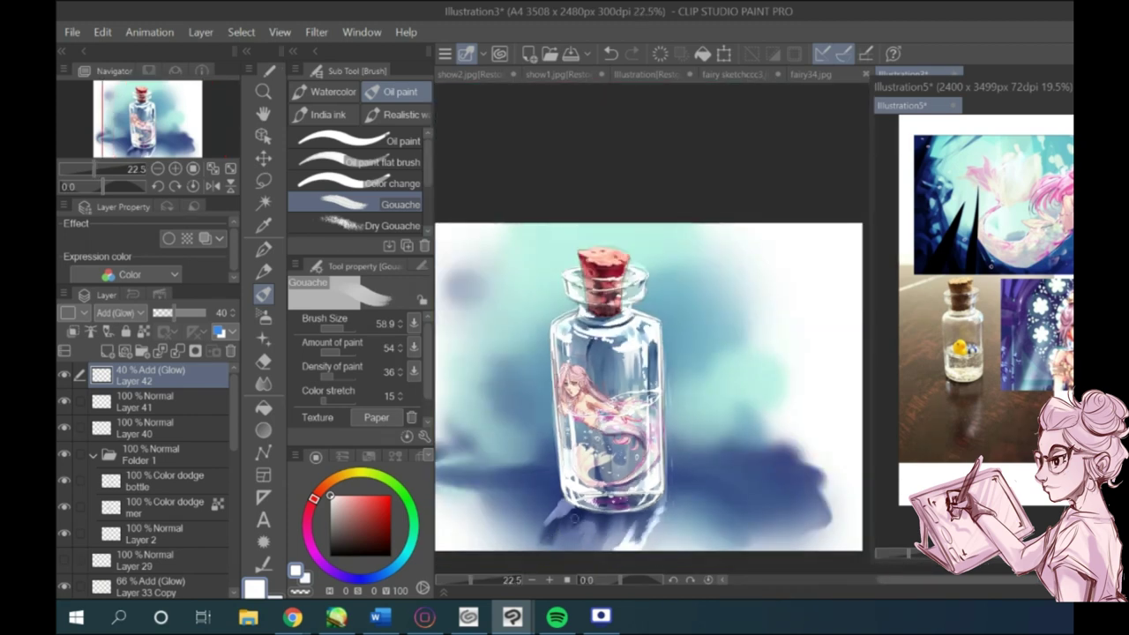
pyautogui.click(263, 360)
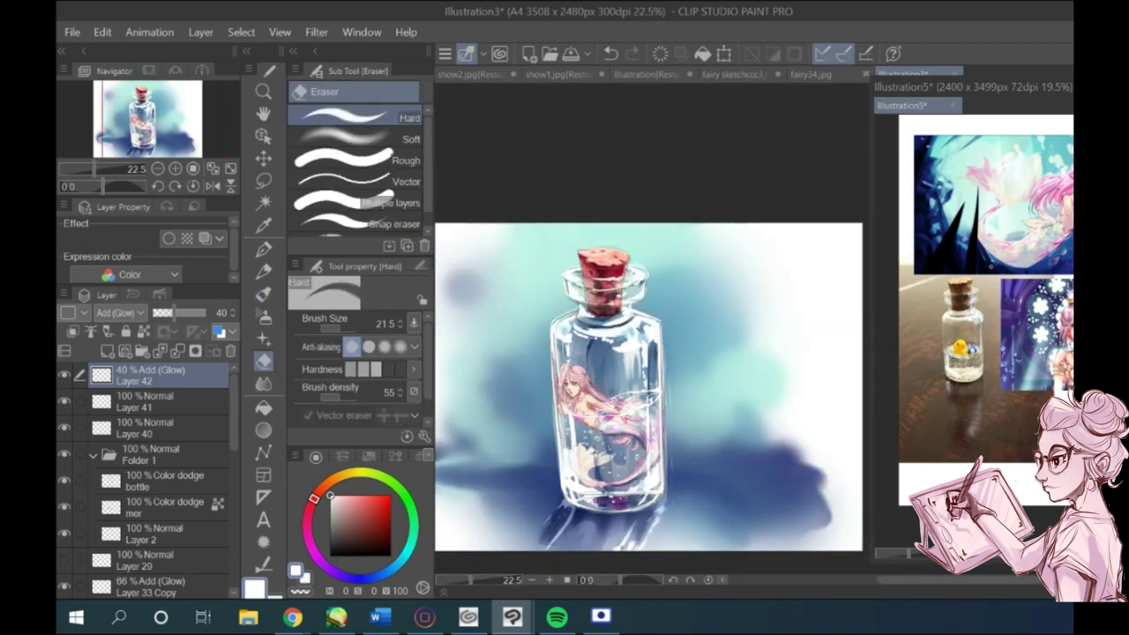
pyautogui.scroll(3, 542, 515)
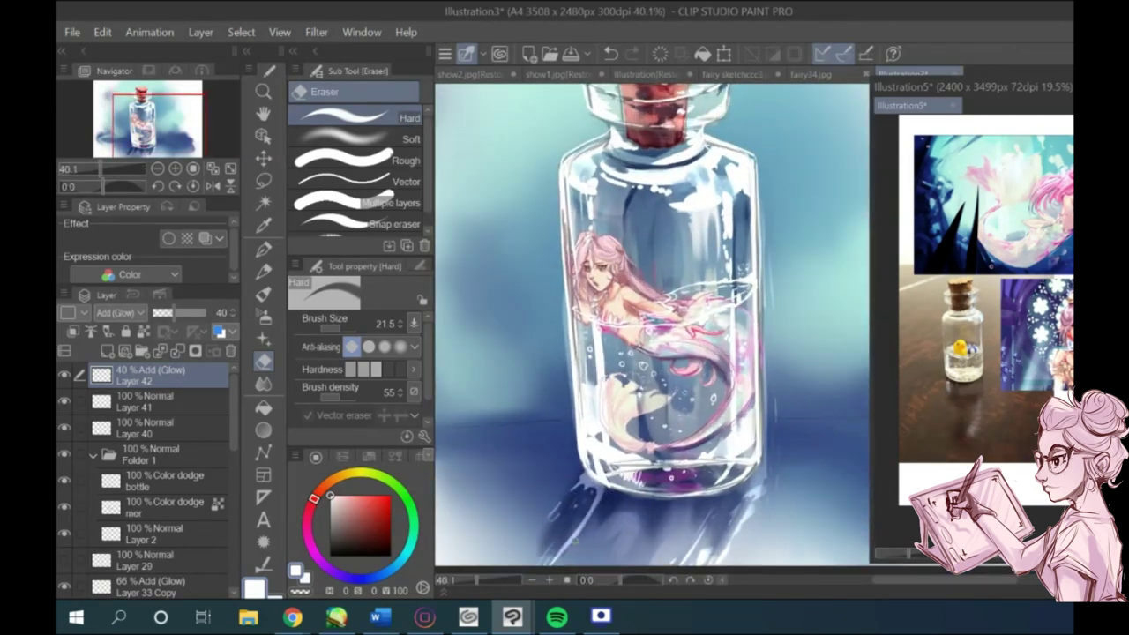
pyautogui.scroll(-2, 608, 477)
pyautogui.scroll(11, 608, 300)
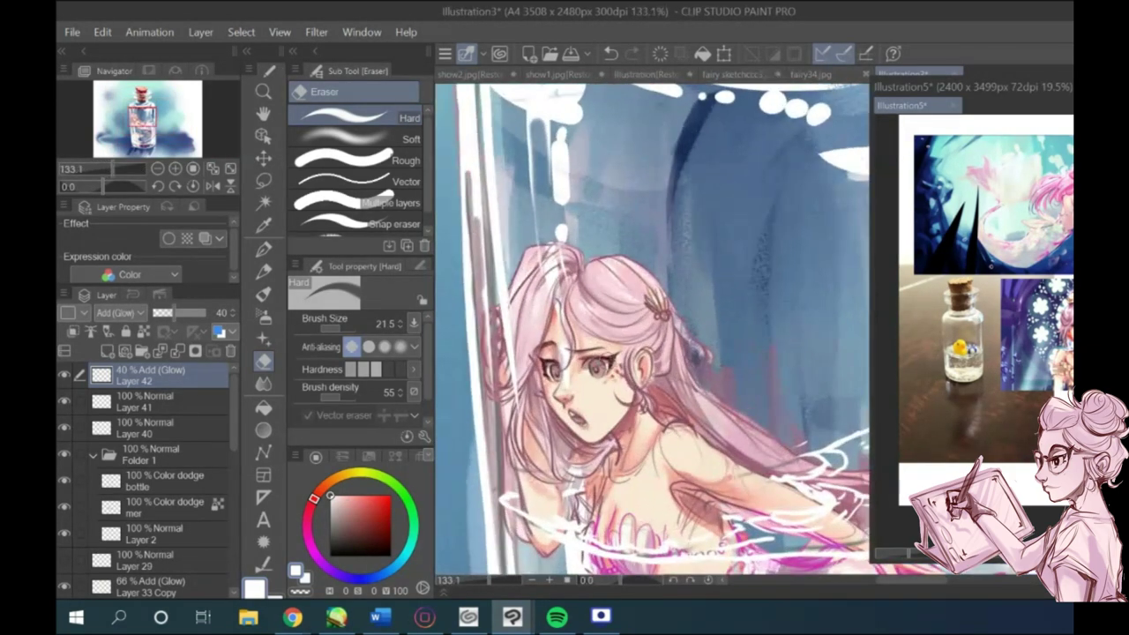
pyautogui.scroll(-7, 653, 335)
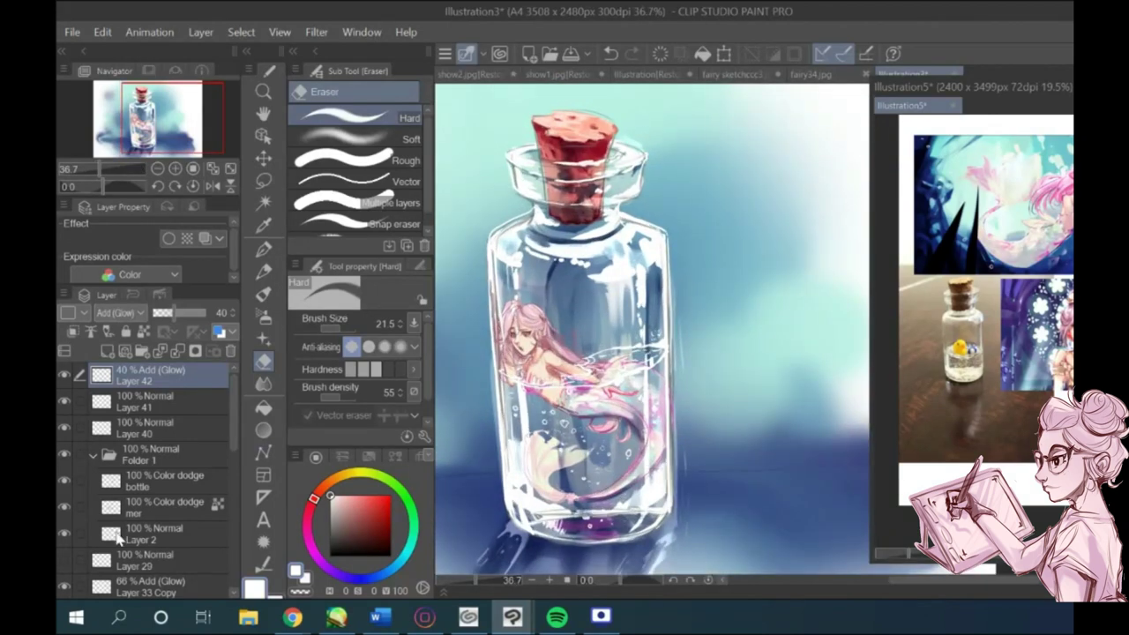
# Step: Check Layer 34 by toggling its visibility and move it below the mer color folder
pyautogui.scroll(-5, 141, 476)
pyautogui.scroll(3, 82, 470)
pyautogui.click(63, 489)
pyautogui.click(62, 489)
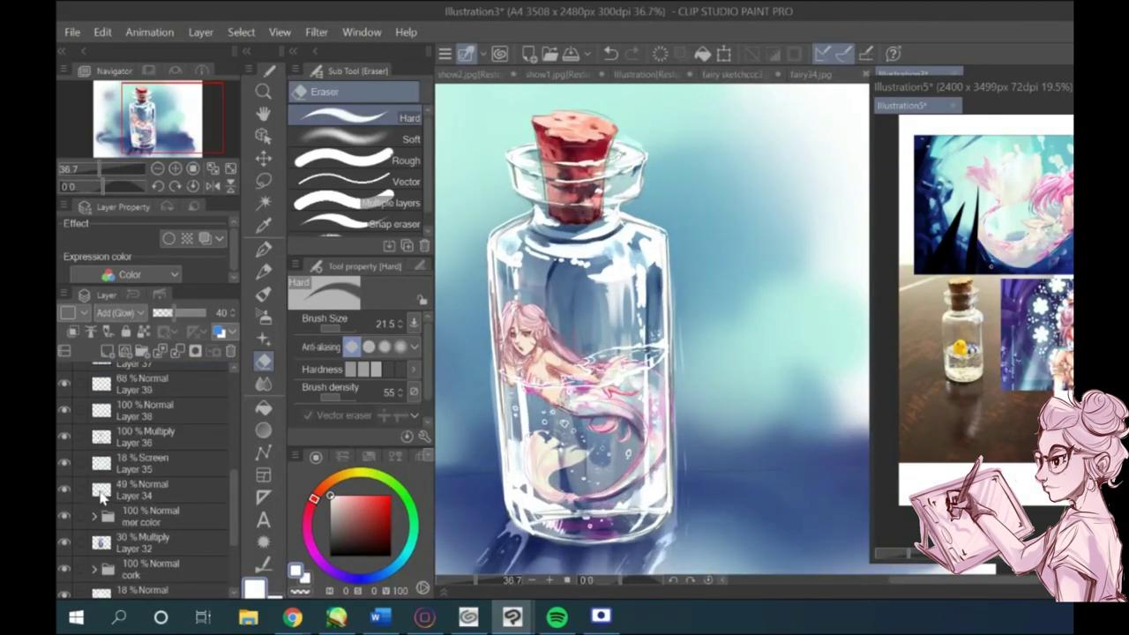
pyautogui.click(99, 491)
pyautogui.click(63, 489)
pyautogui.click(65, 490)
pyautogui.moveTo(108, 491); pyautogui.dragTo(110, 529)
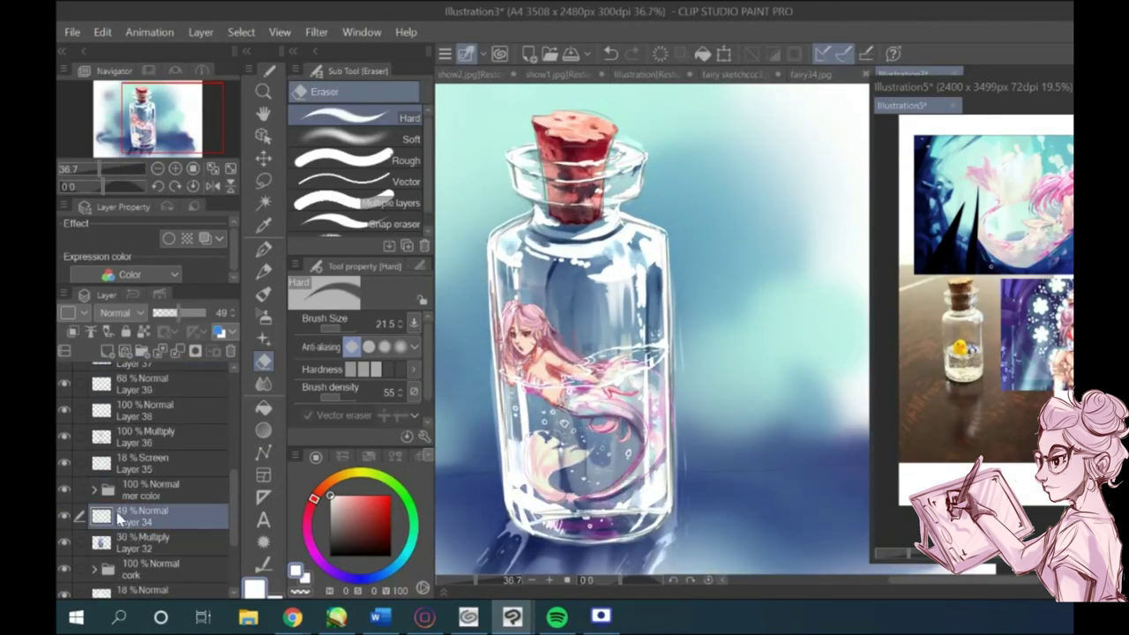
# Step: Examine the bottle illustration both as a whole and close up
pyautogui.scroll(-3, 565, 364)
pyautogui.scroll(5, 571, 312)
pyautogui.scroll(-4, 572, 312)
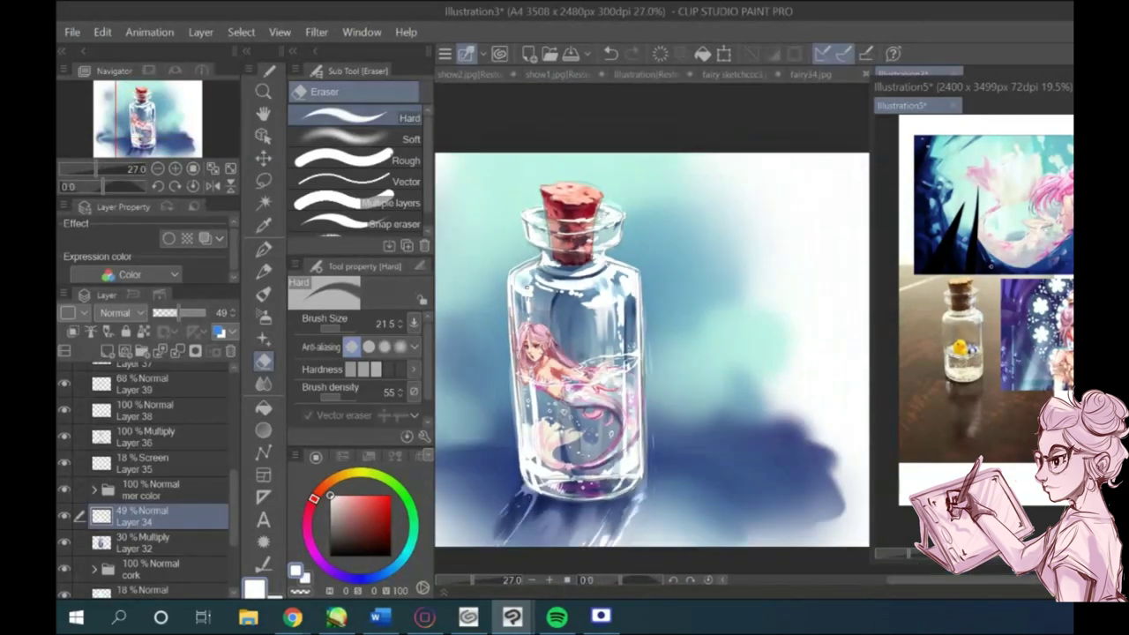
pyautogui.scroll(3, 572, 312)
pyautogui.scroll(-3, 572, 312)
pyautogui.scroll(3, 631, 348)
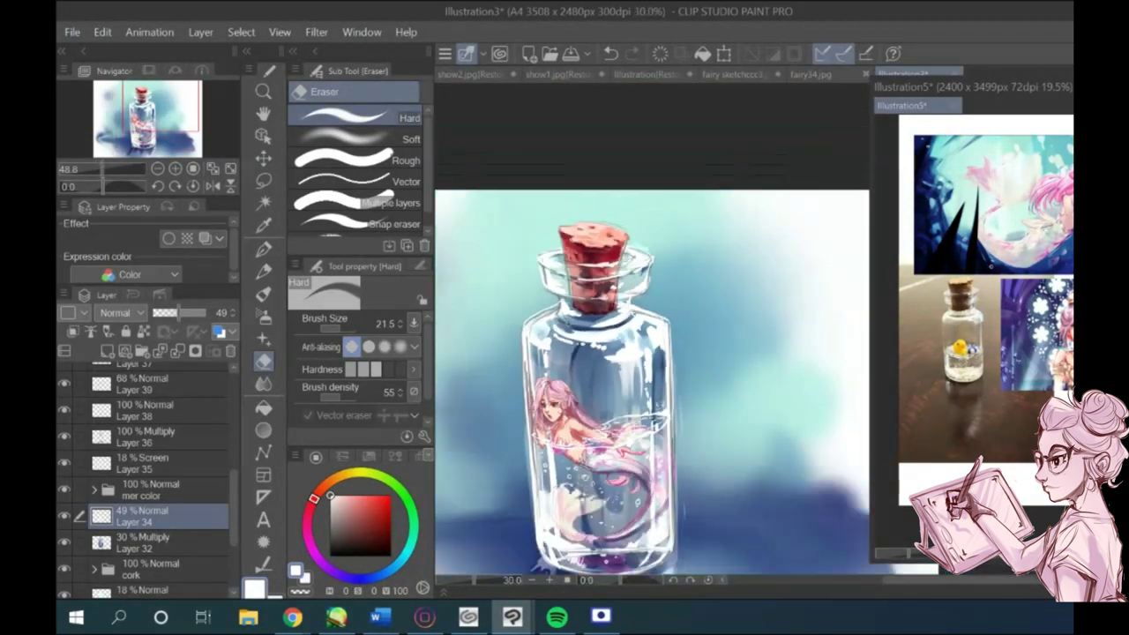
pyautogui.scroll(-3, 631, 348)
pyautogui.scroll(3, 631, 349)
# Step: Add an Overlay layer above Layer 42 and ready Gouache at size 266.8 with a blue sampled from the background beside the bottle
pyautogui.scroll(5, 144, 408)
pyautogui.click(141, 381)
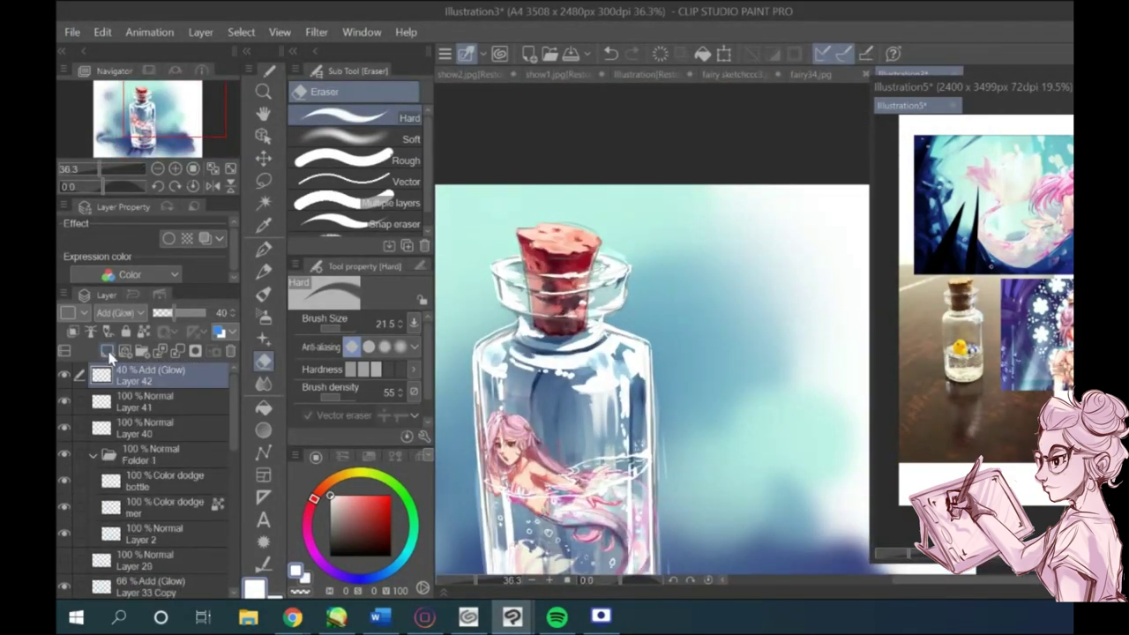
pyautogui.click(107, 351)
pyautogui.keyDown('alt'); pyautogui.click(685, 333); pyautogui.keyUp('alt')
pyautogui.click(264, 295)
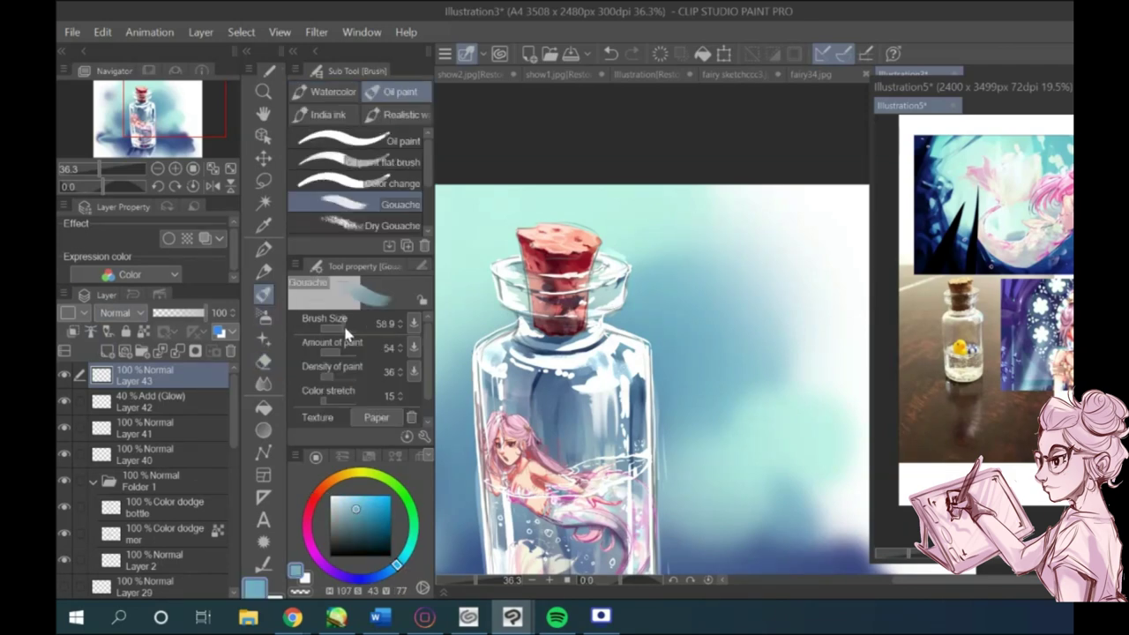
pyautogui.click(115, 312)
pyautogui.click(121, 228)
pyautogui.scroll(-2, 606, 383)
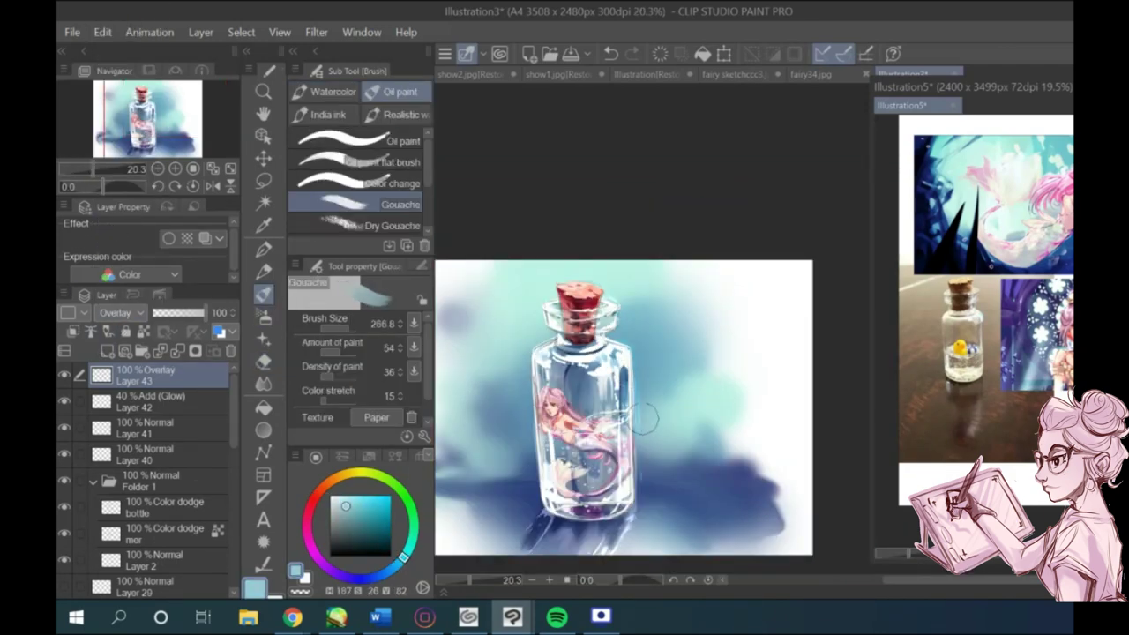
# Step: Paint light blue along the bottle's sides and a sampled dark blue over its cast shadow on the Overlay layer
pyautogui.moveTo(536, 344); pyautogui.dragTo(532, 412)
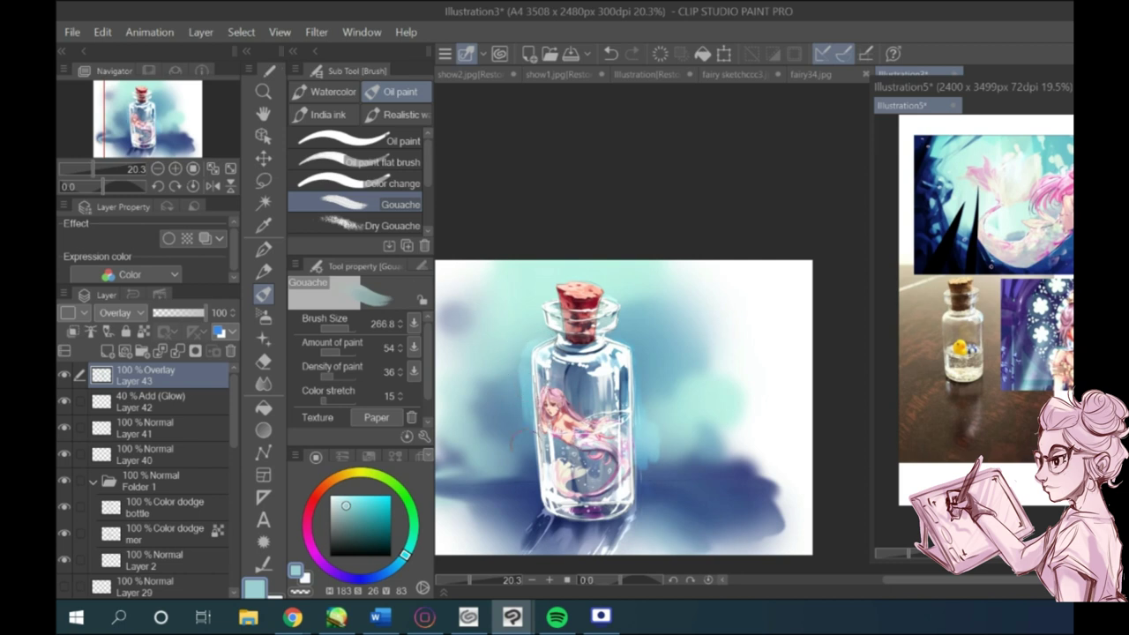
pyautogui.keyDown('alt'); pyautogui.click(531, 477); pyautogui.keyUp('alt')
pyautogui.moveTo(547, 545)
pyautogui.mouseDown()
pyautogui.moveTo(593, 527)
pyautogui.moveTo(615, 501)
pyautogui.mouseUp()
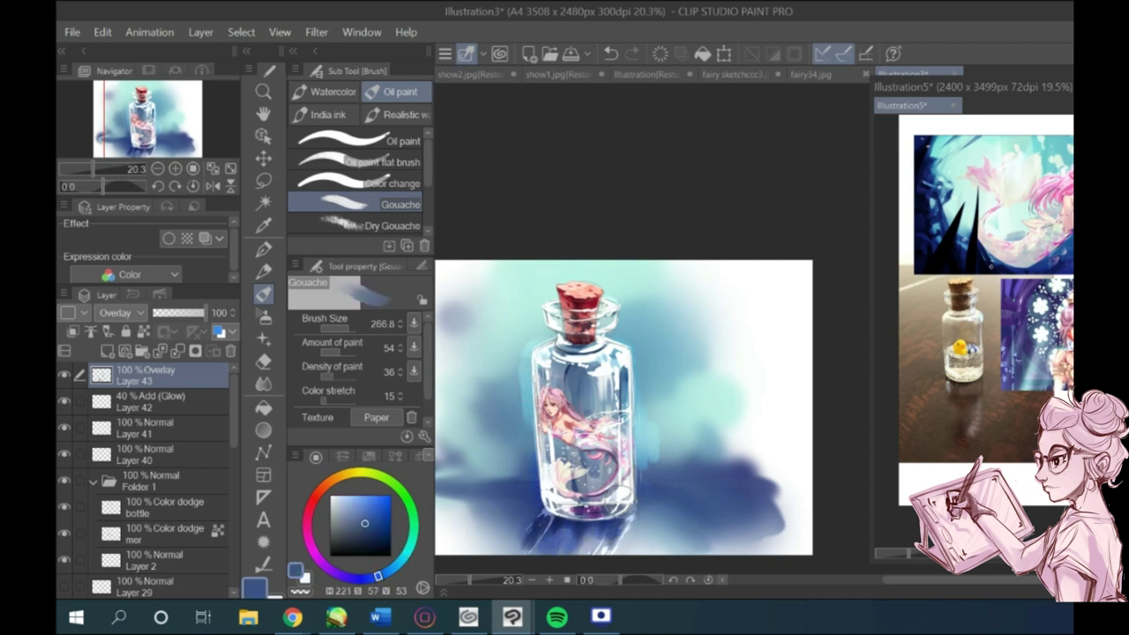
# Step: Sample the light teal beside the bottle and paint it with Gouache around the bottle and the background next to it on Layer 43
pyautogui.keyDown('alt'); pyautogui.click(668, 403); pyautogui.keyUp('alt')
pyautogui.moveTo(661, 409); pyautogui.dragTo(650, 434)
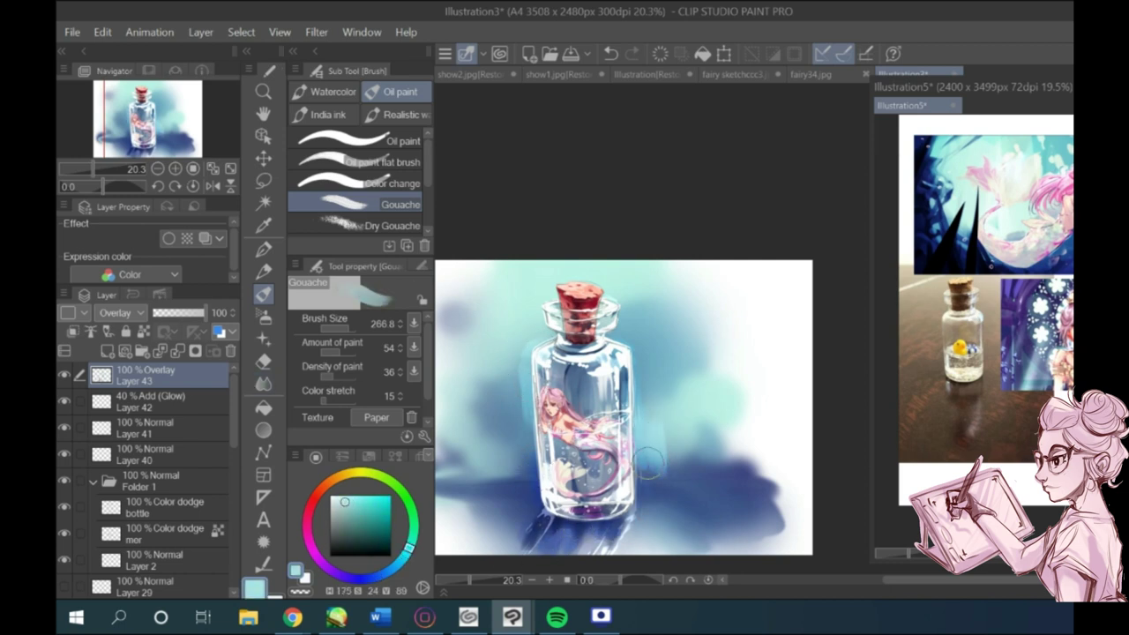
pyautogui.moveTo(519, 388)
pyautogui.mouseDown()
pyautogui.moveTo(520, 490)
pyautogui.moveTo(496, 458)
pyautogui.moveTo(478, 459)
pyautogui.mouseUp()
pyautogui.scroll(-2, 471, 491)
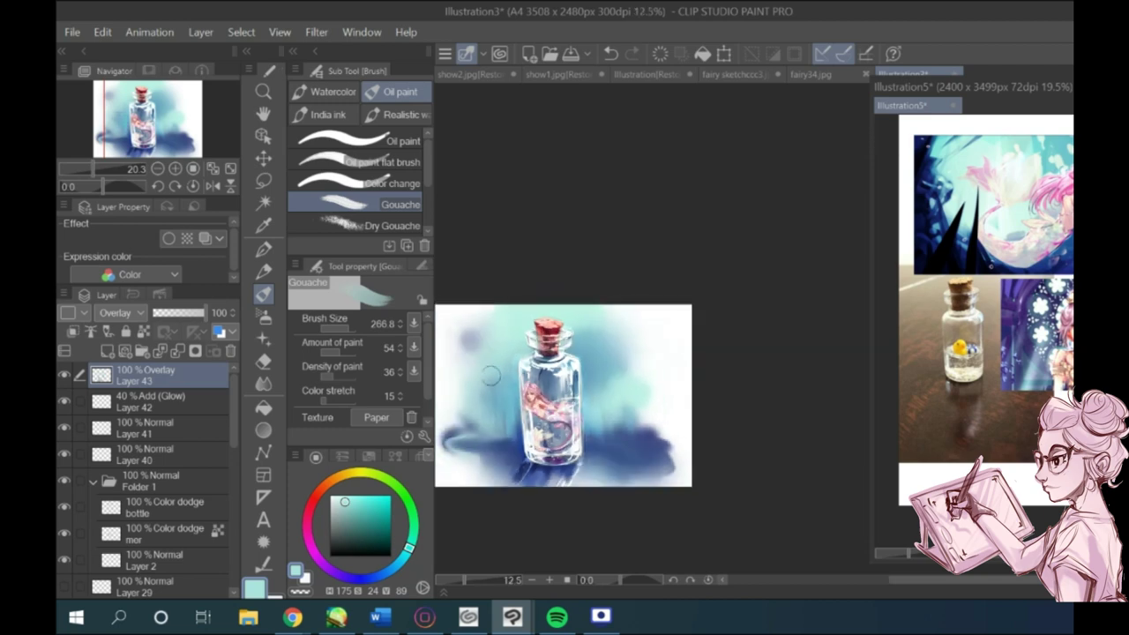
pyautogui.scroll(4, 476, 397)
pyautogui.scroll(-1, 679, 386)
pyautogui.scroll(2, 612, 494)
# Step: Add a layer above Layer 42 and set its blending mode to Overlay
pyautogui.click(154, 402)
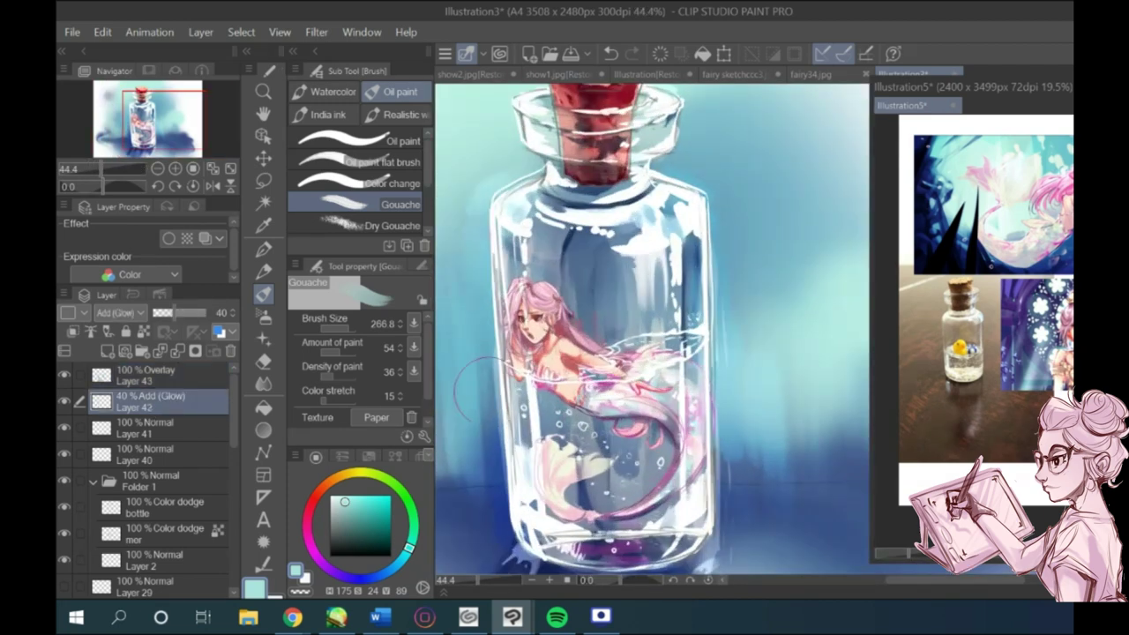
pyautogui.click(107, 351)
pyautogui.click(117, 312)
pyautogui.click(123, 244)
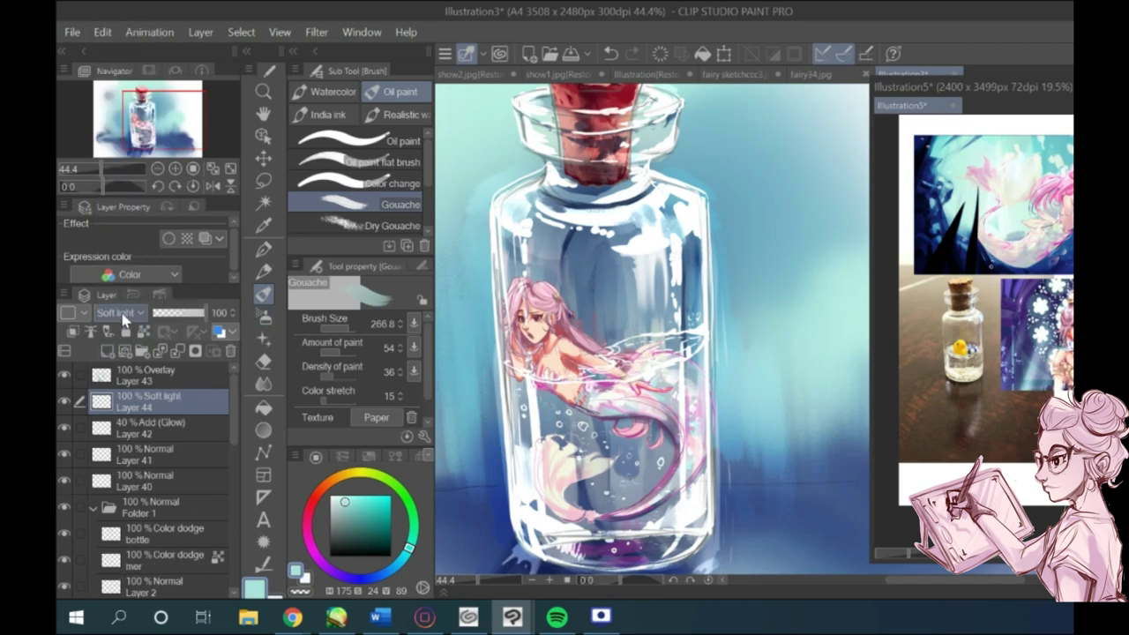
pyautogui.click(116, 313)
pyautogui.click(124, 233)
# Step: Paint light teal streaks through the bottle's water with Gouache at size 42.1 on Layer 44
pyautogui.moveTo(647, 386); pyautogui.dragTo(629, 481)
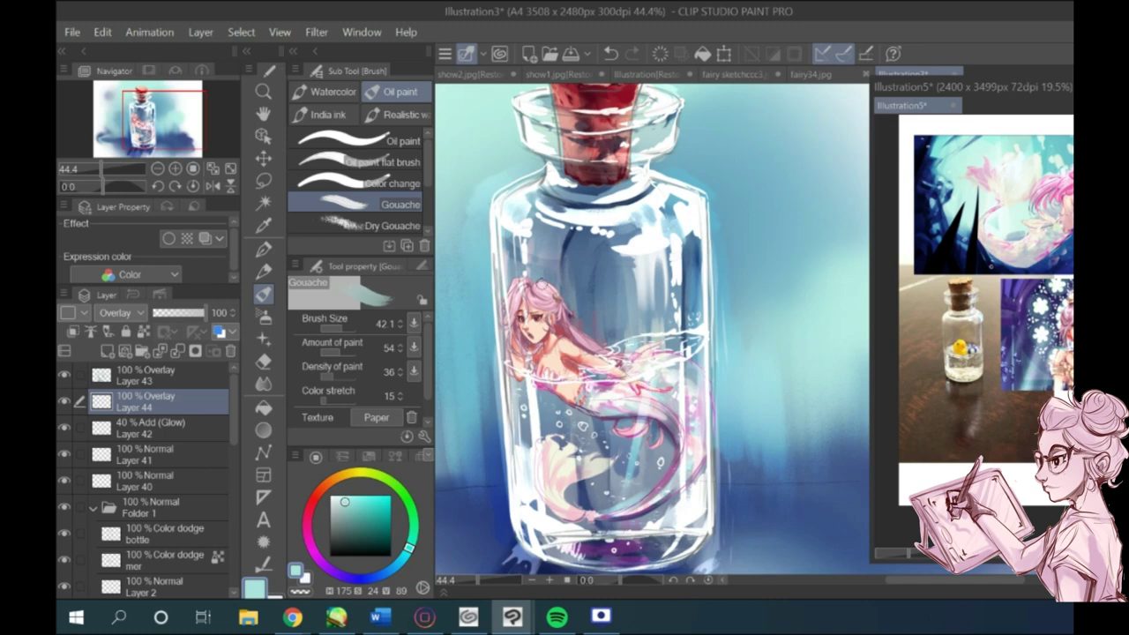
pyautogui.press('e')
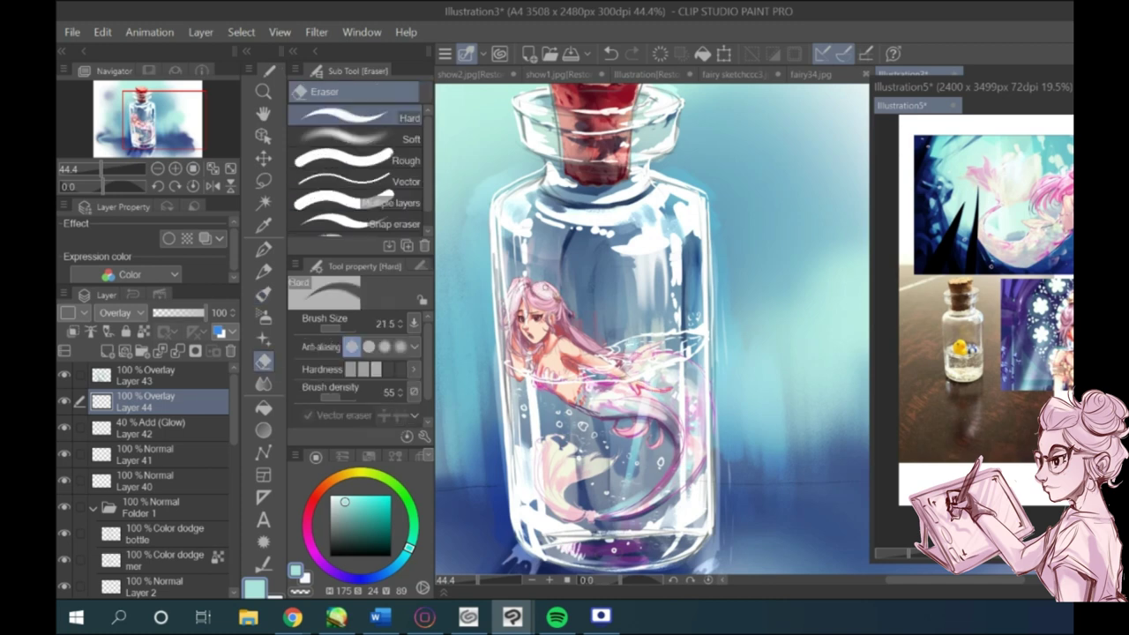
pyautogui.press('b')
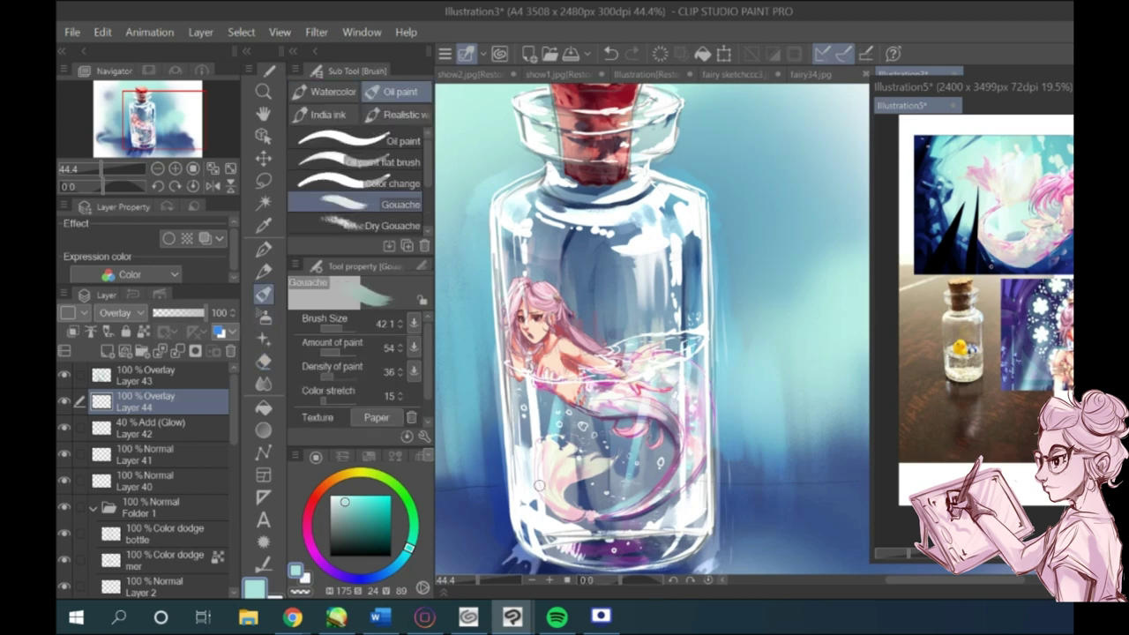
pyautogui.scroll(-2, 518, 402)
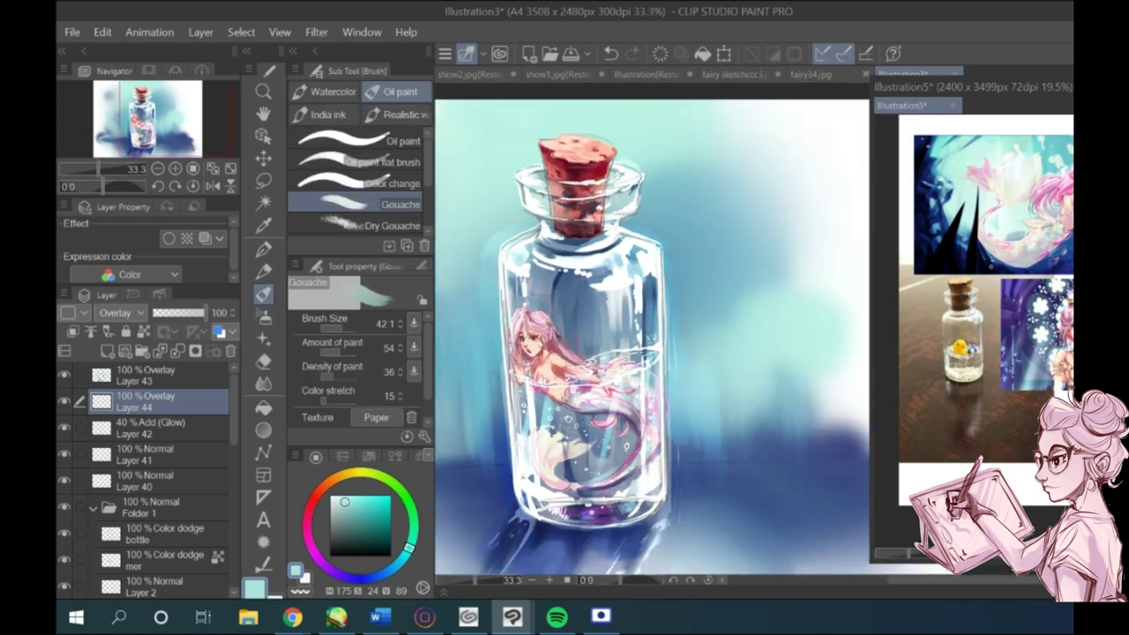
pyautogui.hotkey('ctrl', '-')
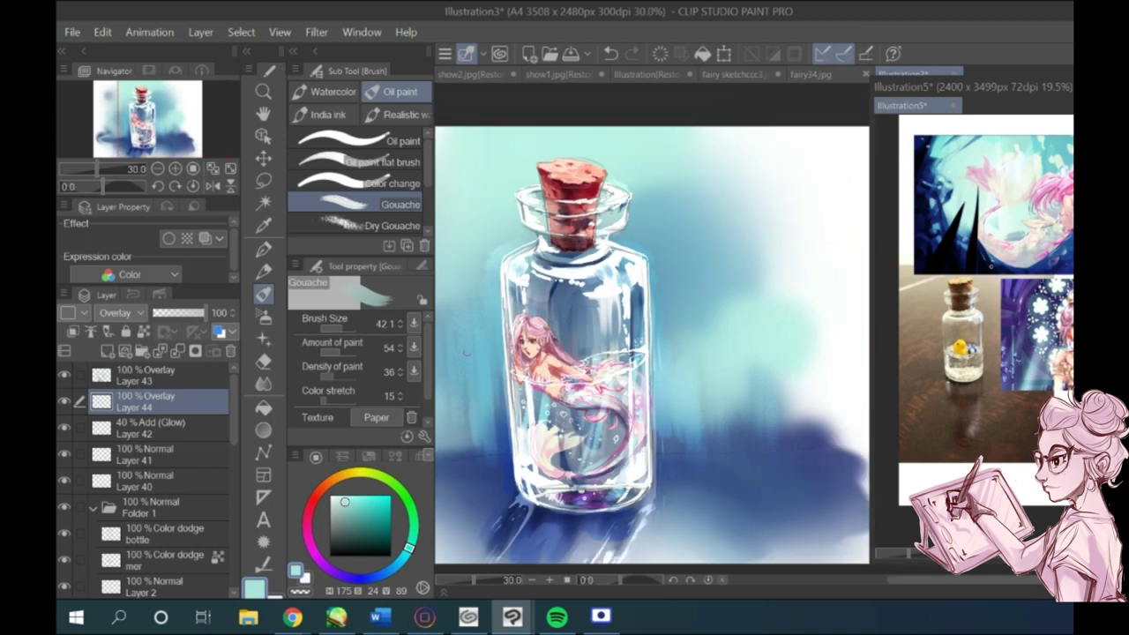
pyautogui.scroll(5, 467, 335)
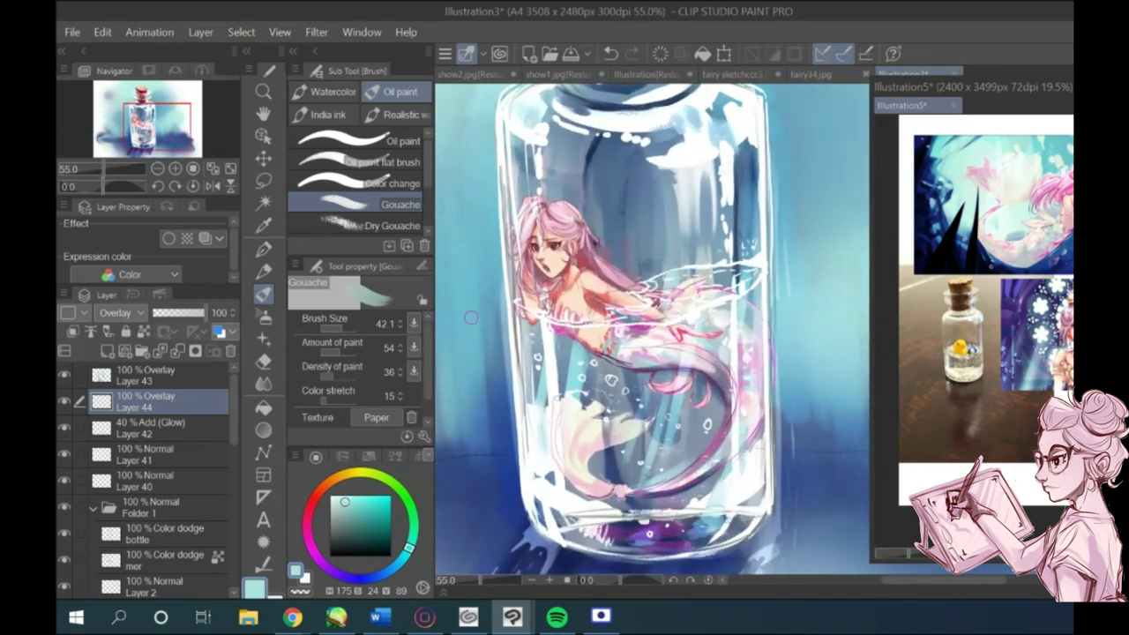
pyautogui.scroll(-3, 471, 318)
# Step: Add an Overlay layer above Layer 43 and outline the whole bottle in near-white with the G-pen at size 225.6
pyautogui.hotkey('ctrl', 'shift', 'n')
pyautogui.click(115, 313)
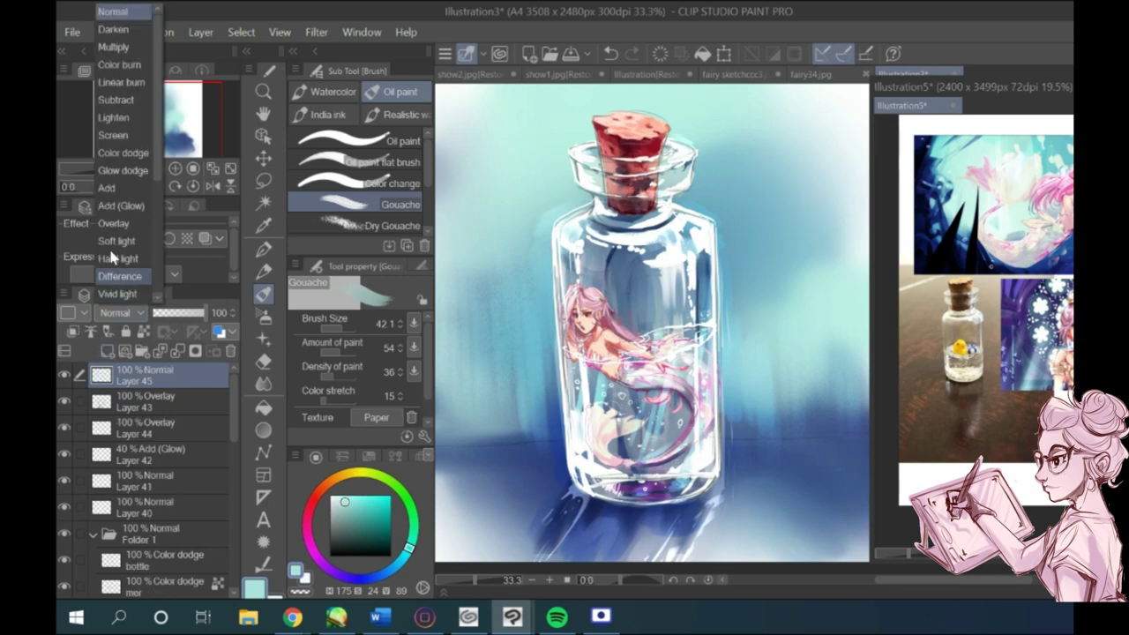
pyautogui.click(113, 223)
pyautogui.press('p')
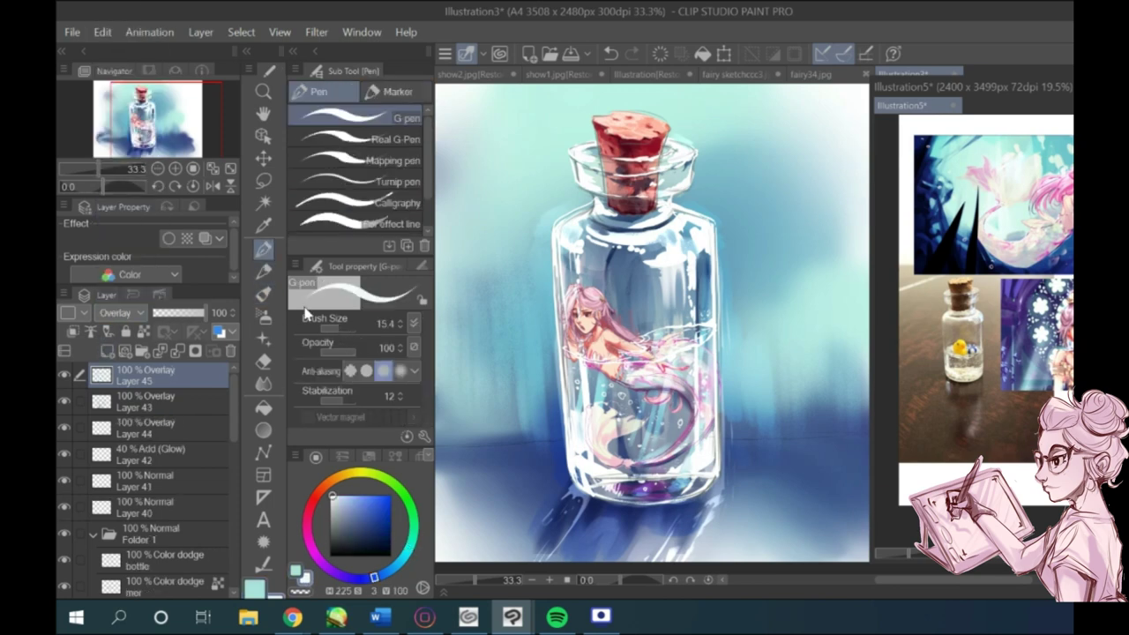
pyautogui.click(347, 327)
pyautogui.moveTo(661, 118)
pyautogui.mouseDown()
pyautogui.moveTo(572, 160)
pyautogui.moveTo(552, 233)
pyautogui.moveTo(560, 483)
pyautogui.mouseUp()
pyautogui.moveTo(688, 130)
pyautogui.mouseDown()
pyautogui.moveTo(676, 190)
pyautogui.moveTo(715, 253)
pyautogui.moveTo(715, 481)
pyautogui.mouseUp()
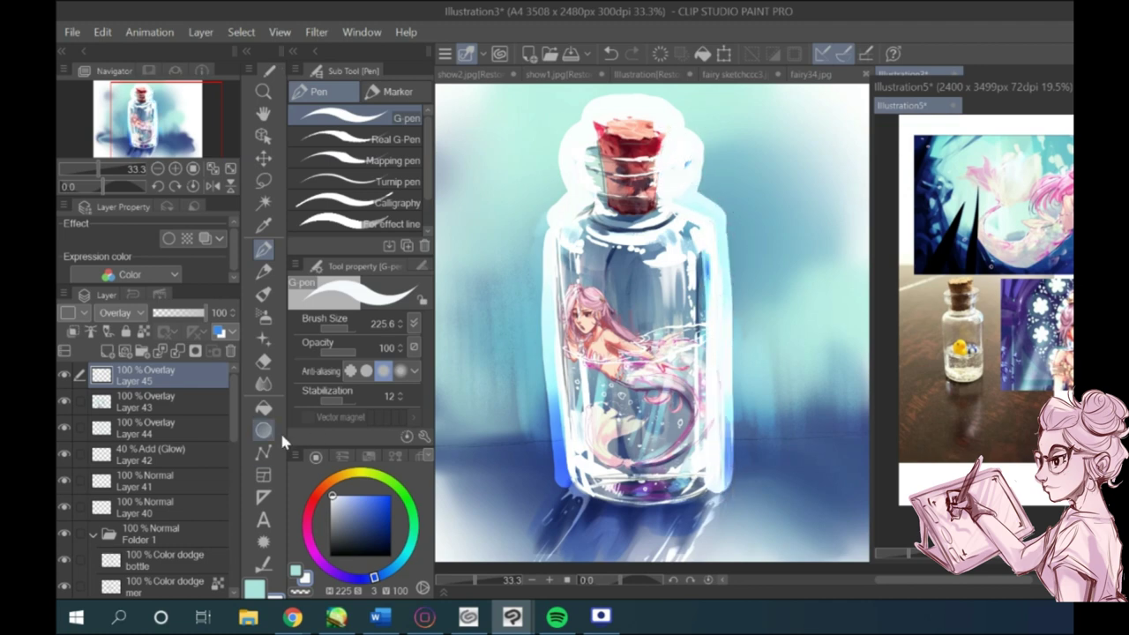
# Step: Soften the white outline into a glow around the bottle with Finger tip at size 730.5 and Blur at size 161.3
pyautogui.click(264, 384)
pyautogui.moveTo(356, 327); pyautogui.dragTo(350, 326)
pyautogui.scroll(-2, 648, 446)
pyautogui.moveTo(688, 447)
pyautogui.mouseDown()
pyautogui.moveTo(688, 300)
pyautogui.moveTo(664, 348)
pyautogui.mouseUp()
pyautogui.moveTo(570, 299)
pyautogui.mouseDown()
pyautogui.moveTo(650, 227)
pyautogui.moveTo(600, 256)
pyautogui.moveTo(537, 379)
pyautogui.moveTo(554, 399)
pyautogui.mouseUp()
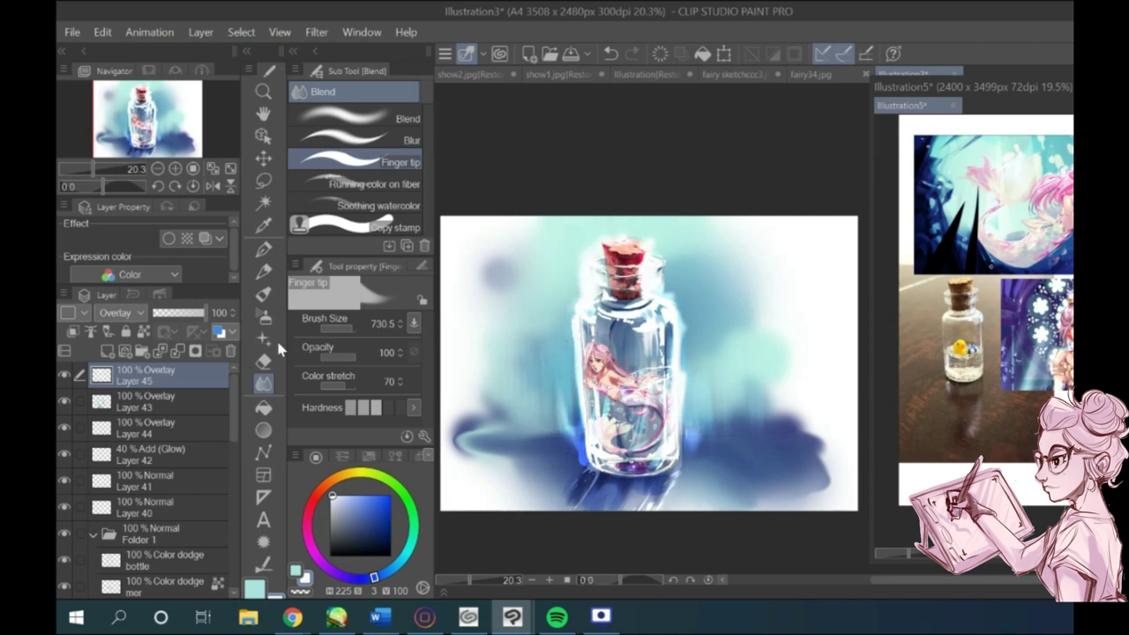
pyautogui.click(361, 140)
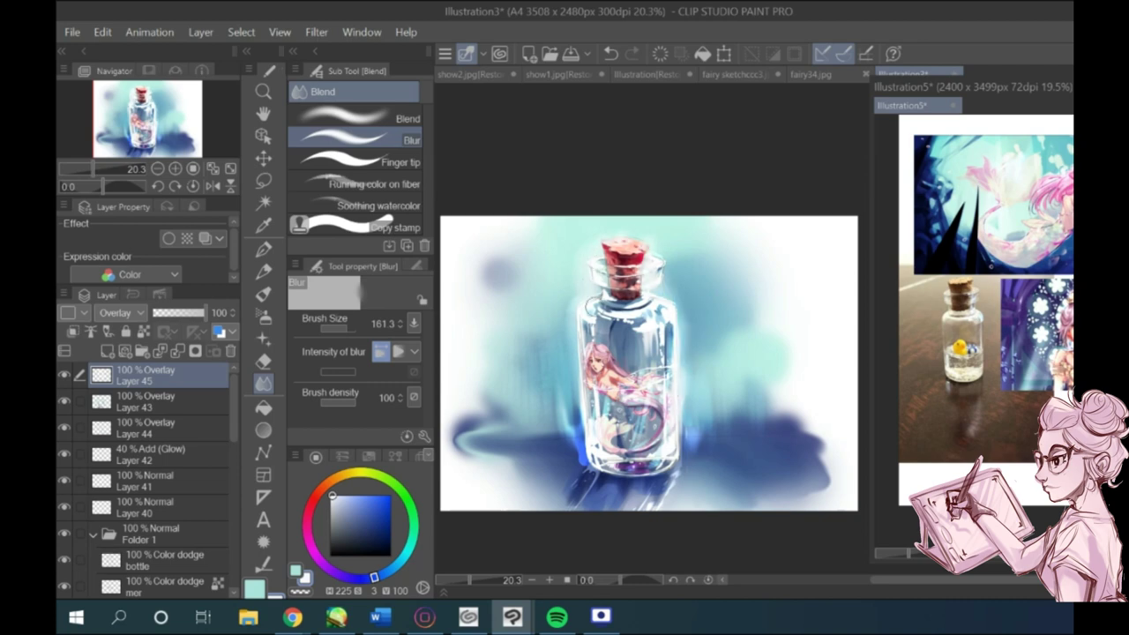
pyautogui.scroll(-2, 589, 291)
pyautogui.scroll(4, 587, 304)
# Step: Lower the opacity of the glow on Layer 45 to 52% and check the bottle at several zoom levels
pyautogui.click(179, 313)
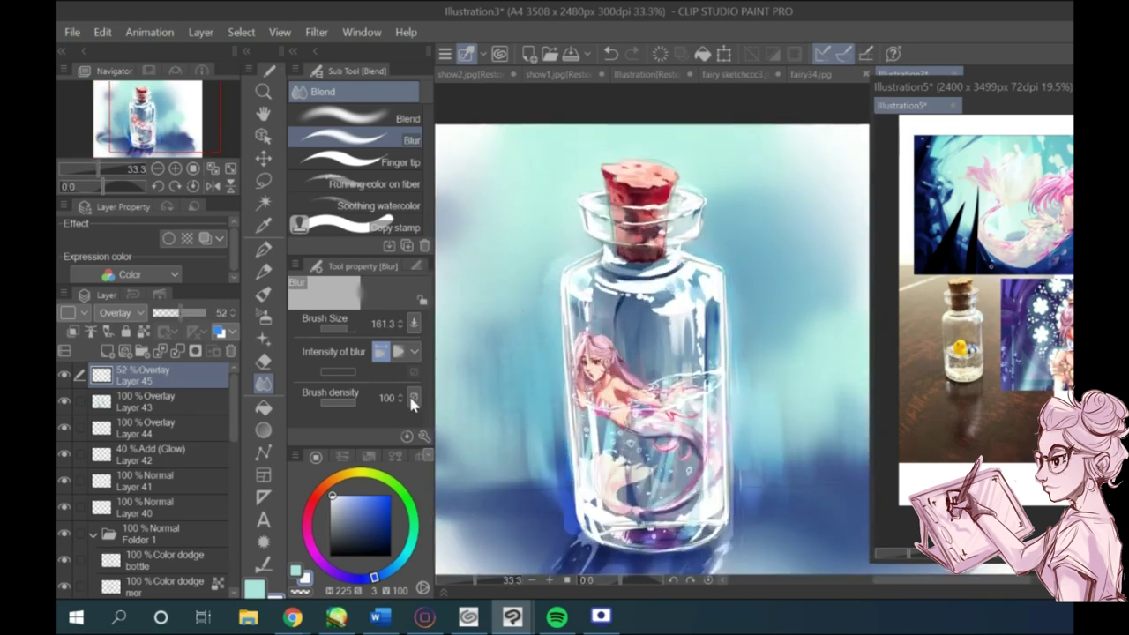
pyautogui.scroll(-3, 591, 366)
pyautogui.scroll(5, 569, 366)
pyautogui.scroll(-4, 564, 362)
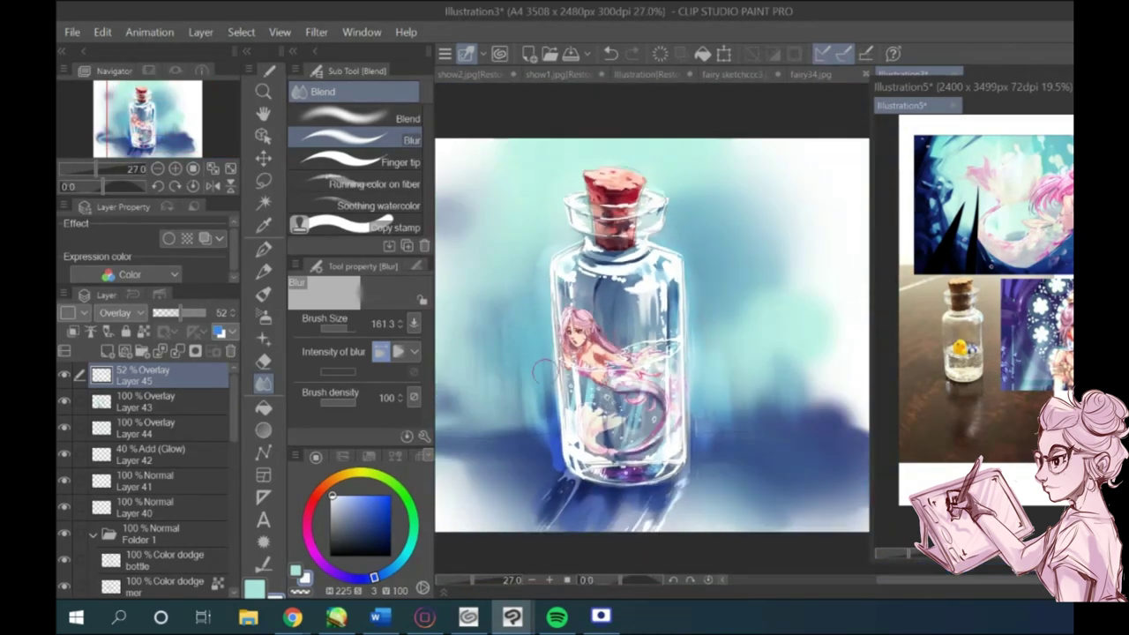
pyautogui.scroll(1, 535, 372)
pyautogui.scroll(7, 572, 327)
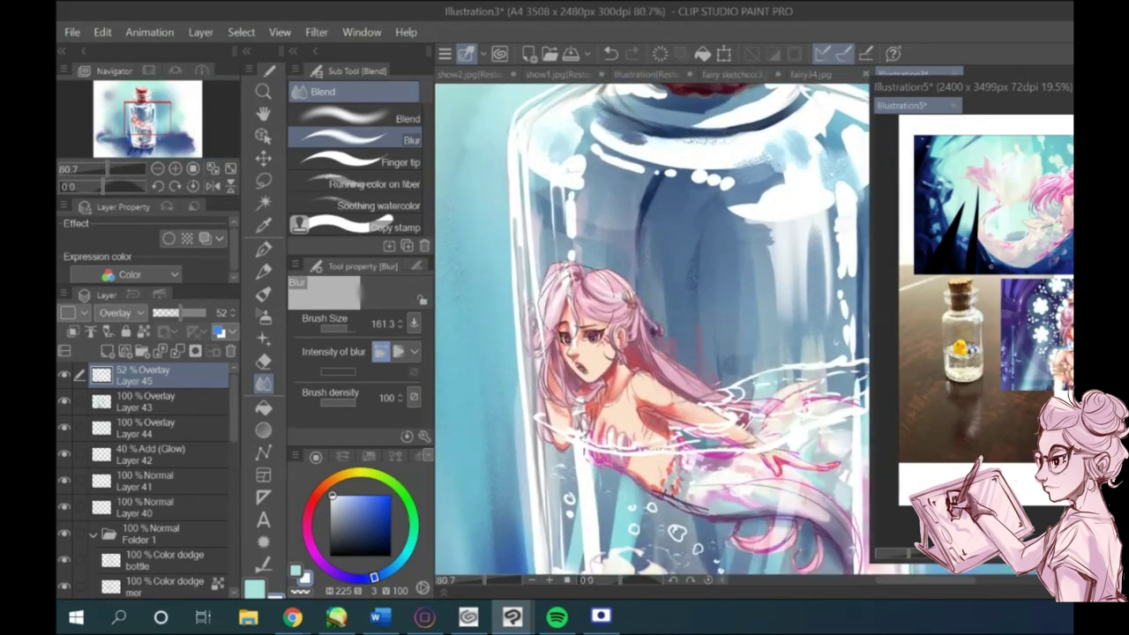
# Step: Add a Normal layer above Layer 45, ready the G-pen at size 4.7 for the mermaid's details, and undo the last stroke
pyautogui.click(108, 351)
pyautogui.click(264, 272)
pyautogui.press('p')
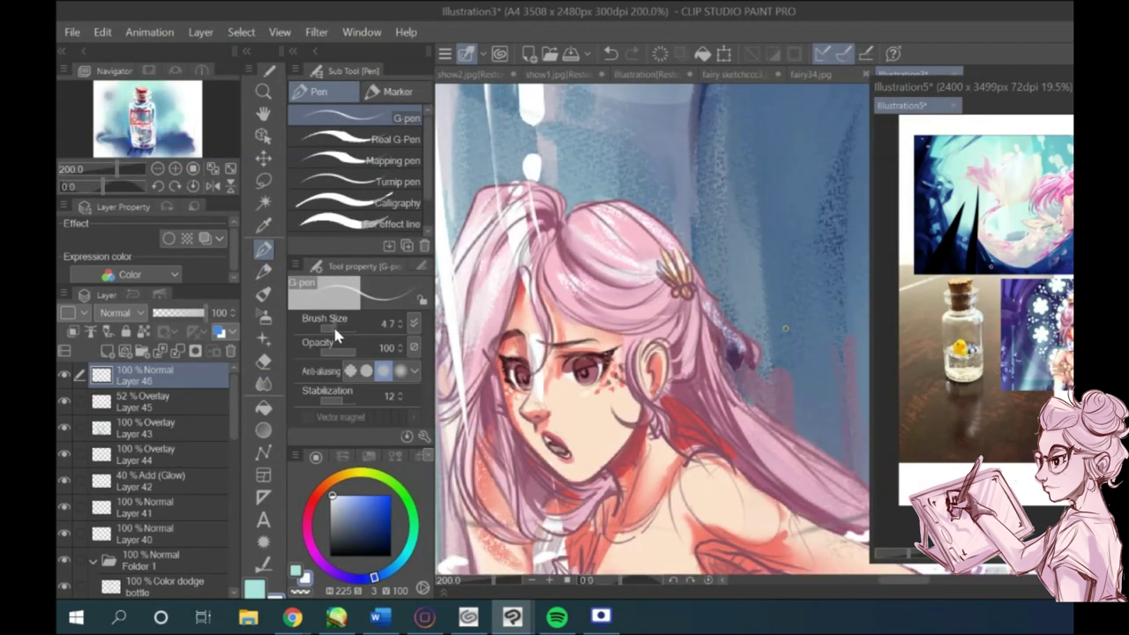
pyautogui.scroll(-7, 515, 374)
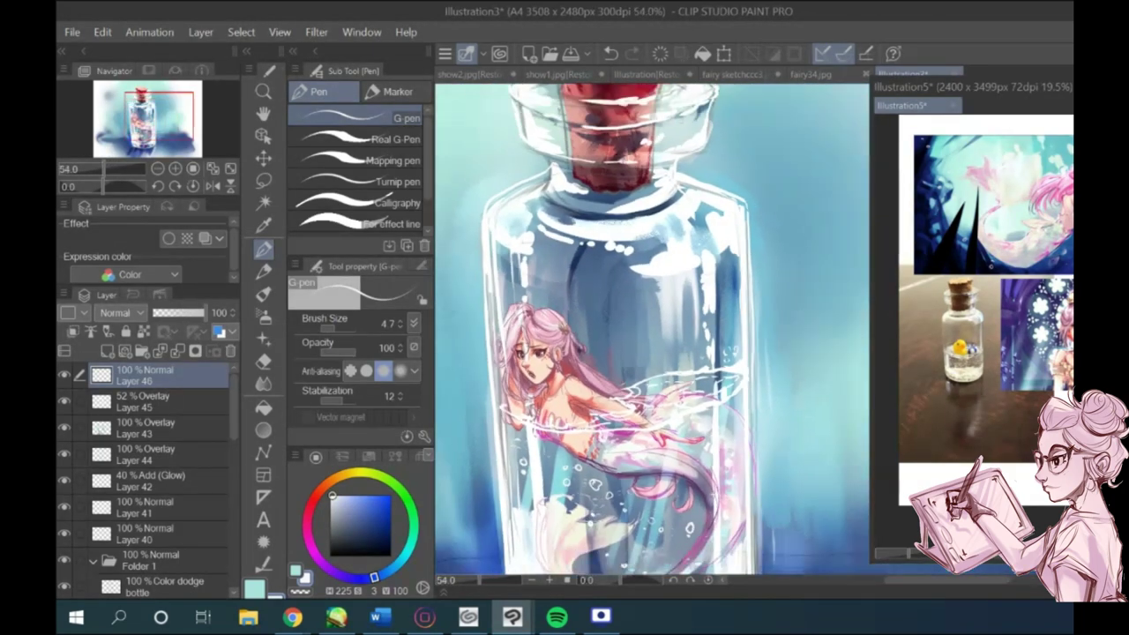
pyautogui.scroll(9, 463, 310)
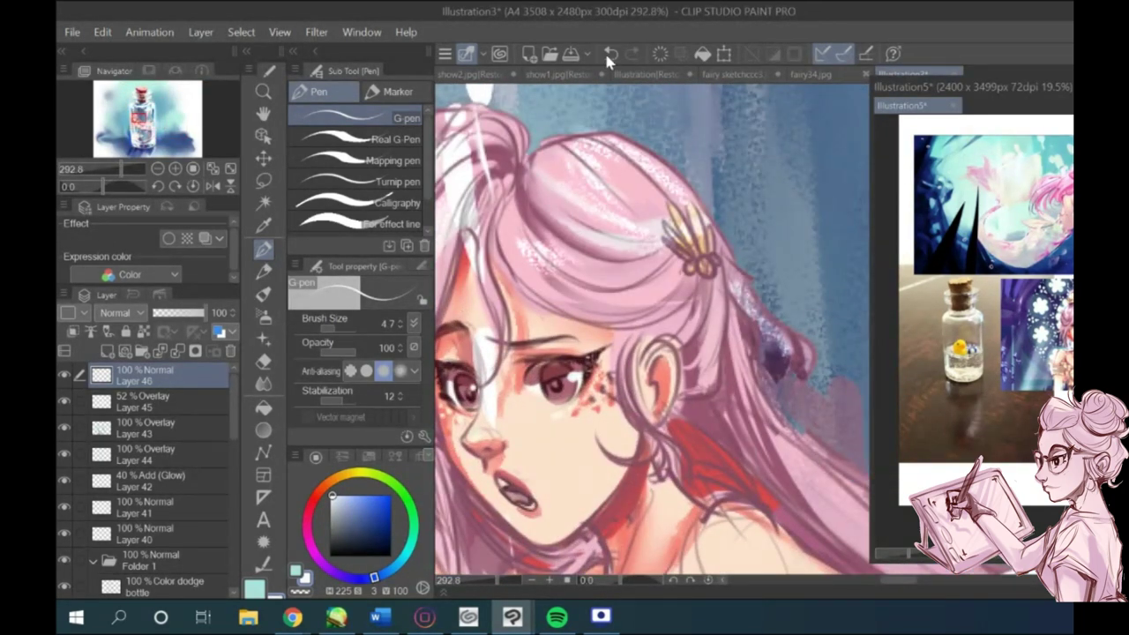
pyautogui.click(606, 53)
# Step: Add small near-white highlights to the mermaid's hair clip with the G-pen at size 4.7 on Layer 46
pyautogui.scroll(-2, 453, 388)
pyautogui.scroll(-4, 671, 167)
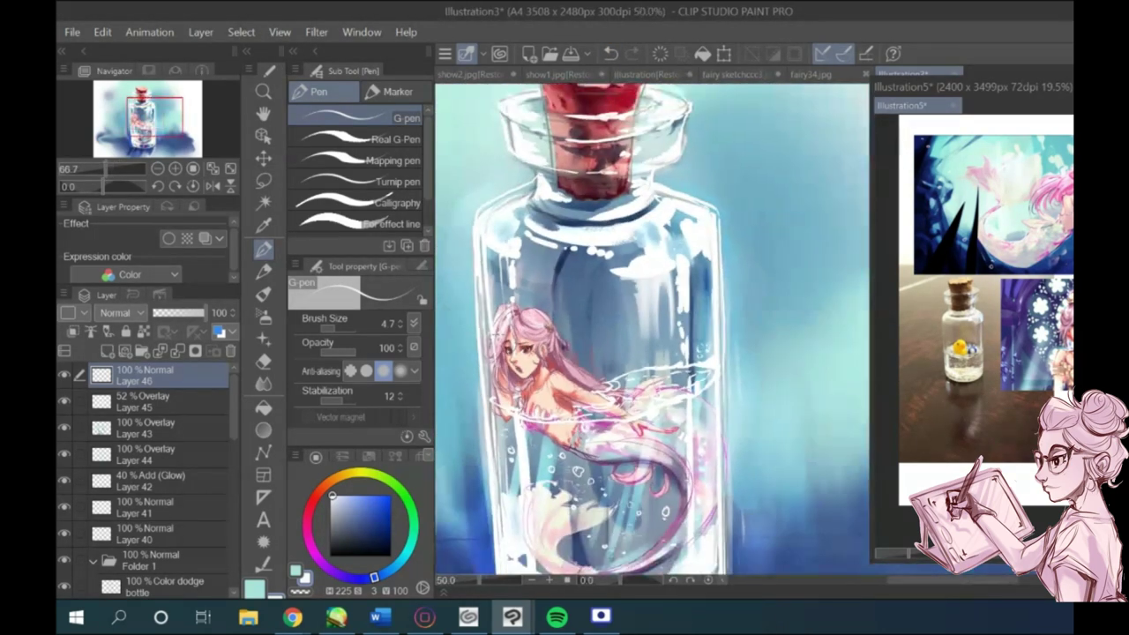
pyautogui.scroll(6, 670, 168)
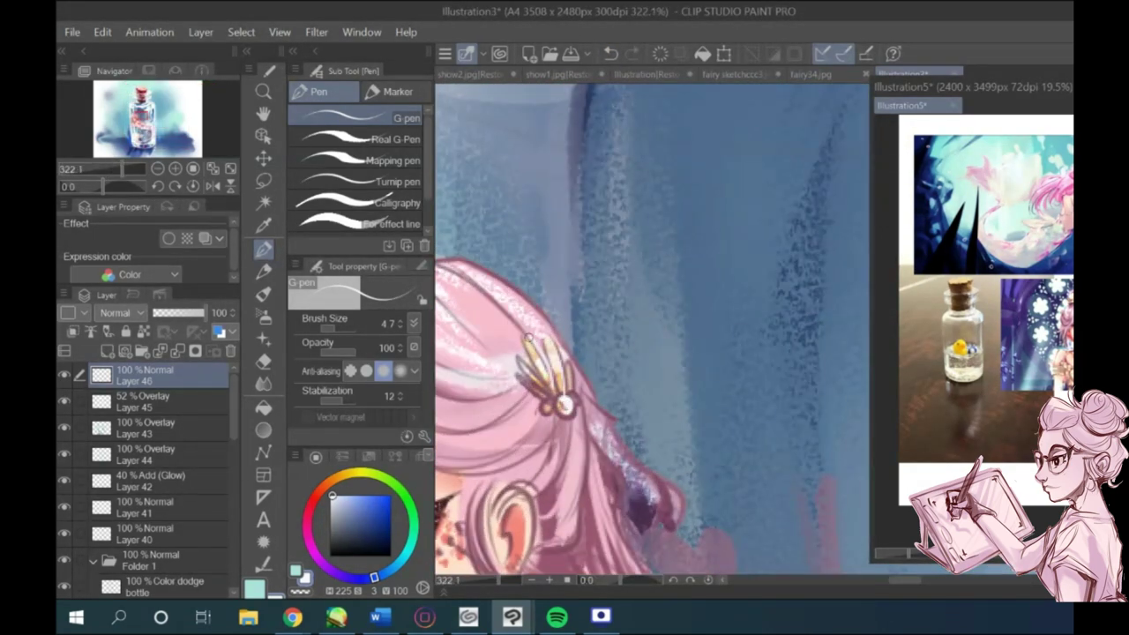
pyautogui.scroll(-3, 547, 380)
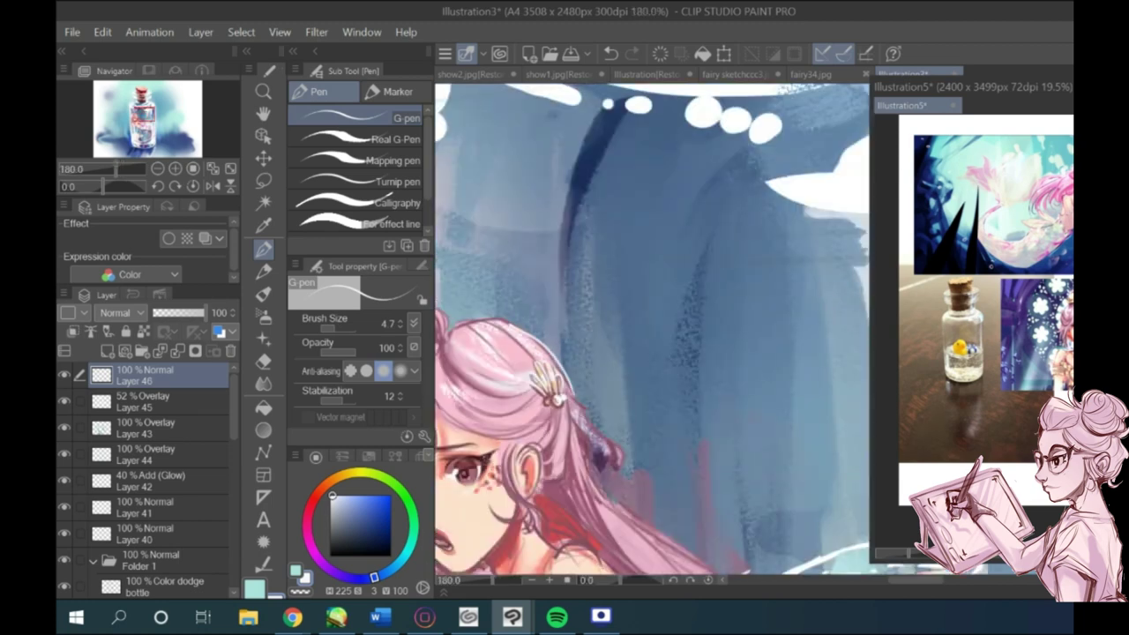
pyautogui.scroll(-2, 649, 459)
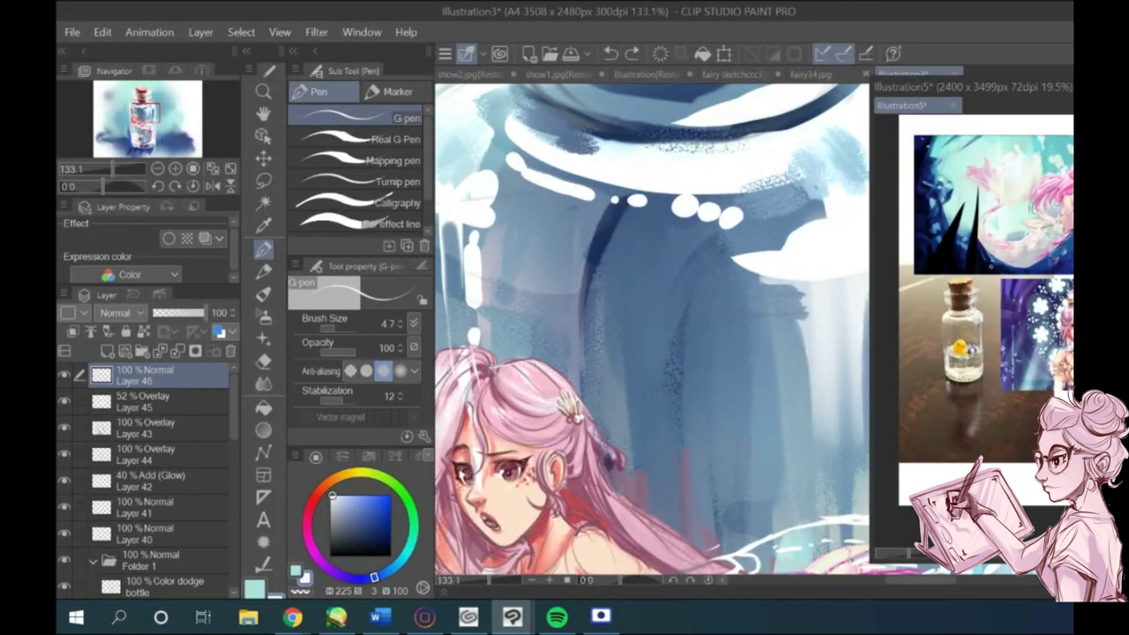
pyautogui.scroll(-1, 651, 330)
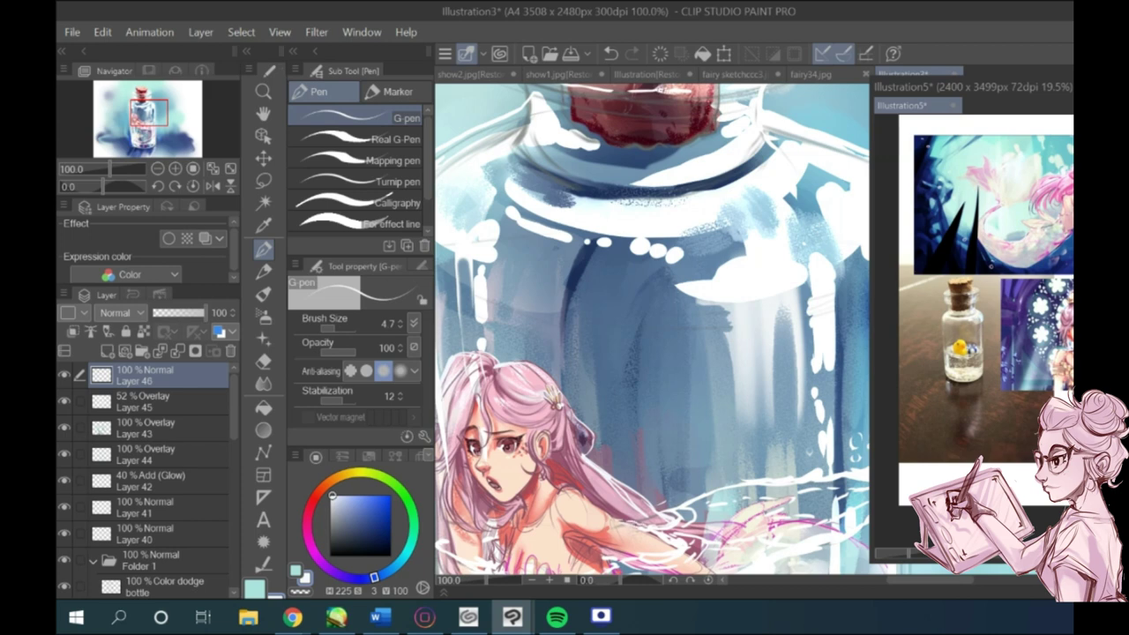
# Step: Examine the bottle's neck, the glass highlights and the mermaid's upper body for areas that need touching up
pyautogui.scroll(-1, 651, 330)
pyautogui.press('e')
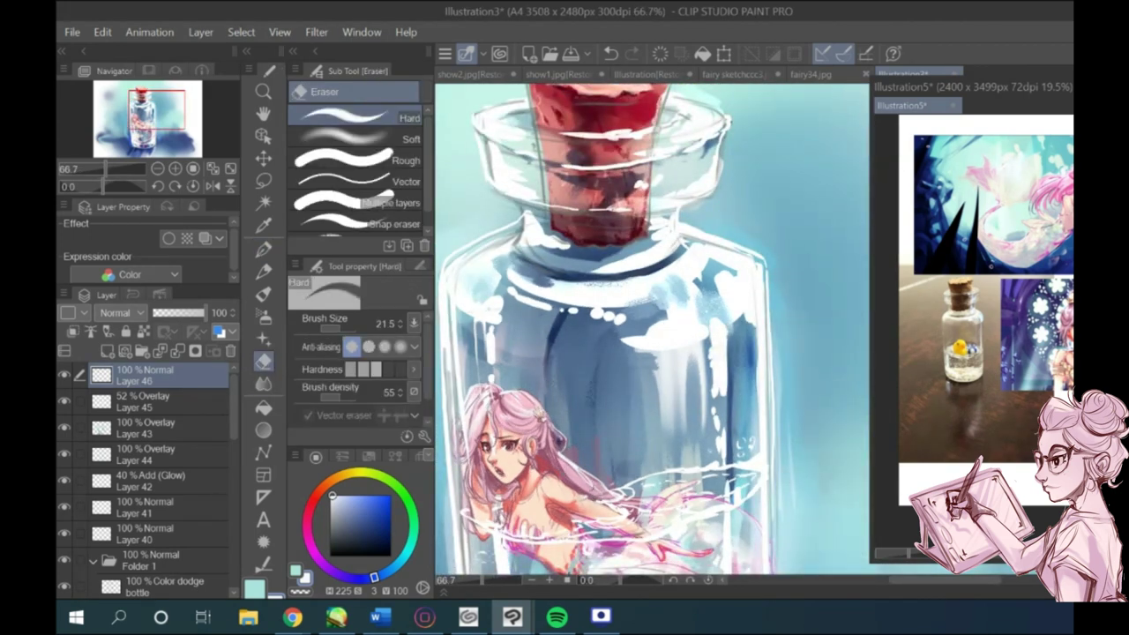
pyautogui.scroll(-1, 651, 329)
pyautogui.scroll(1, 651, 329)
pyautogui.press('p')
pyautogui.scroll(1, 651, 329)
pyautogui.click(264, 384)
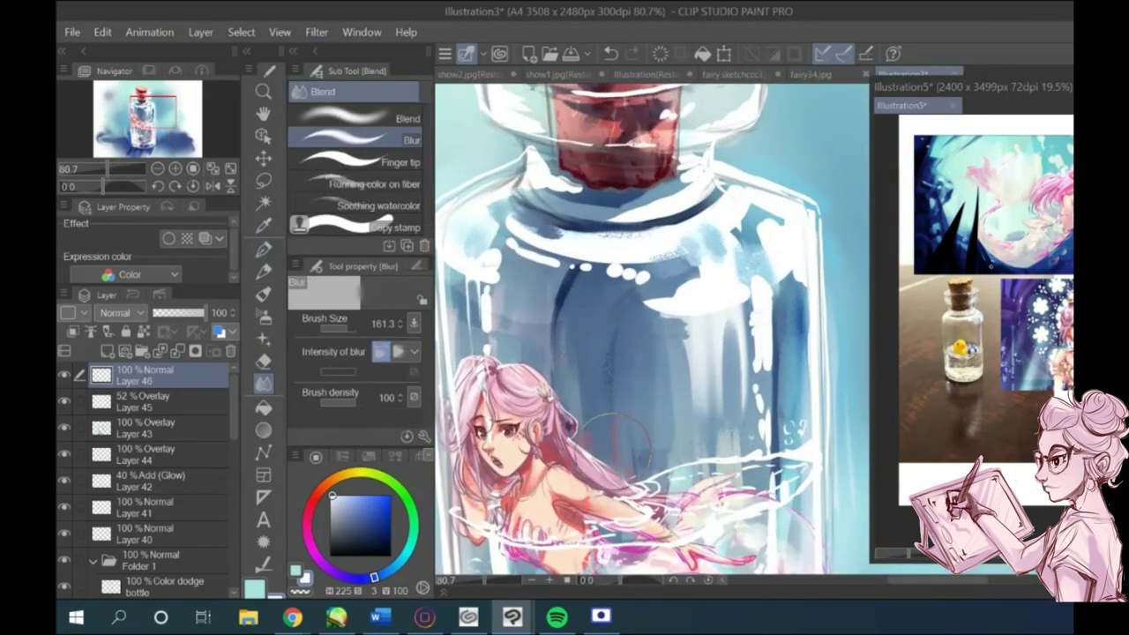
pyautogui.scroll(-1, 557, 402)
pyautogui.press('p')
pyautogui.scroll(2, 557, 401)
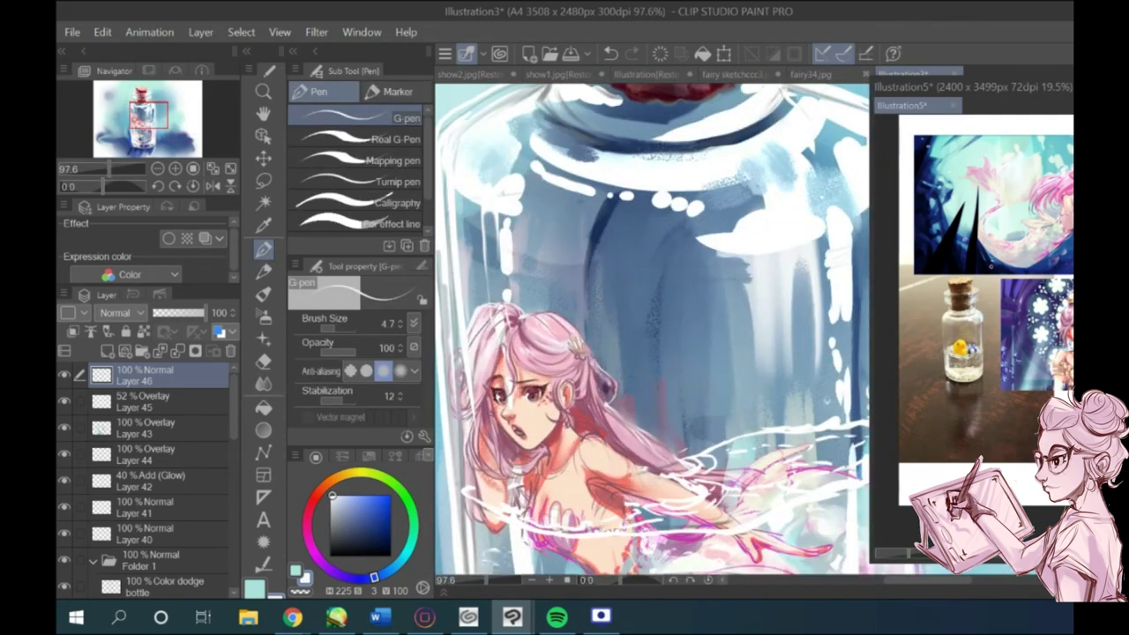
# Step: Sample a pale peach from the mermaid and ready Gouache at size 15.4 for small touch-ups on Layer 46
pyautogui.press('b')
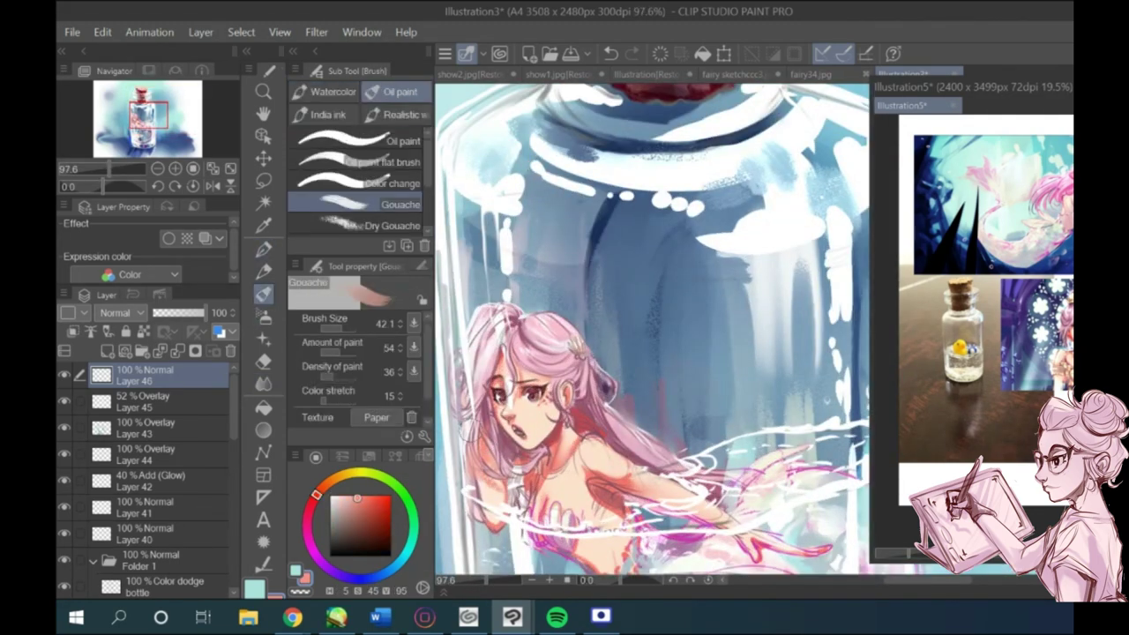
pyautogui.scroll(-2, 558, 402)
pyautogui.scroll(-2, 480, 344)
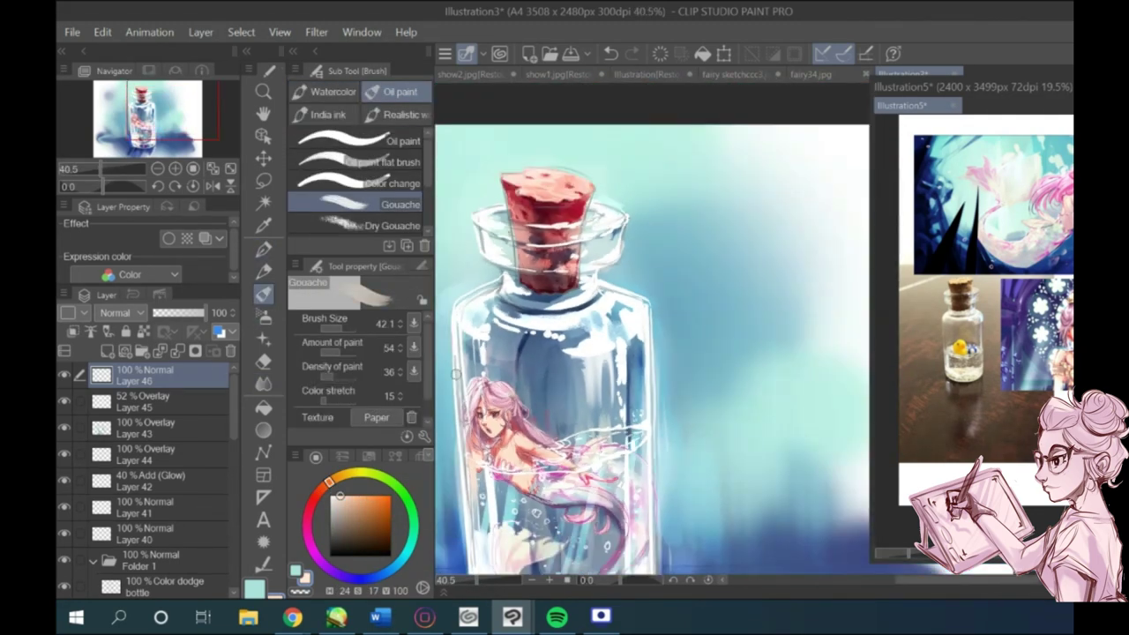
pyautogui.scroll(2, 481, 344)
pyautogui.click(338, 330)
pyautogui.moveTo(338, 331); pyautogui.dragTo(341, 330)
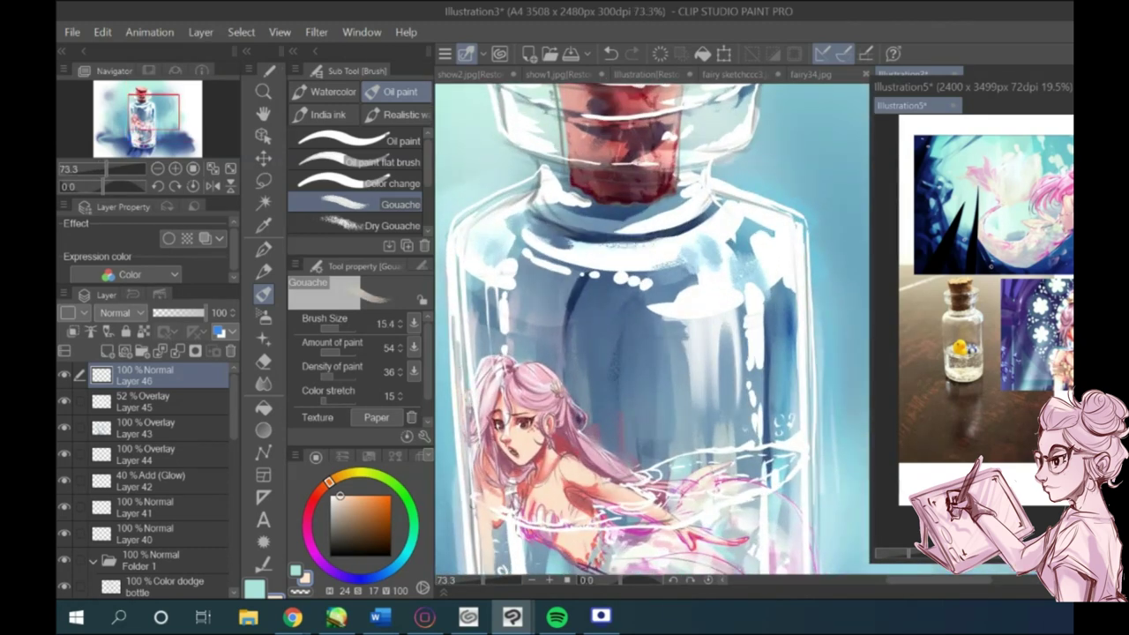
# Step: Sample a muted purple inside the bottle and brush around the mermaid's tail with Gouache at size 69.7, switching to transparent colour
pyautogui.scroll(-2, 512, 521)
pyautogui.keyDown('alt'); pyautogui.click(494, 494); pyautogui.keyUp('alt')
pyautogui.click(343, 330)
pyautogui.scroll(-2, 681, 374)
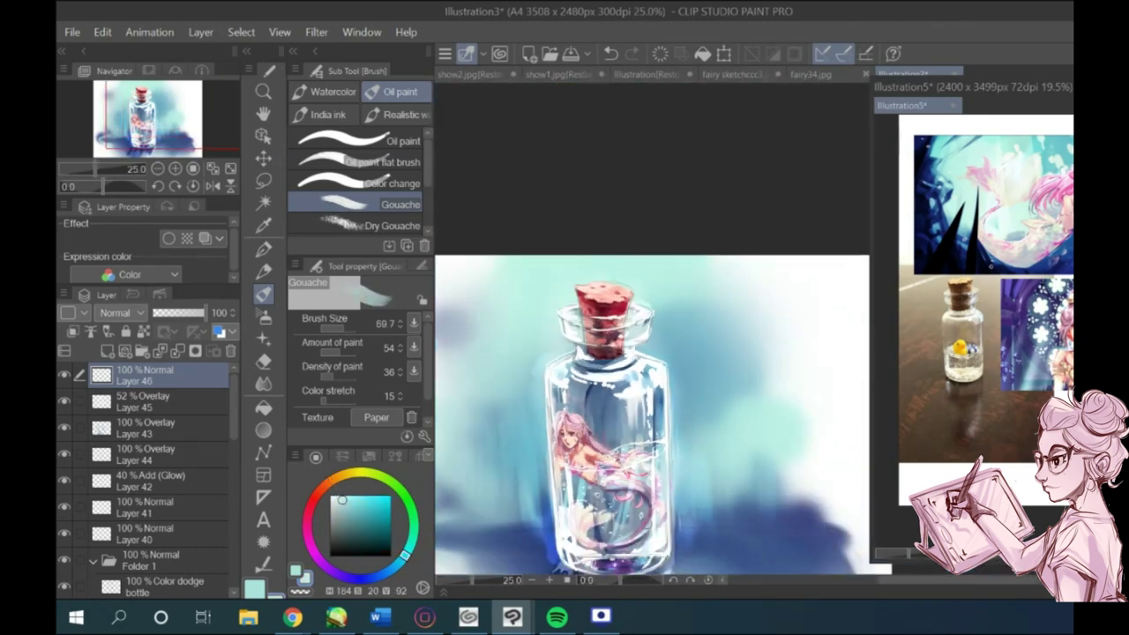
pyautogui.keyDown('alt'); pyautogui.click(647, 519); pyautogui.keyUp('alt')
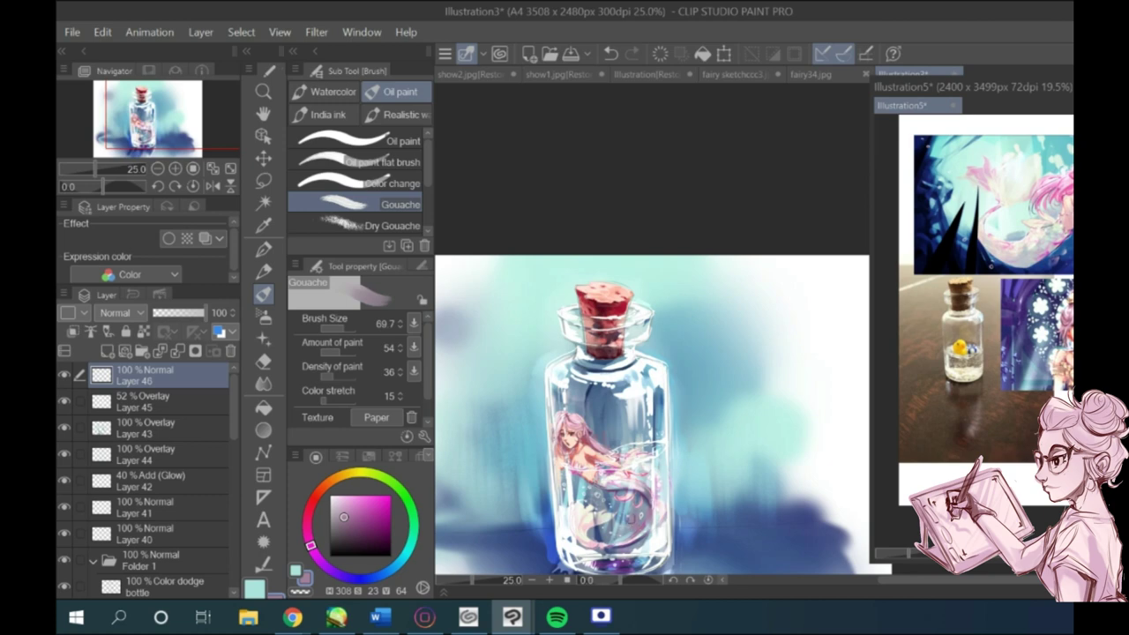
pyautogui.scroll(1, 652, 414)
pyautogui.scroll(2, 661, 492)
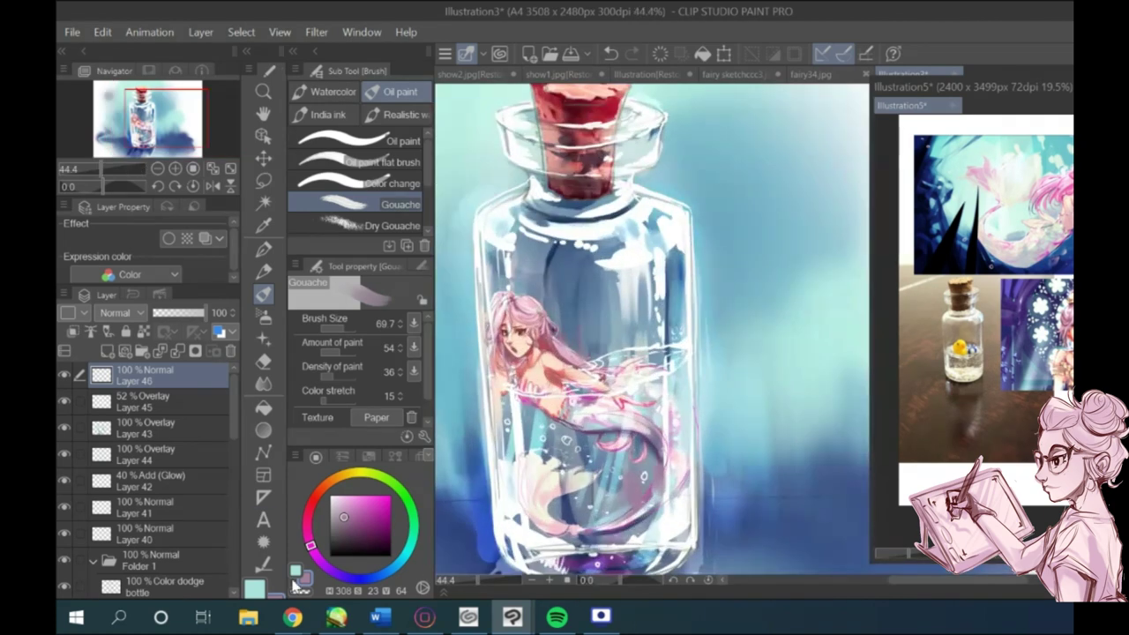
pyautogui.press('c')
pyautogui.moveTo(637, 471); pyautogui.dragTo(630, 506)
pyautogui.scroll(-2, 628, 481)
pyautogui.scroll(1, 582, 476)
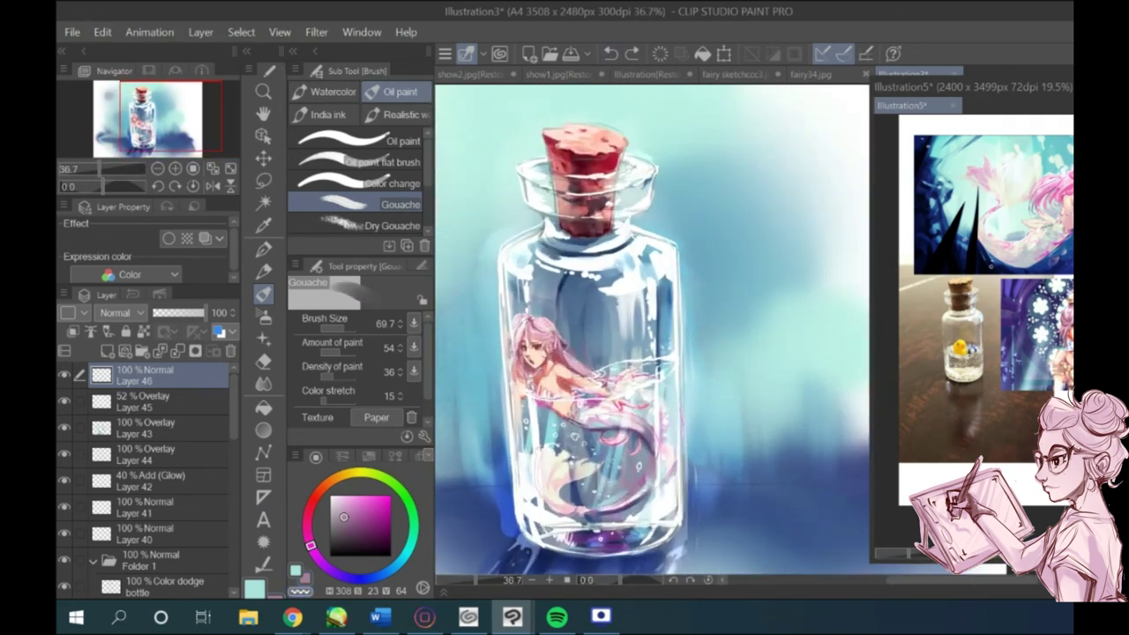
# Step: Examine the lower layers by toggling their visibility to locate the one holding the mermaid's tail fin
pyautogui.press('j')
pyautogui.scroll(-2, 521, 445)
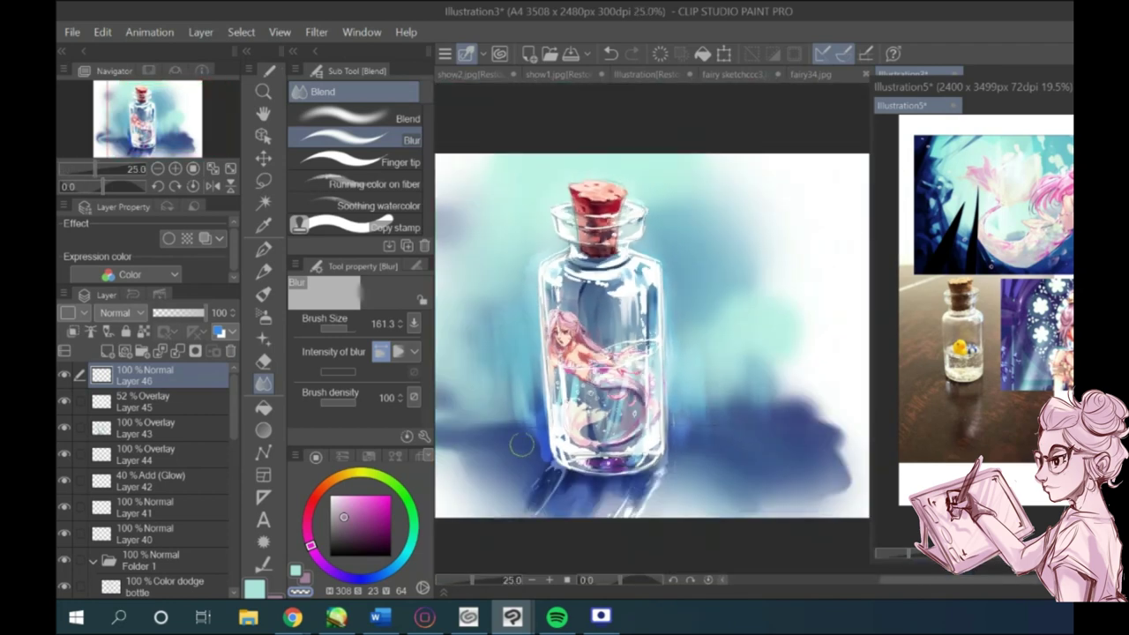
pyautogui.scroll(1, 521, 445)
pyautogui.scroll(-5, 132, 477)
pyautogui.scroll(1, 94, 475)
pyautogui.click(94, 468)
pyautogui.scroll(-5, 99, 518)
pyautogui.click(64, 495)
pyautogui.click(63, 495)
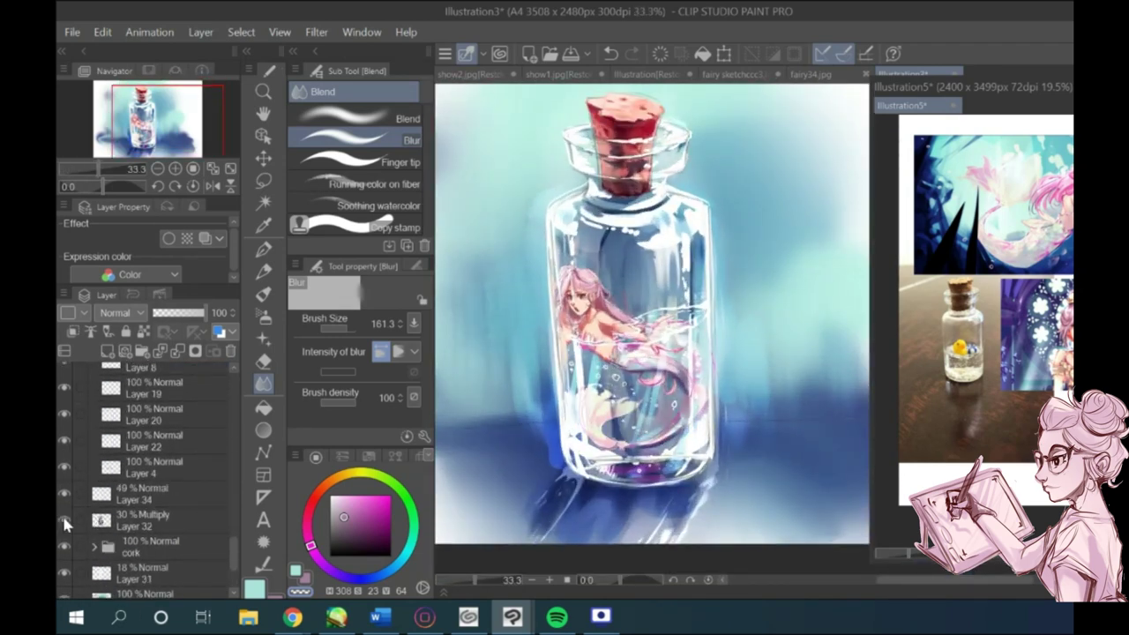
# Step: Cut the lassoed tail fin area from Layer 4 onto its own layer and lower that layer's opacity to 66%
pyautogui.scroll(3, 73, 496)
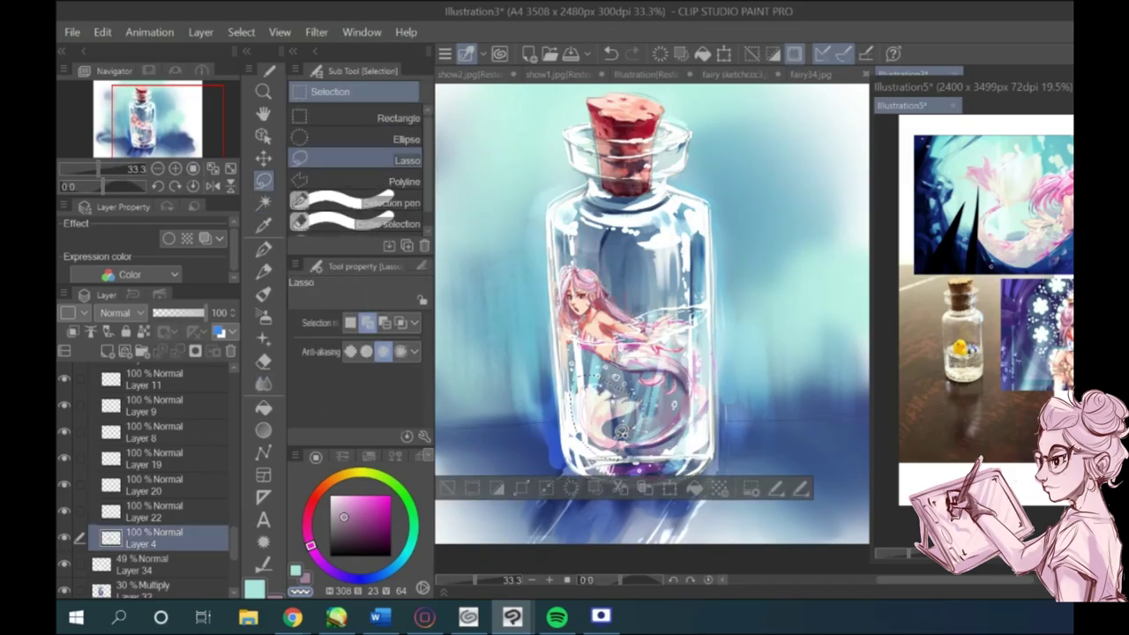
pyautogui.hotkey('ctrl', 'x')
pyautogui.hotkey('ctrl', 'v')
pyautogui.moveTo(201, 314)
pyautogui.mouseDown()
pyautogui.moveTo(173, 312)
pyautogui.moveTo(187, 315)
pyautogui.mouseUp()
pyautogui.hotkey('ctrl', 'd')
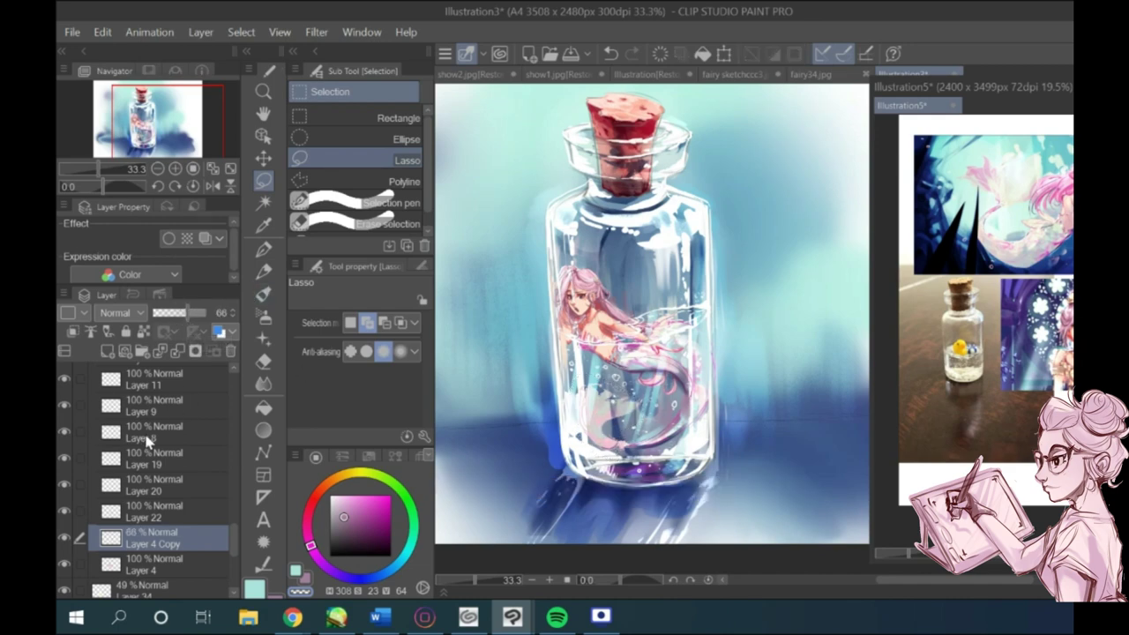
# Step: On a new layer above Layer 46, draw pale cyan highlights along the tail fin with the Real pencil at size 13
pyautogui.scroll(10, 147, 439)
pyautogui.click(140, 378)
pyautogui.click(264, 272)
pyautogui.click(295, 571)
pyautogui.click(335, 497)
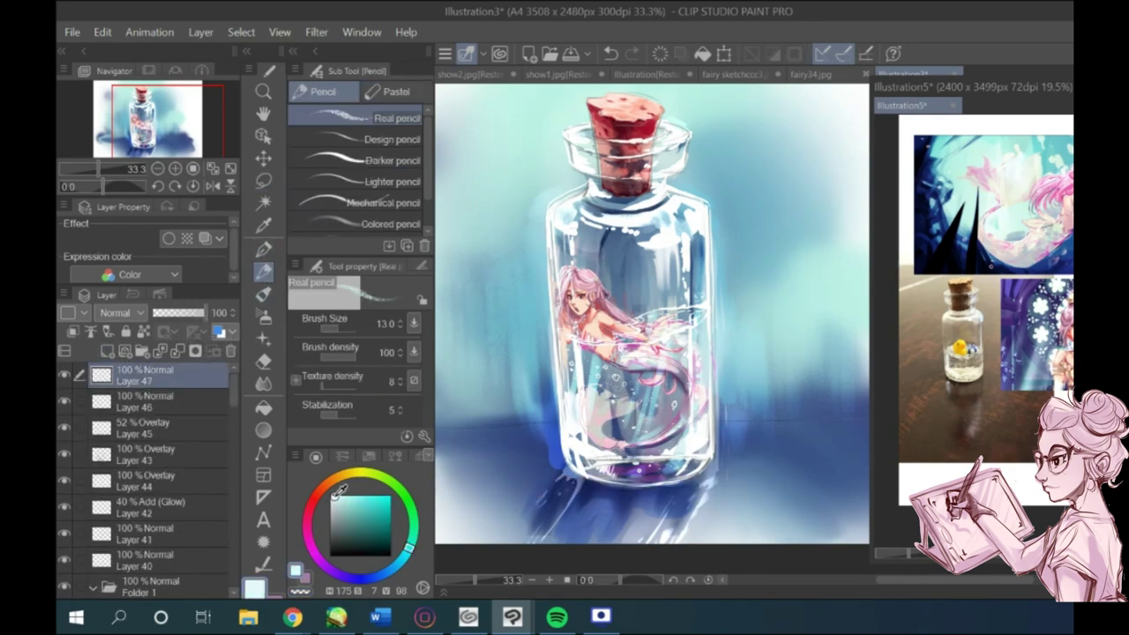
pyautogui.scroll(3, 598, 396)
pyautogui.moveTo(614, 407); pyautogui.dragTo(578, 463)
# Step: Set the tail fin highlight layer to Glow dodge at 30% opacity and ready Gouache at size 69.7
pyautogui.click(101, 312)
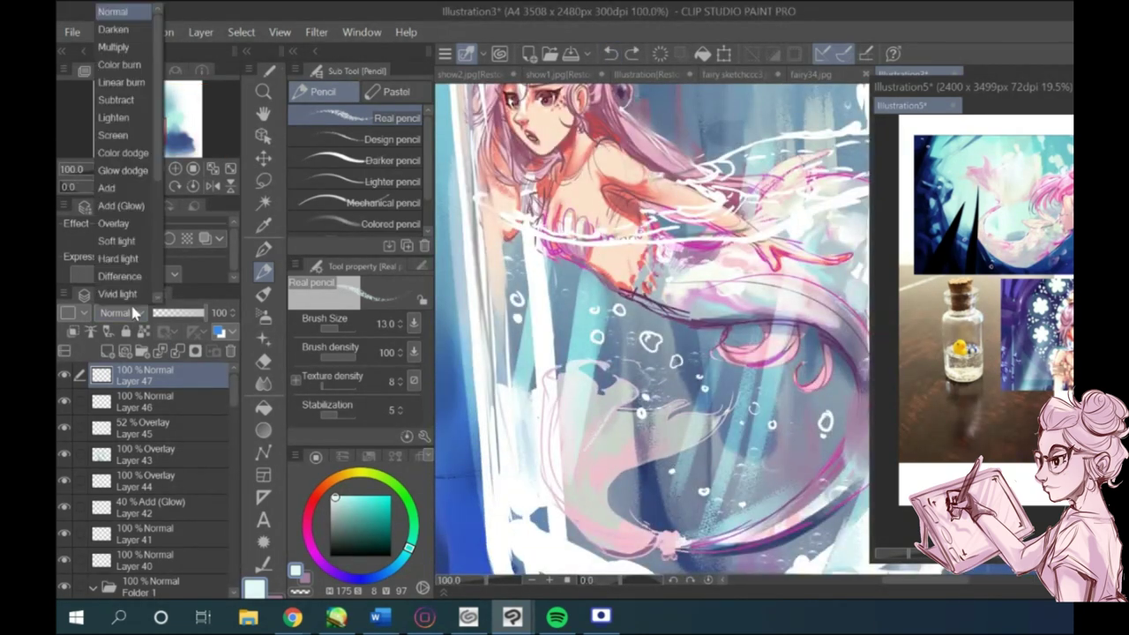
pyautogui.click(119, 170)
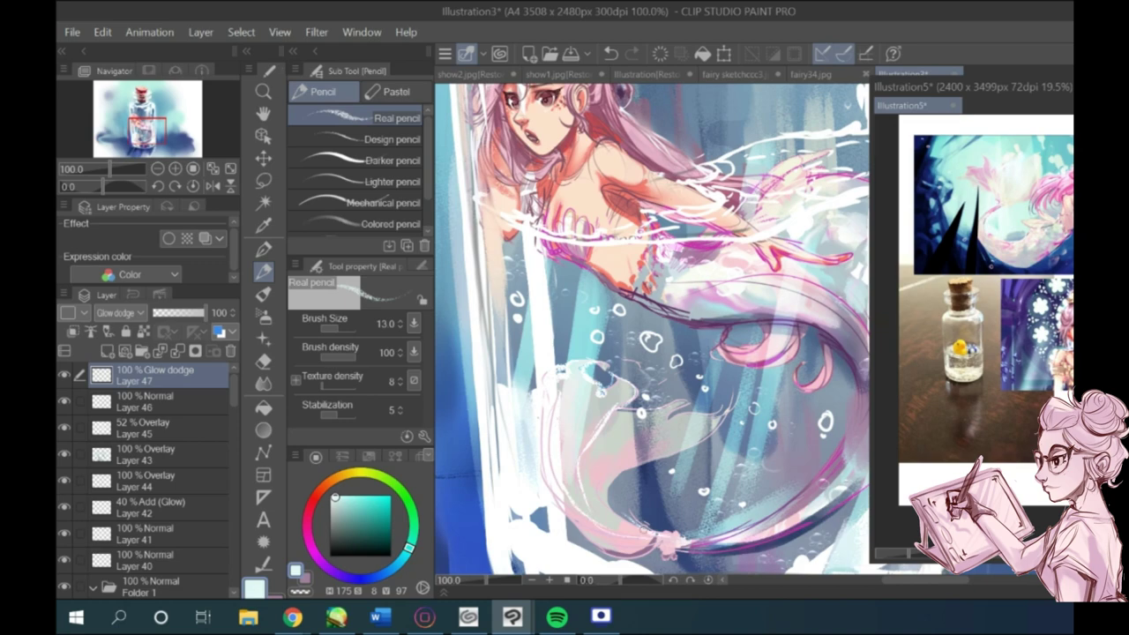
pyautogui.scroll(-3, 529, 398)
pyautogui.click(181, 313)
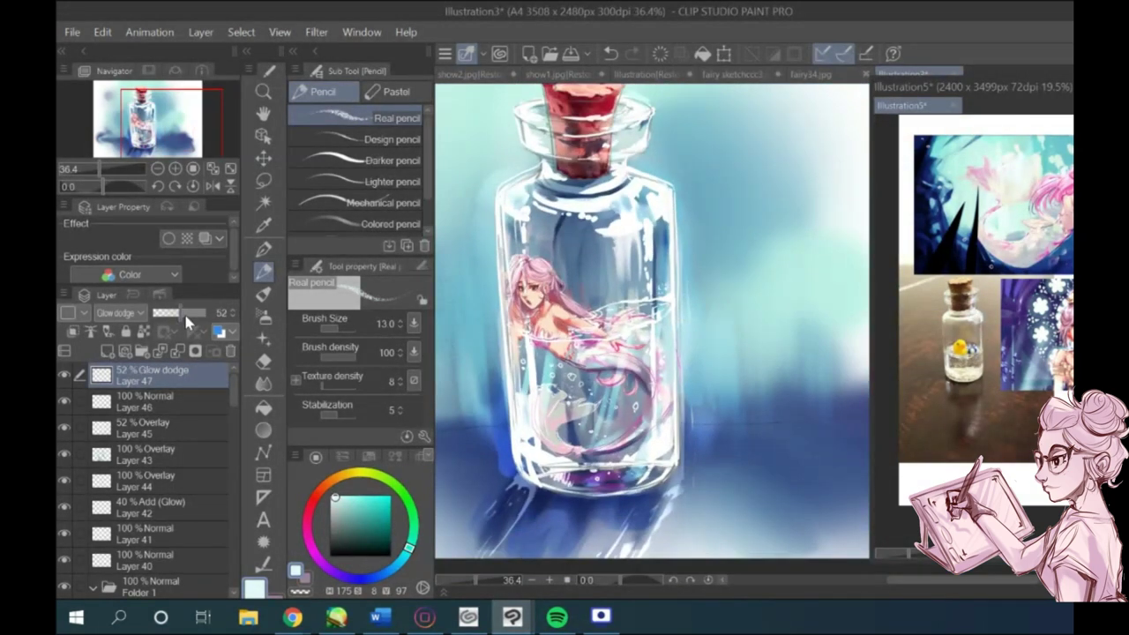
pyautogui.click(264, 294)
pyautogui.scroll(2, 591, 376)
pyautogui.scroll(-3, 483, 362)
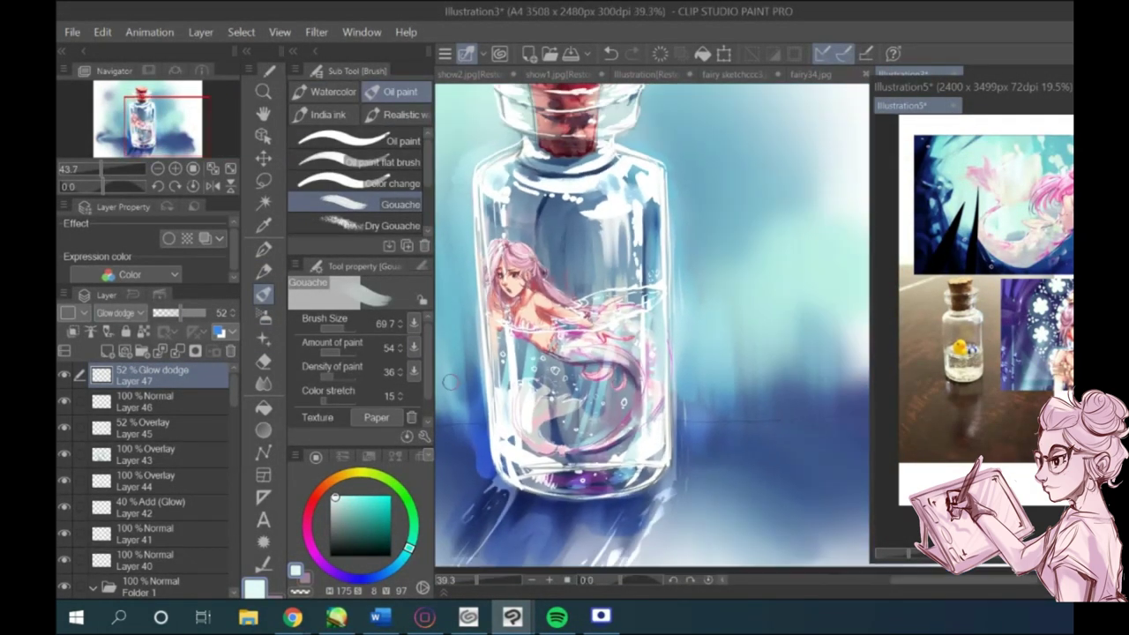
pyautogui.scroll(4, 543, 399)
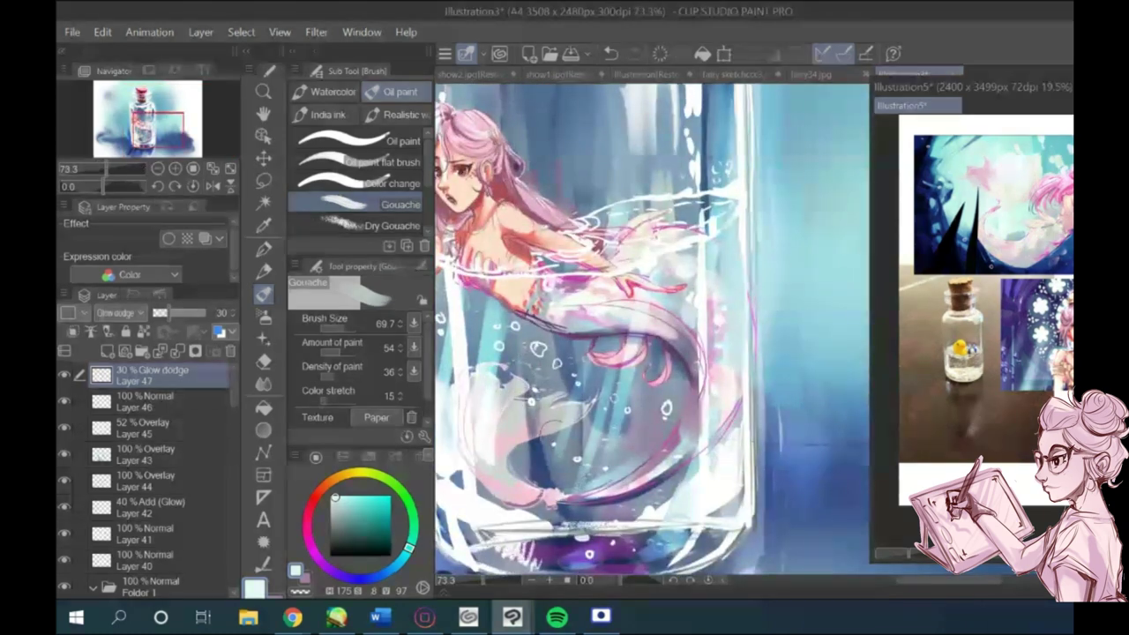
# Step: Sample a pale grey and brush over the tail fin with Gouache on a new layer above Layer 46
pyautogui.click(160, 408)
pyautogui.keyDown('alt'); pyautogui.click(489, 387); pyautogui.keyUp('alt')
pyautogui.moveTo(480, 344); pyautogui.dragTo(480, 439)
pyautogui.scroll(-2, 492, 494)
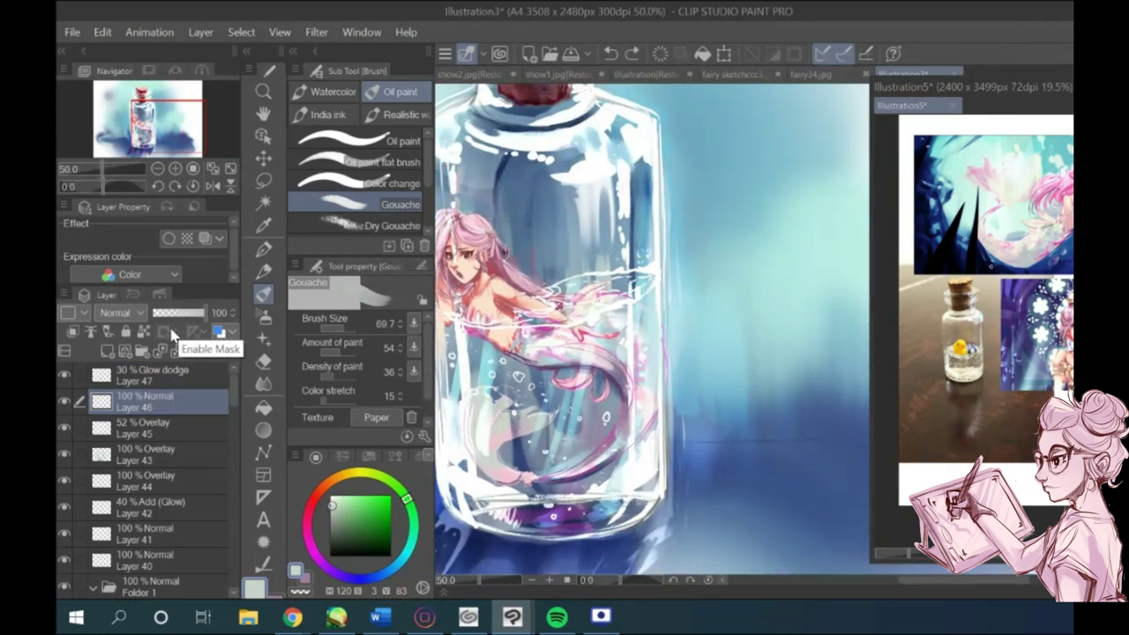
pyautogui.click(107, 351)
pyautogui.moveTo(475, 386); pyautogui.dragTo(487, 484)
# Step: Compare Screen and Overlay blending on the new tail fin layer, and set it to Soft light
pyautogui.click(121, 313)
pyautogui.click(124, 139)
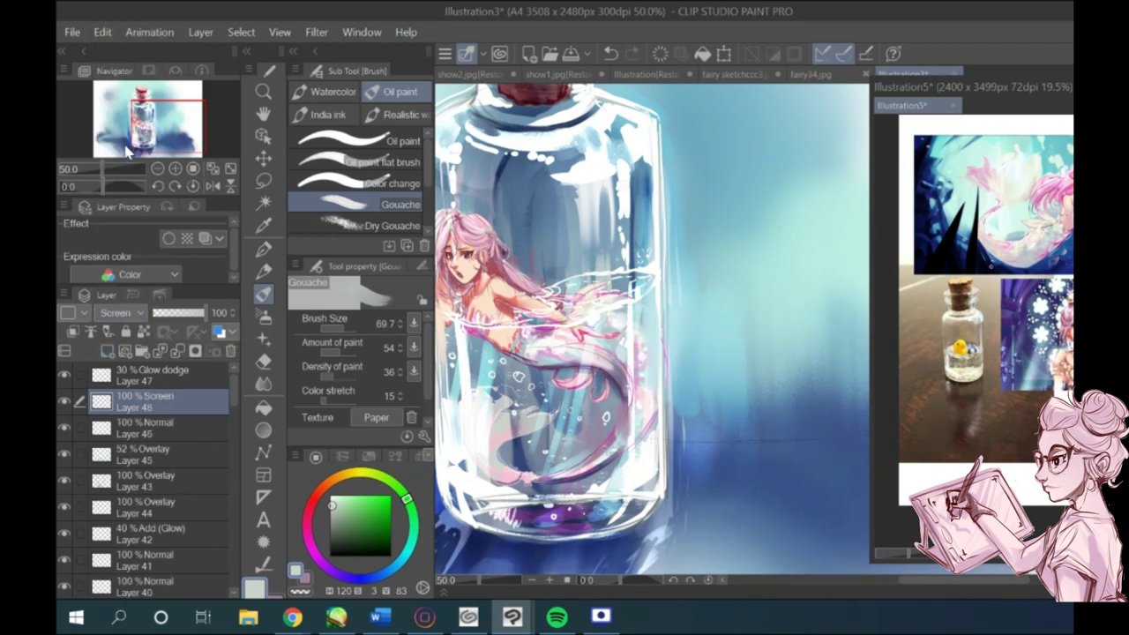
pyautogui.click(129, 315)
pyautogui.click(118, 224)
pyautogui.click(117, 313)
pyautogui.click(114, 242)
pyautogui.scroll(-5, 498, 357)
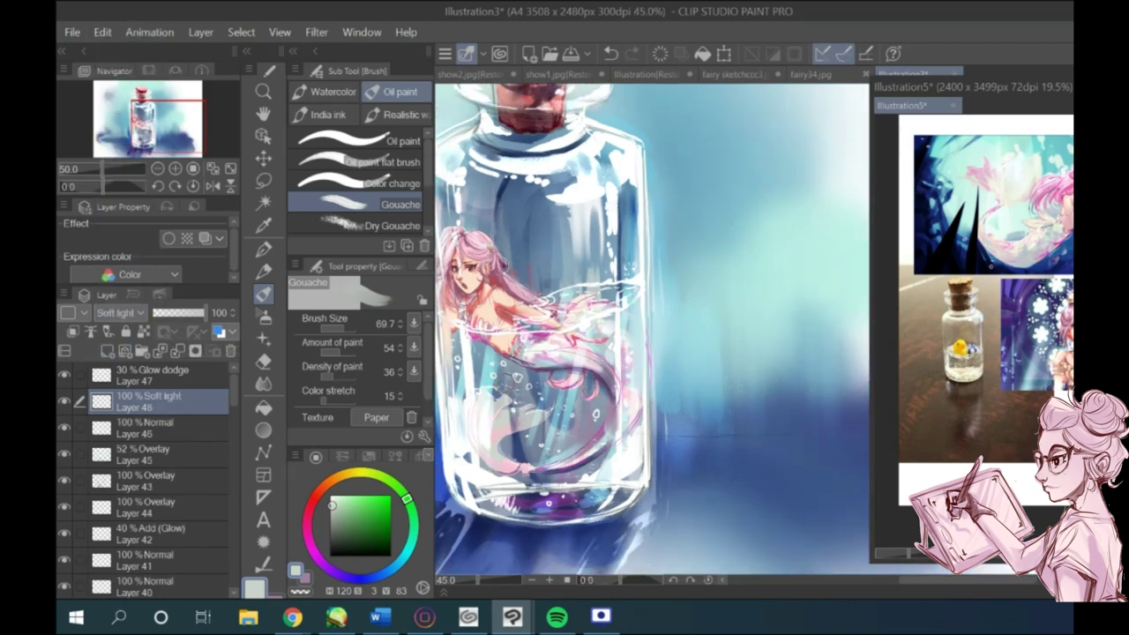
pyautogui.scroll(-3, 653, 327)
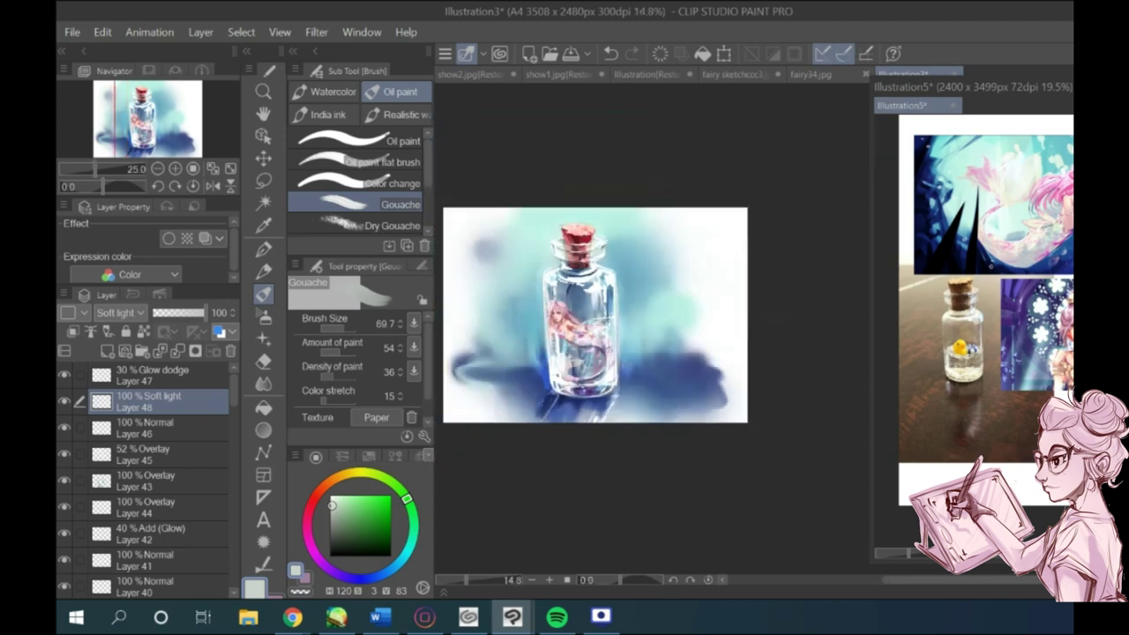
pyautogui.scroll(2, 653, 326)
pyautogui.scroll(-1, 653, 326)
pyautogui.scroll(1, 652, 326)
# Step: Add new Normal layers above the background on Layer 30 and ready Gouache at size 69.7 with a sampled dark blue
pyautogui.scroll(-12, 160, 540)
pyautogui.scroll(-3, 162, 540)
pyautogui.click(150, 507)
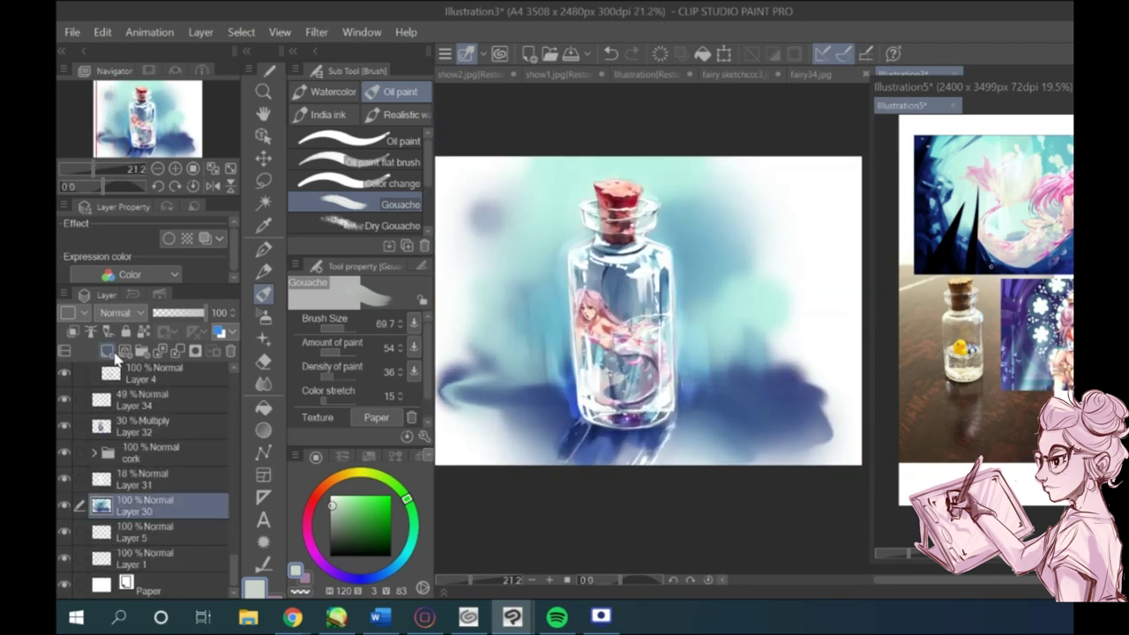
pyautogui.click(107, 351)
pyautogui.click(263, 384)
pyautogui.click(379, 162)
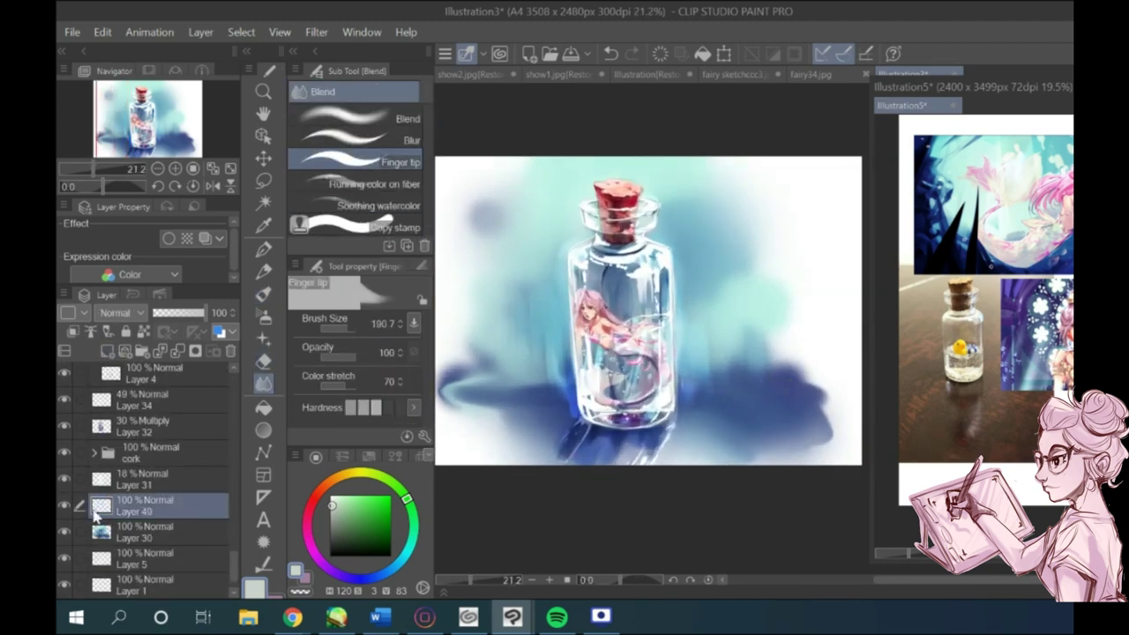
pyautogui.click(104, 533)
pyautogui.click(108, 351)
pyautogui.rightClick(609, 446)
pyautogui.click(264, 294)
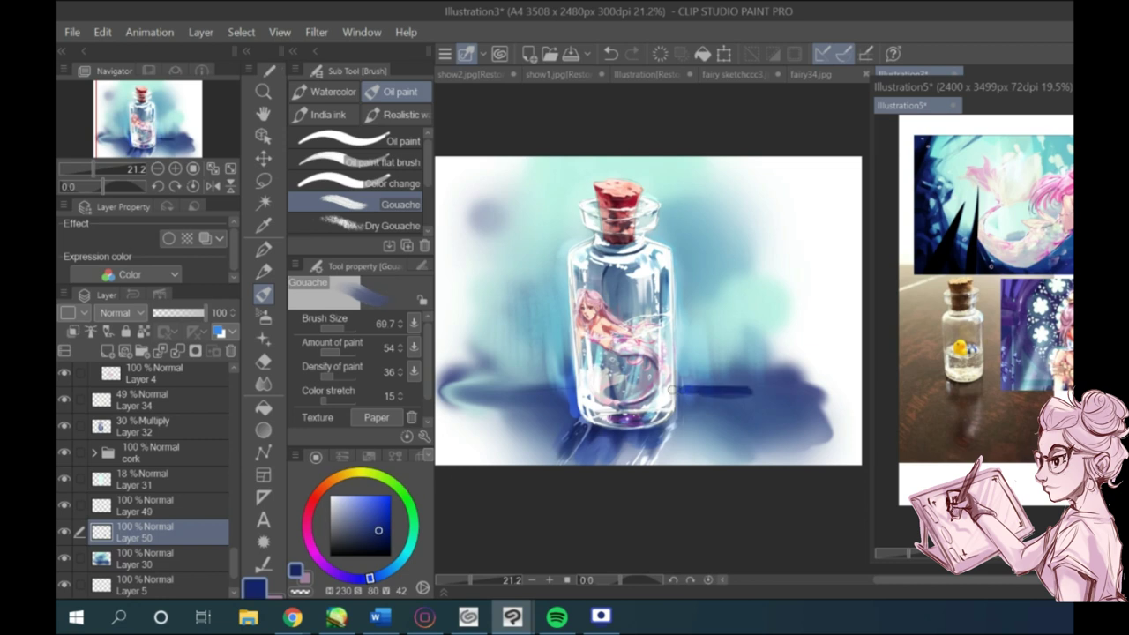
# Step: Paint dark blue strokes along the tabletop's back edge and shadow, and light blue patches on both sides of the bottle
pyautogui.moveTo(453, 389); pyautogui.dragTo(564, 390)
pyautogui.moveTo(702, 388); pyautogui.dragTo(849, 391)
pyautogui.moveTo(778, 406); pyautogui.dragTo(710, 441)
pyautogui.rightClick(719, 366)
pyautogui.moveTo(690, 400)
pyautogui.mouseDown()
pyautogui.moveTo(716, 402)
pyautogui.moveTo(716, 435)
pyautogui.mouseUp()
pyautogui.moveTo(564, 396); pyautogui.dragTo(510, 416)
pyautogui.moveTo(486, 435); pyautogui.dragTo(507, 435)
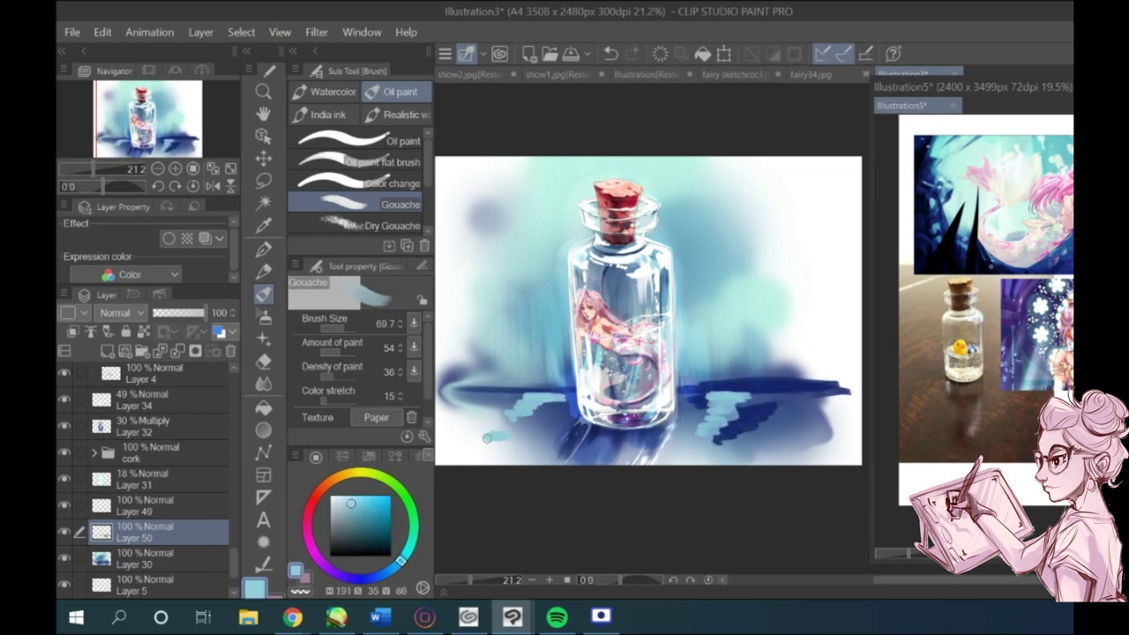
# Step: Apply a Motion blur to the tabletop strokes with strength 20.30, angle about -91, both directions and Box mode
pyautogui.scroll(2, 648, 327)
pyautogui.scroll(-2, 649, 326)
pyautogui.click(304, 34)
pyautogui.moveTo(344, 53)
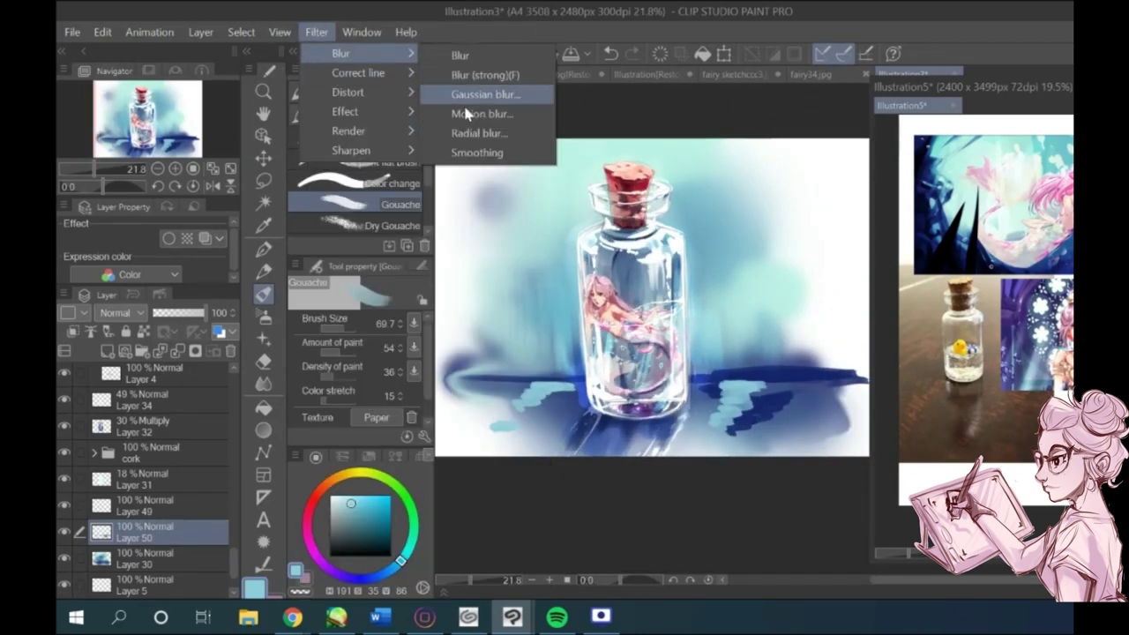
pyautogui.click(465, 111)
pyautogui.click(484, 321)
pyautogui.moveTo(484, 323); pyautogui.dragTo(506, 321)
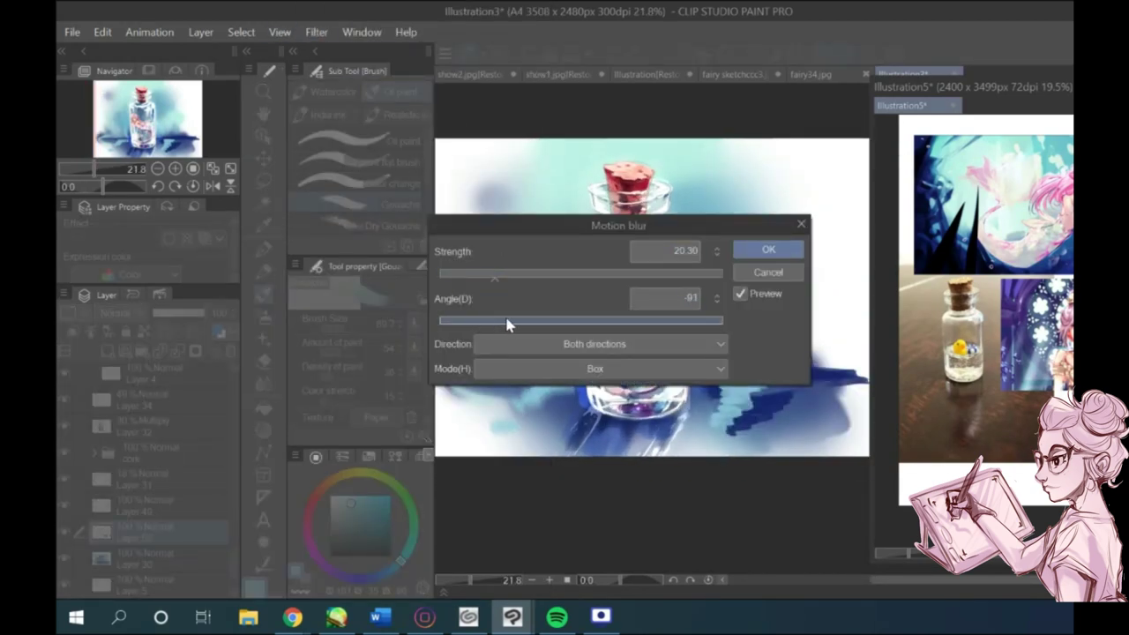
pyautogui.click(768, 249)
# Step: Smear the blurred tabletop strokes on both sides of the bottle with the Finger tip blender at size 730.5
pyautogui.scroll(1, 587, 342)
pyautogui.click(264, 384)
pyautogui.scroll(-2, 698, 414)
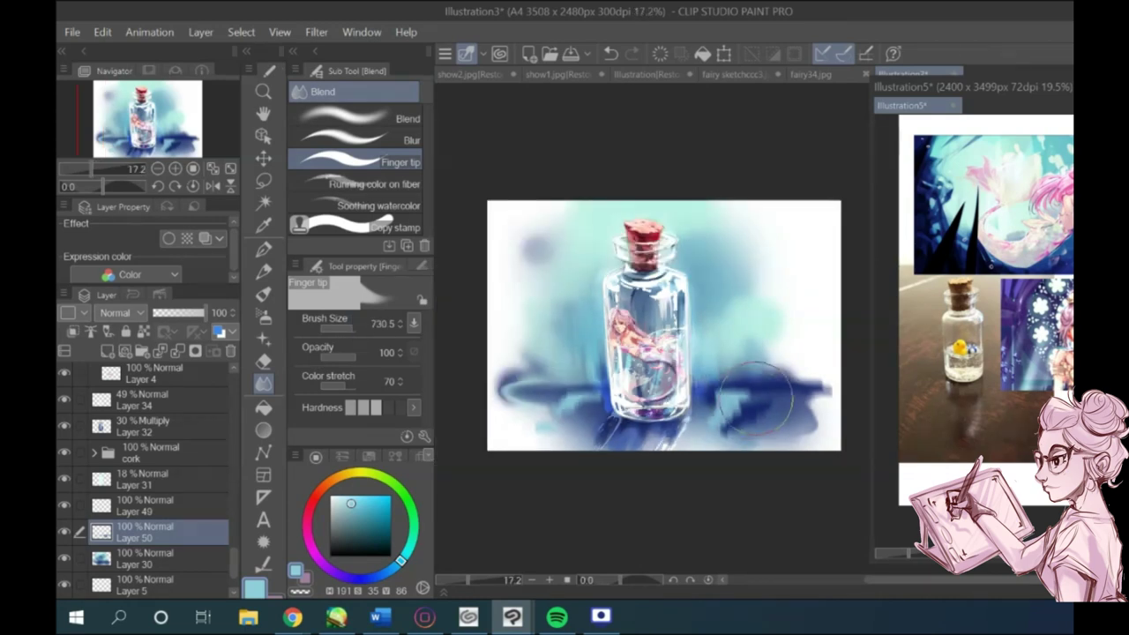
pyautogui.moveTo(525, 406); pyautogui.dragTo(507, 433)
pyautogui.moveTo(759, 398)
pyautogui.mouseDown()
pyautogui.moveTo(730, 425)
pyautogui.moveTo(769, 394)
pyautogui.moveTo(821, 419)
pyautogui.mouseUp()
pyautogui.moveTo(516, 405); pyautogui.dragTo(504, 427)
# Step: Lower the opacity of the tabletop stroke layer to 36%
pyautogui.moveTo(188, 313); pyautogui.dragTo(172, 313)
pyautogui.scroll(4, 631, 292)
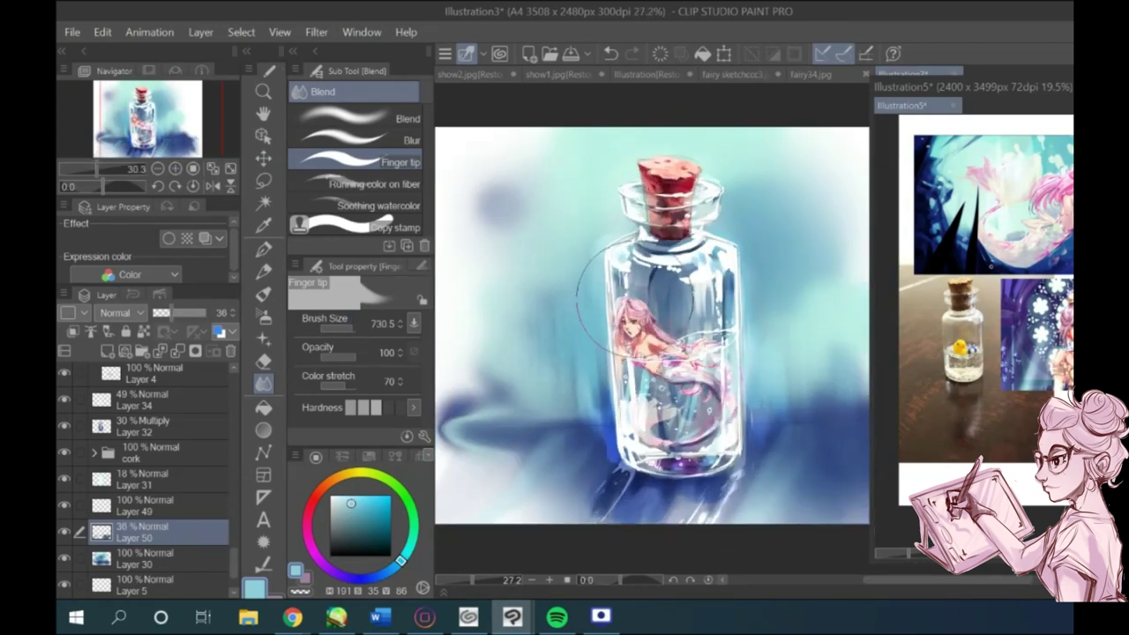
pyautogui.scroll(-2, 631, 292)
pyautogui.scroll(1, 631, 292)
pyautogui.scroll(-1, 967, 188)
pyautogui.scroll(3, 723, 340)
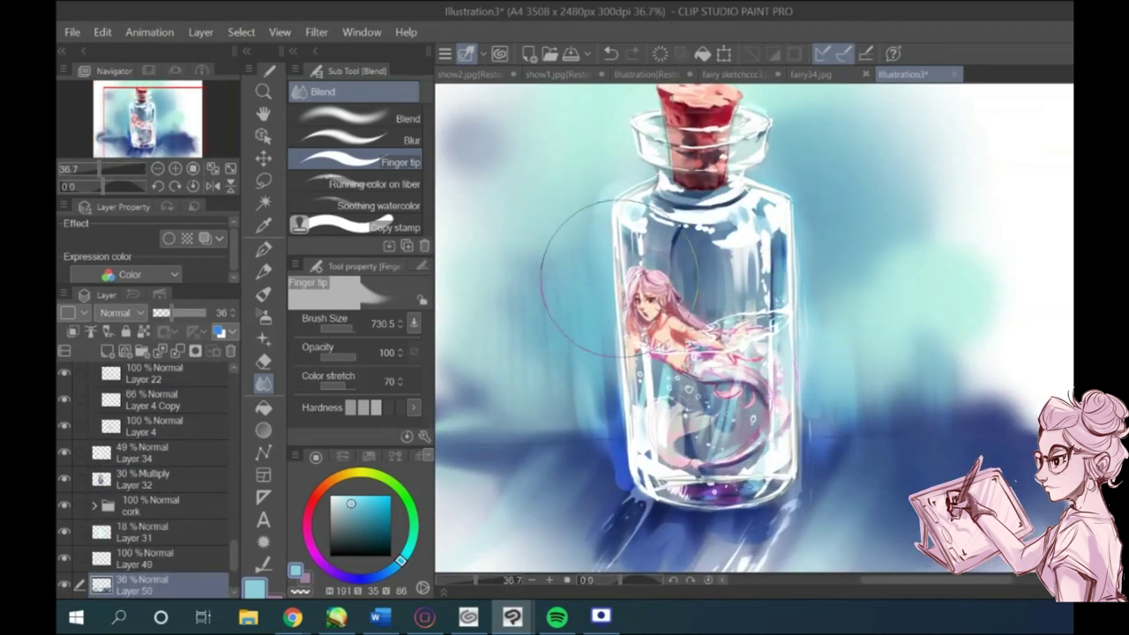
pyautogui.scroll(-1, 752, 335)
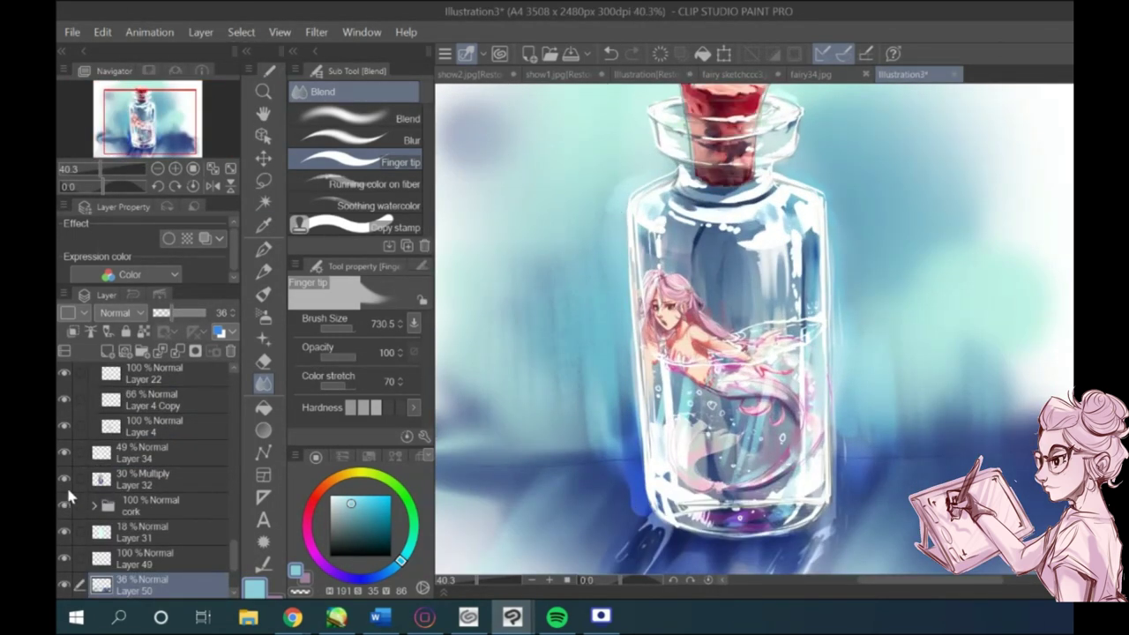
# Step: Copy the lassoed bottle from a temporary merge of the visible layers, and undo the merge
pyautogui.scroll(3, 69, 498)
pyautogui.click(200, 31)
pyautogui.click(263, 180)
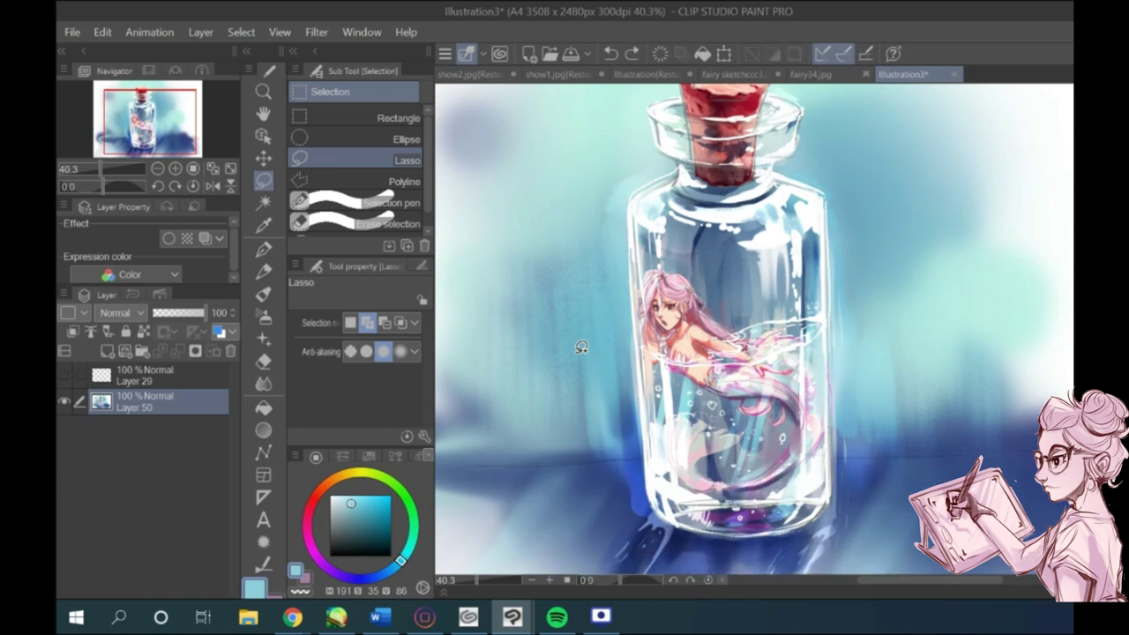
pyautogui.hotkey('ctrl', 'z')
pyautogui.hotkey('ctrl', 'z')
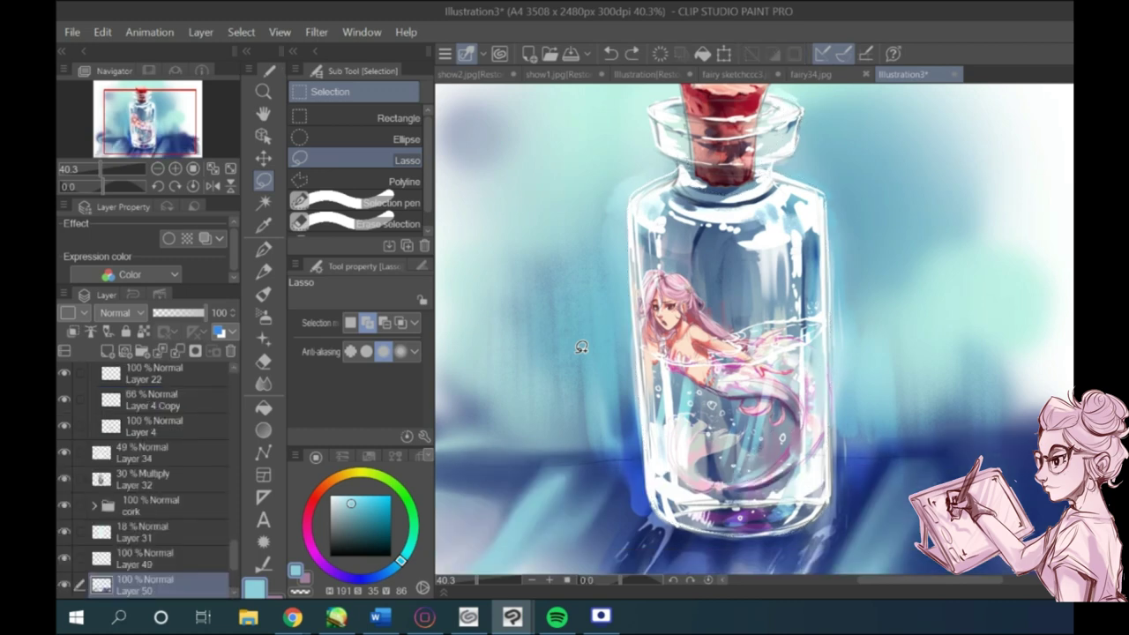
# Step: Paste the merged bottle copy above Layer 47 and set its blending mode to Soft light
pyautogui.moveTo(234, 569); pyautogui.dragTo(232, 353)
pyautogui.click(150, 378)
pyautogui.hotkey('ctrl', 'v')
pyautogui.scroll(-2, 664, 348)
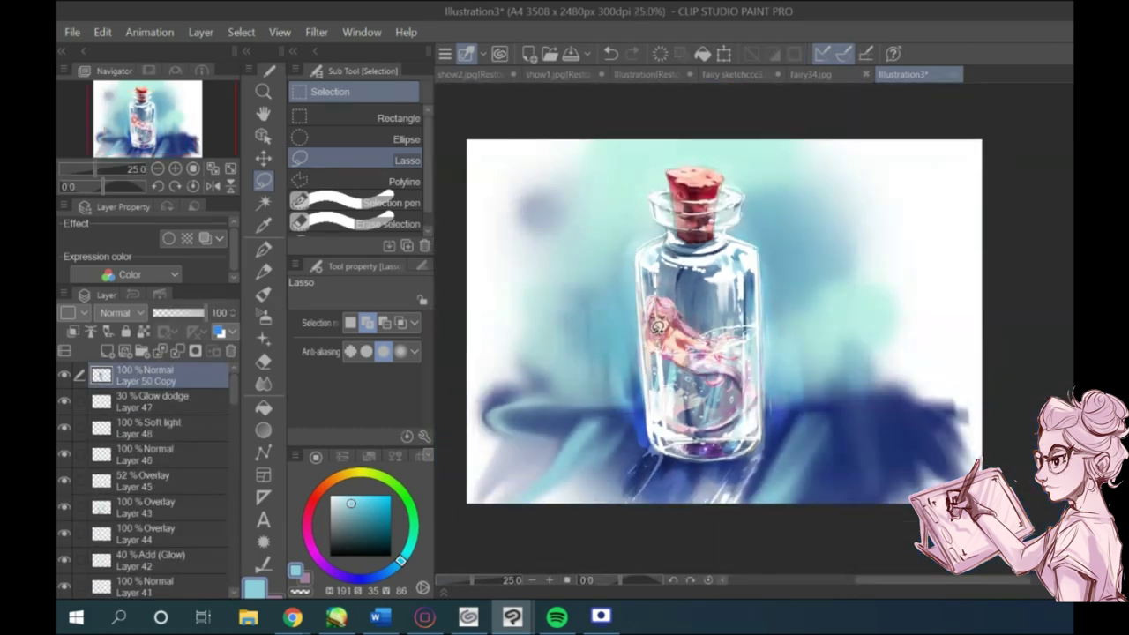
pyautogui.scroll(1, 663, 348)
pyautogui.click(119, 313)
pyautogui.click(115, 241)
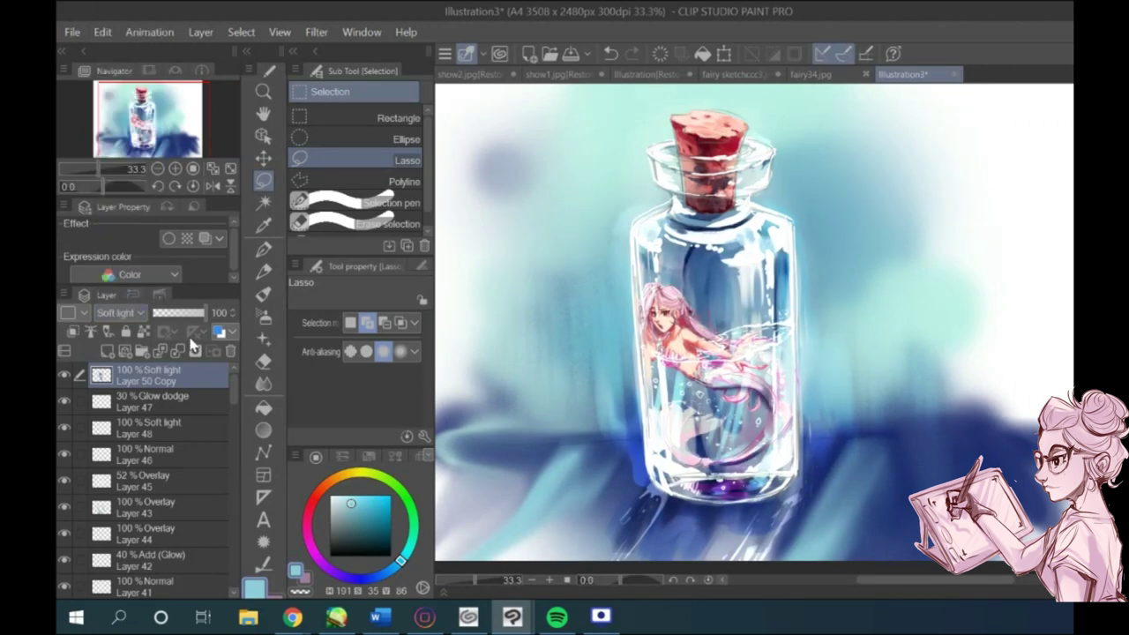
# Step: Paste a second bottle copy at the top of the layer stack and set it to Soft light
pyautogui.scroll(2, 760, 337)
pyautogui.scroll(-2, 761, 338)
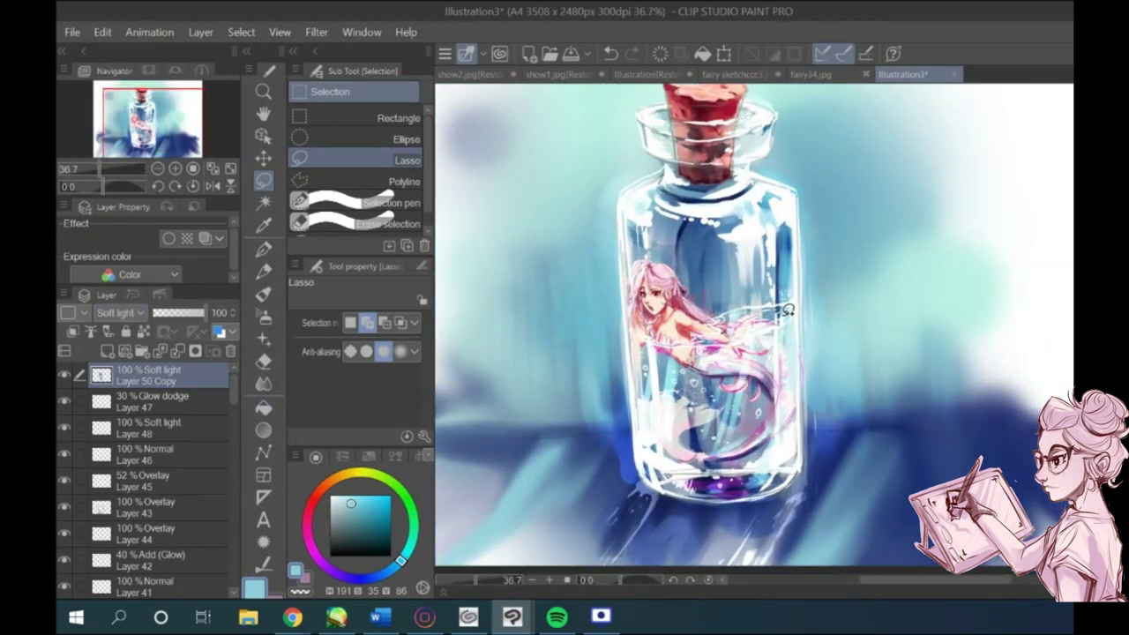
pyautogui.hotkey('ctrl', 'v')
pyautogui.click(119, 314)
pyautogui.click(114, 243)
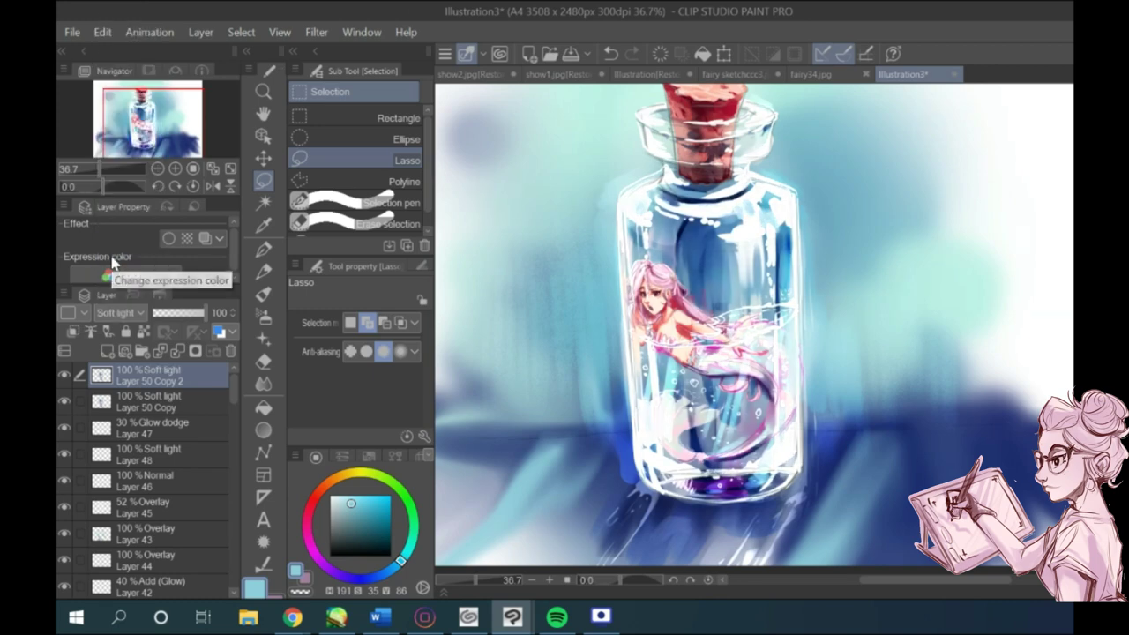
# Step: Transform the topmost Soft light bottle copy into a slanted reflection on the tabletop beneath the bottle
pyautogui.hotkey('ctrl', 't')
pyautogui.scroll(-2, 652, 361)
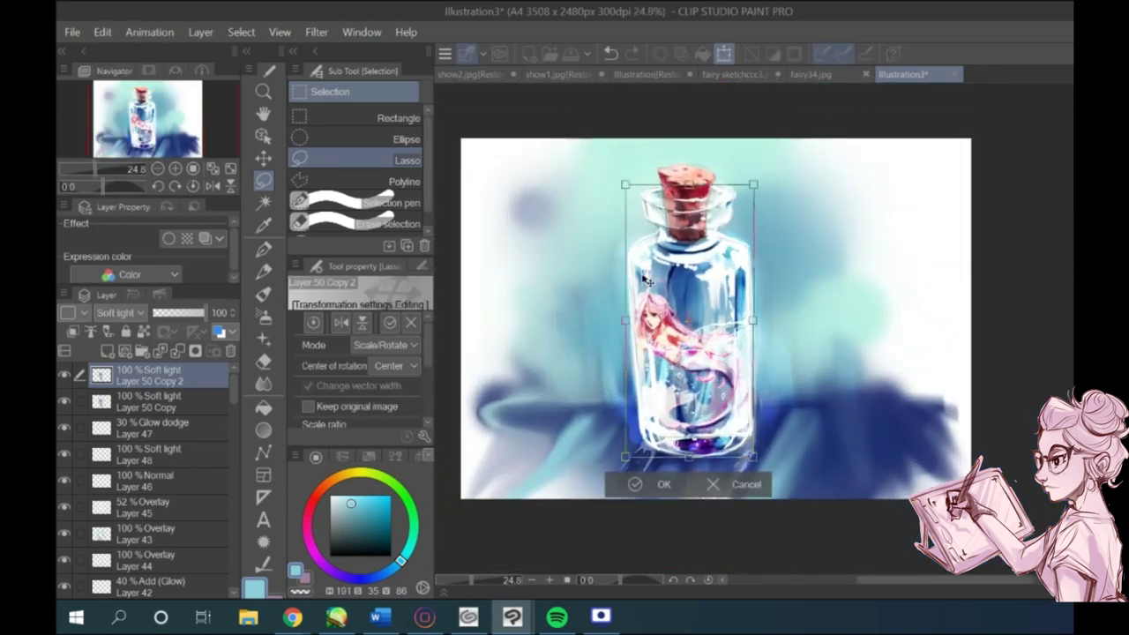
pyautogui.moveTo(692, 176); pyautogui.dragTo(568, 515)
pyautogui.click(629, 558)
pyautogui.scroll(-1, 654, 376)
pyautogui.hotkey('ctrl', 't')
pyautogui.click(609, 554)
pyautogui.scroll(-3, 641, 439)
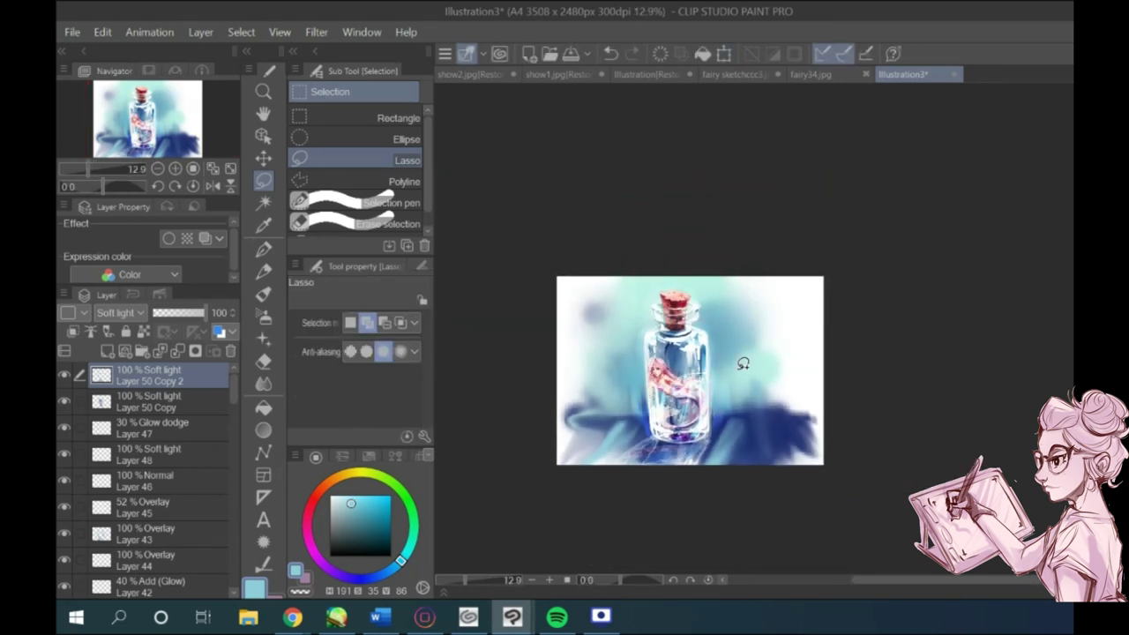
# Step: Set up the G-pen with a near-white colour and a brush size of 11
pyautogui.scroll(5, 743, 376)
pyautogui.press('p')
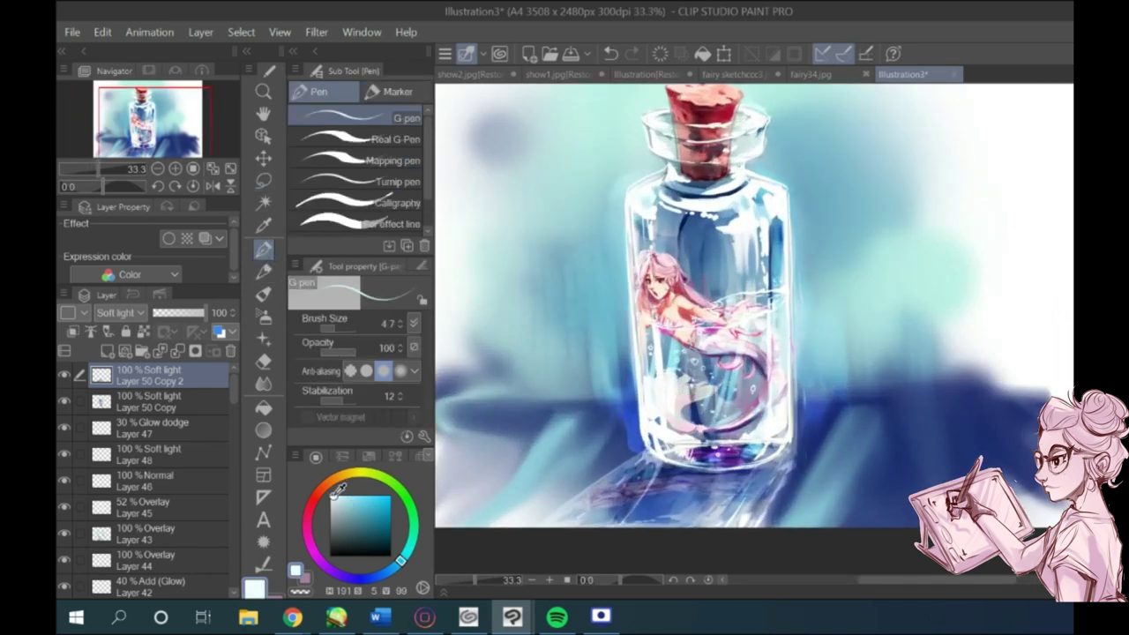
pyautogui.click(336, 328)
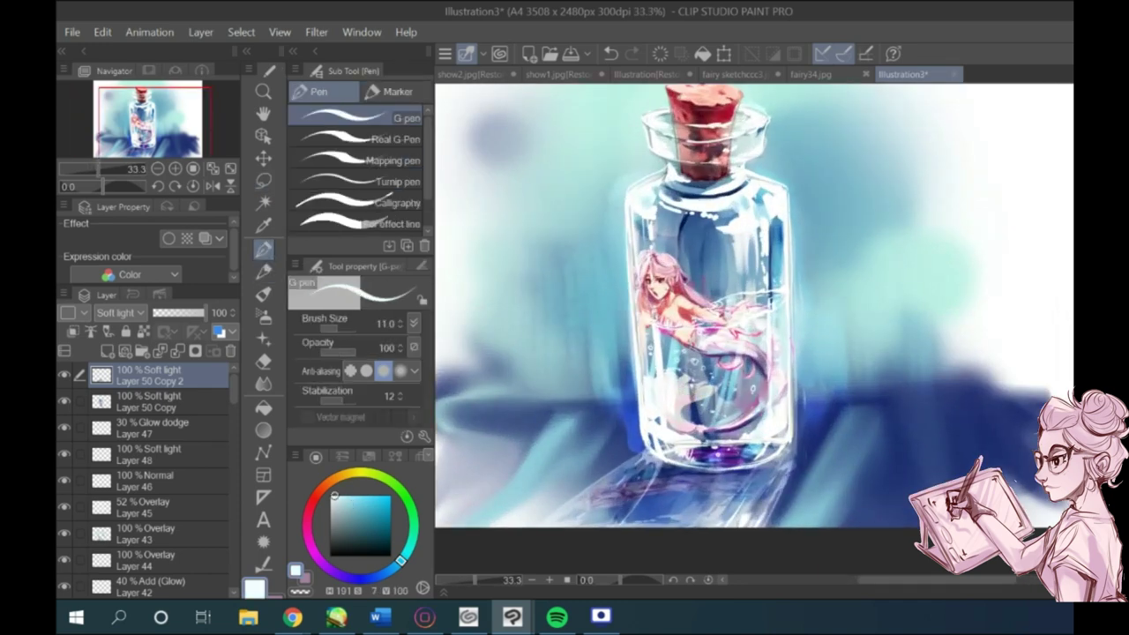
# Step: Lower the opacity of the Soft light bottle layer Layer 50 Copy to 56%
pyautogui.scroll(-2, 521, 521)
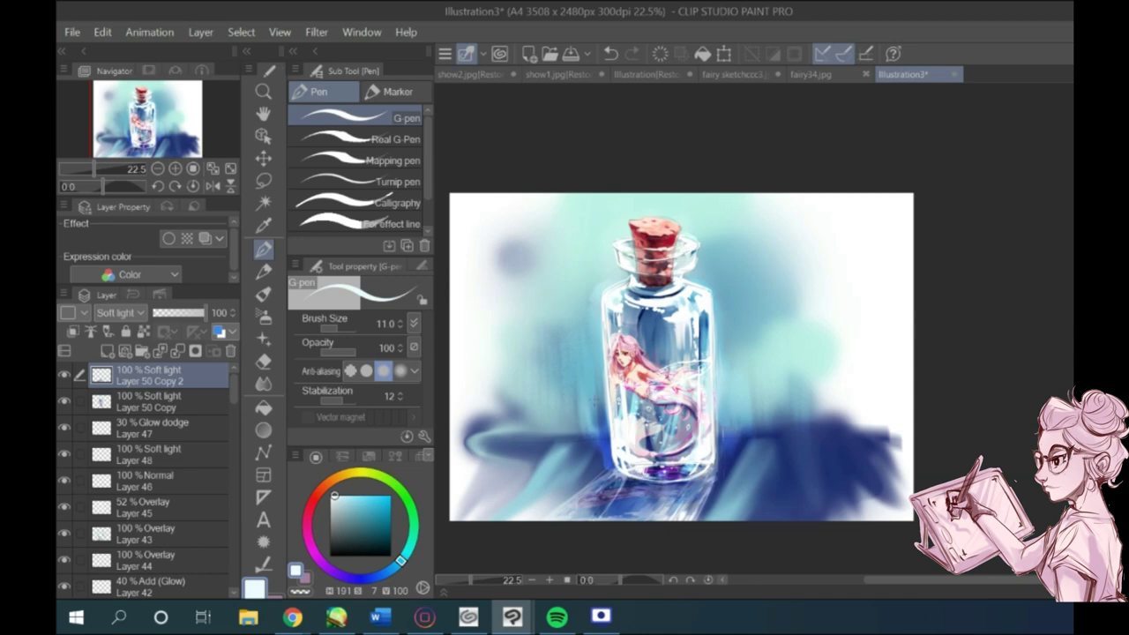
pyautogui.scroll(-3, 538, 375)
pyautogui.scroll(6, 587, 388)
pyautogui.click(168, 402)
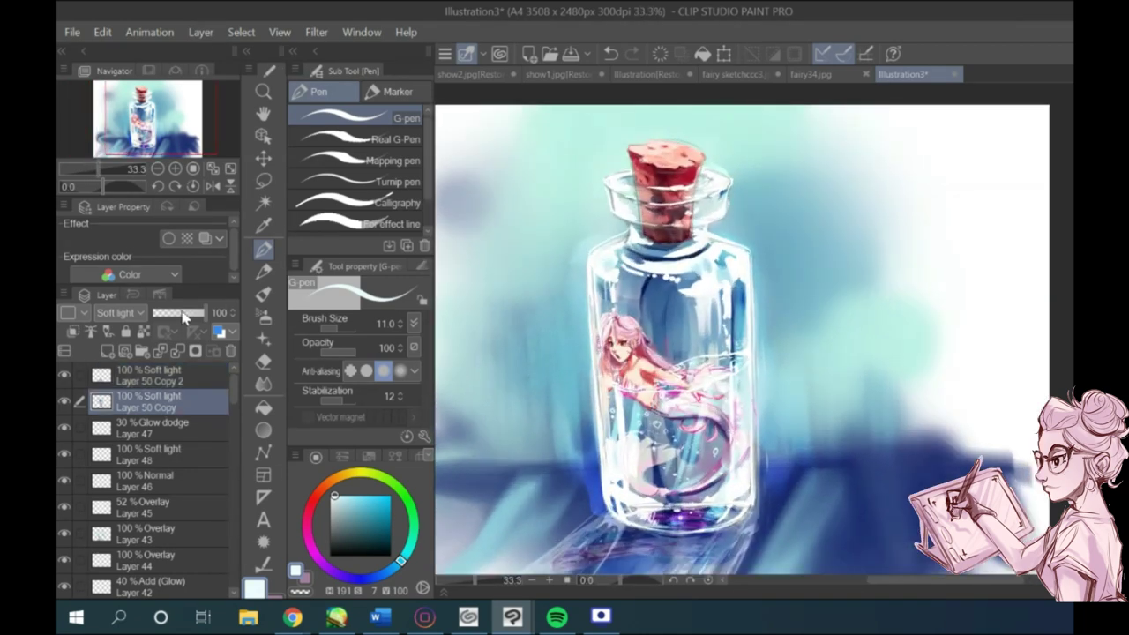
pyautogui.click(182, 313)
# Step: Create a Color balance correction layer above the 56% Soft light bottle copy
pyautogui.click(315, 32)
pyautogui.moveTo(137, 39)
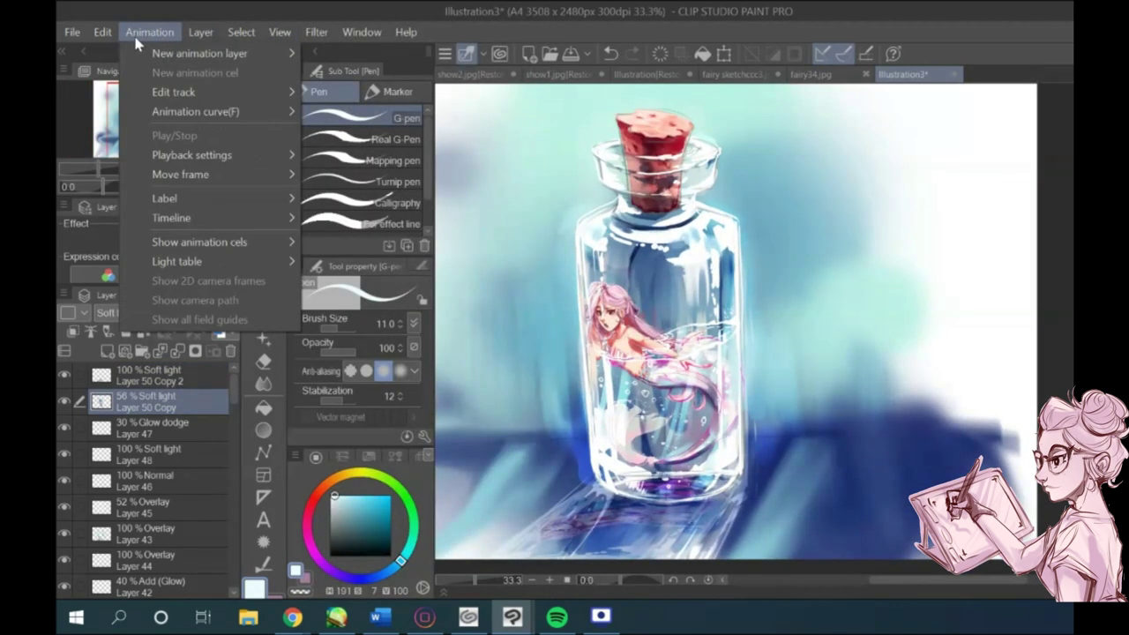
pyautogui.moveTo(200, 32)
pyautogui.moveTo(256, 92)
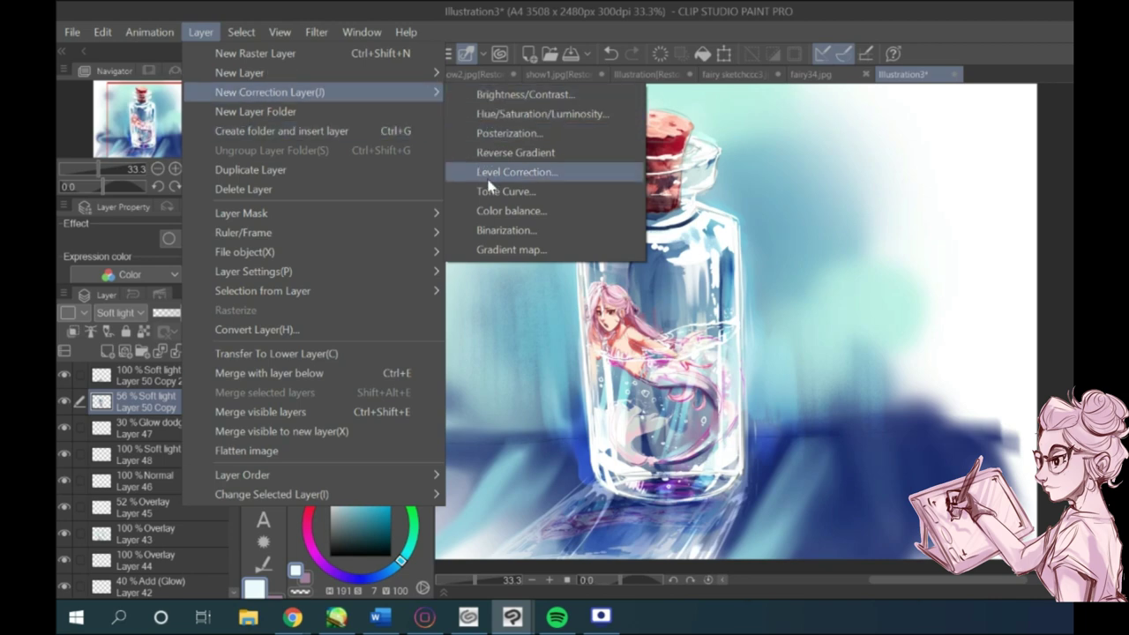
pyautogui.click(507, 211)
# Step: Set the half tone color balance to 71 on Cyan–Red, 66 on Magenta–Green and -44 on Yellow–Blue
pyautogui.click(264, 322)
pyautogui.moveTo(297, 327); pyautogui.dragTo(298, 328)
pyautogui.moveTo(555, 321); pyautogui.dragTo(587, 306)
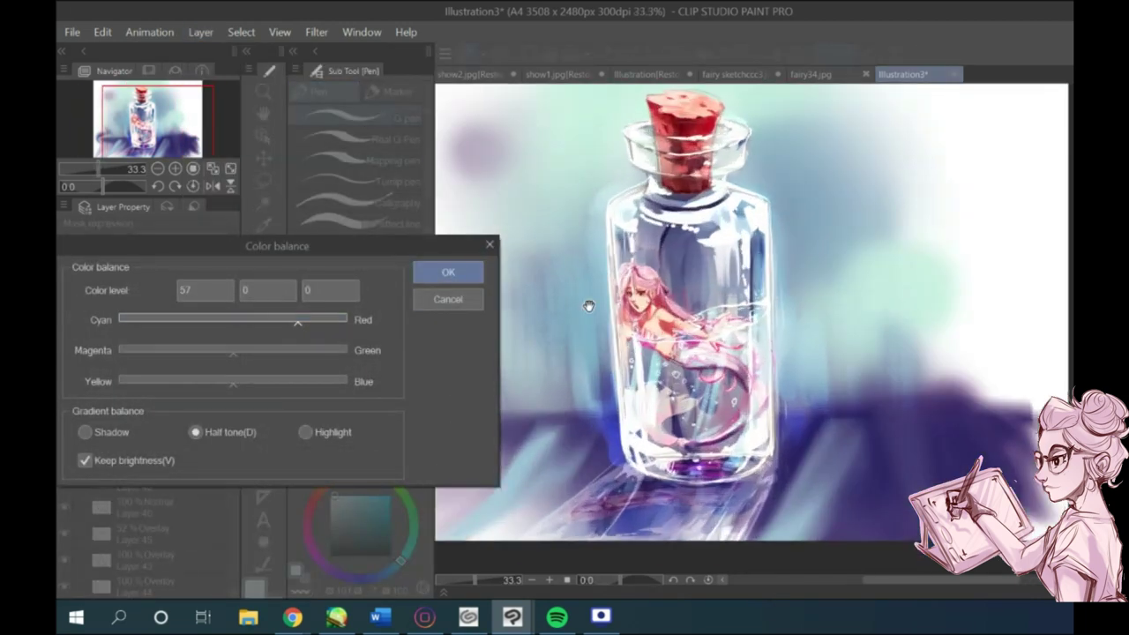
pyautogui.scroll(2, 600, 303)
pyautogui.moveTo(250, 352); pyautogui.dragTo(308, 353)
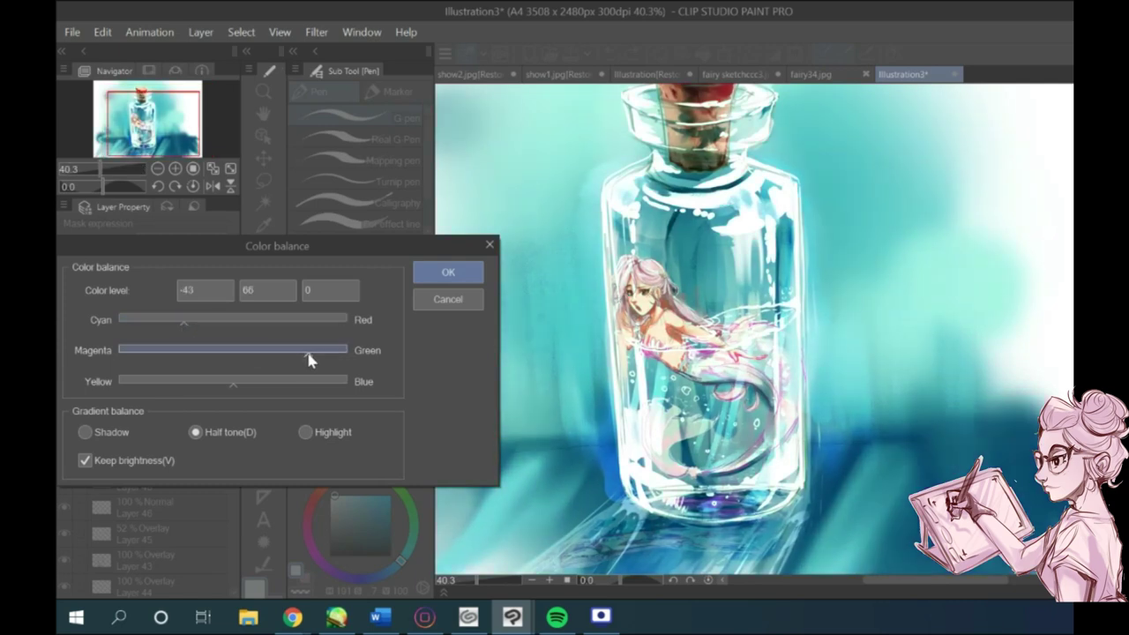
pyautogui.click(179, 386)
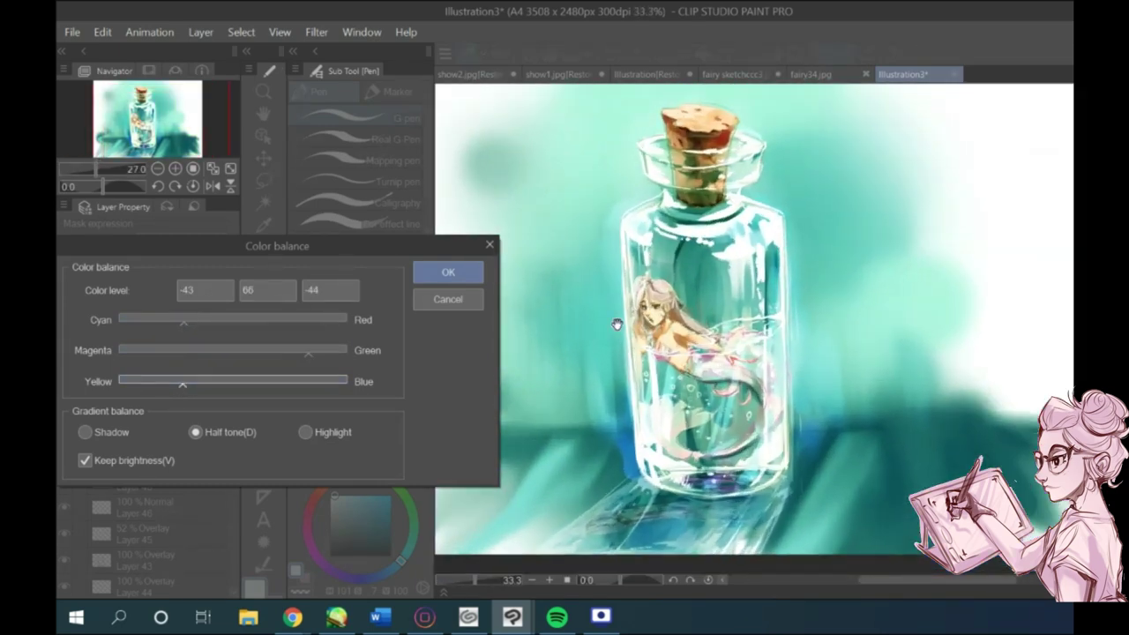
pyautogui.moveTo(202, 319); pyautogui.dragTo(311, 319)
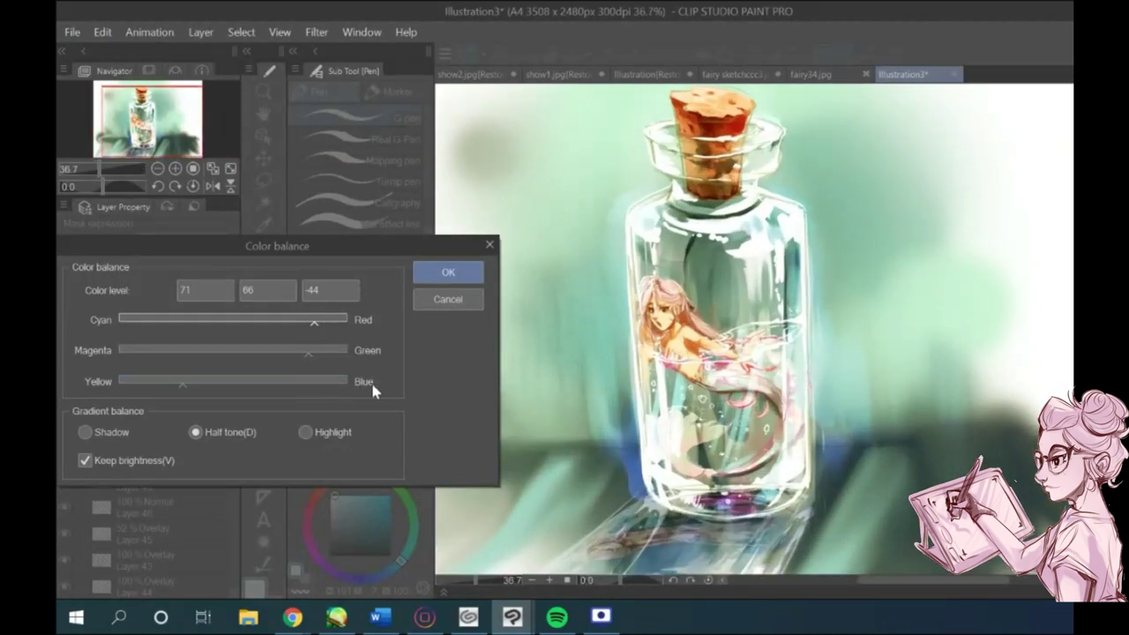
# Step: Shift the highlights toward magenta, adjust the shadow color balance, and apply the correction
pyautogui.click(306, 432)
pyautogui.moveTo(226, 351); pyautogui.dragTo(200, 359)
pyautogui.click(96, 432)
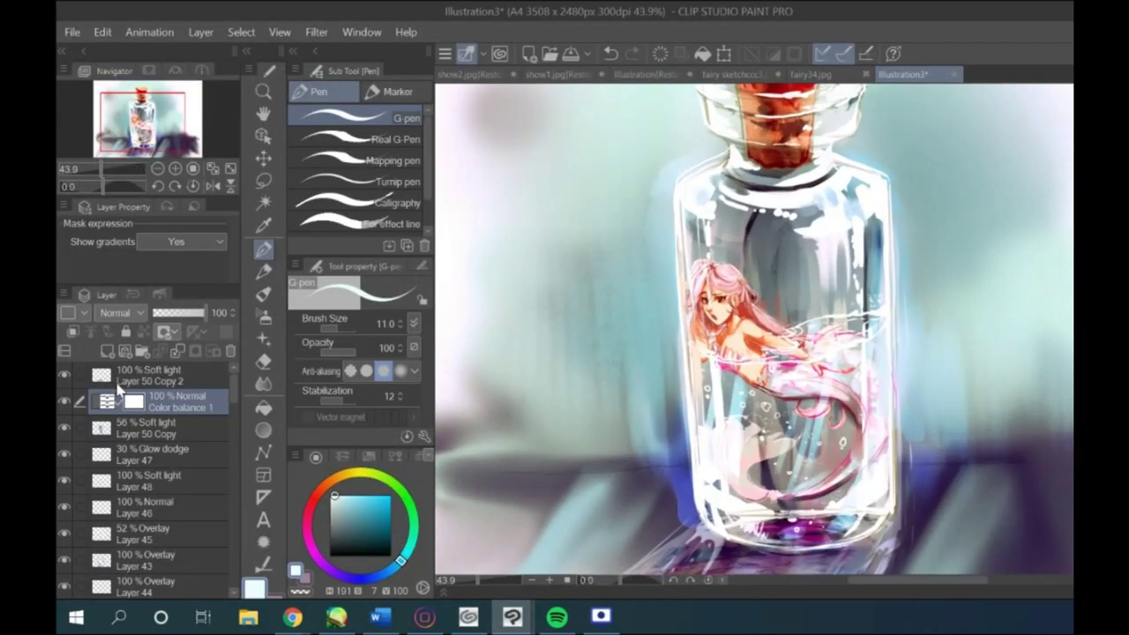
# Step: Add a new layer at the top of the stack and handwrite "done!" with a double underline beside the bottle
pyautogui.click(120, 374)
pyautogui.click(109, 351)
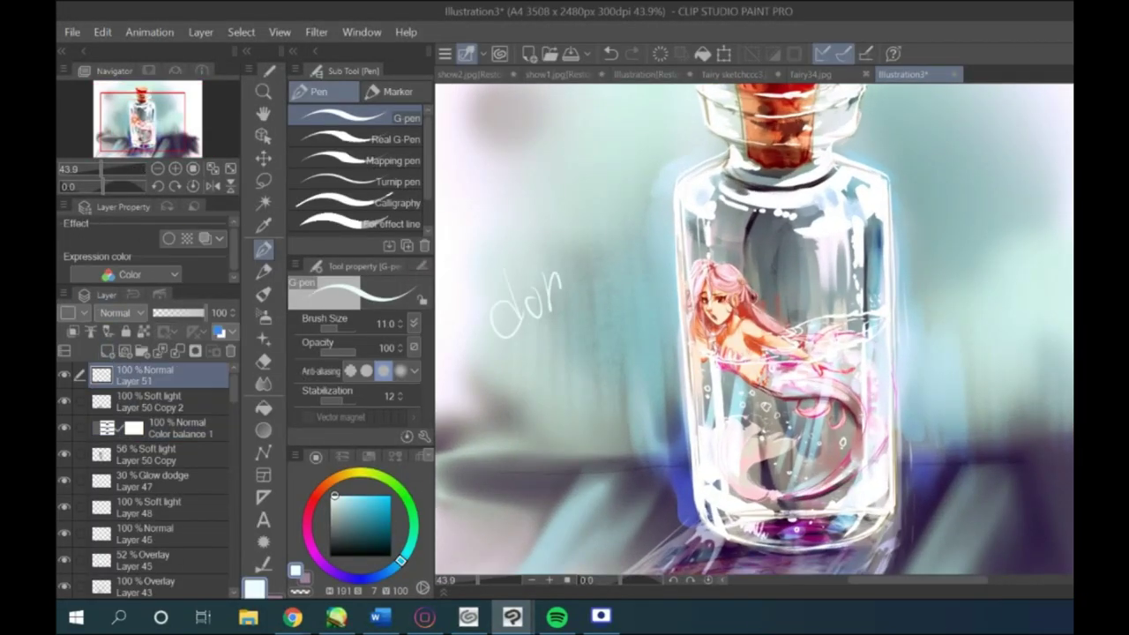
pyautogui.moveTo(646, 309); pyautogui.dragTo(525, 384)
pyautogui.moveTo(636, 315); pyautogui.dragTo(536, 399)
pyautogui.scroll(-2, 754, 329)
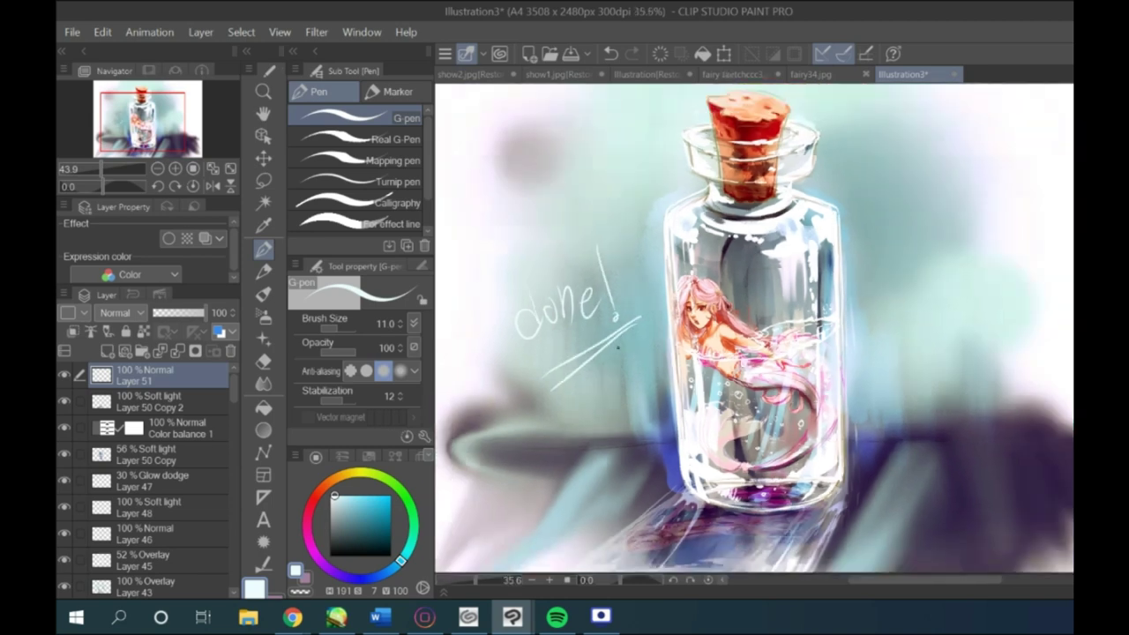
# Step: Handwrite "thank you for watching!" in near-white beneath the underlined "done!" on the same layer
pyautogui.scroll(2, 754, 329)
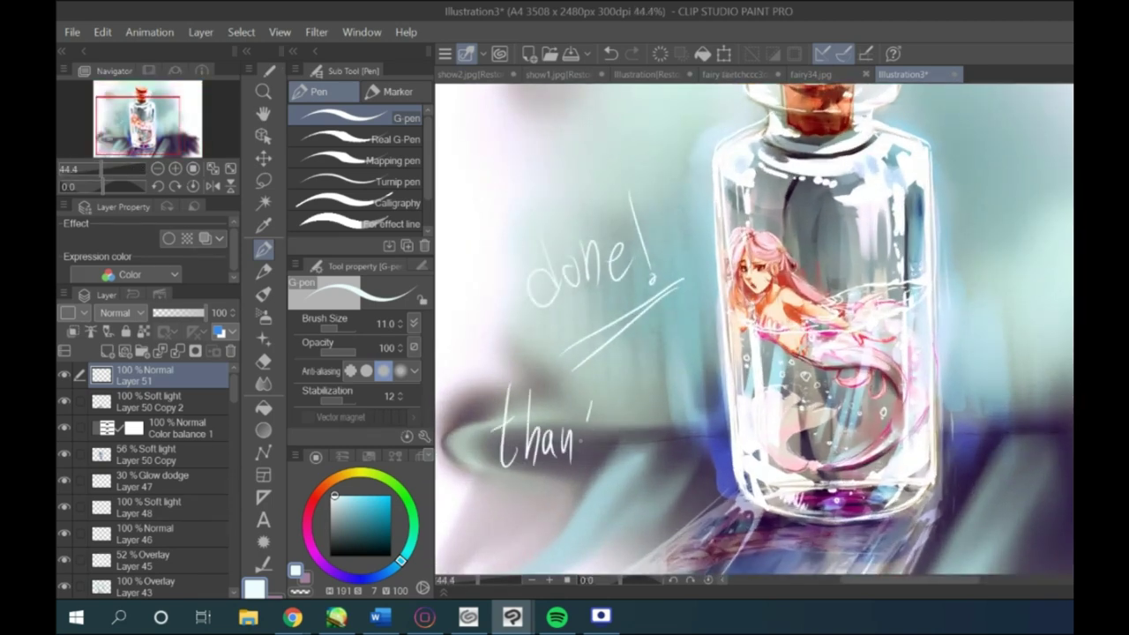
pyautogui.moveTo(635, 421); pyautogui.dragTo(609, 483)
pyautogui.moveTo(653, 424); pyautogui.dragTo(650, 425)
pyautogui.moveTo(660, 424); pyautogui.dragTo(673, 426)
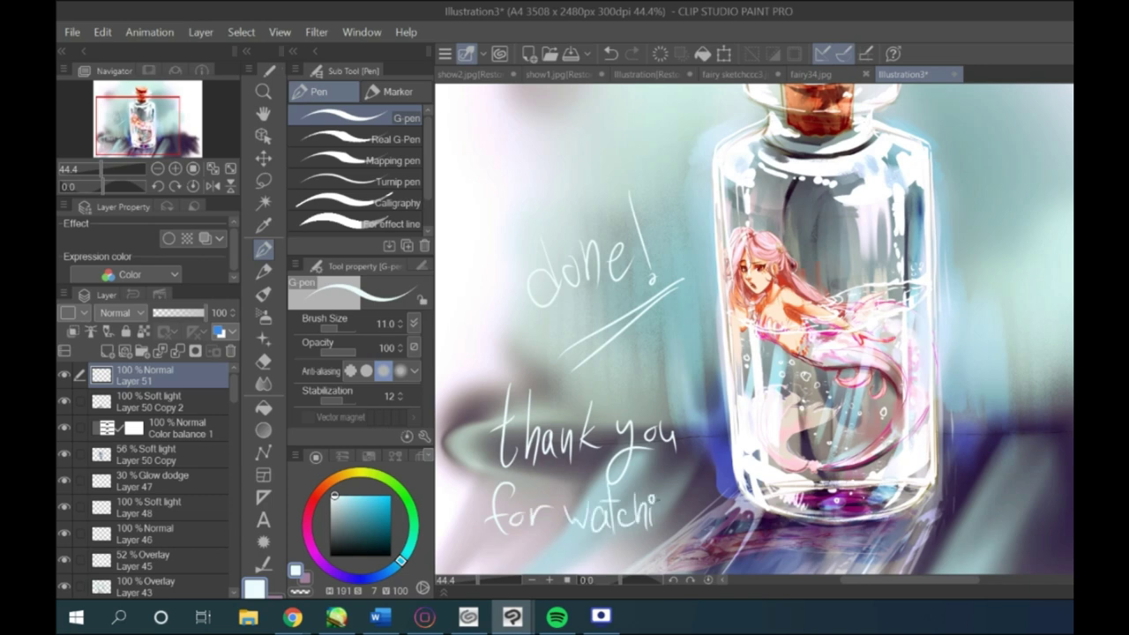
pyautogui.moveTo(659, 529); pyautogui.dragTo(669, 528)
pyautogui.moveTo(681, 505); pyautogui.dragTo(663, 550)
pyautogui.scroll(-2, 635, 475)
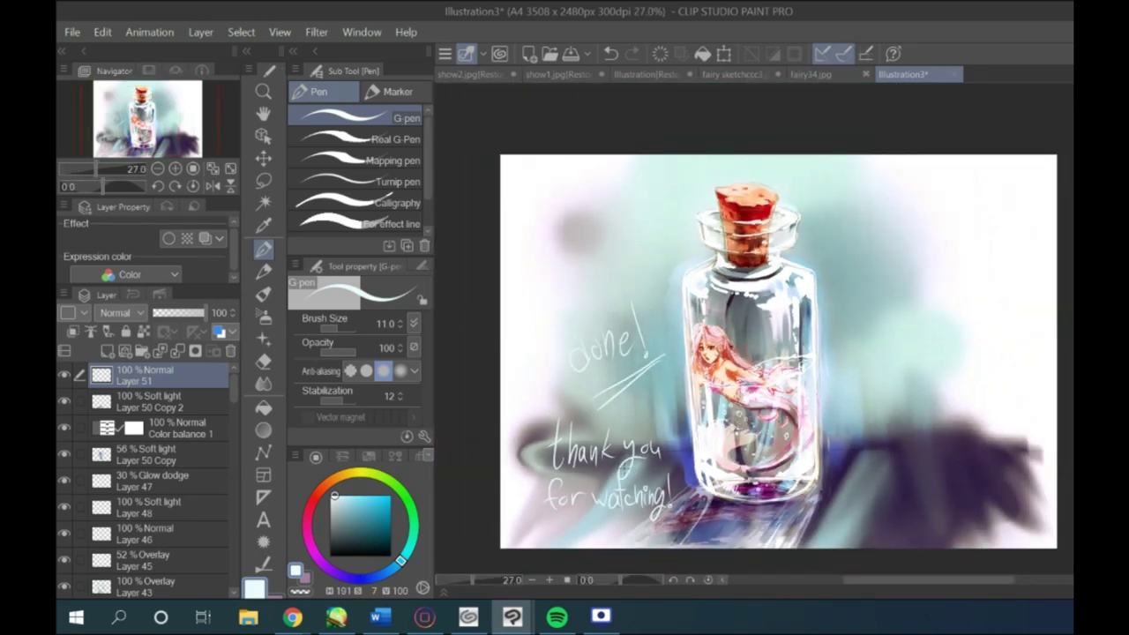